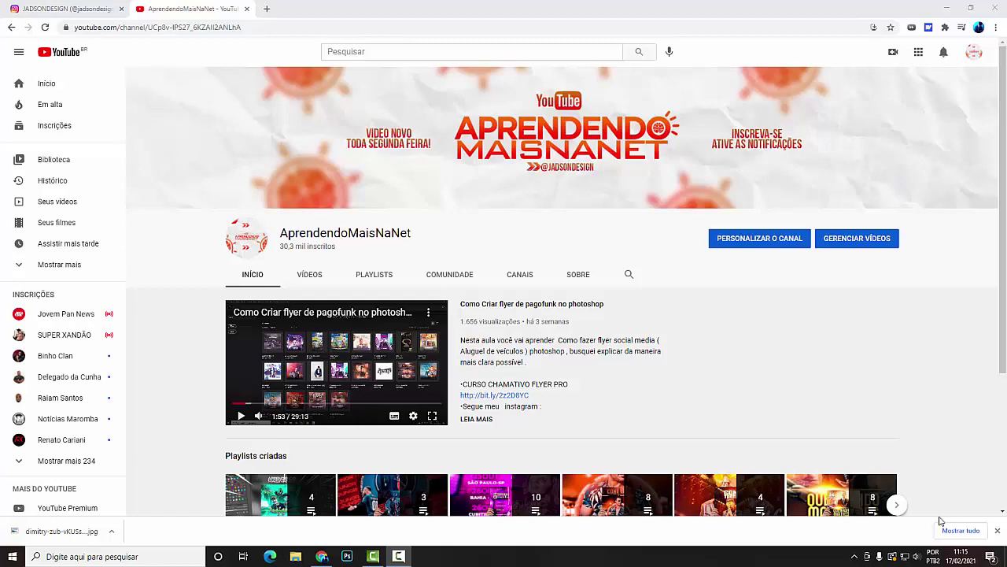
- Browse the AprendendoMaisNaNet channel's uploaded videos on YouTube
{"action": "scroll", "coordinate": [857, 278], "scroll_direction": "down", "scroll_amount": 2}
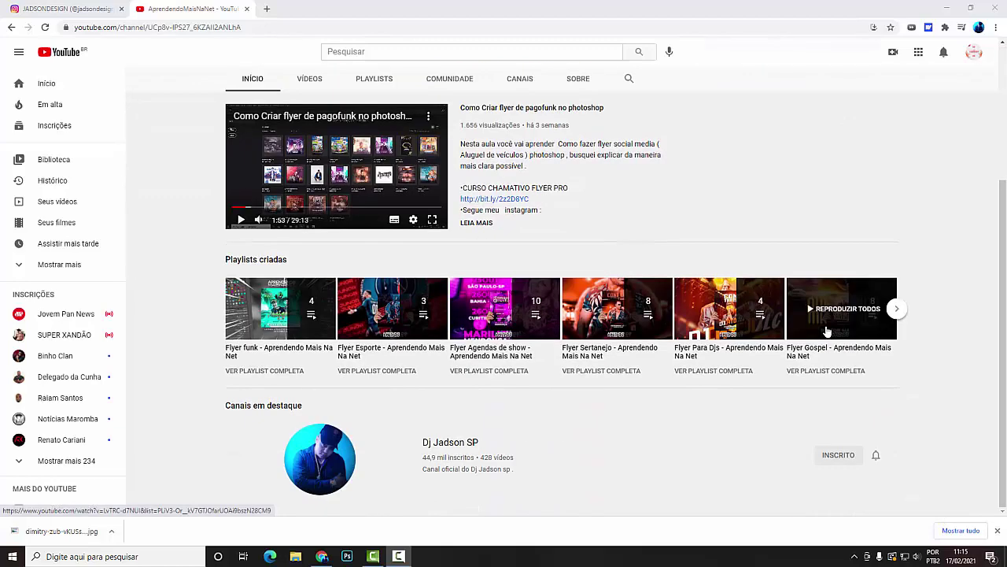
{"action": "scroll", "coordinate": [782, 265], "scroll_direction": "up", "scroll_amount": 2}
{"action": "left_click", "coordinate": [315, 274]}
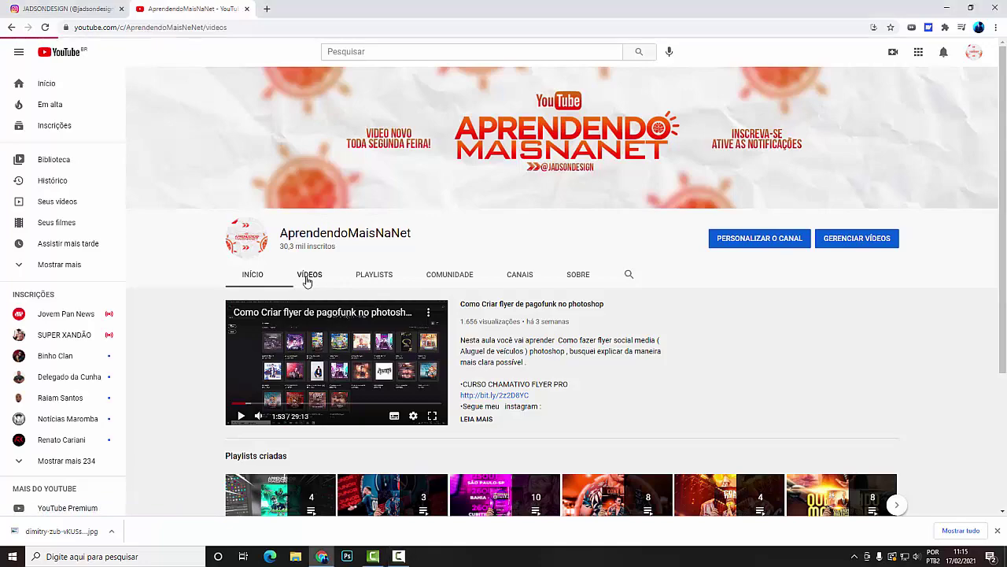
{"action": "scroll", "coordinate": [139, 257], "scroll_direction": "down", "scroll_amount": 3}
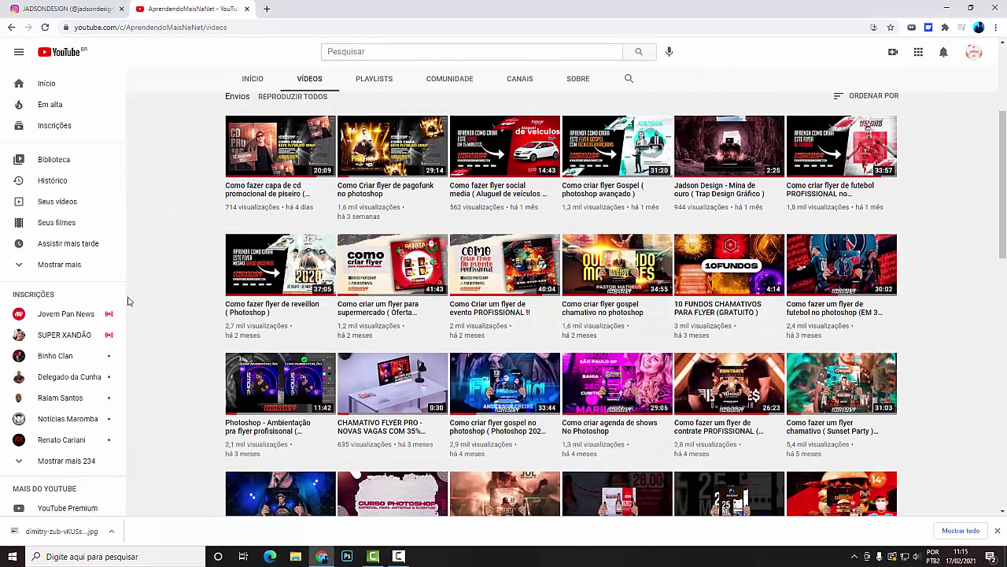
{"action": "scroll", "coordinate": [128, 291], "scroll_direction": "up", "scroll_amount": 3}
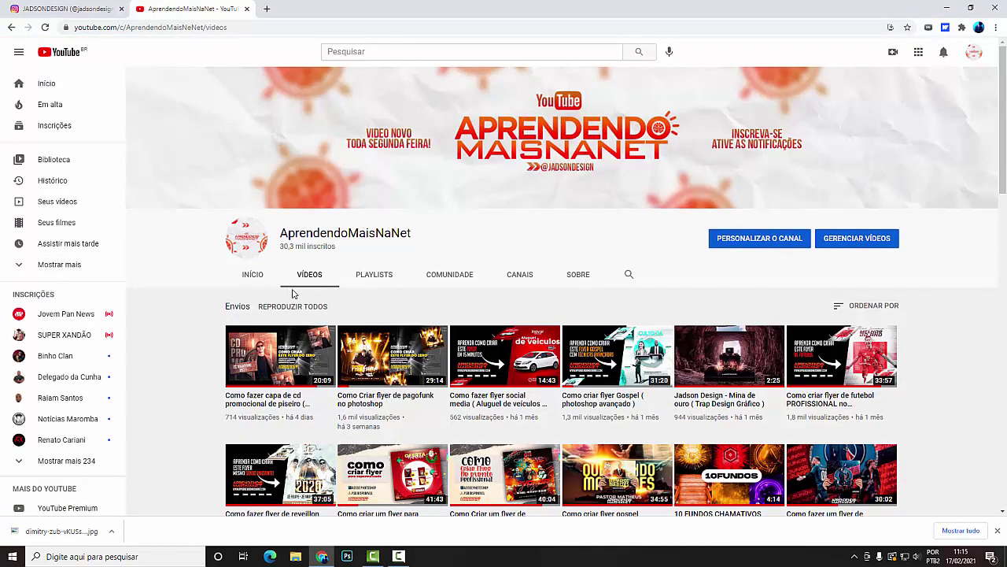
{"action": "left_click", "coordinate": [397, 556]}
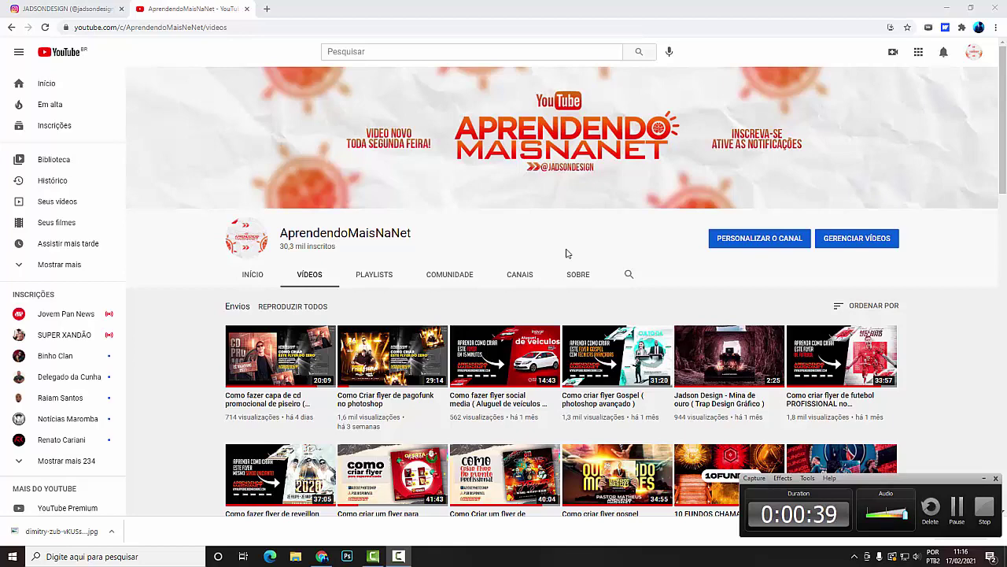
- Open the downloaded photo file, then switch to the Instagram profile page
{"action": "left_click", "coordinate": [114, 534]}
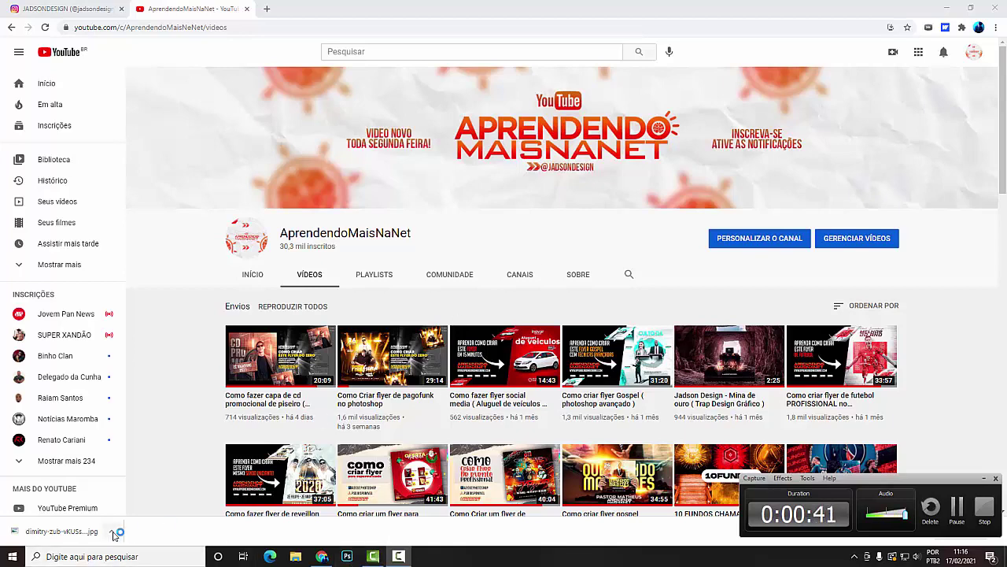
{"action": "left_click", "coordinate": [437, 15]}
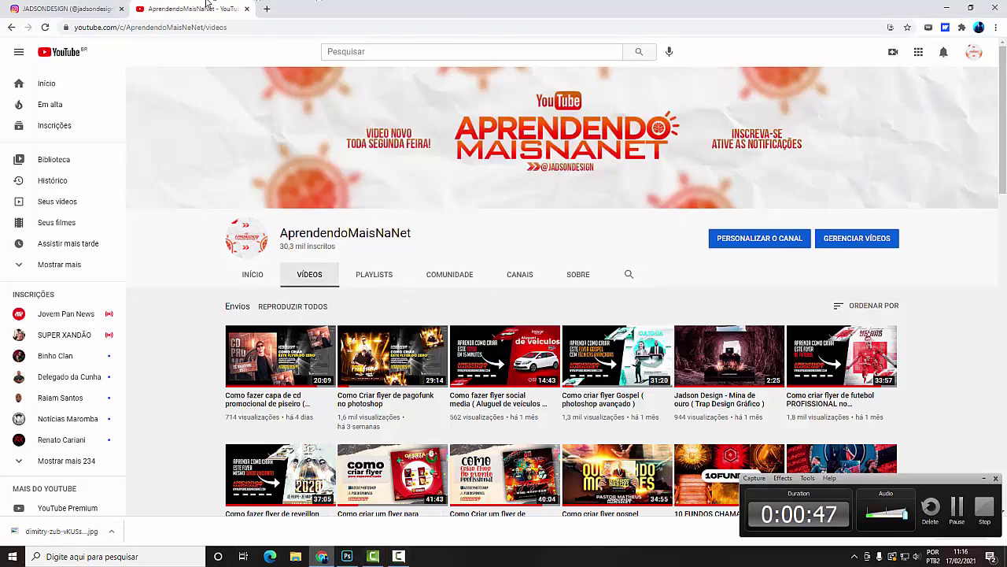
{"action": "left_click", "coordinate": [67, 8]}
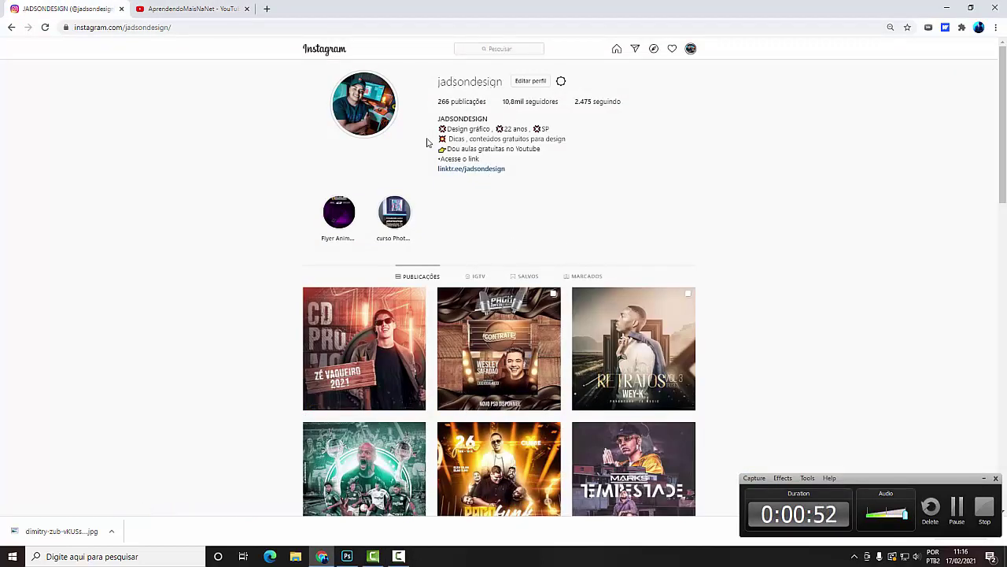
- Scan the Instagram posts, then open dimitry-zub-vKUSsoTvdOM-unsplash.jpg in its own browser tab
{"action": "scroll", "coordinate": [337, 131], "scroll_direction": "down", "scroll_amount": 2}
{"action": "scroll", "coordinate": [281, 472], "scroll_direction": "down", "scroll_amount": 3}
{"action": "scroll", "coordinate": [295, 464], "scroll_direction": "up", "scroll_amount": 4}
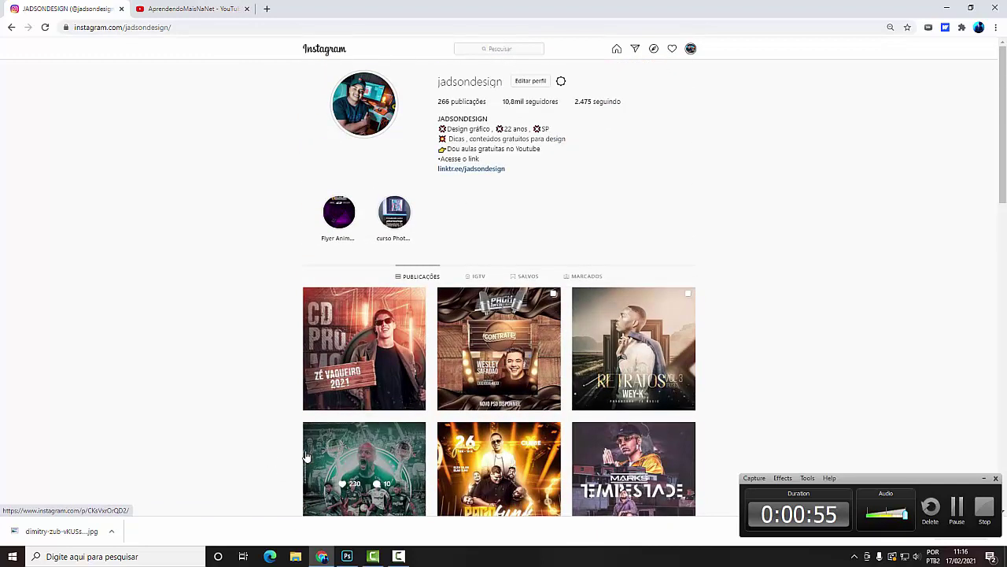
{"action": "left_click", "coordinate": [158, 8]}
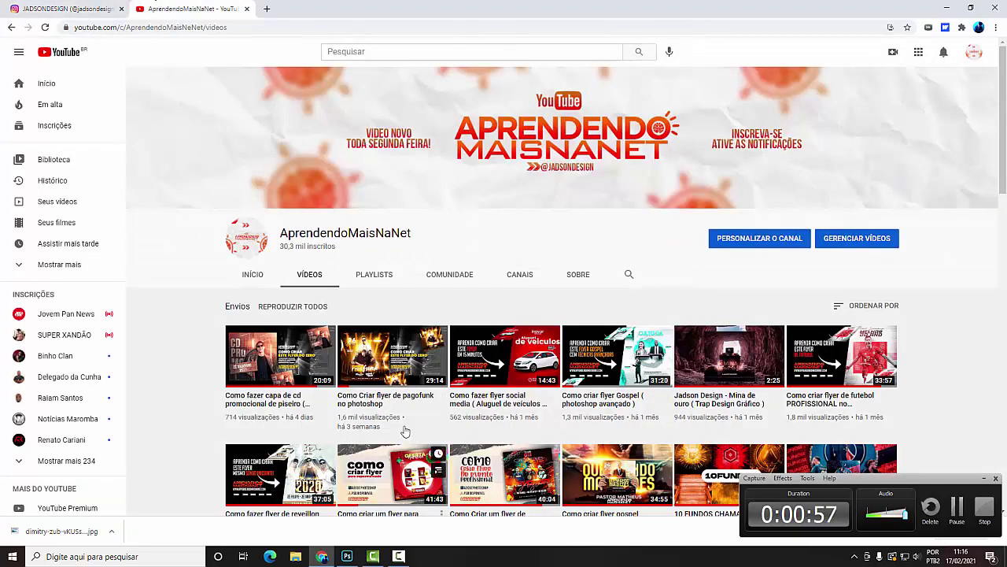
{"action": "left_click_drag", "start_coordinate": [63, 531], "coordinate": [517, 8]}
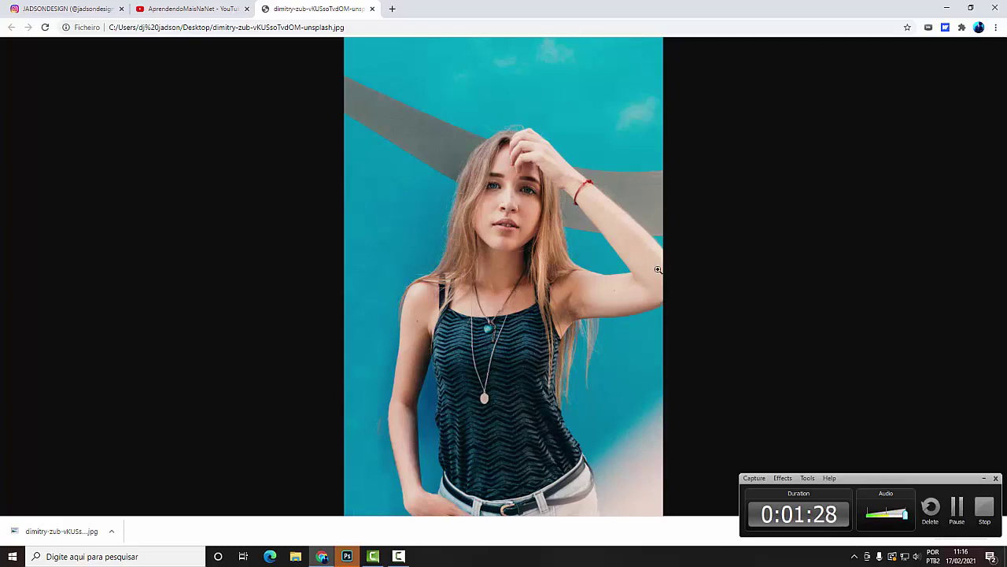
{"action": "left_click", "coordinate": [661, 269]}
{"action": "left_click", "coordinate": [921, 256]}
- Create the white portrait document Sem Título-1 with width 10, and collapse the Caractere panel
{"action": "left_click", "coordinate": [352, 557]}
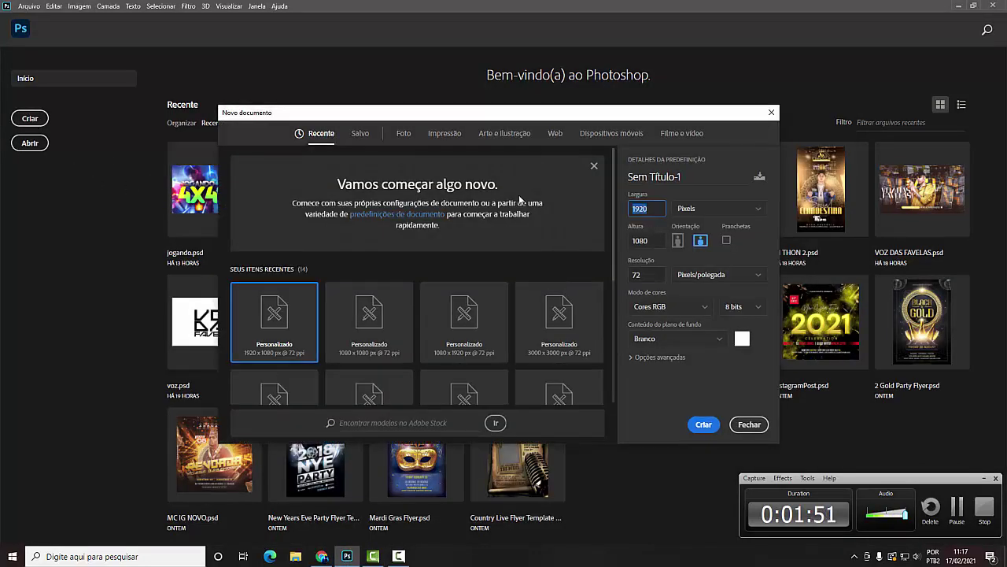
{"action": "type", "text": "10"}
{"action": "key", "text": "BackSpace"}
{"action": "key", "text": "BackSpace"}
{"action": "left_click", "coordinate": [664, 237]}
{"action": "key", "text": "Return"}
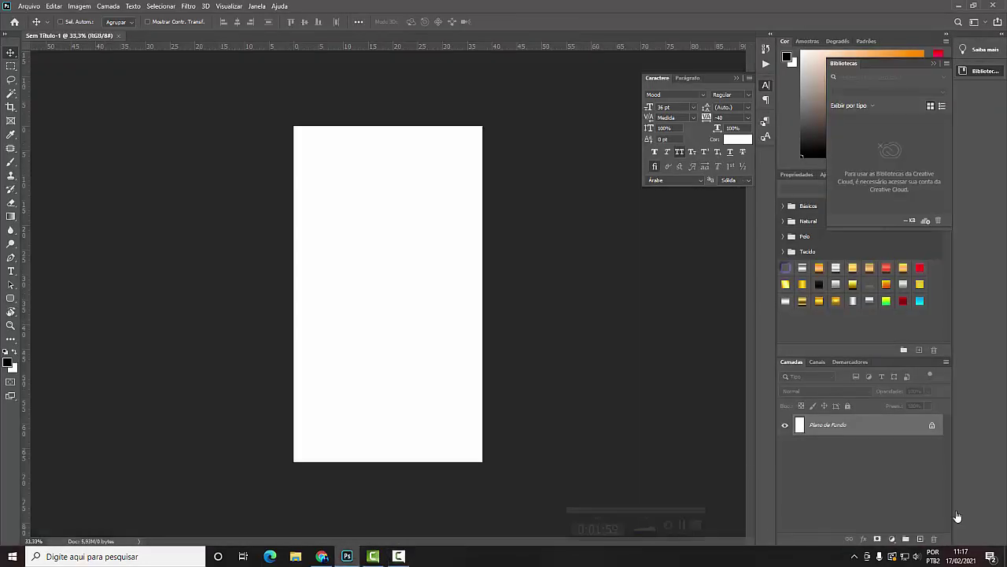
{"action": "left_click", "coordinate": [409, 252]}
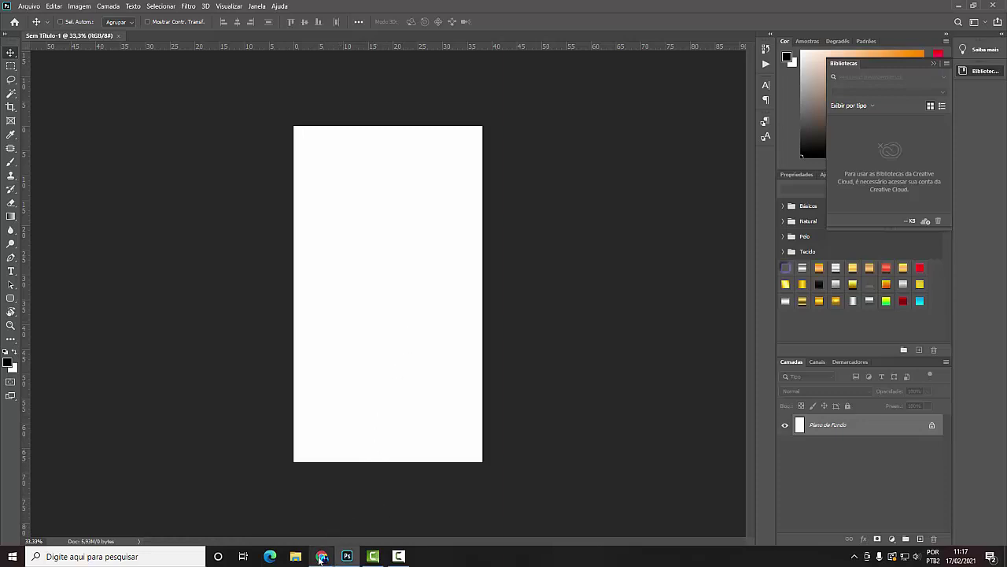
- Check the blank Photoshop canvas and dismiss the libraries panel
{"action": "left_click", "coordinate": [322, 558]}
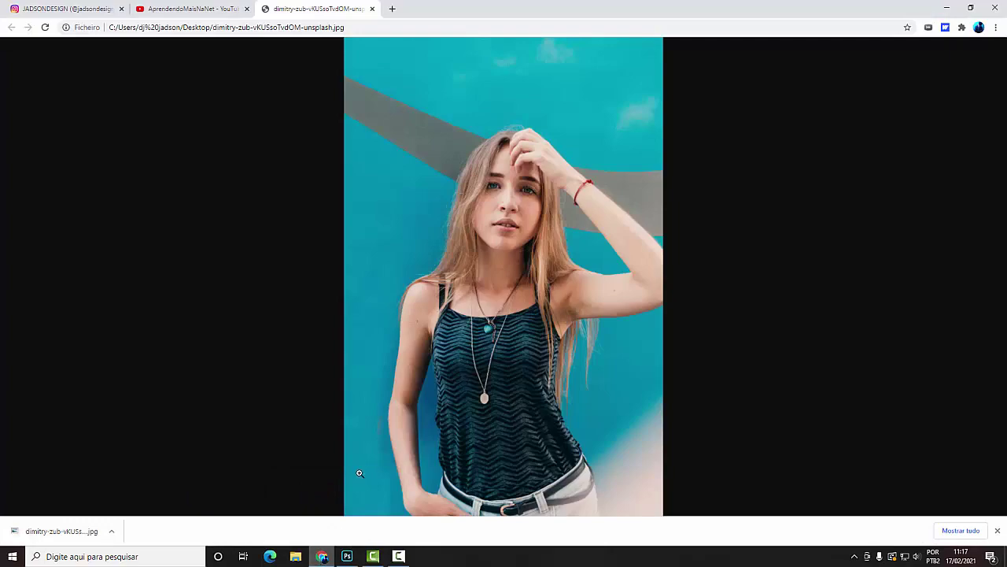
{"action": "left_click", "coordinate": [347, 557]}
{"action": "mouse_move", "coordinate": [322, 556]}
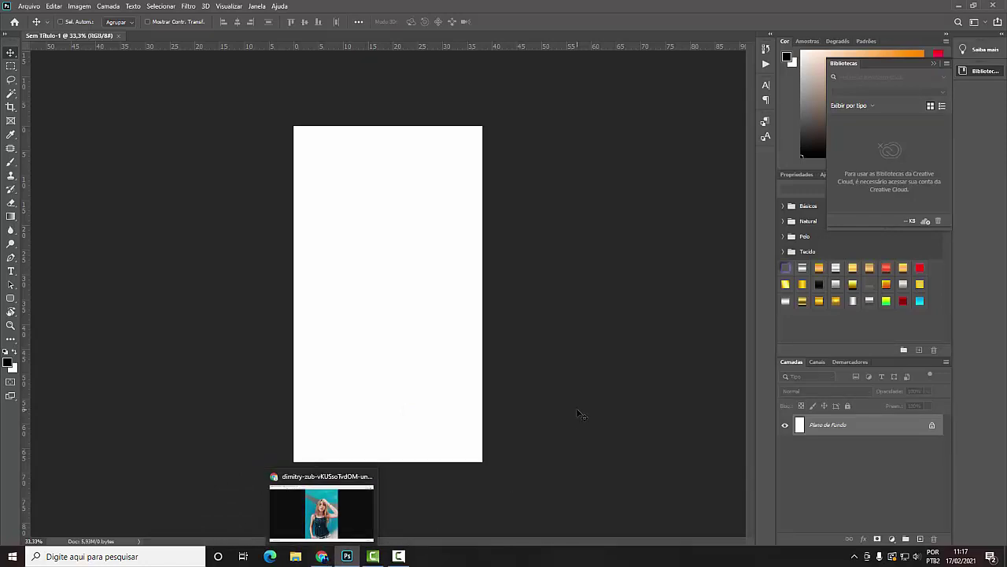
{"action": "left_click", "coordinate": [934, 65]}
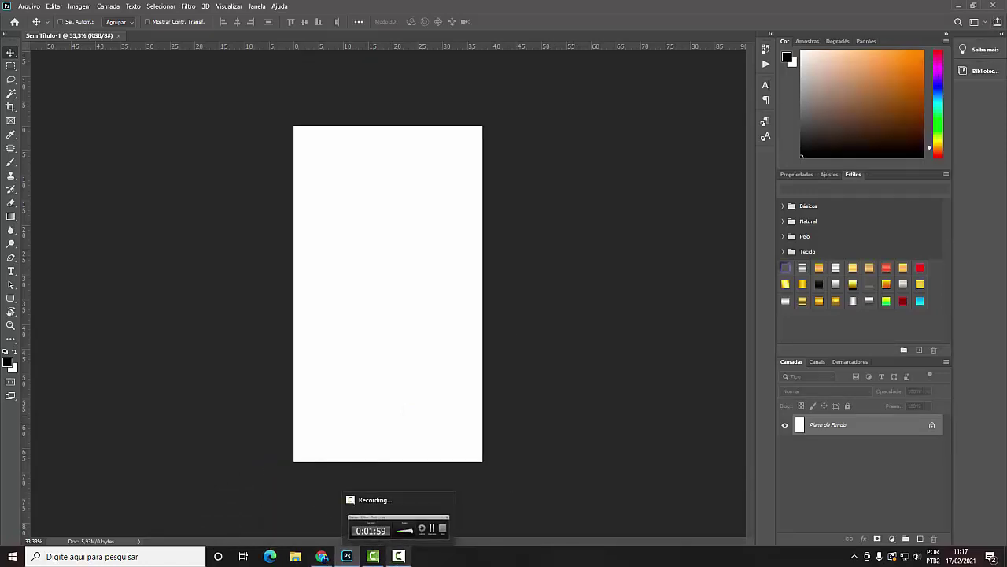
- Turn the YouTube tab into a Google search for 'background'
{"action": "left_click", "coordinate": [322, 556]}
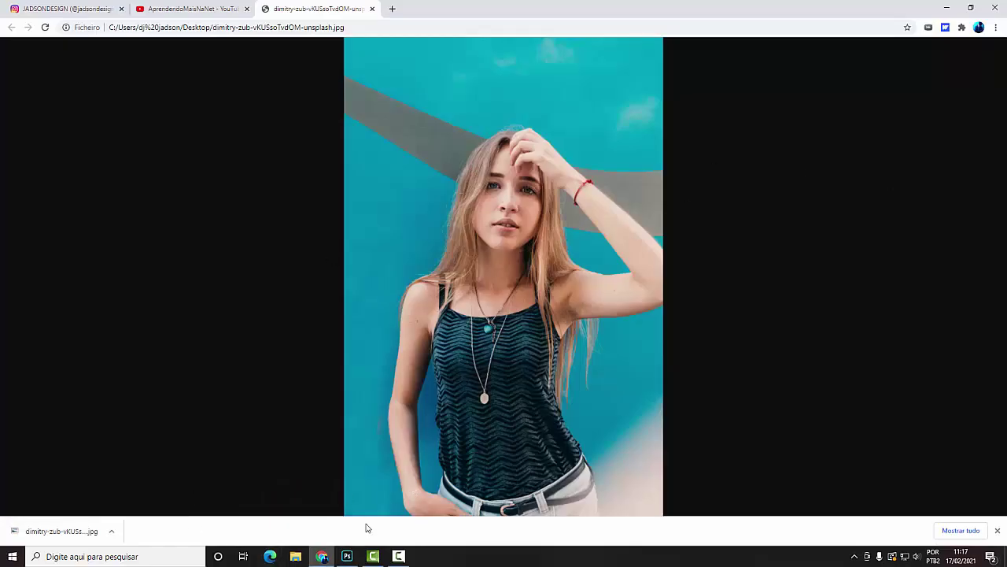
{"action": "left_click", "coordinate": [211, 15]}
{"action": "left_click", "coordinate": [272, 28]}
{"action": "type", "text": "go"}
{"action": "key", "text": "Return"}
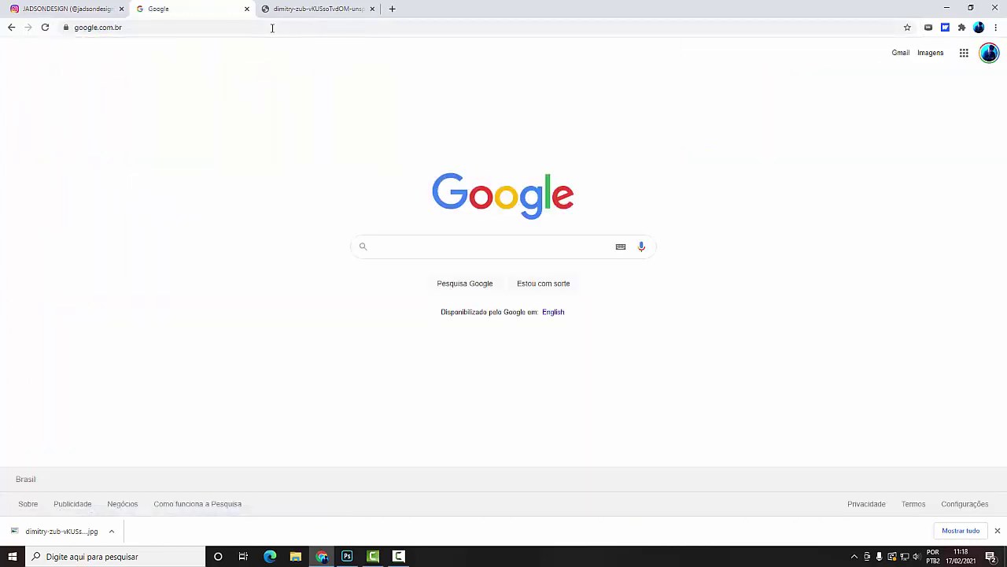
{"action": "type", "text": "bac"}
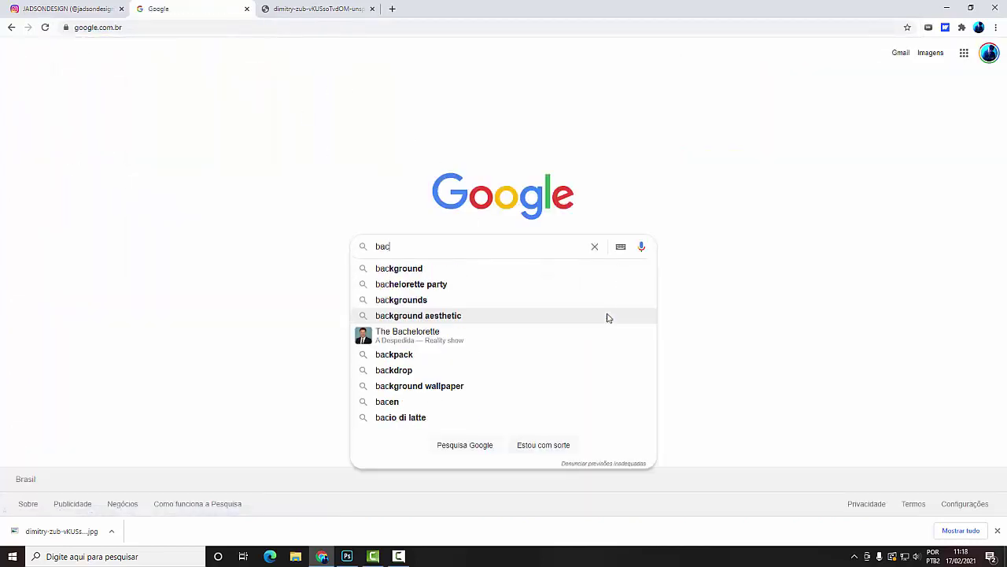
{"action": "left_click", "coordinate": [488, 270]}
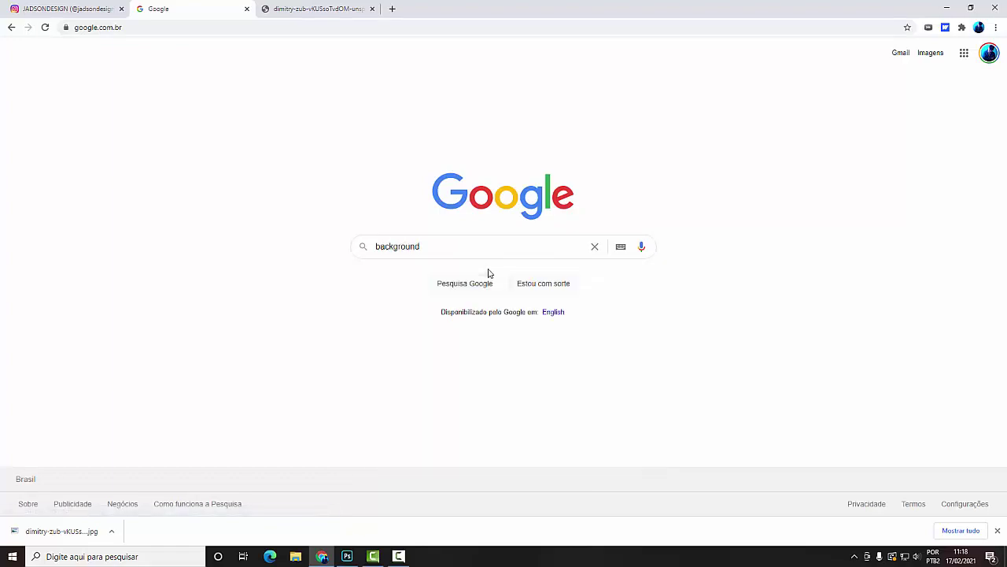
- Preview the purple texture and blue space technology background images
{"action": "left_click", "coordinate": [160, 89]}
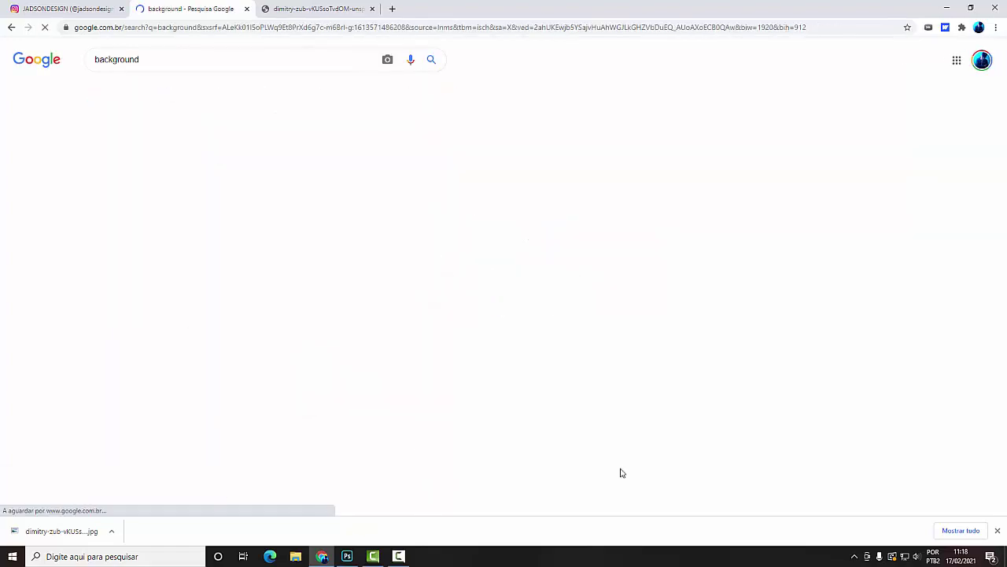
{"action": "scroll", "coordinate": [576, 461], "scroll_direction": "down", "scroll_amount": 3}
{"action": "scroll", "coordinate": [562, 433], "scroll_direction": "down", "scroll_amount": 2}
{"action": "scroll", "coordinate": [565, 394], "scroll_direction": "up", "scroll_amount": 2}
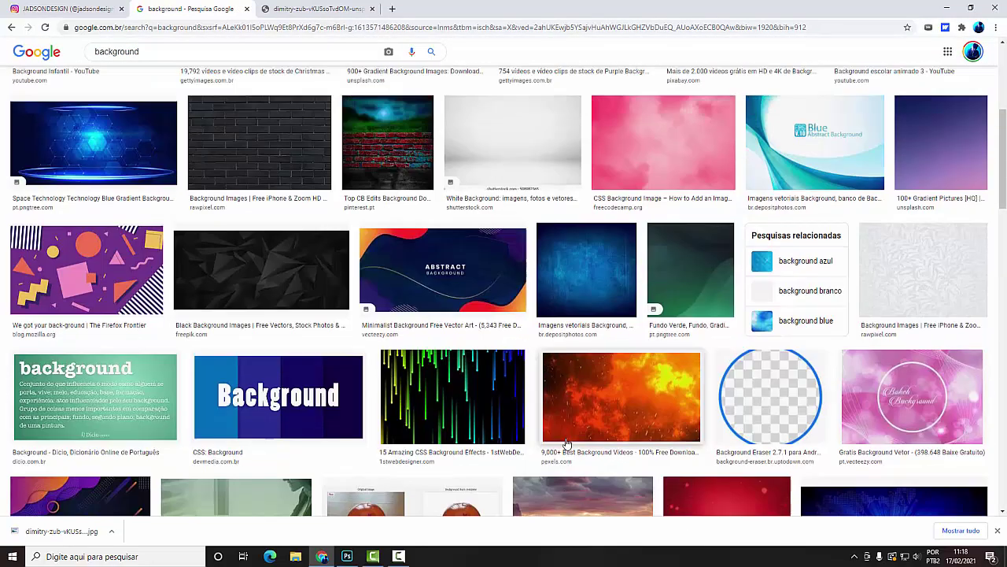
{"action": "scroll", "coordinate": [567, 376], "scroll_direction": "up", "scroll_amount": 2}
{"action": "left_click", "coordinate": [544, 240]}
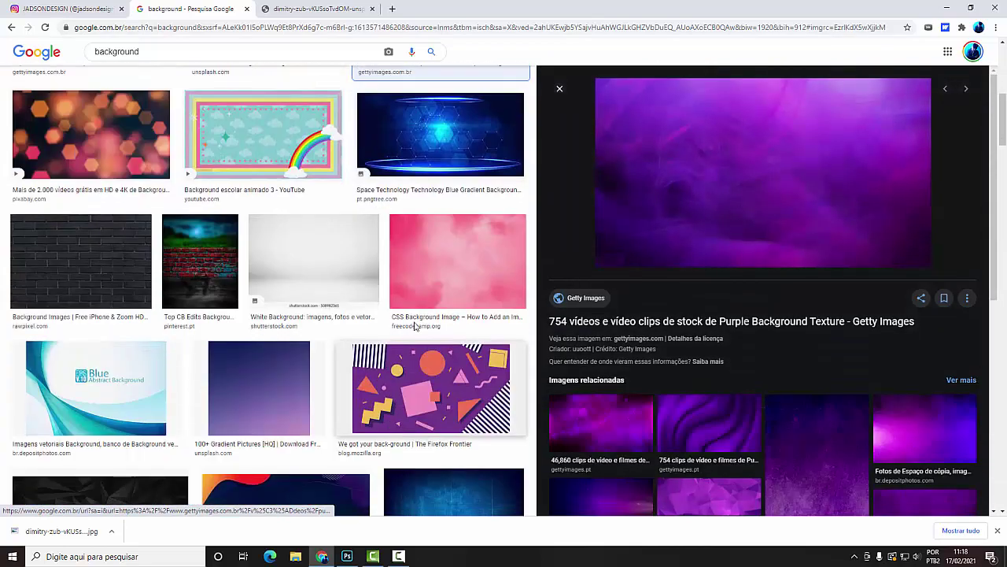
{"action": "left_click", "coordinate": [441, 133]}
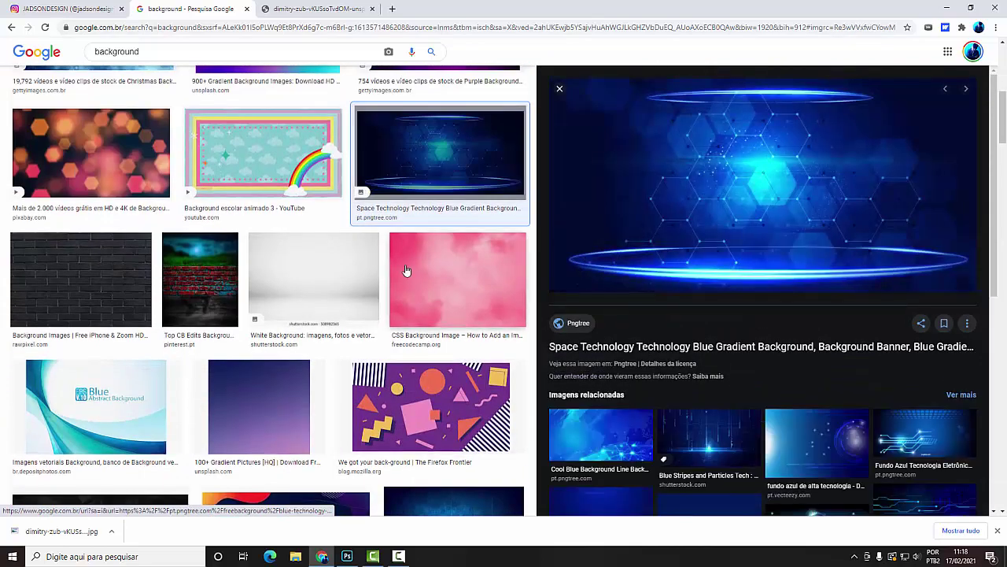
{"action": "scroll", "coordinate": [260, 504], "scroll_direction": "down", "scroll_amount": 2}
{"action": "left_click", "coordinate": [347, 556]}
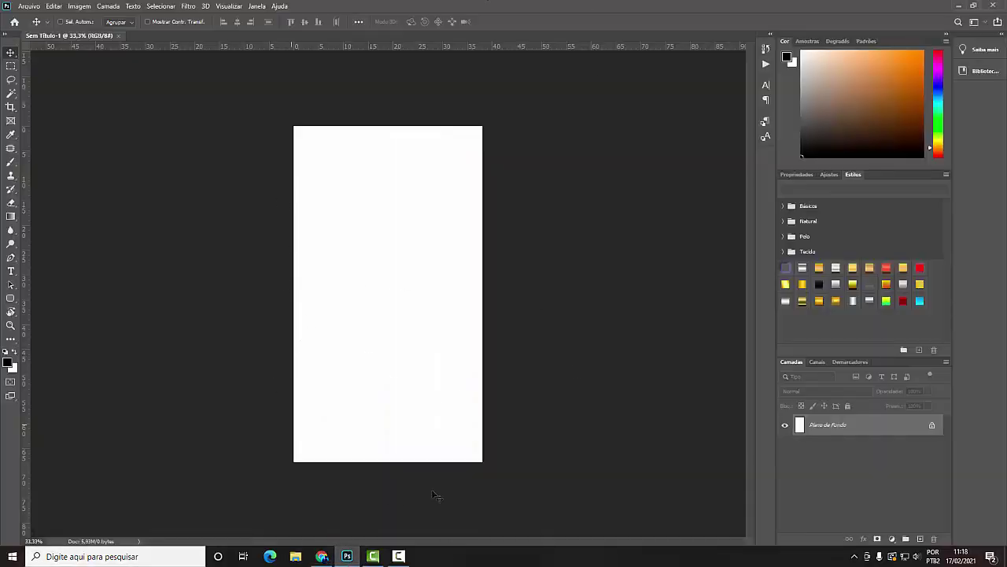
- Search Google Images for 'flyer aniversario' in a new tab
{"action": "left_click", "coordinate": [322, 555]}
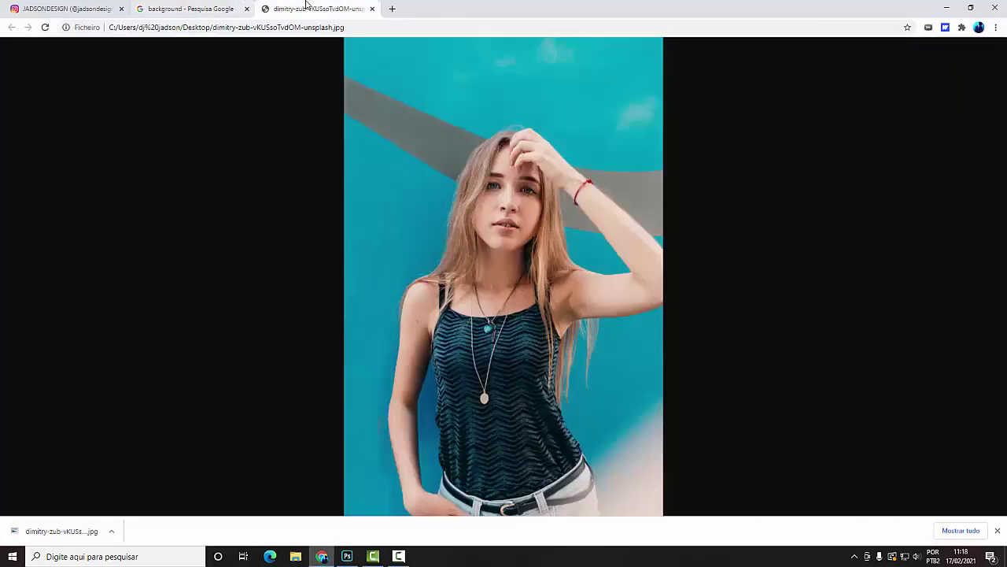
{"action": "left_click", "coordinate": [395, 9]}
{"action": "type", "text": "google.com.br"}
{"action": "key", "text": "Return"}
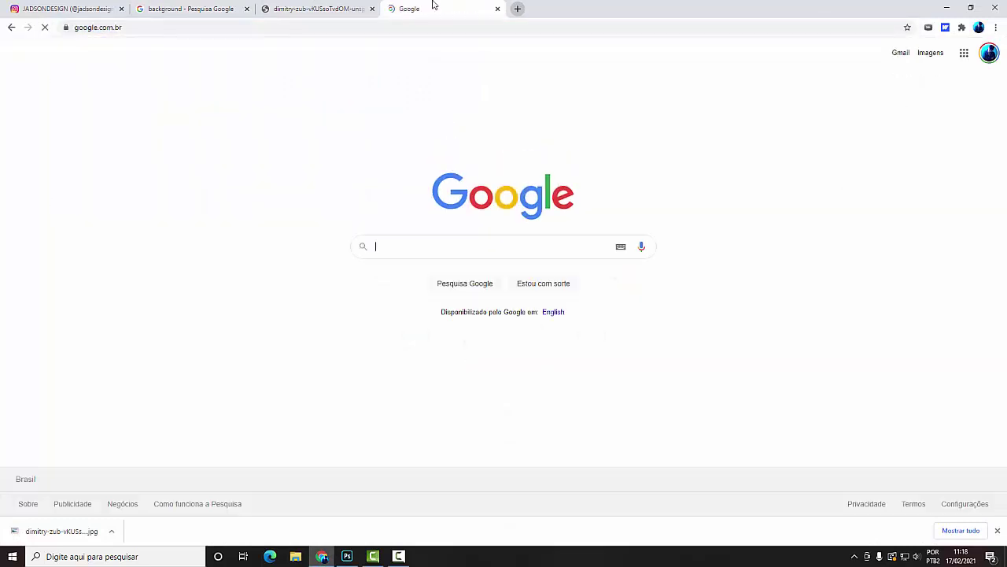
{"action": "type", "text": "flyer "}
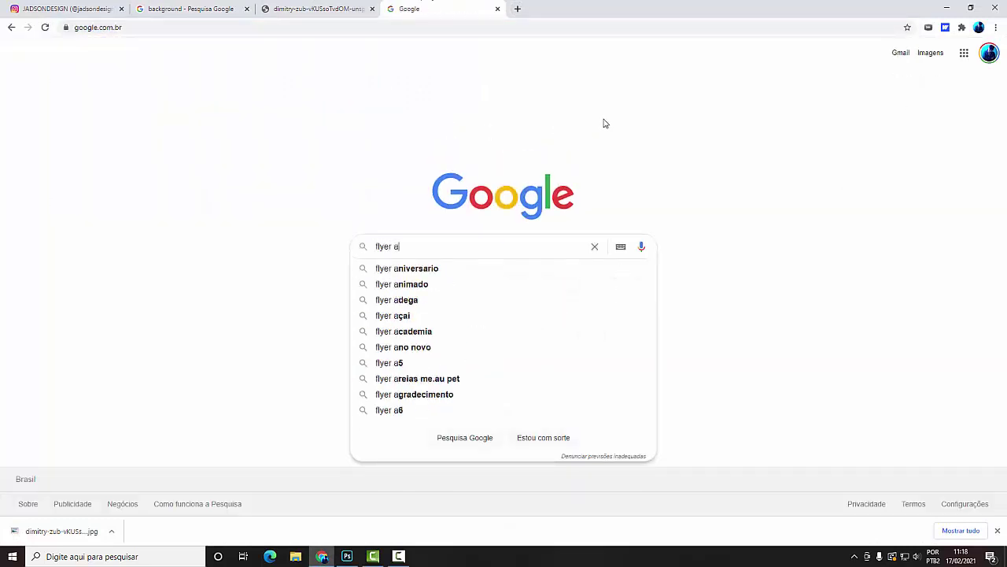
{"action": "type", "text": "ani"}
{"action": "key", "text": "Down"}
{"action": "key", "text": "Return"}
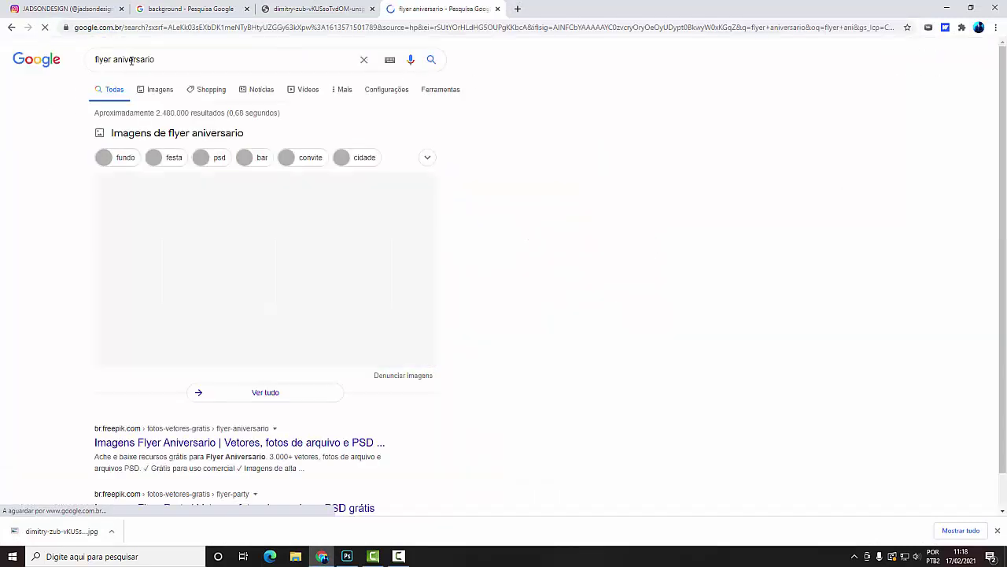
{"action": "left_click", "coordinate": [156, 90]}
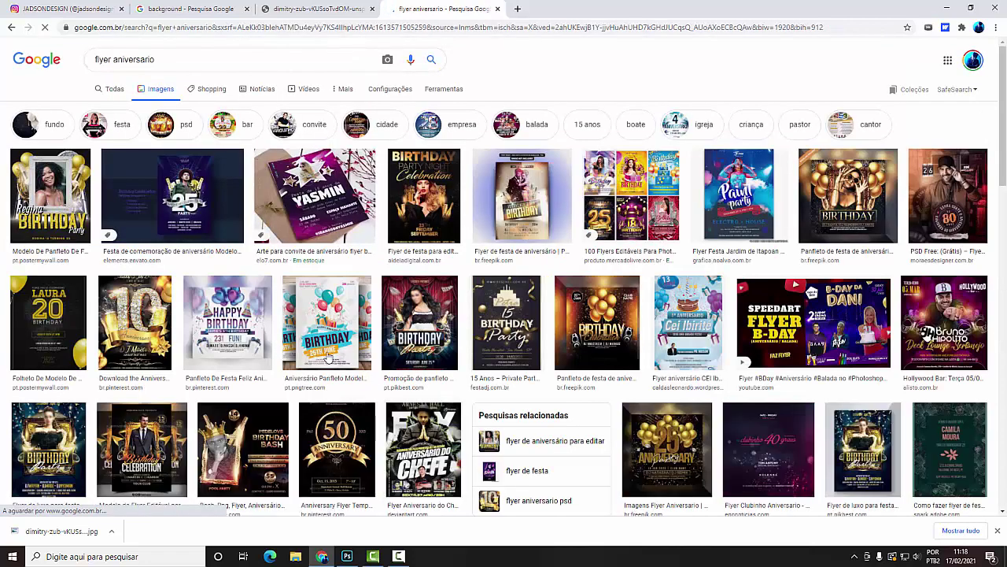
- Preview the Regina Birthday, gold-balloon BIRTHDAY and CELEBRATION flyers
{"action": "left_click", "coordinate": [71, 194]}
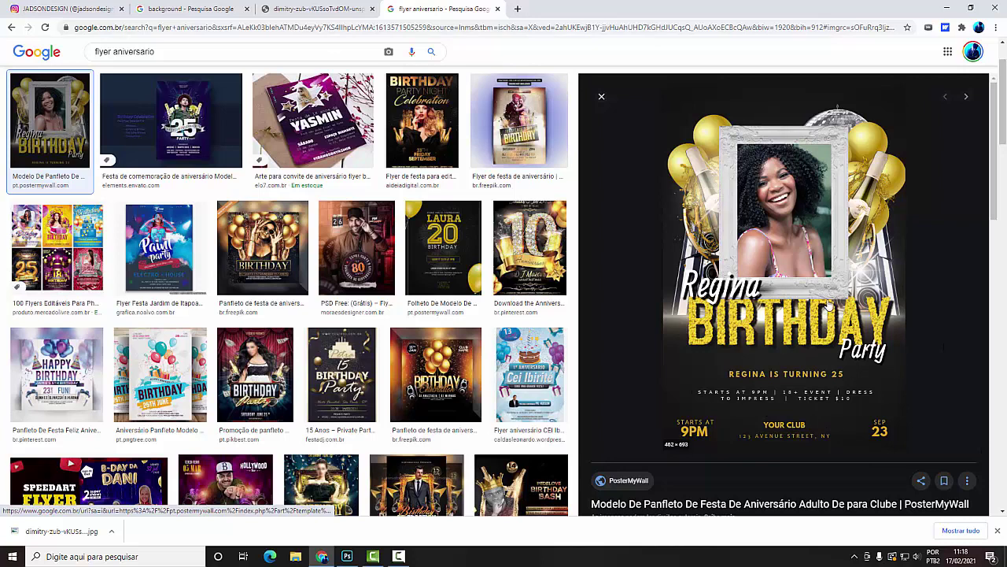
{"action": "scroll", "coordinate": [826, 307], "scroll_direction": "up", "scroll_amount": 2}
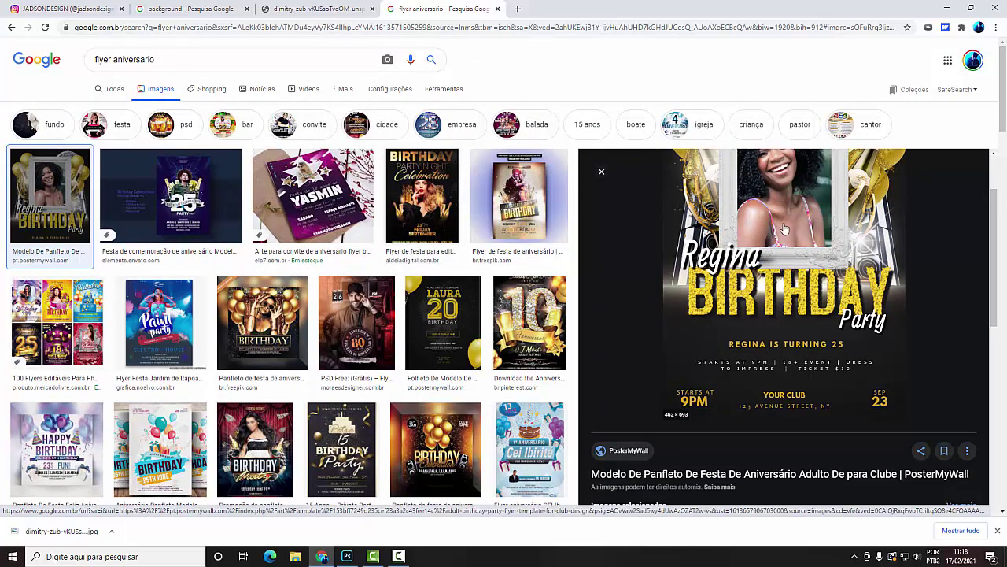
{"action": "scroll", "coordinate": [667, 336], "scroll_direction": "up", "scroll_amount": 1}
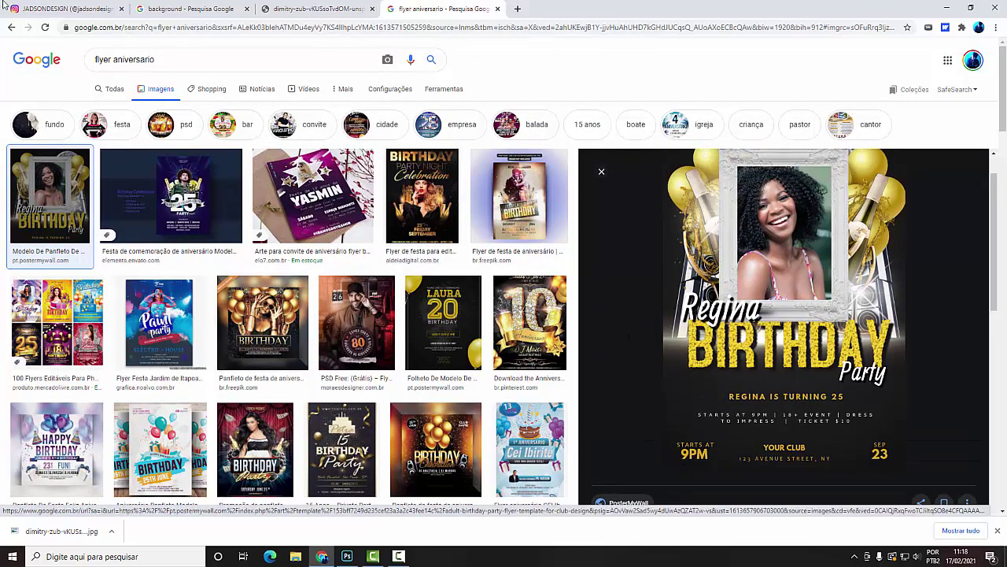
{"action": "left_click", "coordinate": [263, 322]}
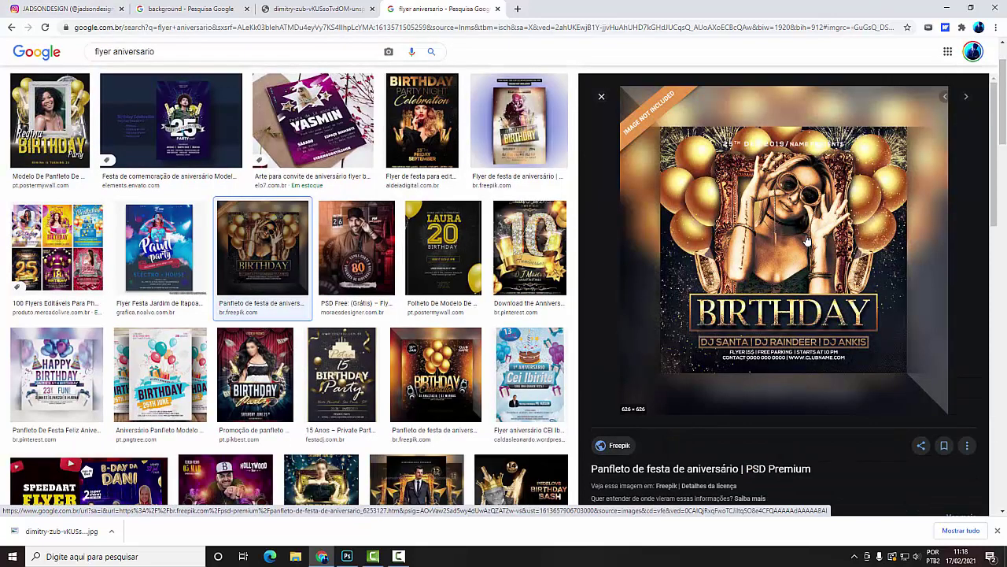
{"action": "mouse_move", "coordinate": [783, 252]}
{"action": "scroll", "coordinate": [346, 268], "scroll_direction": "down", "scroll_amount": 2}
{"action": "scroll", "coordinate": [347, 267], "scroll_direction": "down", "scroll_amount": 1}
{"action": "scroll", "coordinate": [399, 455], "scroll_direction": "up", "scroll_amount": 2}
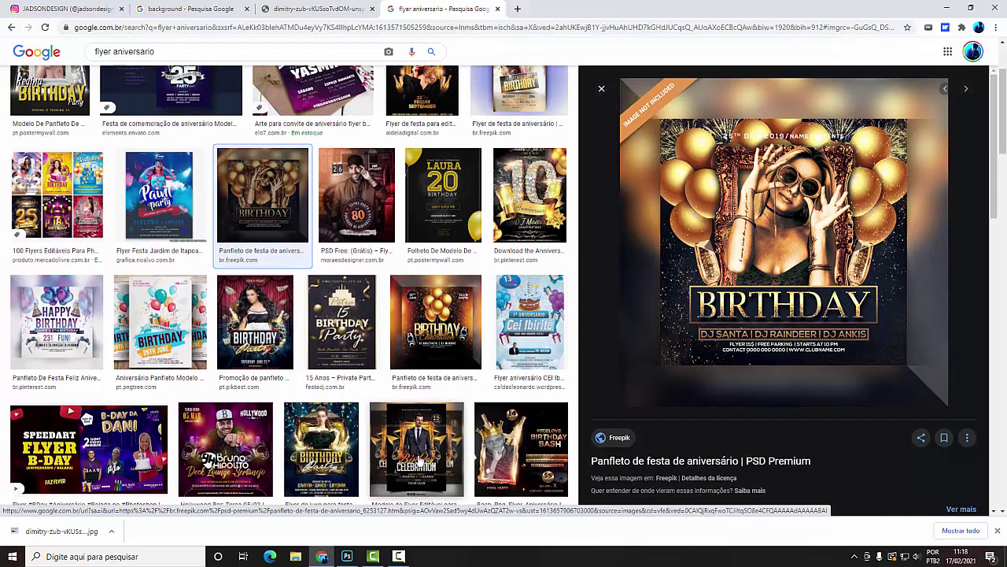
{"action": "left_click", "coordinate": [419, 461]}
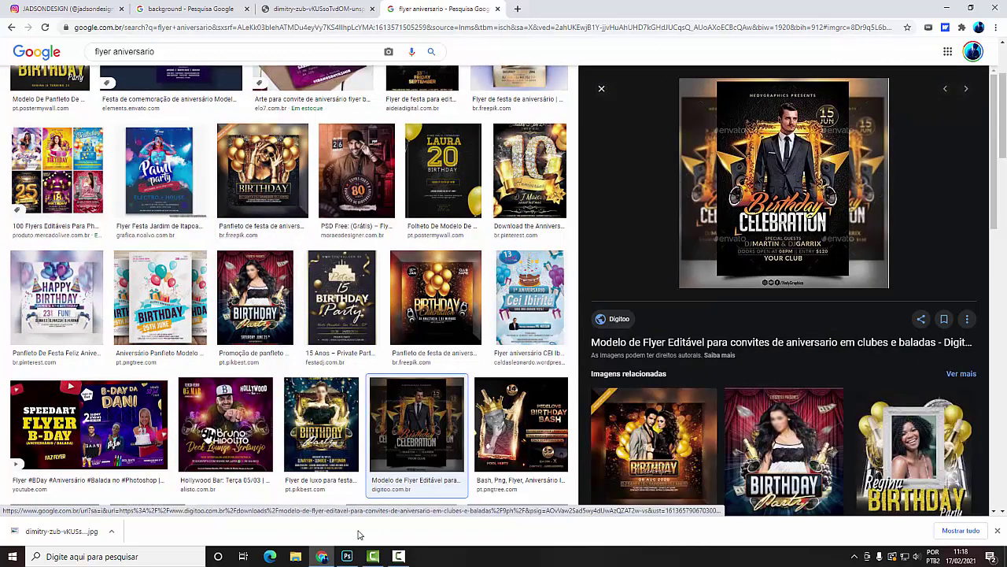
- Glance at the Photoshop document, then preview the 25 Anniversary flyer
{"action": "left_click", "coordinate": [347, 556]}
{"action": "key", "text": "alt+Tab"}
{"action": "scroll", "coordinate": [417, 254], "scroll_direction": "up", "scroll_amount": 2}
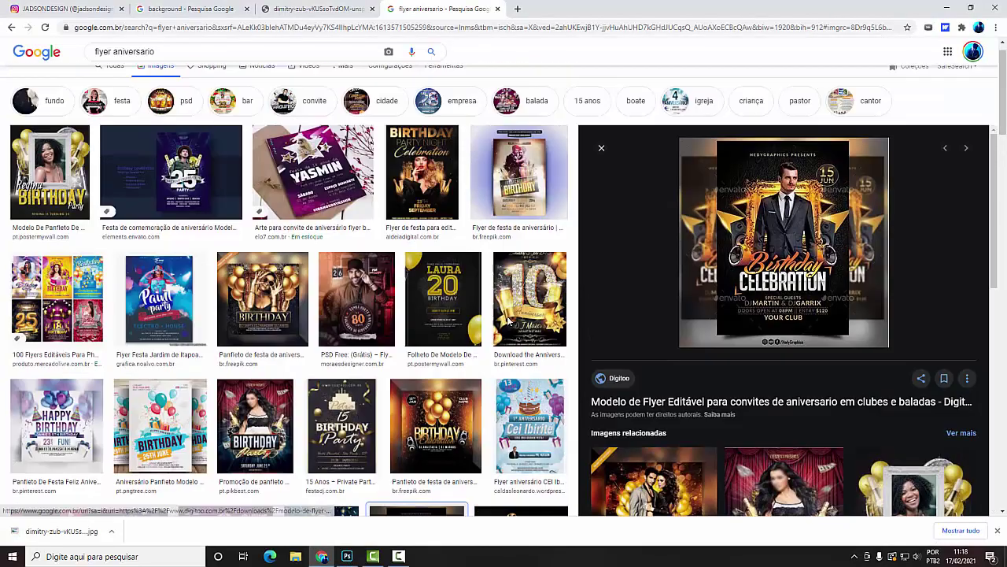
{"action": "scroll", "coordinate": [417, 254], "scroll_direction": "down", "scroll_amount": 8}
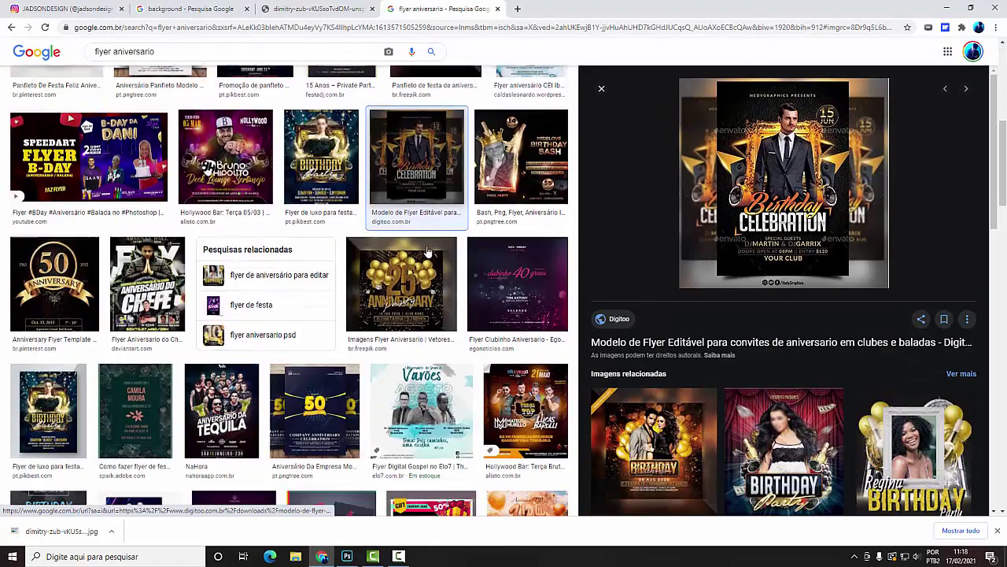
{"action": "left_click", "coordinate": [399, 288]}
{"action": "scroll", "coordinate": [400, 288], "scroll_direction": "up", "scroll_amount": 8}
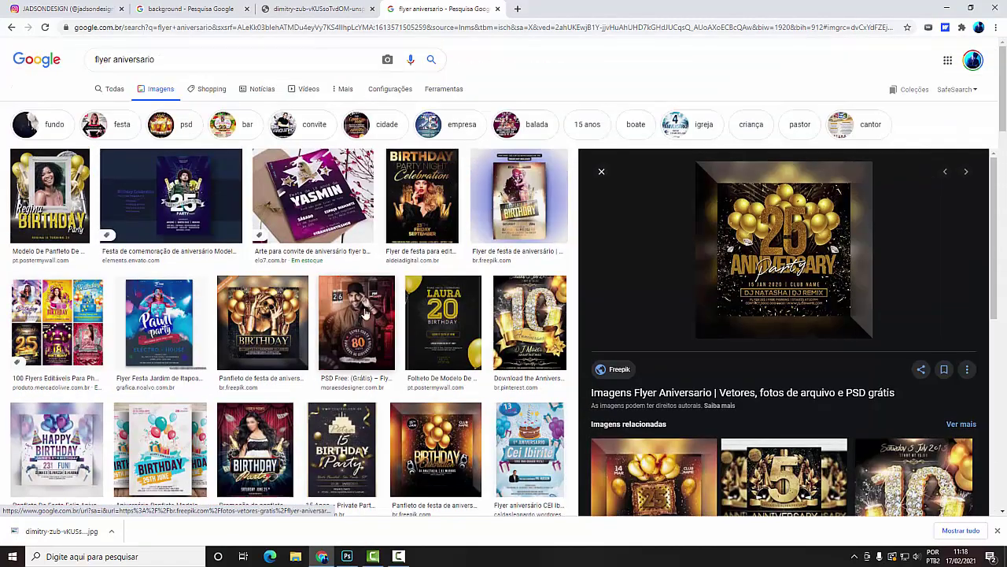
- Clear the flyer query and return to the Google homepage
{"action": "triple_click", "coordinate": [186, 54]}
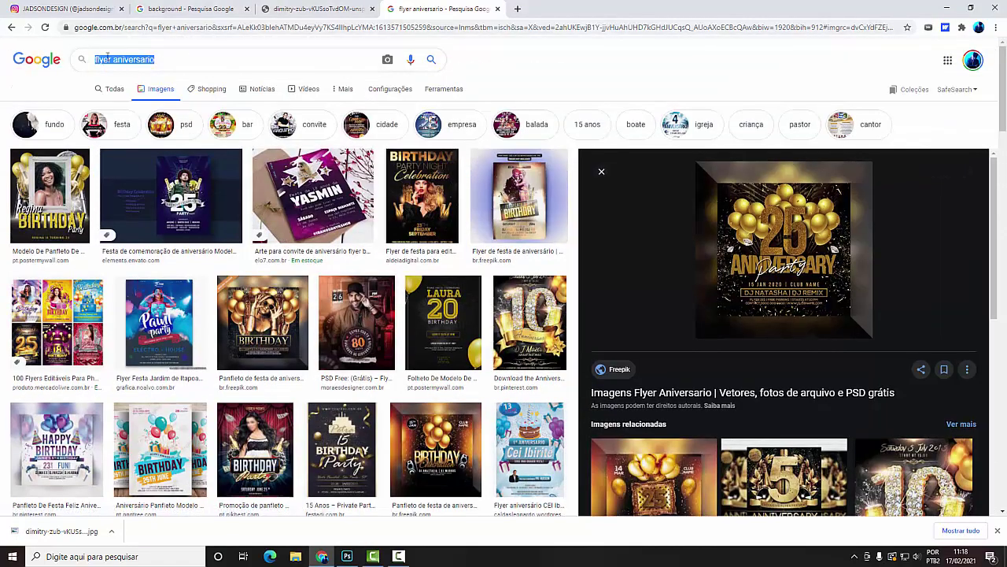
{"action": "key", "text": "BackSpace"}
{"action": "left_click", "coordinate": [123, 81]}
{"action": "triple_click", "coordinate": [141, 58]}
{"action": "key", "text": "BackSpace"}
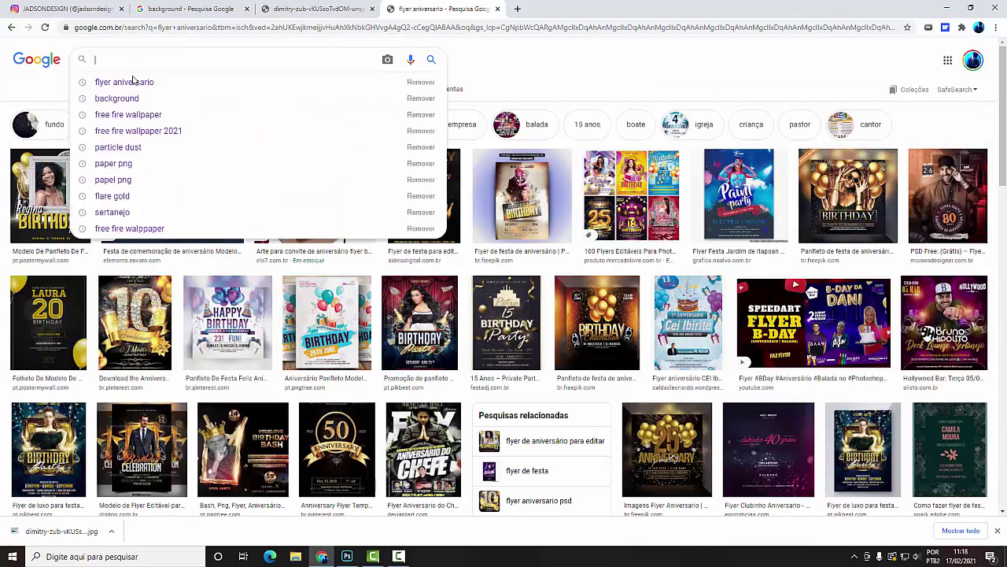
{"action": "left_click", "coordinate": [54, 63]}
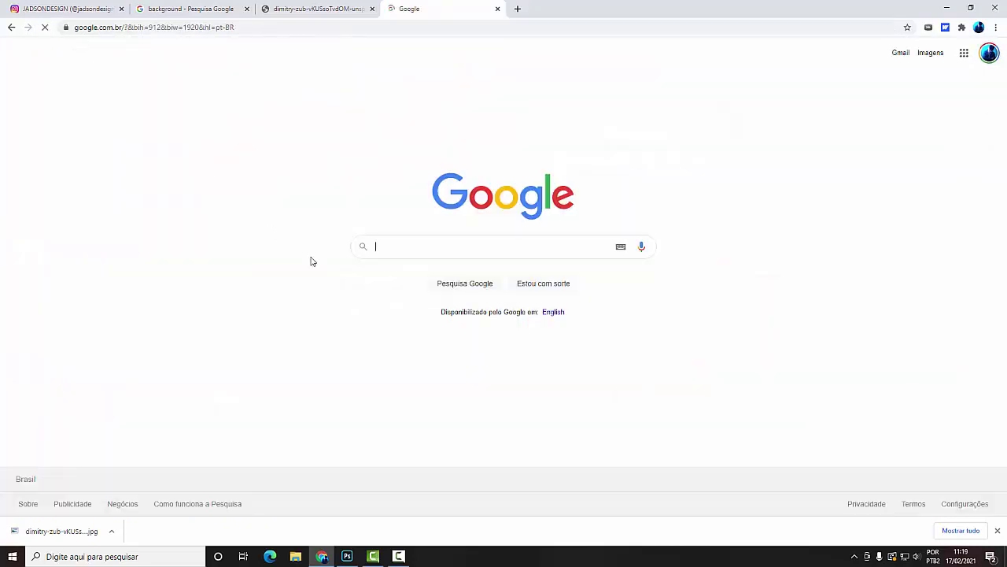
- Translate the Portuguese word 'ouro' into English with Google Translate
{"action": "type", "text": "ltra"}
{"action": "key", "text": "Down"}
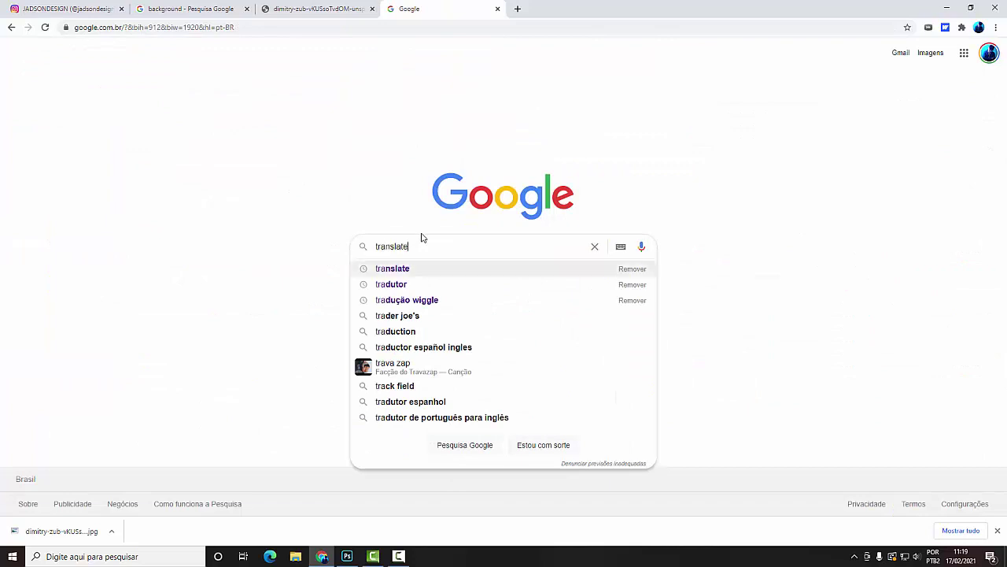
{"action": "key", "text": "Return"}
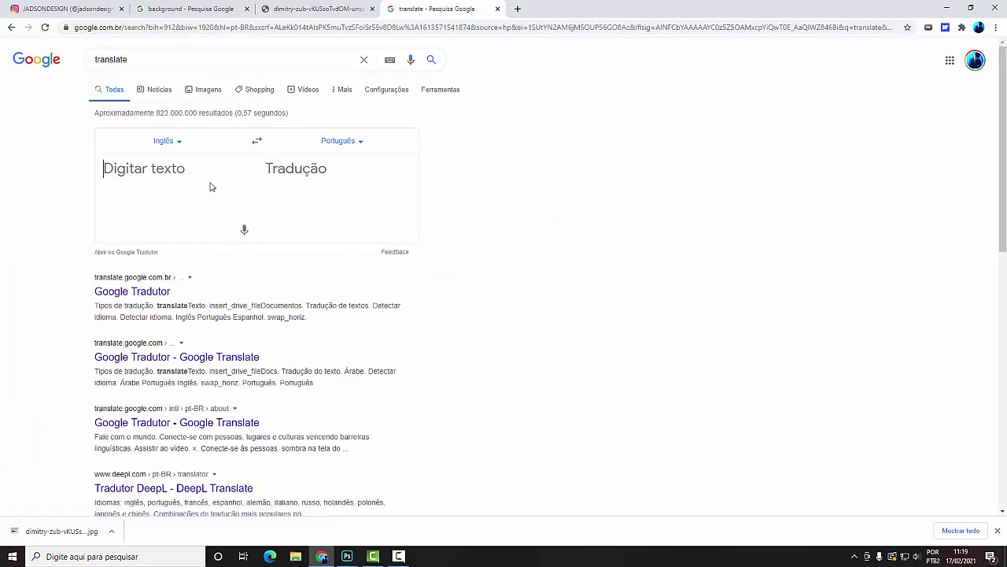
{"action": "type", "text": "ouro"}
{"action": "left_click", "coordinate": [257, 142]}
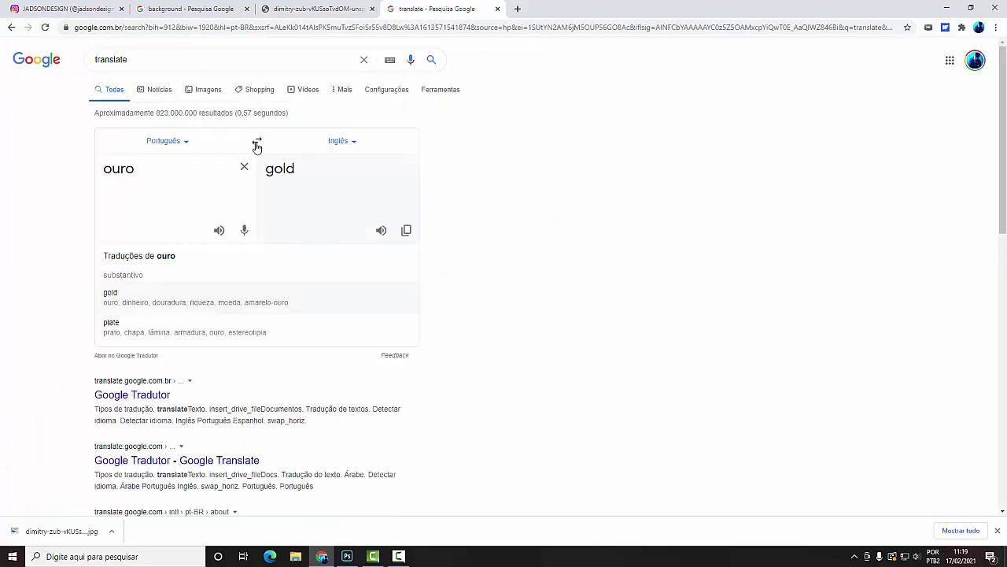
{"action": "double_click", "coordinate": [208, 167]}
- Search Google Images for 'background gold'
{"action": "double_click", "coordinate": [254, 59]}
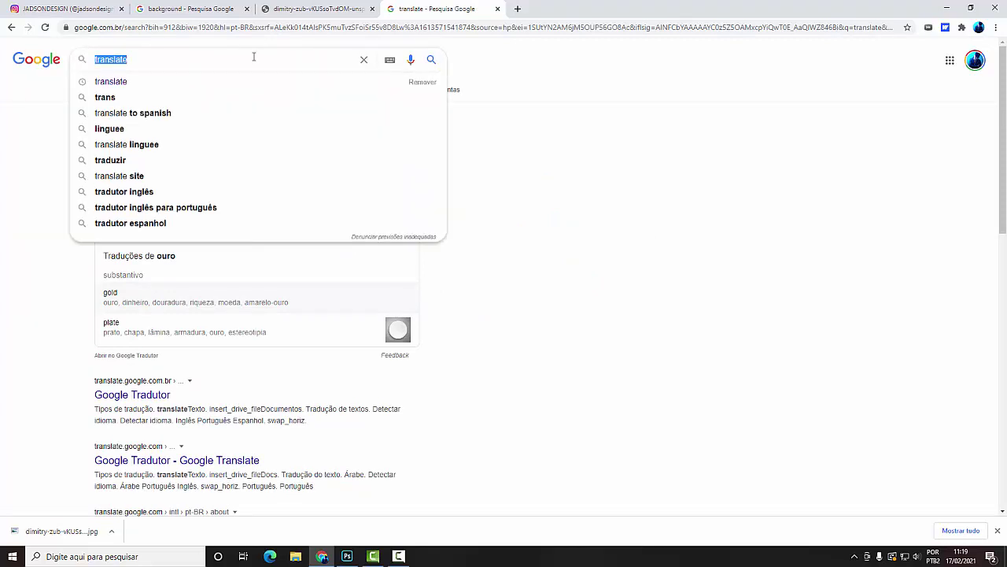
{"action": "type", "text": "background gp"}
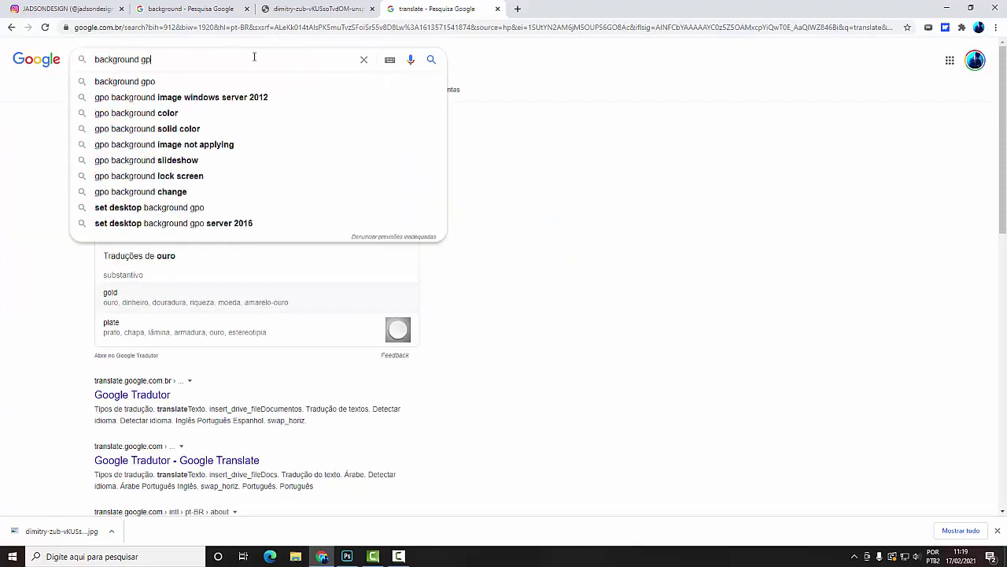
{"action": "key", "text": "BackSpace"}
{"action": "type", "text": "old"}
{"action": "key", "text": "Return"}
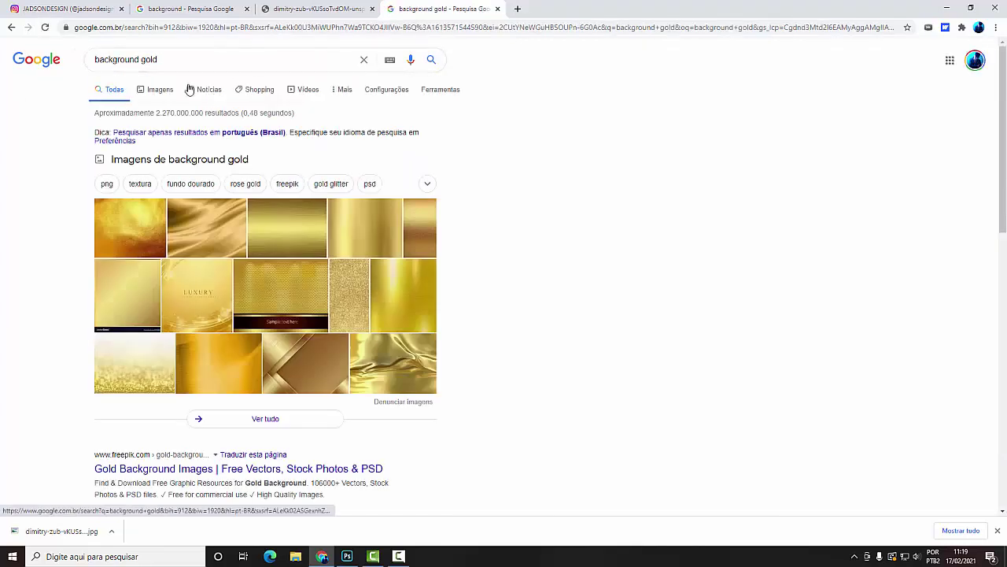
{"action": "left_click", "coordinate": [160, 90]}
- Refine the image search to 'background luxury gold'
{"action": "double_click", "coordinate": [147, 60]}
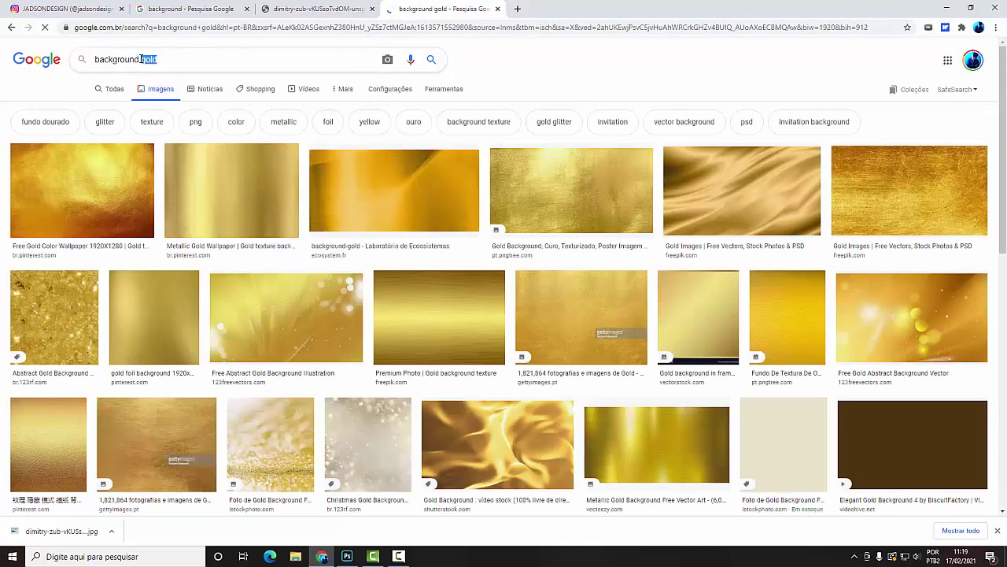
{"action": "type", "text": "luxu"}
{"action": "key", "text": "Down"}
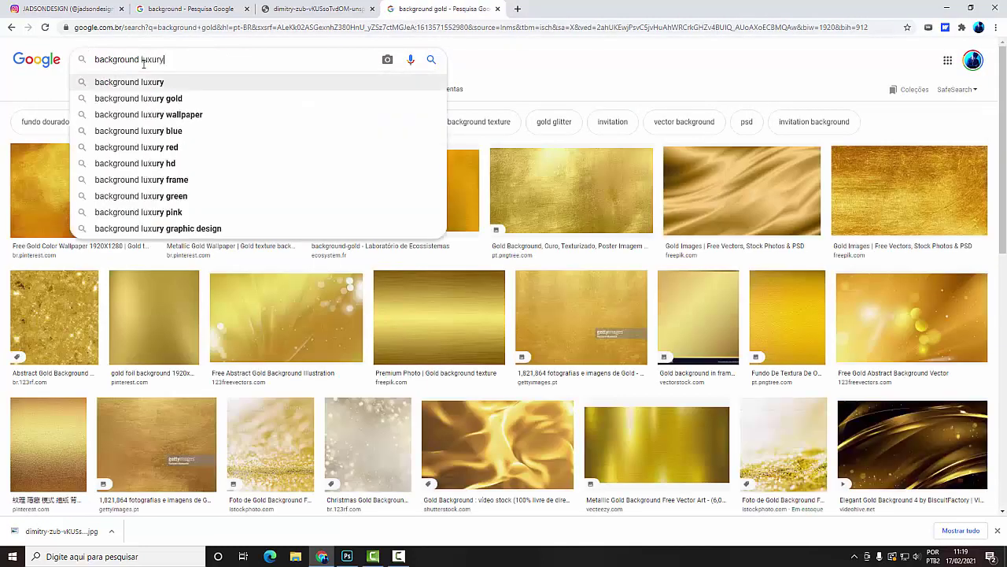
{"action": "key", "text": "Return"}
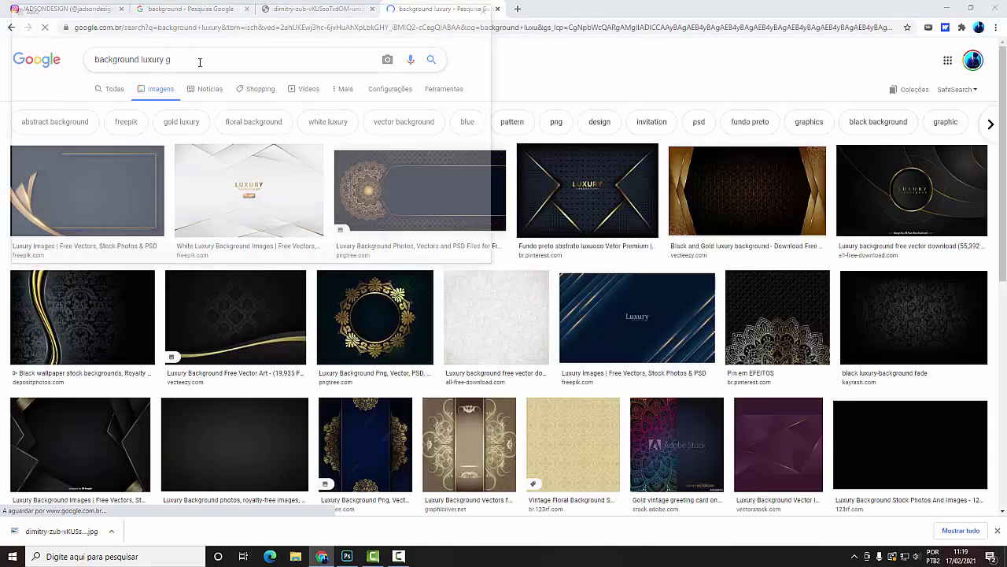
{"action": "type", "text": "g"}
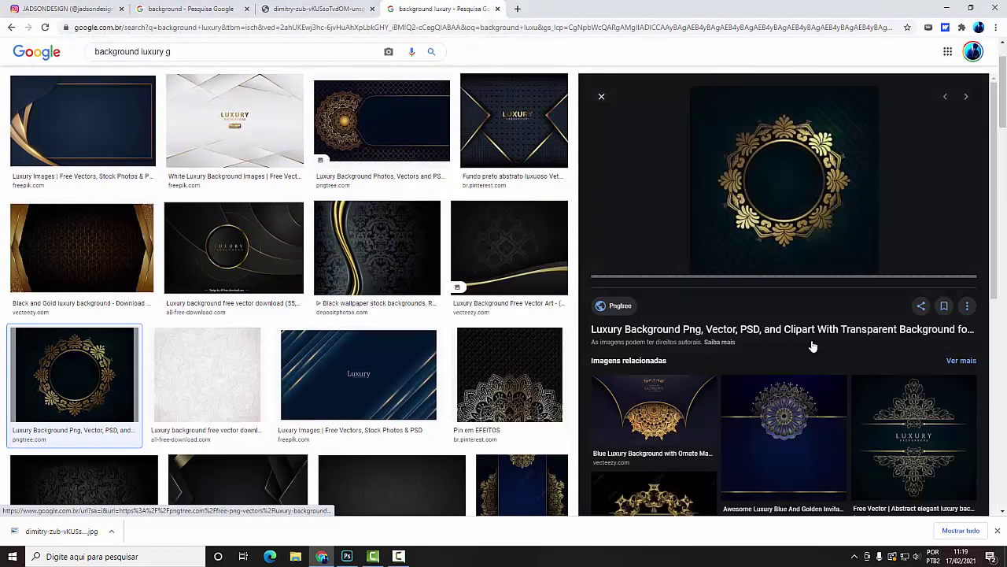
{"action": "type", "text": "old"}
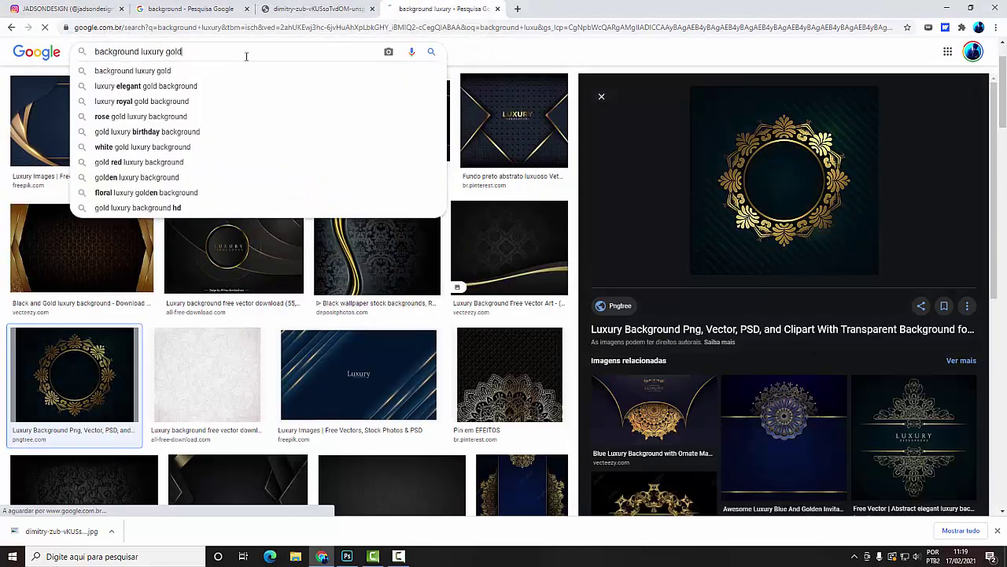
{"action": "key", "text": "Return"}
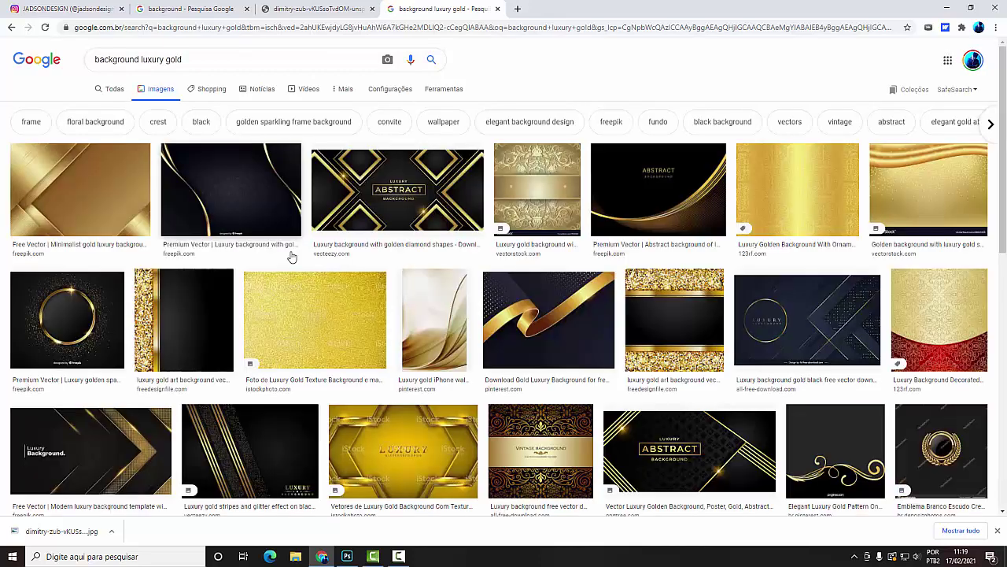
- Filter to large images and preview the Luxury Background with Glitter Gold
{"action": "left_click", "coordinate": [444, 89]}
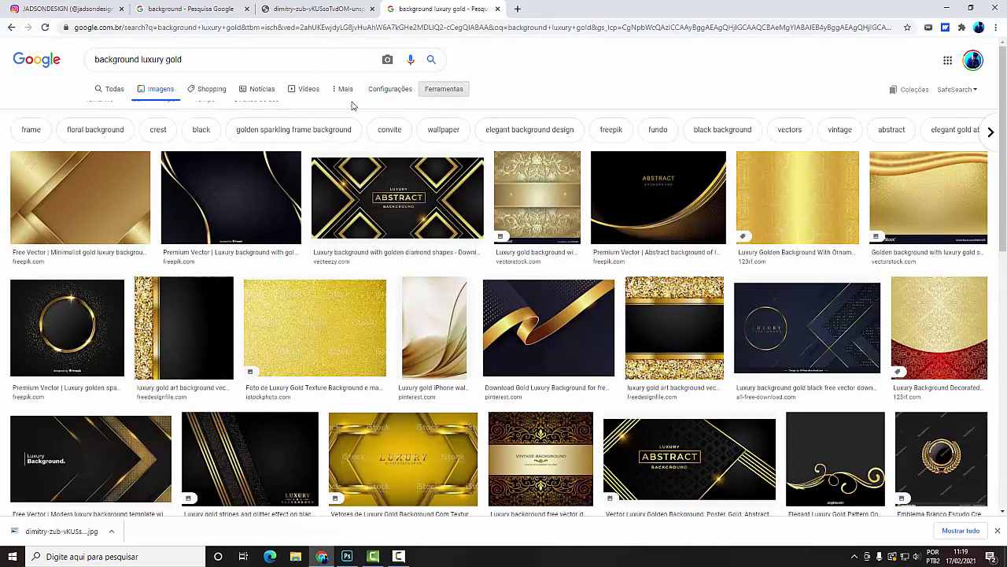
{"action": "left_click", "coordinate": [113, 111]}
{"action": "left_click", "coordinate": [102, 146]}
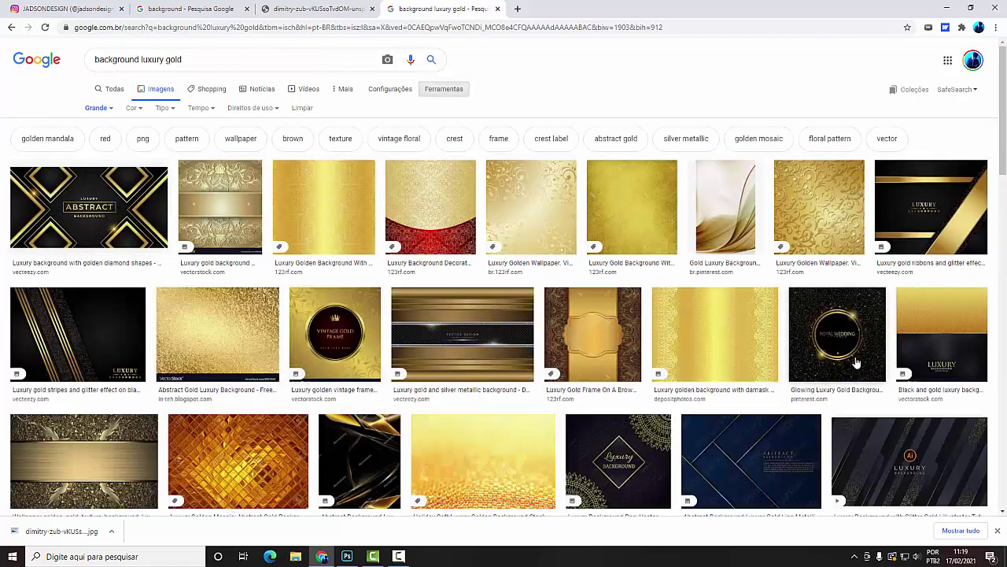
{"action": "scroll", "coordinate": [929, 209], "scroll_direction": "down", "scroll_amount": 1}
{"action": "scroll", "coordinate": [937, 260], "scroll_direction": "down", "scroll_amount": 1}
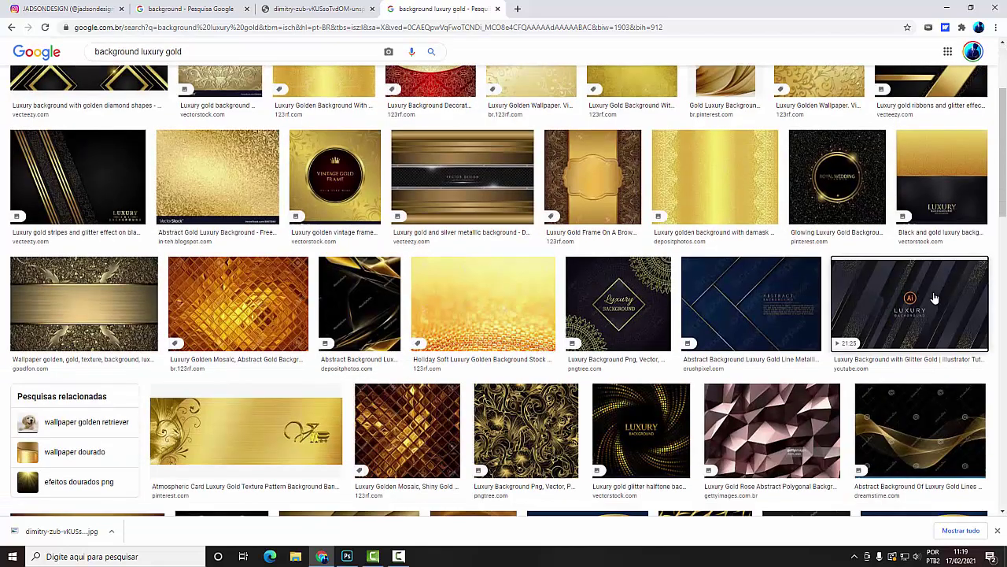
{"action": "left_click", "coordinate": [938, 293]}
- Copy the Glitter Gold preview image to the clipboard
{"action": "right_click", "coordinate": [807, 221]}
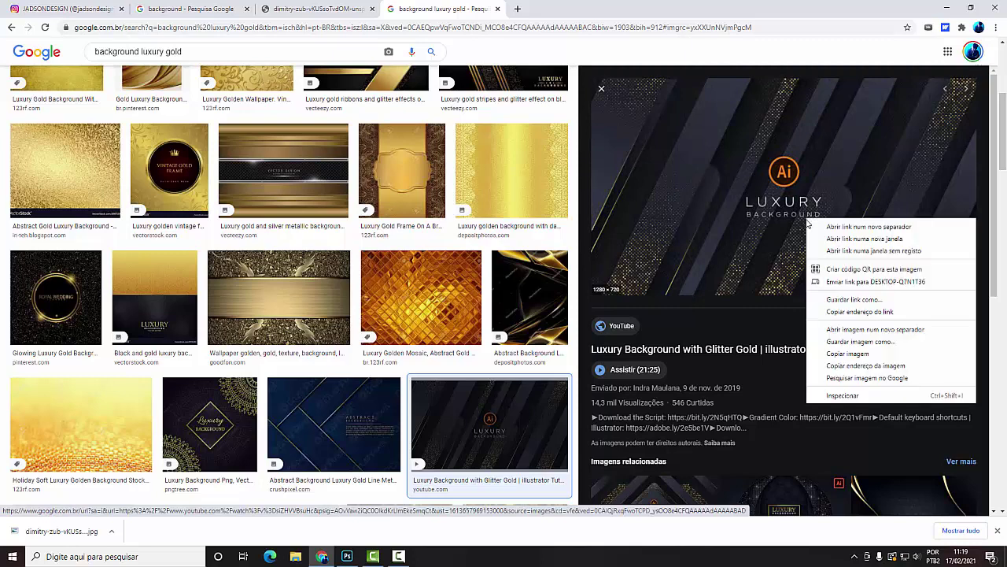
{"action": "left_click", "coordinate": [848, 353]}
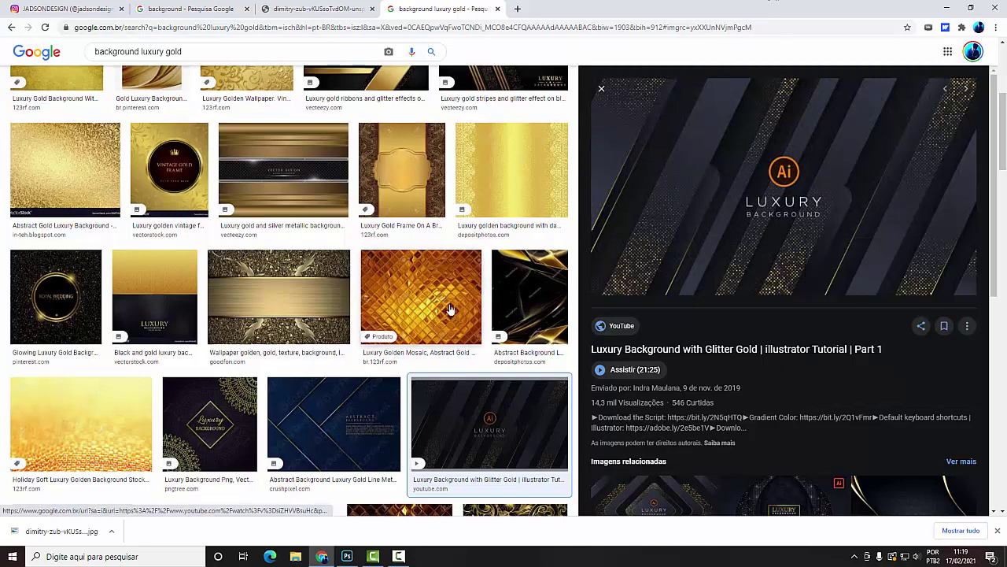
{"action": "scroll", "coordinate": [708, 221], "scroll_direction": "down", "scroll_amount": 3}
{"action": "right_click", "coordinate": [777, 184]}
{"action": "left_click", "coordinate": [787, 331]}
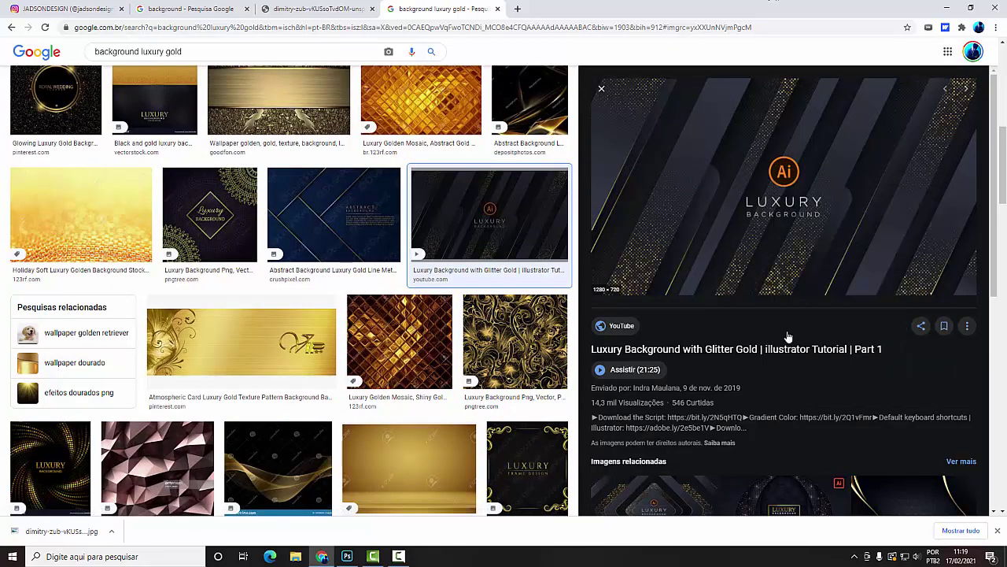
{"action": "left_click", "coordinate": [346, 556]}
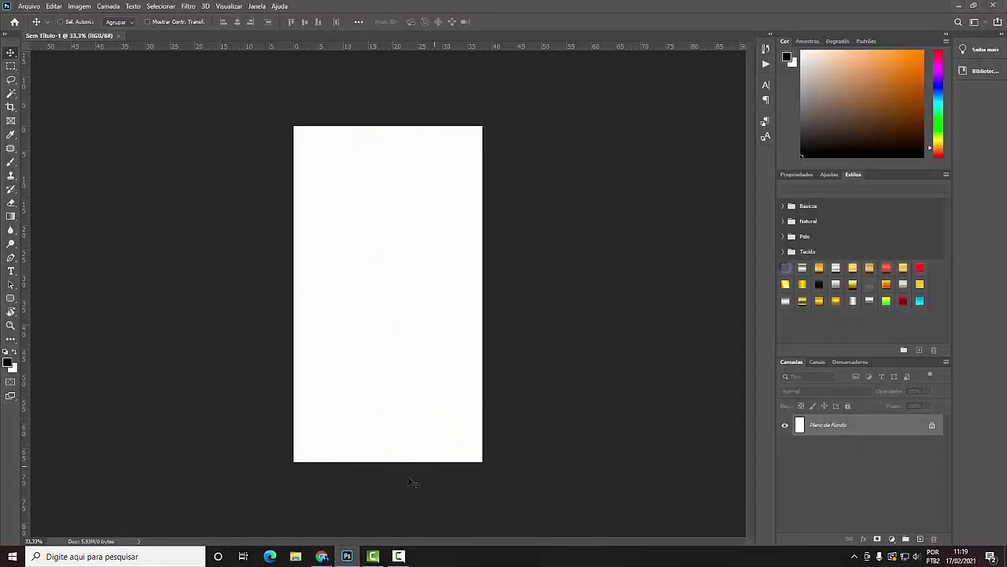
{"action": "left_click", "coordinate": [322, 555]}
- Paste the luxury background into Sem Título-1 as Camada 1, nudged slightly up-left
{"action": "right_click", "coordinate": [749, 186]}
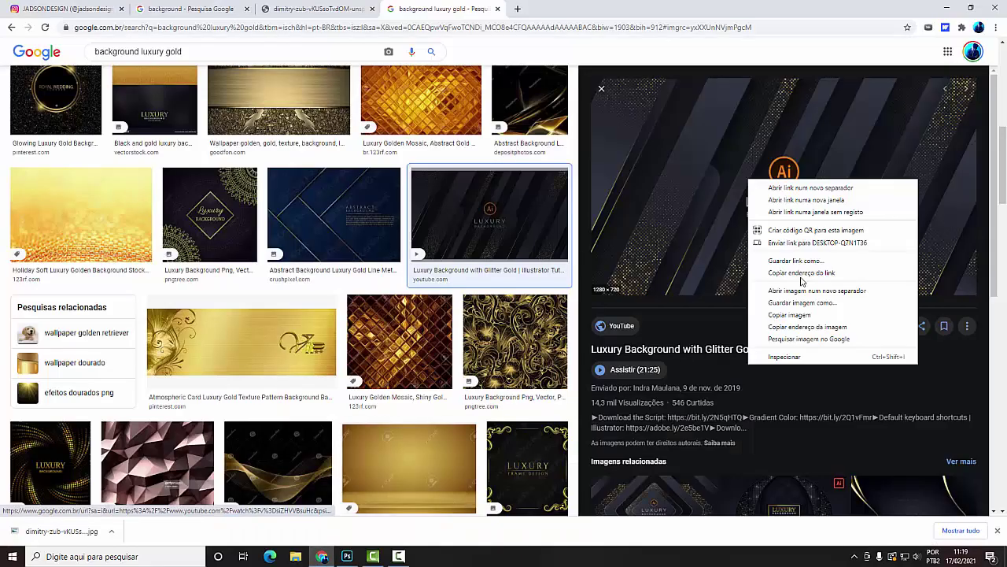
{"action": "left_click", "coordinate": [790, 314]}
{"action": "left_click", "coordinate": [347, 556]}
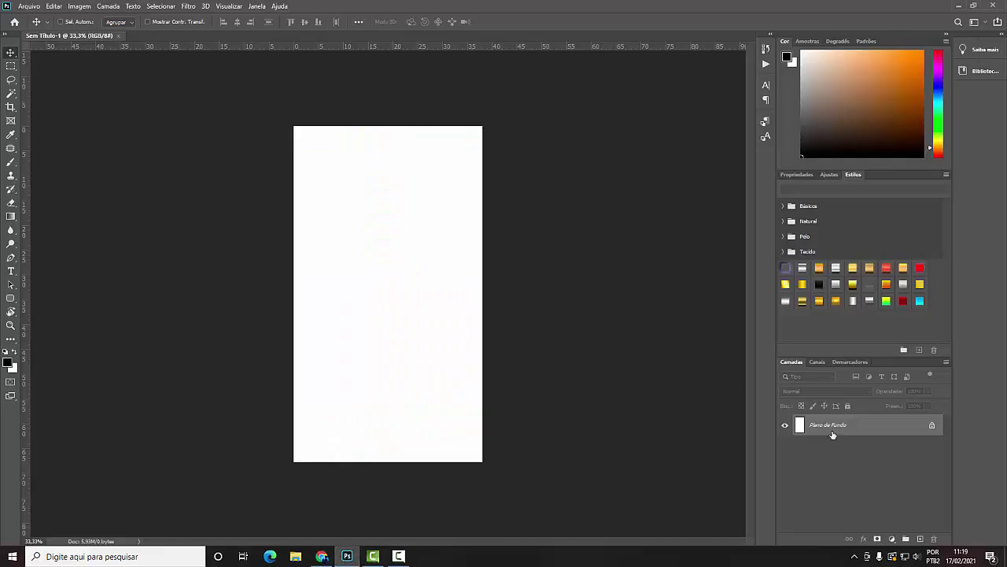
{"action": "key", "text": "ctrl+v"}
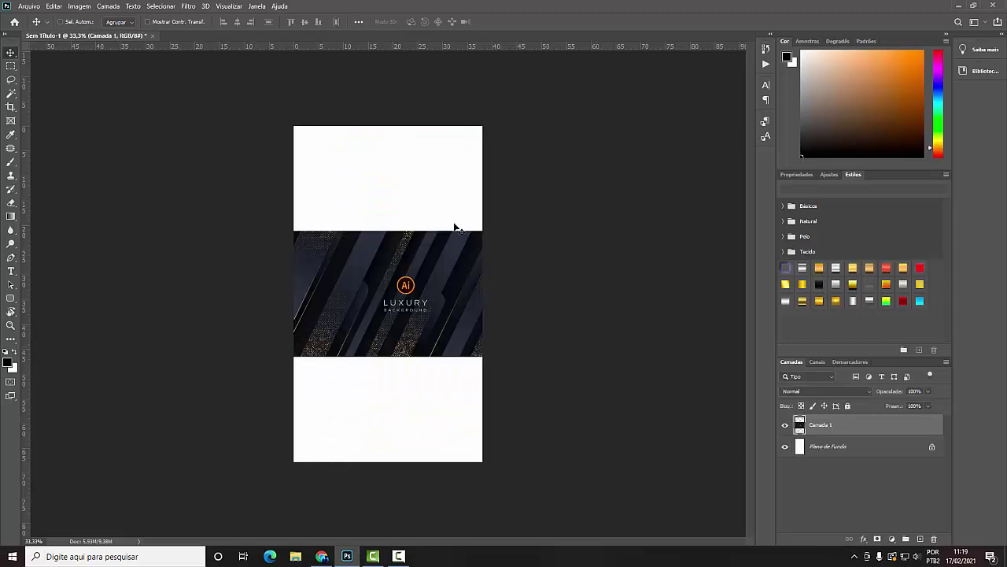
{"action": "left_click_drag", "start_coordinate": [488, 321], "coordinate": [483, 313]}
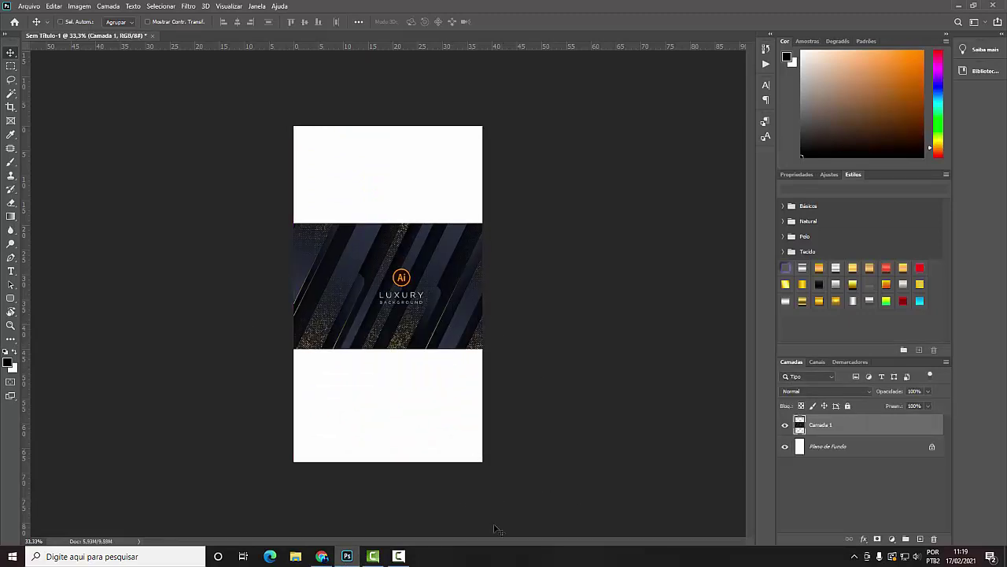
{"action": "left_click", "coordinate": [322, 555]}
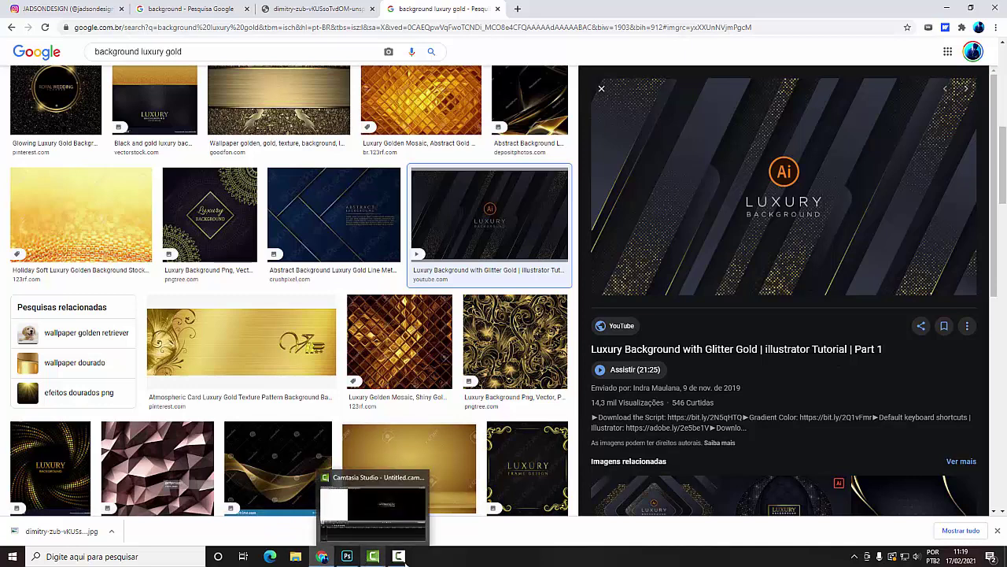
{"action": "left_click", "coordinate": [367, 559]}
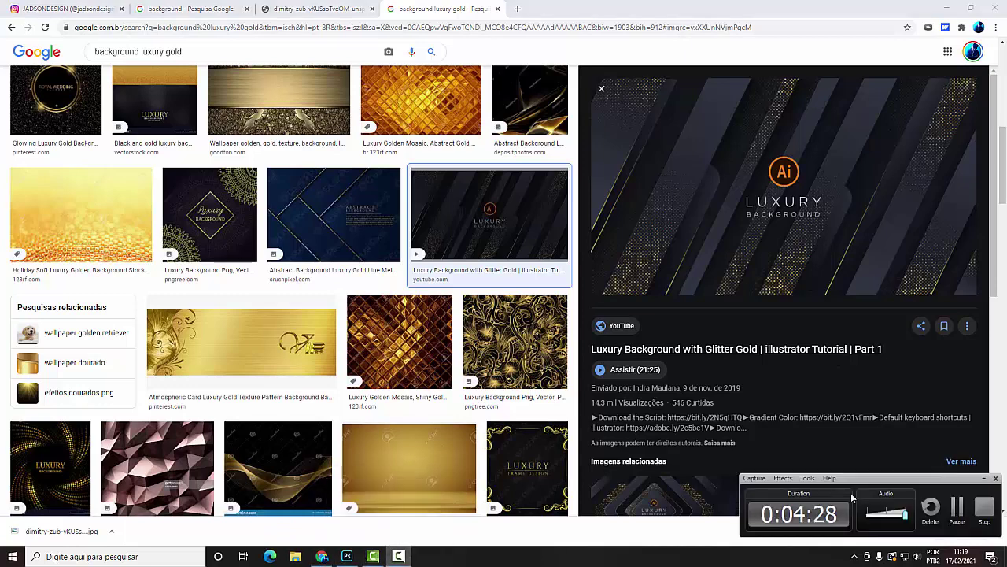
{"action": "left_click", "coordinate": [347, 556]}
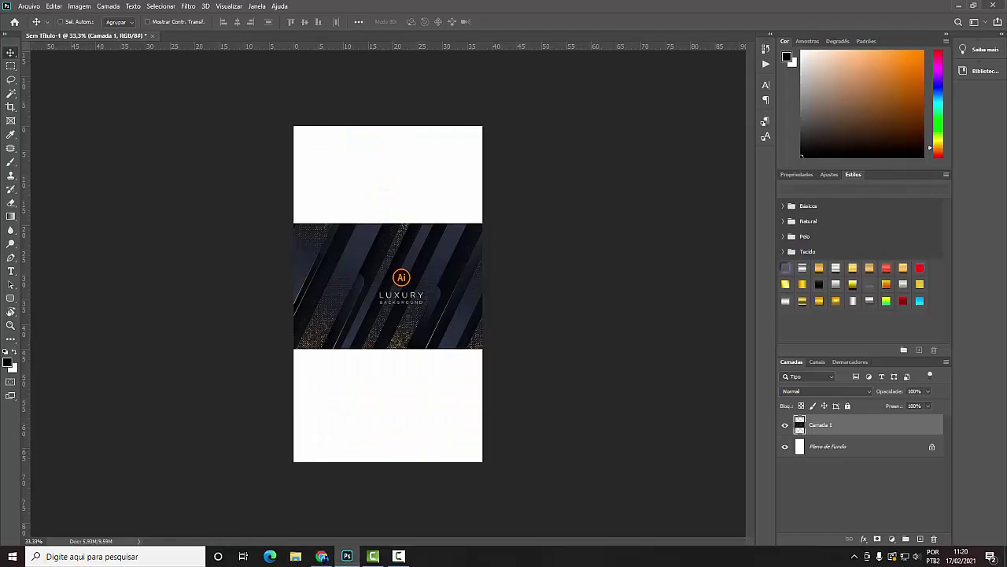
- Convert Camada 1 to a smart object and scale it to cover the whole canvas
{"action": "right_click", "coordinate": [826, 427]}
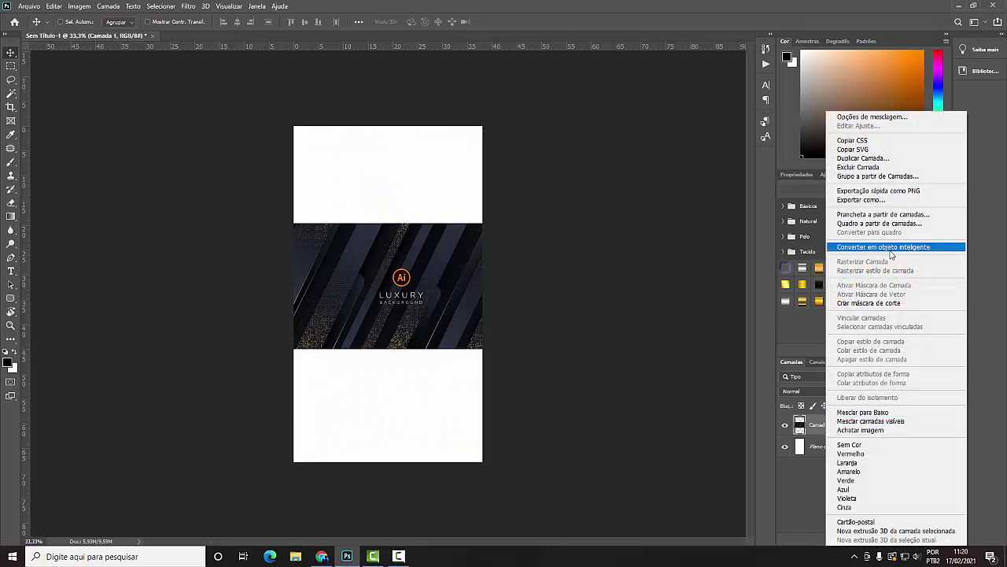
{"action": "left_click", "coordinate": [890, 248]}
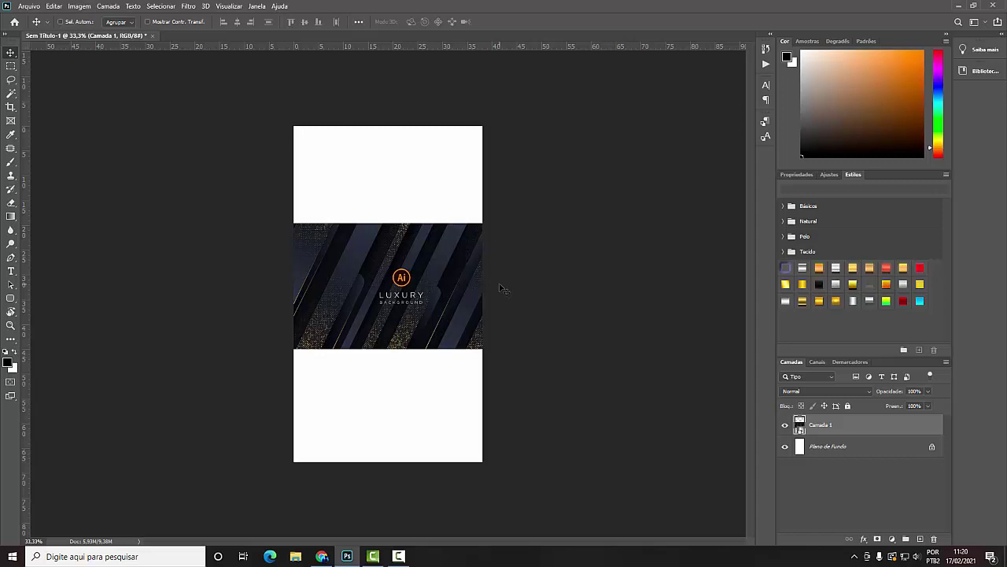
{"action": "key", "text": "ctrl"}
{"action": "key", "text": "ctrl+t"}
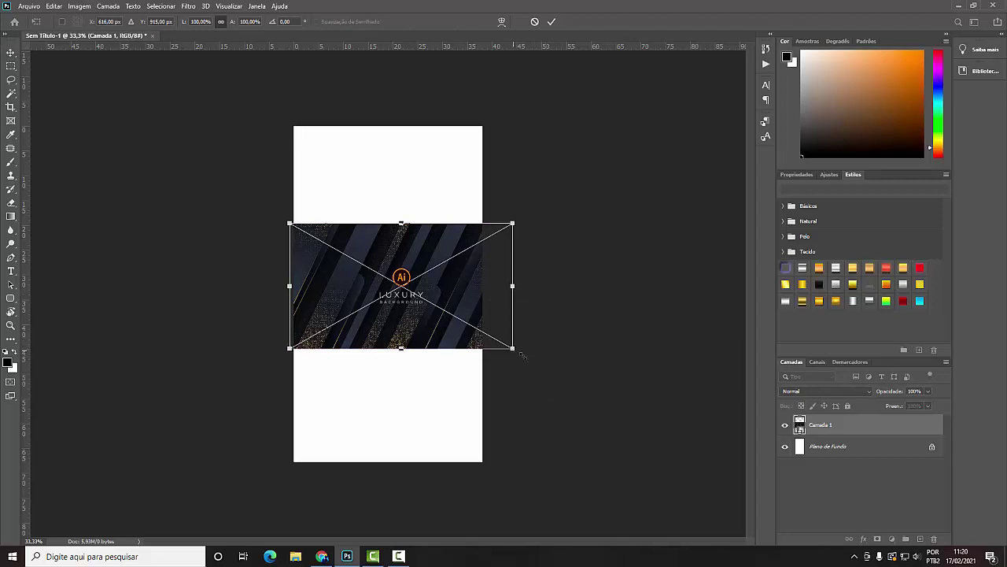
{"action": "key", "text": "Return"}
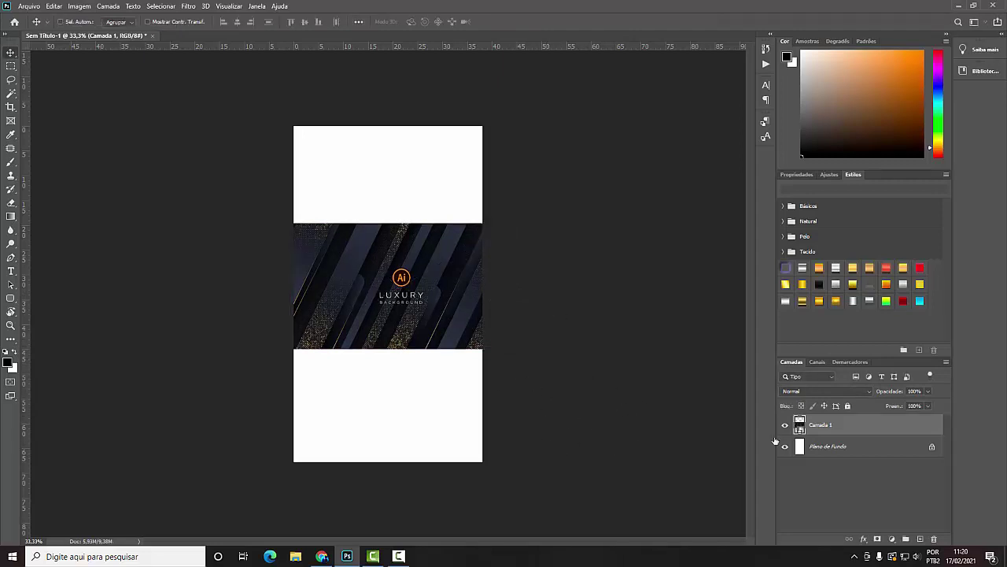
{"action": "key", "text": "ctrl+t"}
{"action": "left_click_drag", "start_coordinate": [512, 224], "coordinate": [613, 166]}
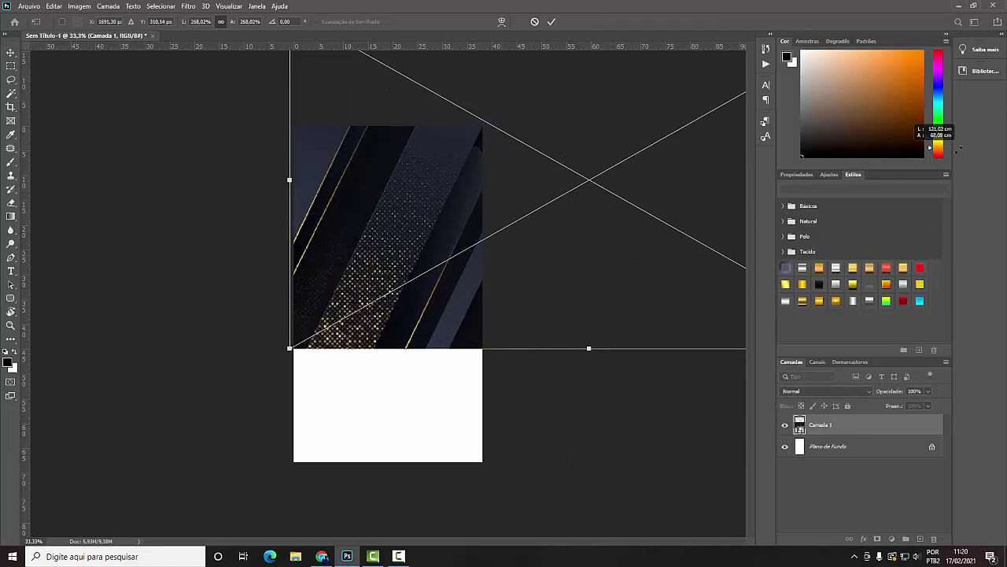
{"action": "mouse_move", "coordinate": [457, 366]}
{"action": "left_mouse_down"}
{"action": "mouse_move", "coordinate": [535, 512]}
{"action": "mouse_move", "coordinate": [602, 351]}
{"action": "left_mouse_up"}
{"action": "key", "text": "Return"}
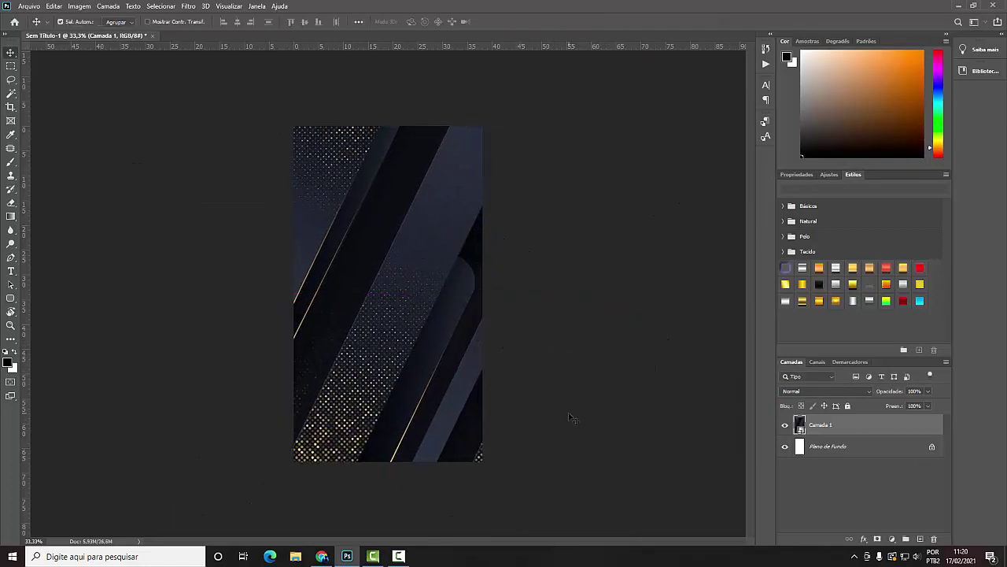
- Apply a subtle Gaussian Blur of about 2.6 pixels to the background
{"action": "key", "text": "ctrl+plus"}
{"action": "scroll", "coordinate": [572, 418], "scroll_direction": "up", "scroll_amount": 2}
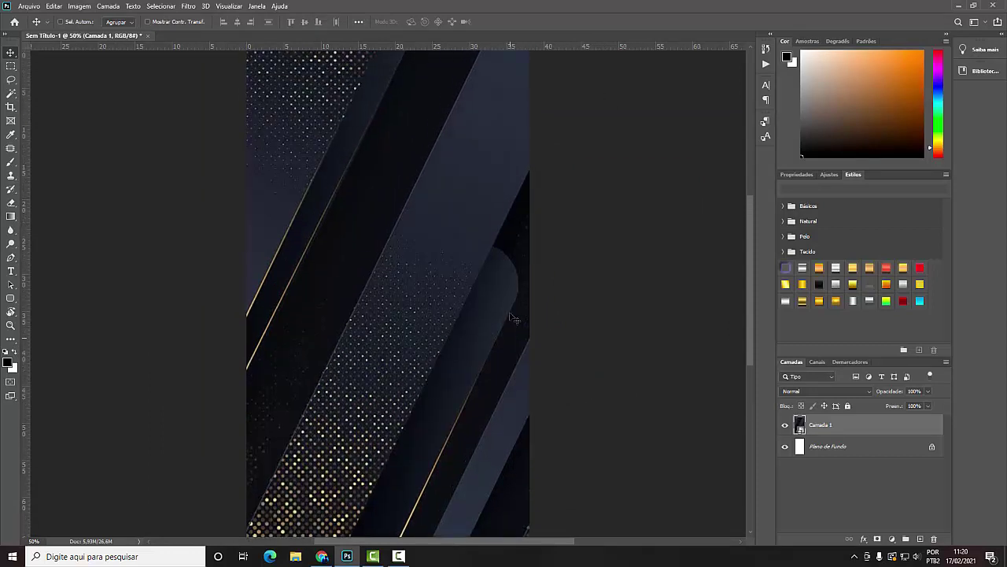
{"action": "left_click", "coordinate": [189, 6]}
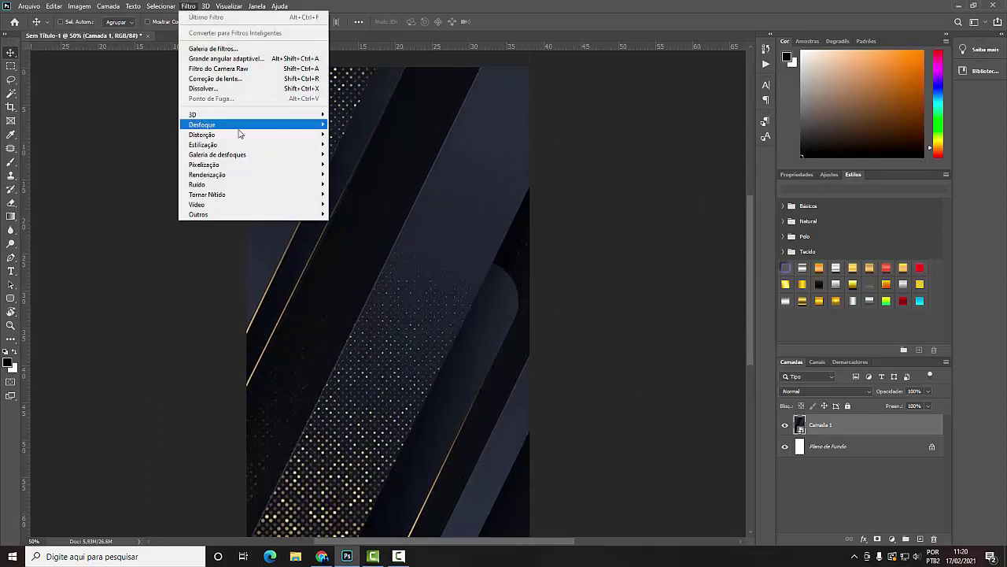
{"action": "mouse_move", "coordinate": [202, 125]}
{"action": "left_click", "coordinate": [398, 186]}
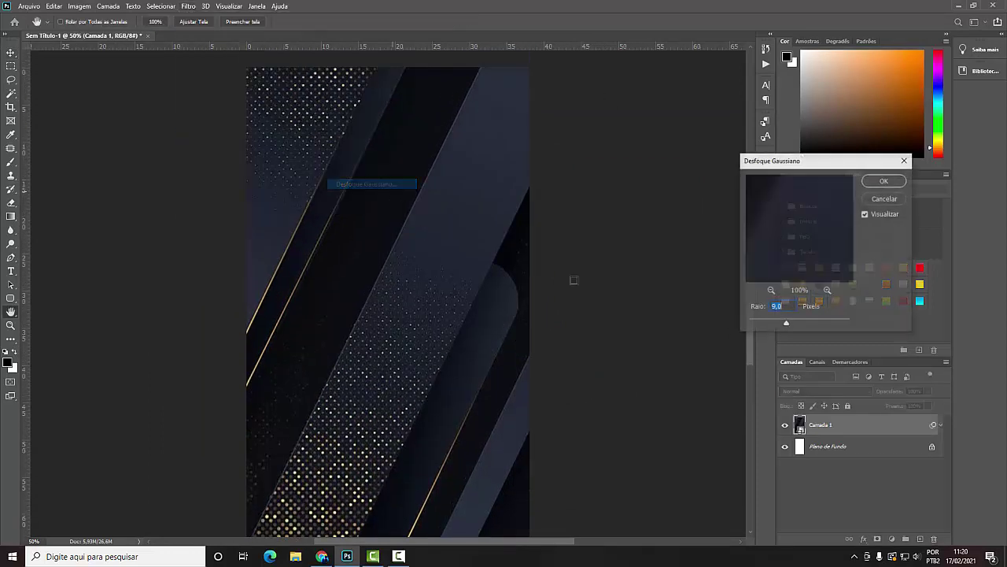
{"action": "left_click_drag", "start_coordinate": [761, 323], "coordinate": [762, 324]}
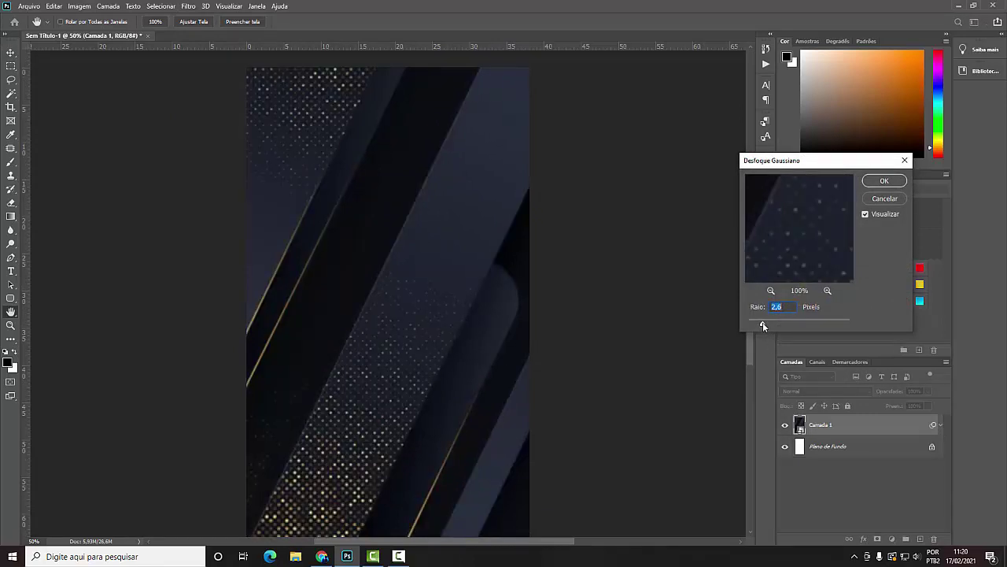
{"action": "key", "text": "Return"}
{"action": "scroll", "coordinate": [265, 365], "scroll_direction": "down", "scroll_amount": 3}
{"action": "left_click", "coordinate": [11, 298]}
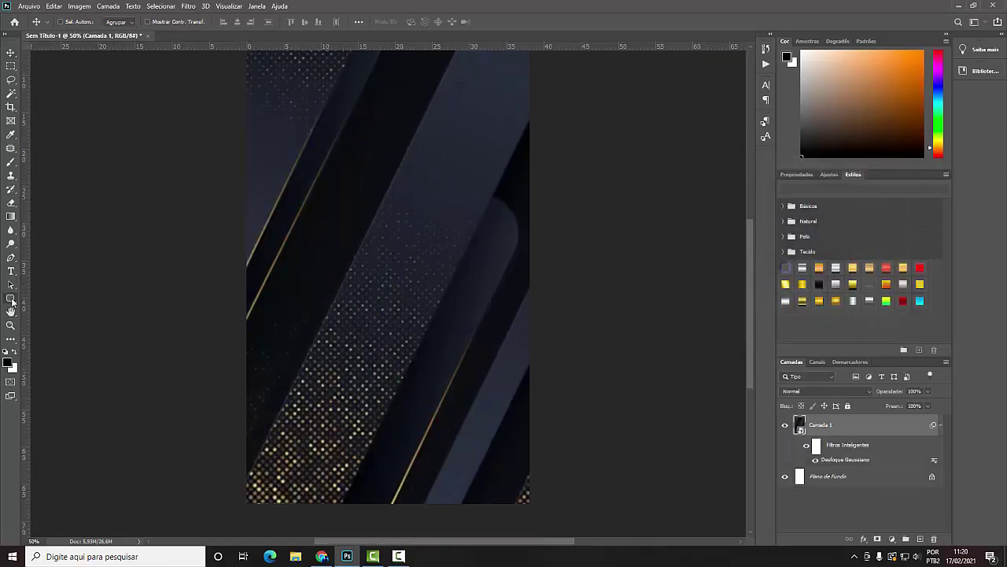
- Draw a white-outlined rectangle inset from the flyer edges
{"action": "left_click", "coordinate": [91, 301]}
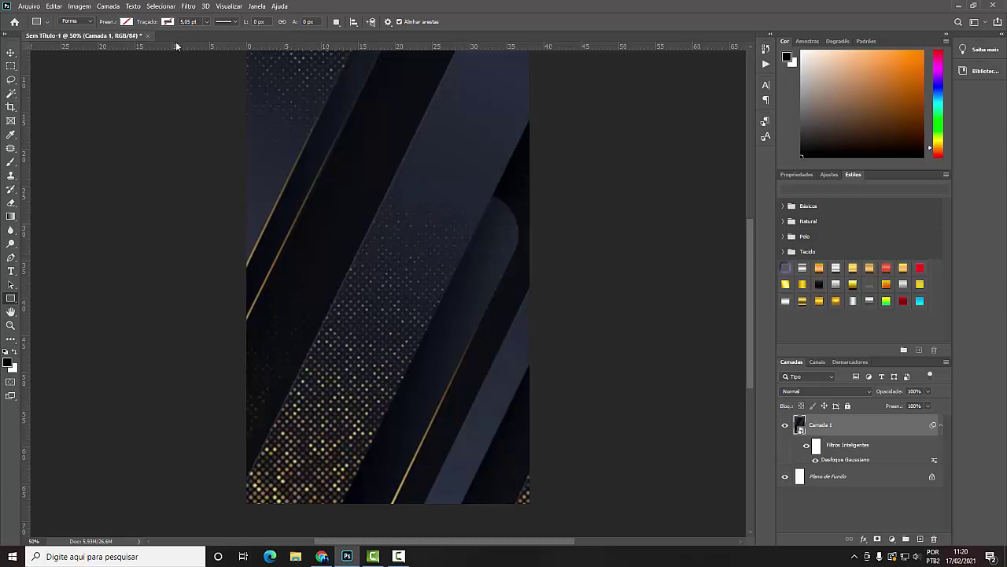
{"action": "left_click", "coordinate": [166, 22]}
{"action": "left_click", "coordinate": [149, 76]}
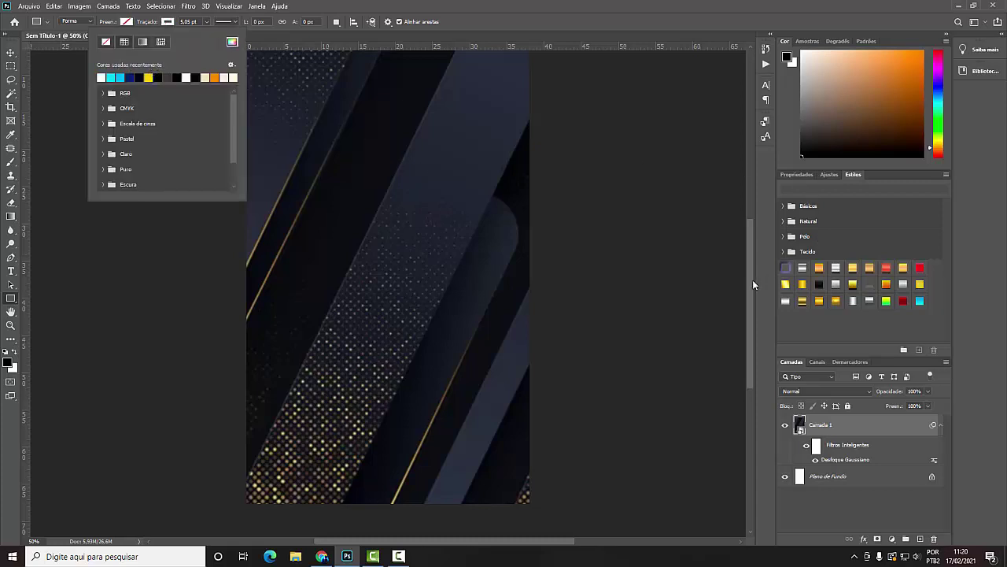
{"action": "left_click_drag", "start_coordinate": [753, 279], "coordinate": [751, 218]}
{"action": "key", "text": "ctrl+minus"}
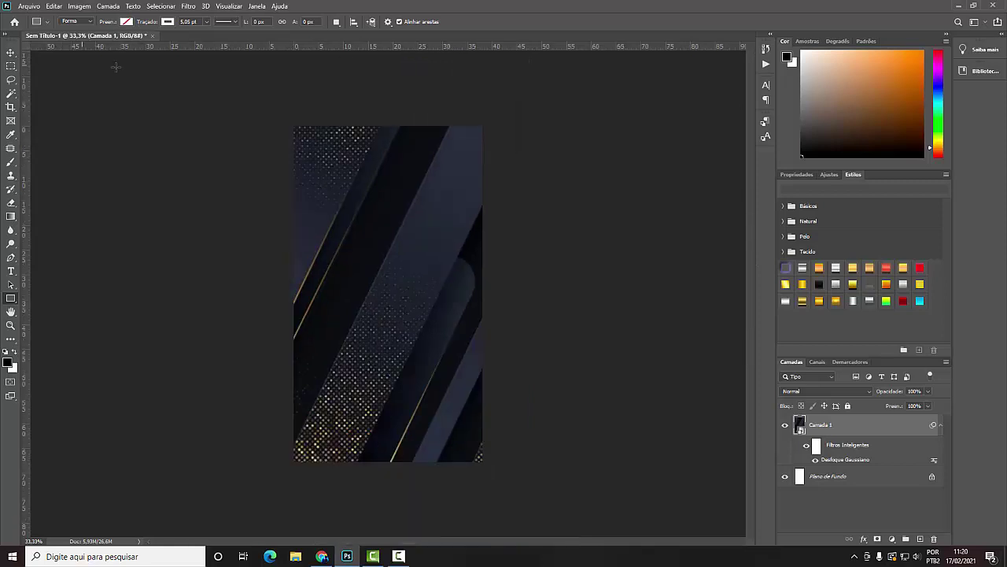
{"action": "mouse_move", "coordinate": [305, 141]}
{"action": "left_mouse_down"}
{"action": "mouse_move", "coordinate": [467, 331]}
{"action": "mouse_move", "coordinate": [474, 447]}
{"action": "left_mouse_up"}
- Raise the rectangle's stroke width to 10.19 pt
{"action": "key", "text": "v"}
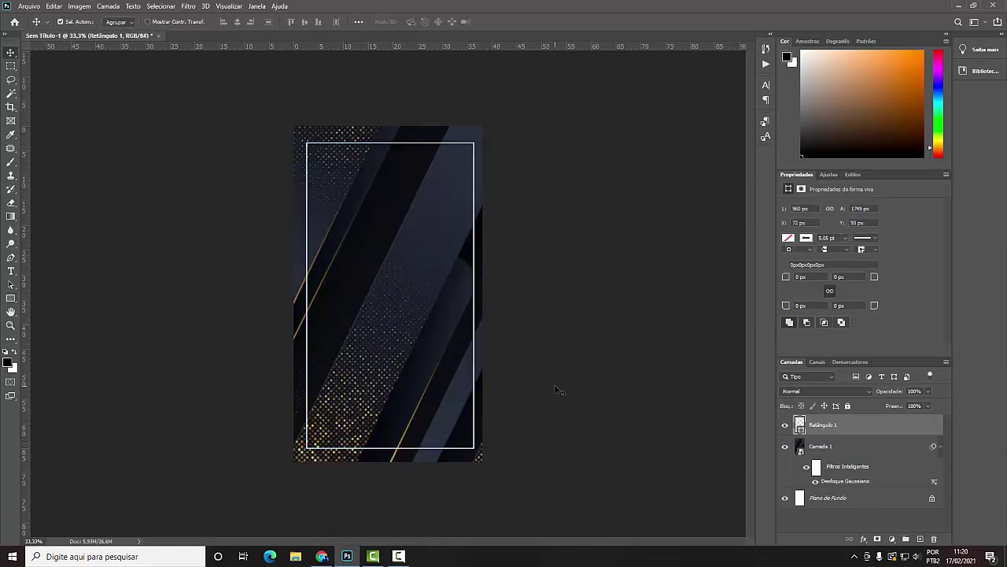
{"action": "key", "text": "ctrl+plus"}
{"action": "scroll", "coordinate": [312, 89], "scroll_direction": "up", "scroll_amount": 1}
{"action": "scroll", "coordinate": [312, 89], "scroll_direction": "up", "scroll_amount": 1}
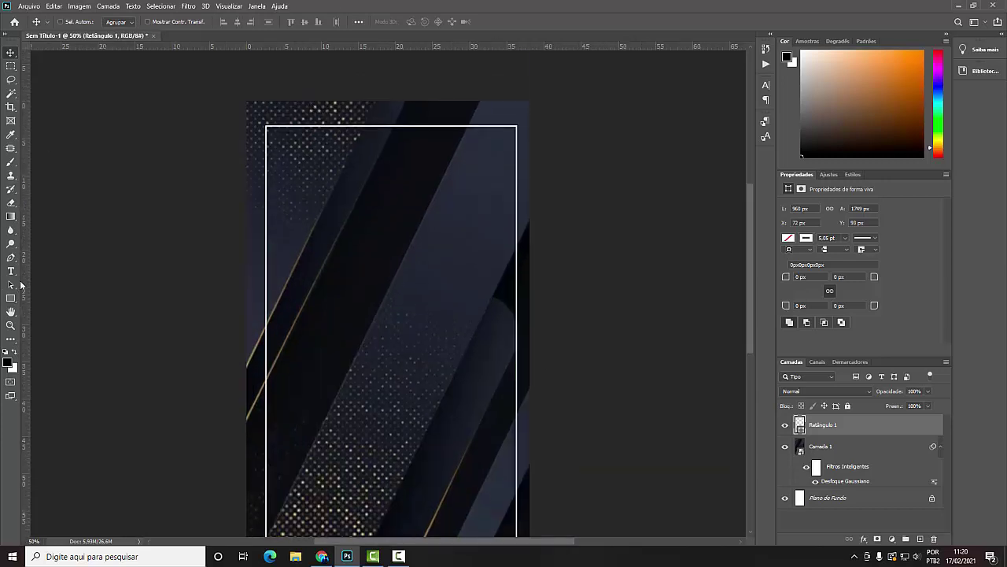
{"action": "left_click", "coordinate": [11, 298]}
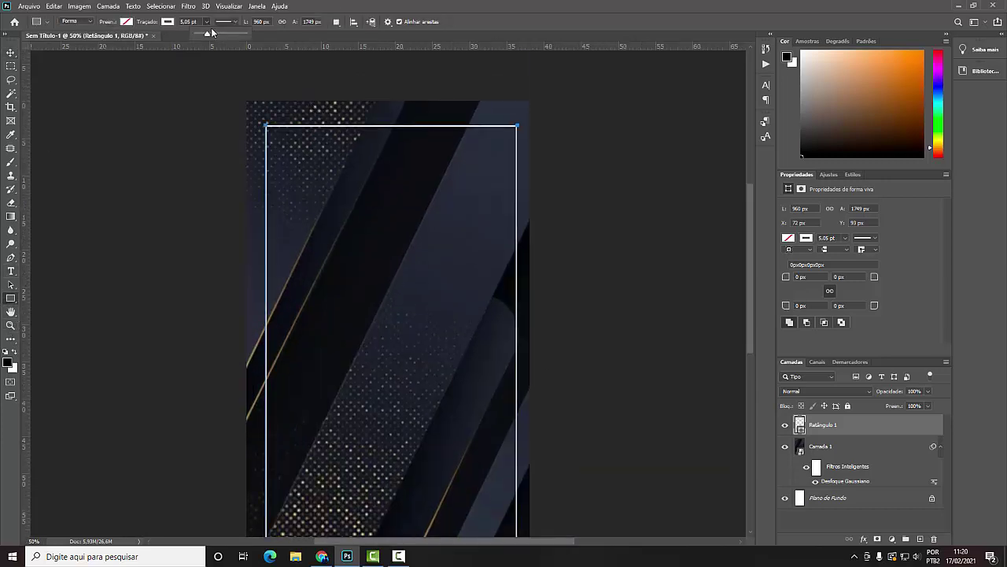
{"action": "left_click_drag", "start_coordinate": [211, 35], "coordinate": [214, 35]}
- Nudge the white rectangle frame slightly left on the canvas
{"action": "key", "text": "v"}
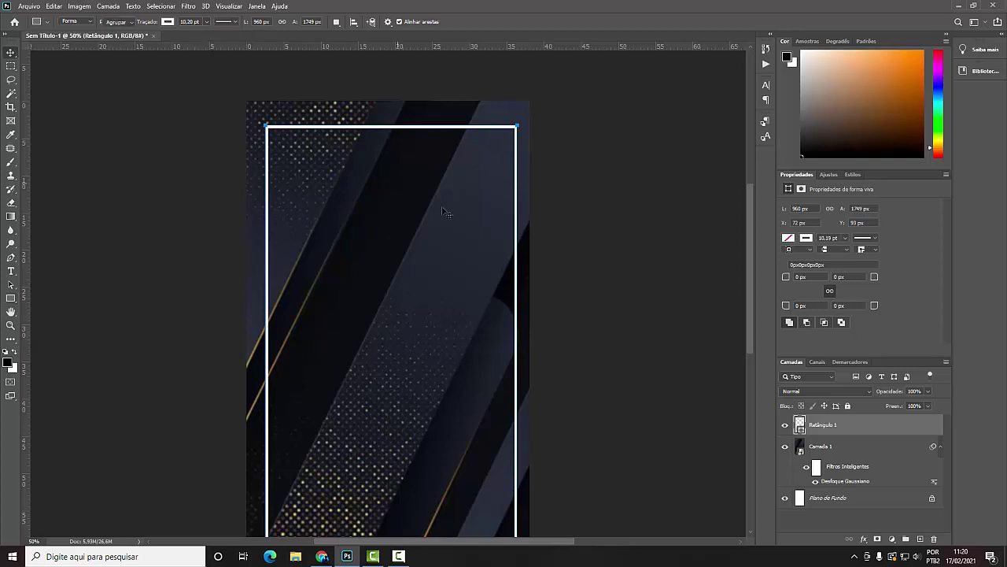
{"action": "scroll", "coordinate": [539, 242], "scroll_direction": "down", "scroll_amount": 3}
{"action": "scroll", "coordinate": [543, 248], "scroll_direction": "down", "scroll_amount": 3}
{"action": "scroll", "coordinate": [655, 454], "scroll_direction": "up", "scroll_amount": 1}
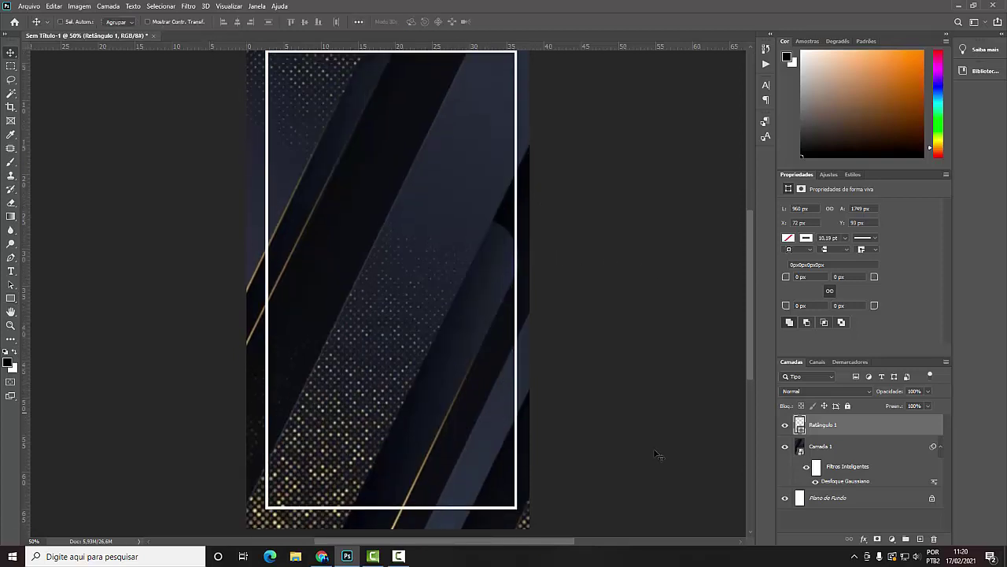
{"action": "left_click", "coordinate": [863, 539]}
{"action": "key", "text": "Escape"}
{"action": "scroll", "coordinate": [441, 454], "scroll_direction": "up", "scroll_amount": 4}
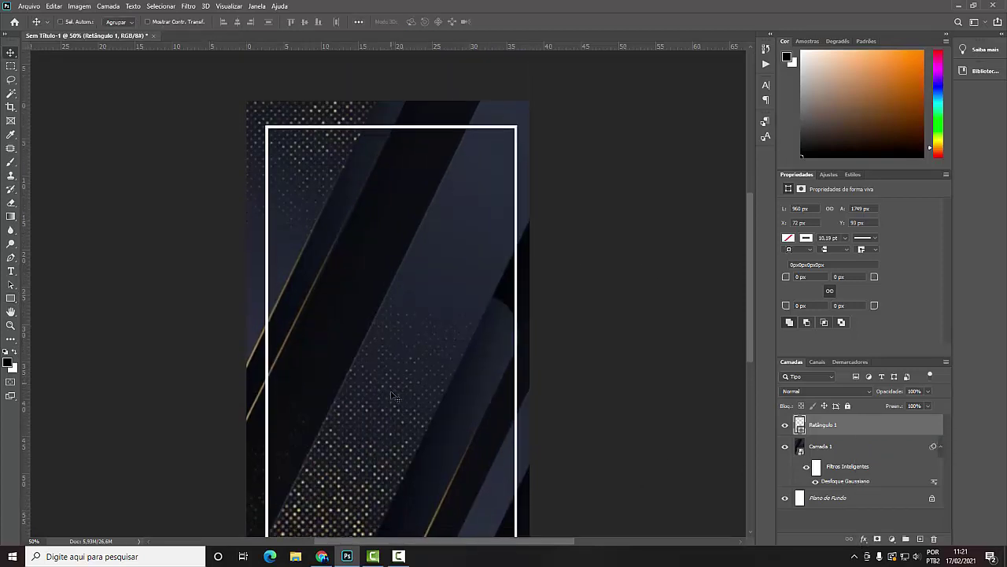
{"action": "scroll", "coordinate": [395, 398], "scroll_direction": "down", "scroll_amount": 2}
{"action": "left_click_drag", "start_coordinate": [395, 397], "coordinate": [392, 398]}
{"action": "scroll", "coordinate": [393, 398], "scroll_direction": "down", "scroll_amount": 2}
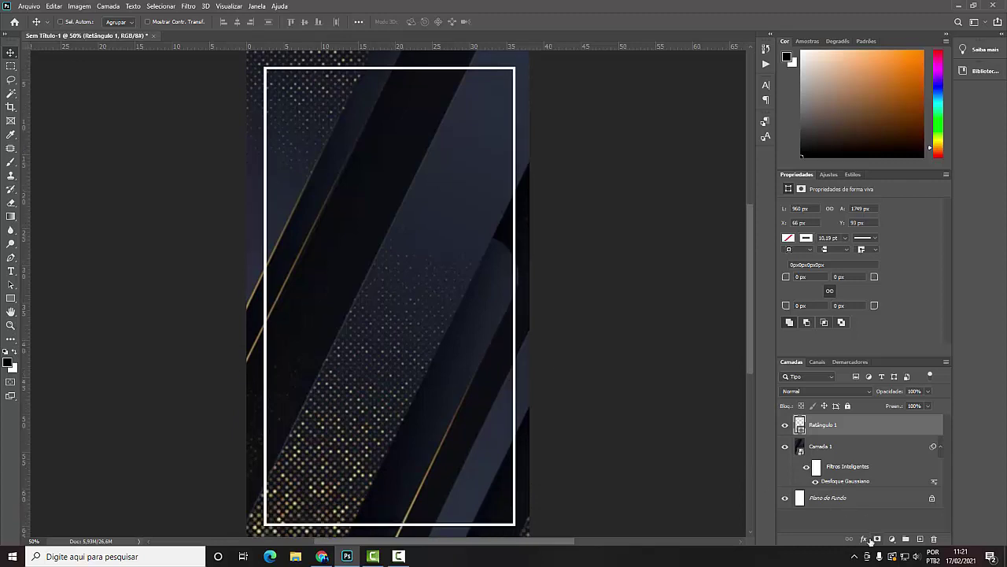
{"action": "left_click", "coordinate": [870, 540]}
- Add a Gradient Overlay using the basic black-to-white gradient preset
{"action": "left_click", "coordinate": [905, 507]}
{"action": "left_click", "coordinate": [766, 203]}
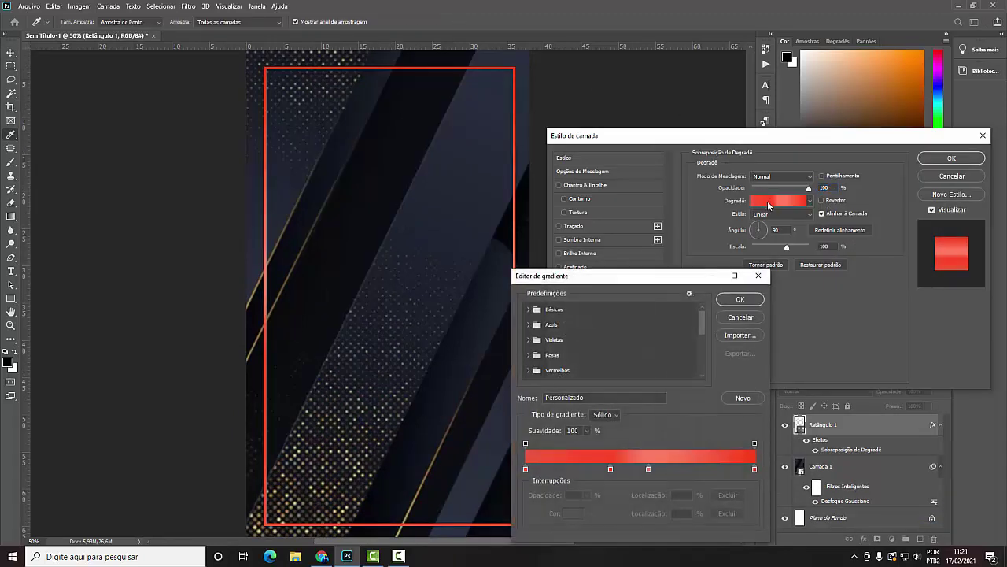
{"action": "left_click", "coordinate": [732, 315]}
{"action": "left_click", "coordinate": [772, 202]}
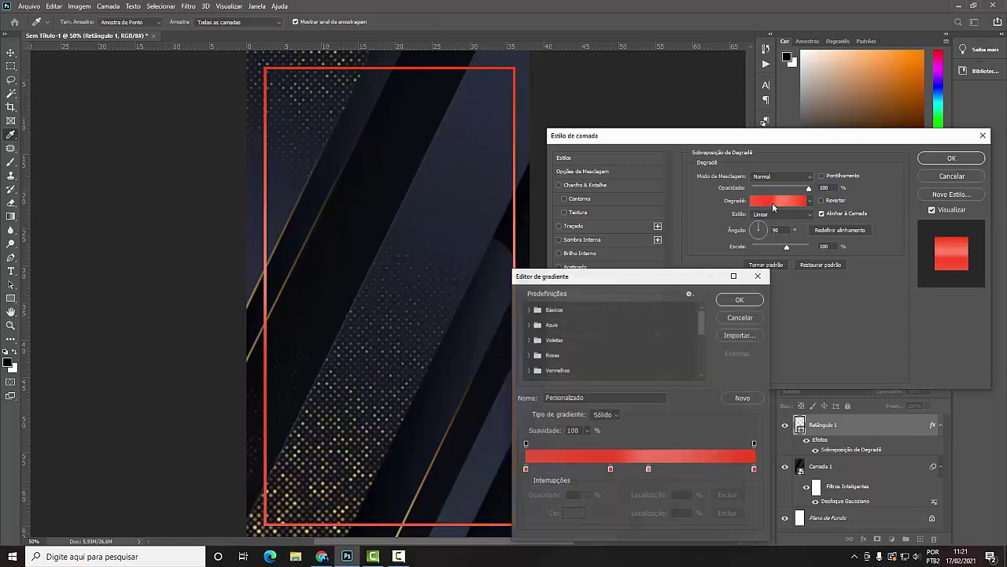
{"action": "left_click", "coordinate": [532, 309]}
{"action": "left_click", "coordinate": [541, 325]}
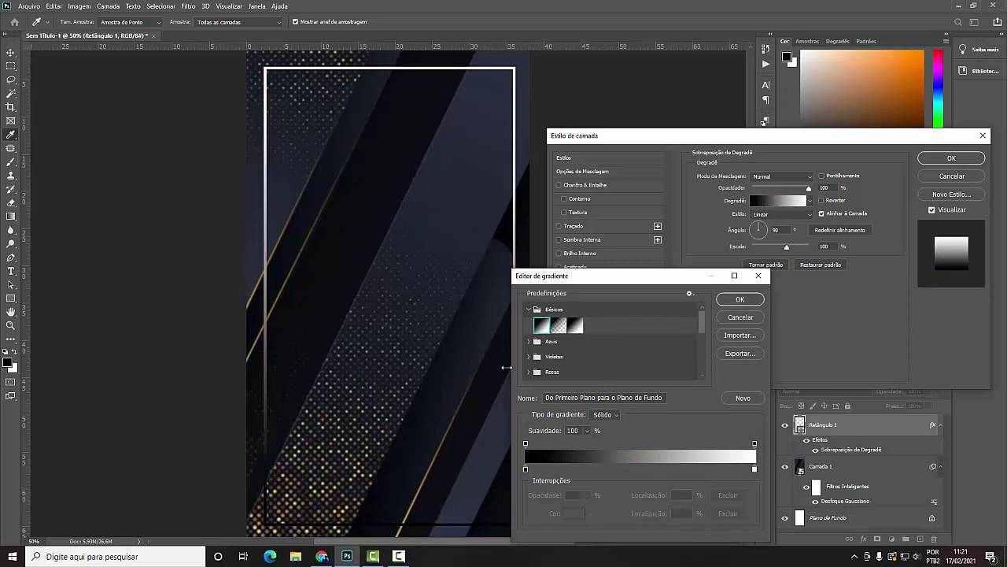
{"action": "scroll", "coordinate": [452, 321], "scroll_direction": "down", "scroll_amount": 1}
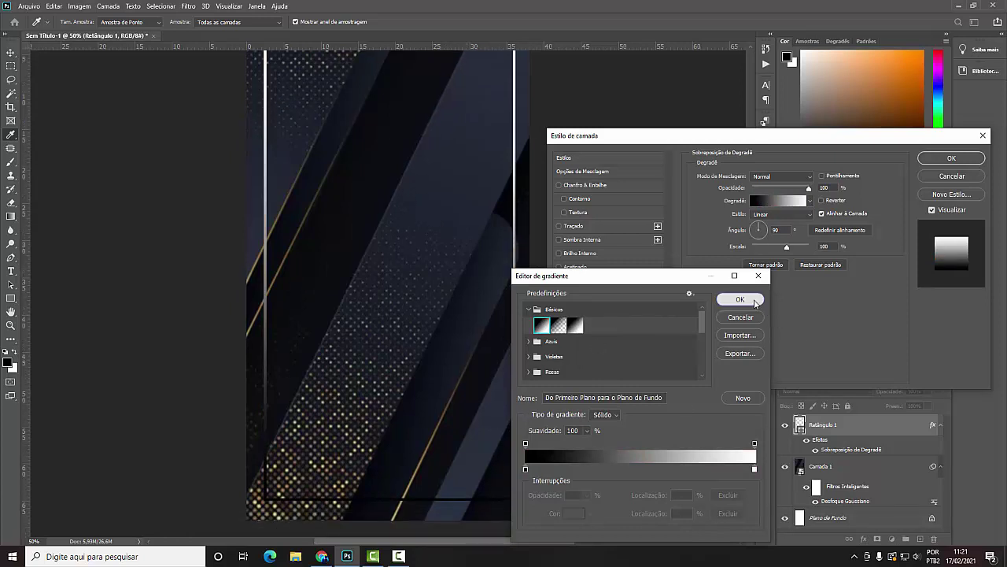
{"action": "left_click", "coordinate": [740, 300]}
{"action": "left_click", "coordinate": [777, 202]}
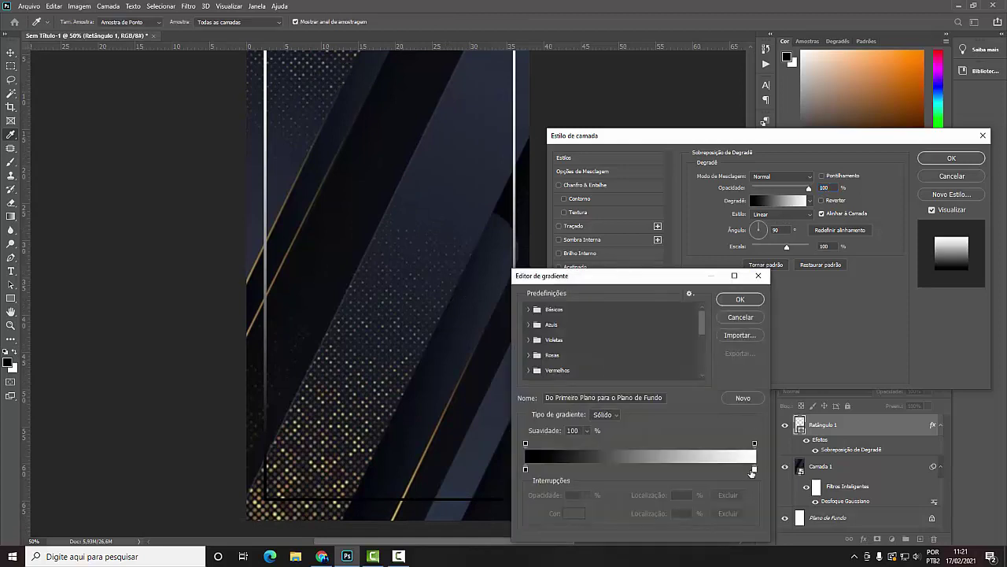
- Set the gradient's right colour stop to a light gold
{"action": "left_click", "coordinate": [754, 470]}
{"action": "double_click", "coordinate": [754, 470]}
{"action": "left_click", "coordinate": [753, 470]}
{"action": "left_click_drag", "start_coordinate": [775, 490], "coordinate": [783, 476]}
{"action": "left_click", "coordinate": [683, 385]}
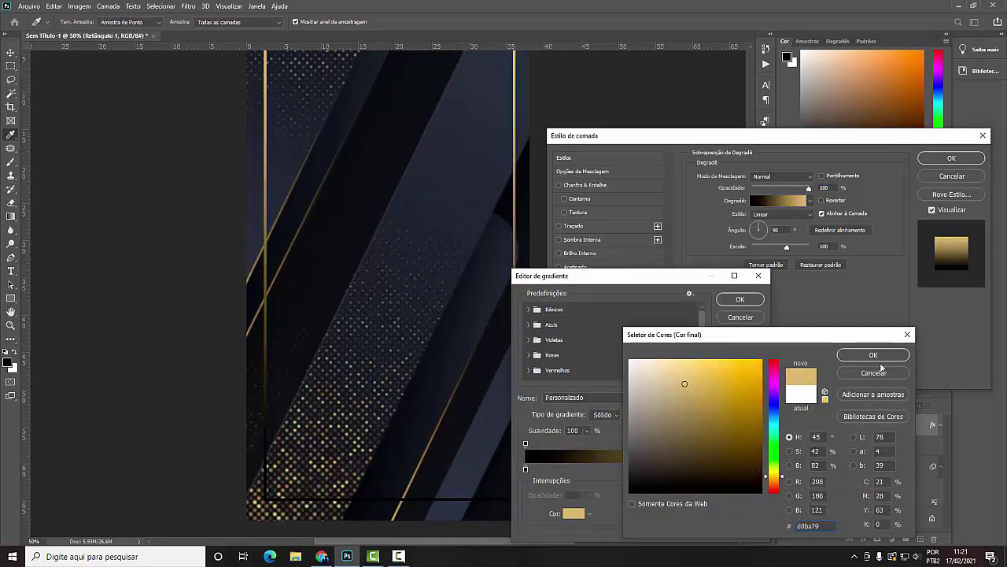
{"action": "left_click", "coordinate": [873, 355]}
- Set the gradient's left colour stop to a darker gold
{"action": "double_click", "coordinate": [526, 470]}
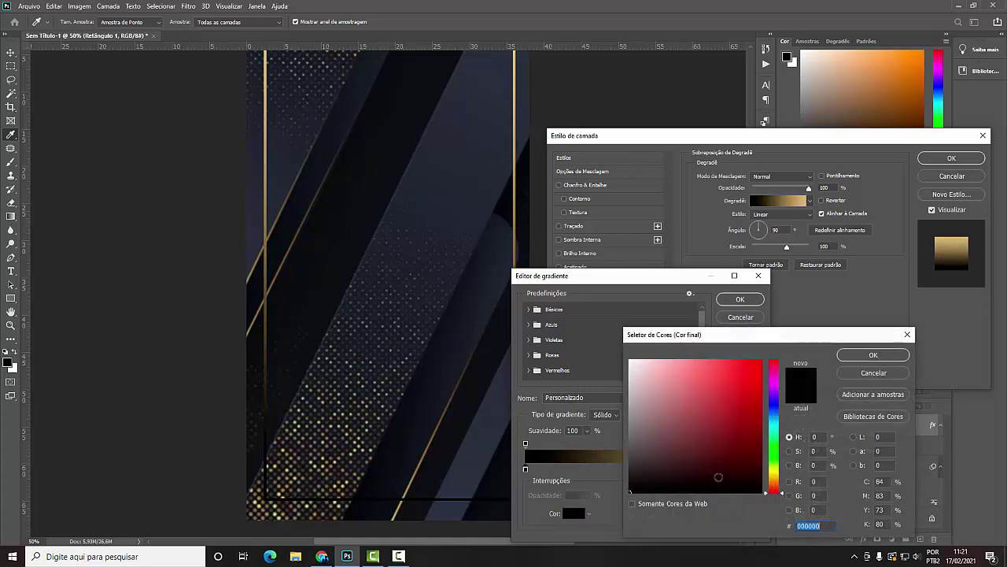
{"action": "left_click", "coordinate": [777, 481]}
{"action": "left_click", "coordinate": [675, 376]}
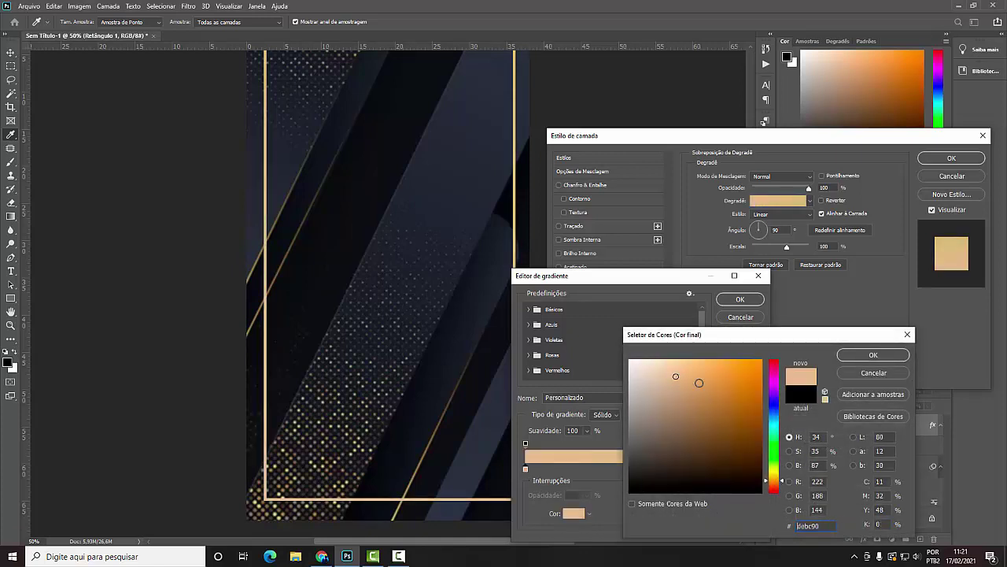
{"action": "left_click", "coordinate": [704, 410]}
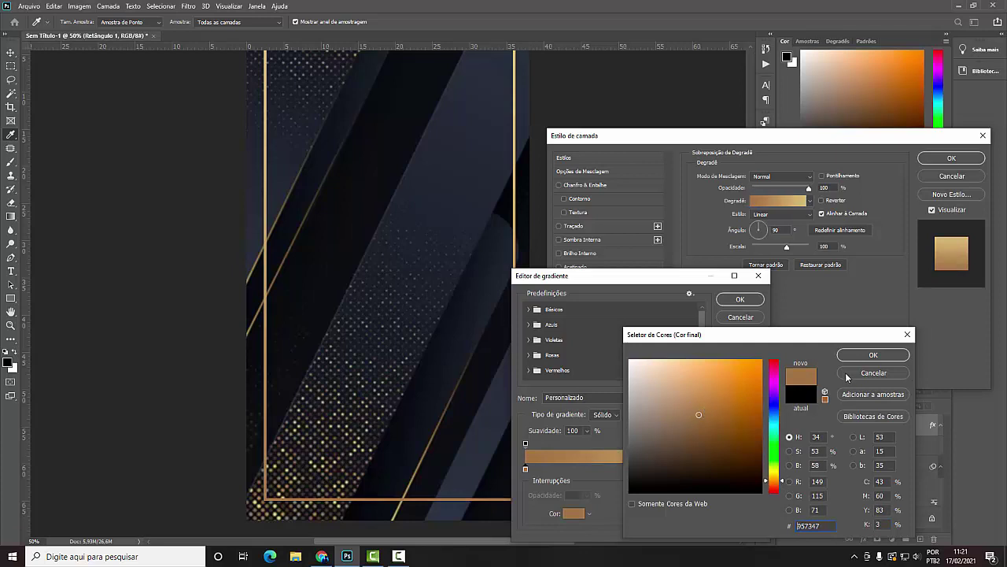
{"action": "left_click", "coordinate": [873, 355]}
- Rework the stops into alternating light and dark gold bands, light at 54%, dark at 78%
{"action": "left_click", "coordinate": [655, 468]}
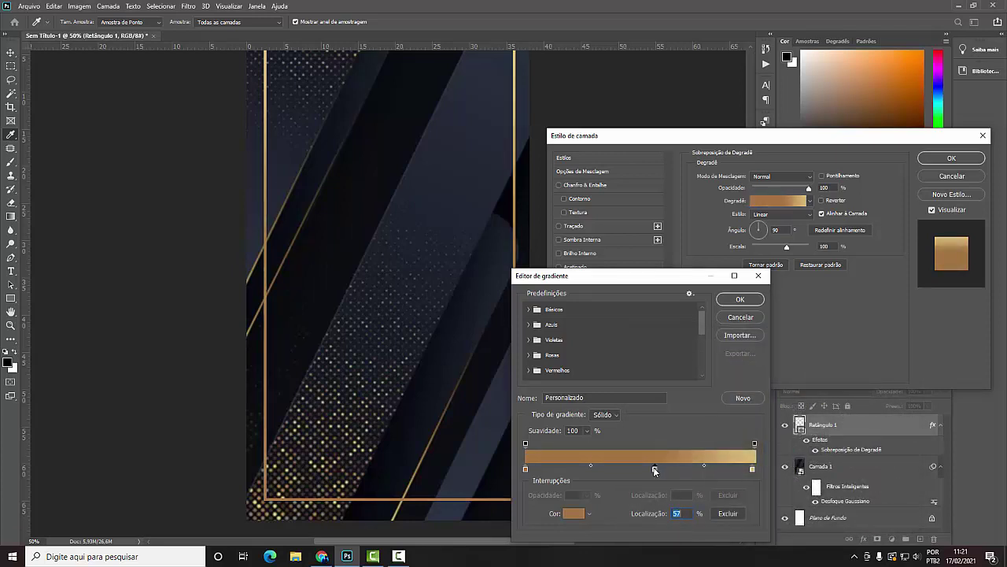
{"action": "double_click", "coordinate": [654, 468]}
{"action": "left_click", "coordinate": [694, 377]}
{"action": "left_click", "coordinate": [873, 355]}
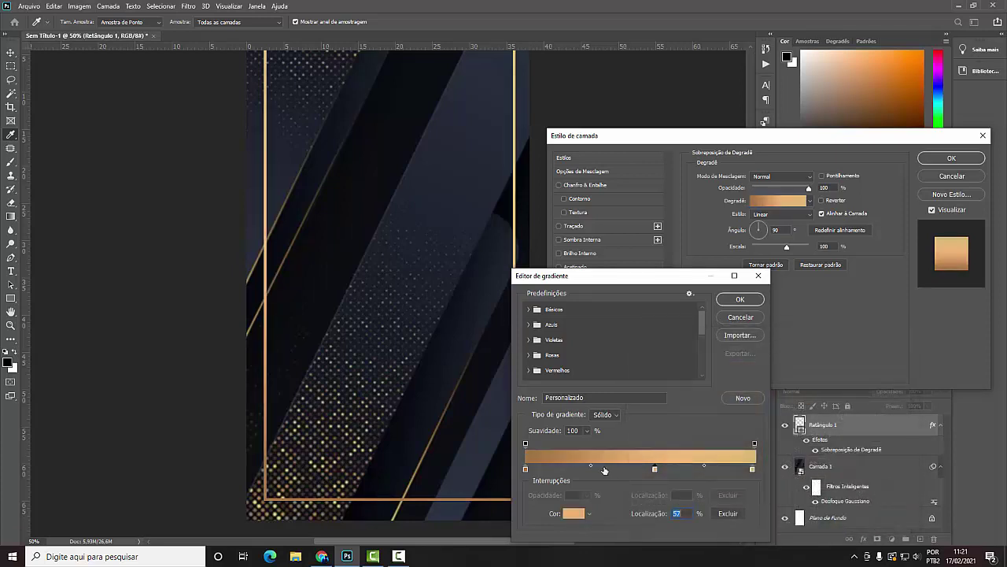
{"action": "left_click_drag", "start_coordinate": [525, 469], "coordinate": [611, 469]}
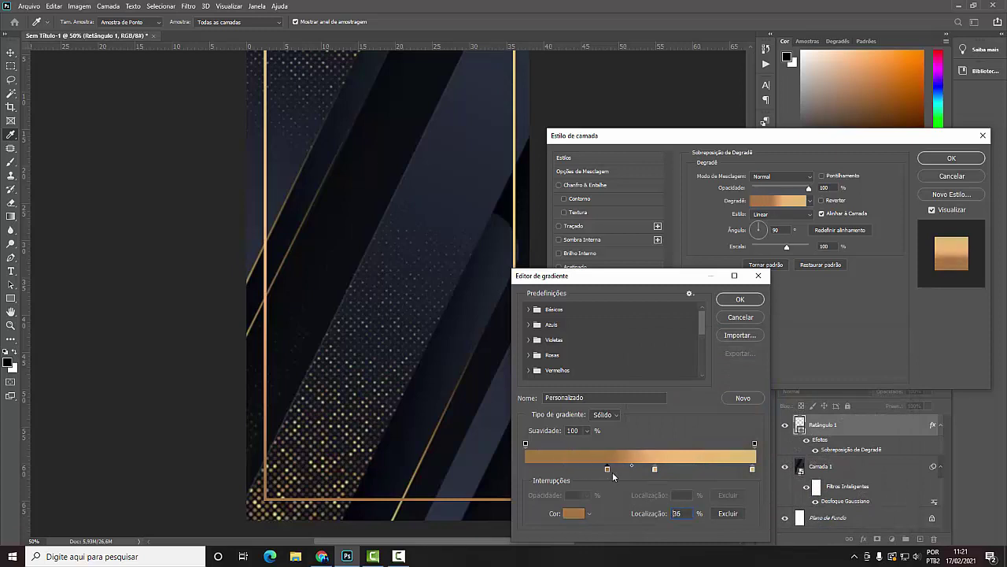
{"action": "left_click", "coordinate": [655, 469]}
{"action": "key", "text": "Delete"}
{"action": "left_click", "coordinate": [525, 469]}
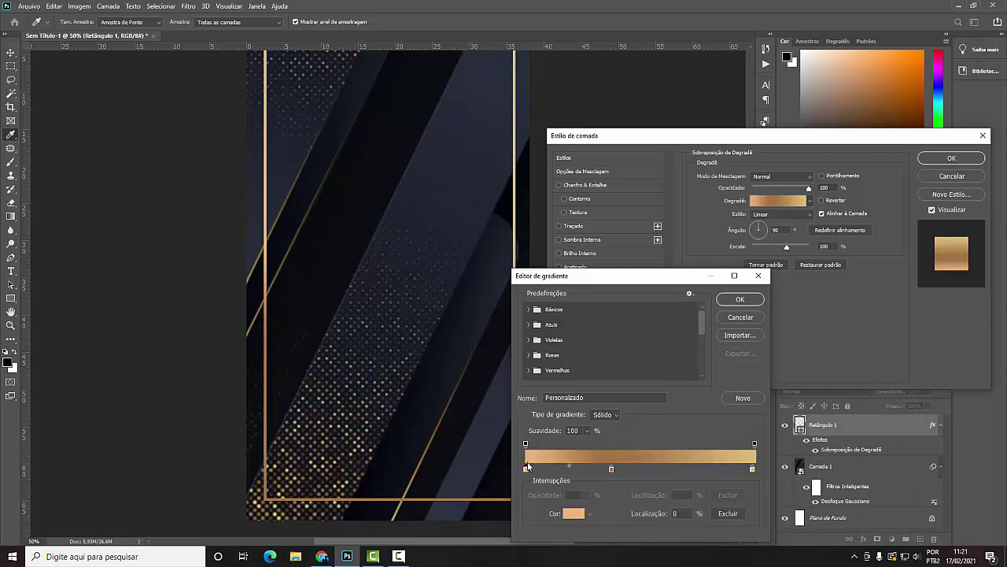
{"action": "left_click", "coordinate": [651, 470]}
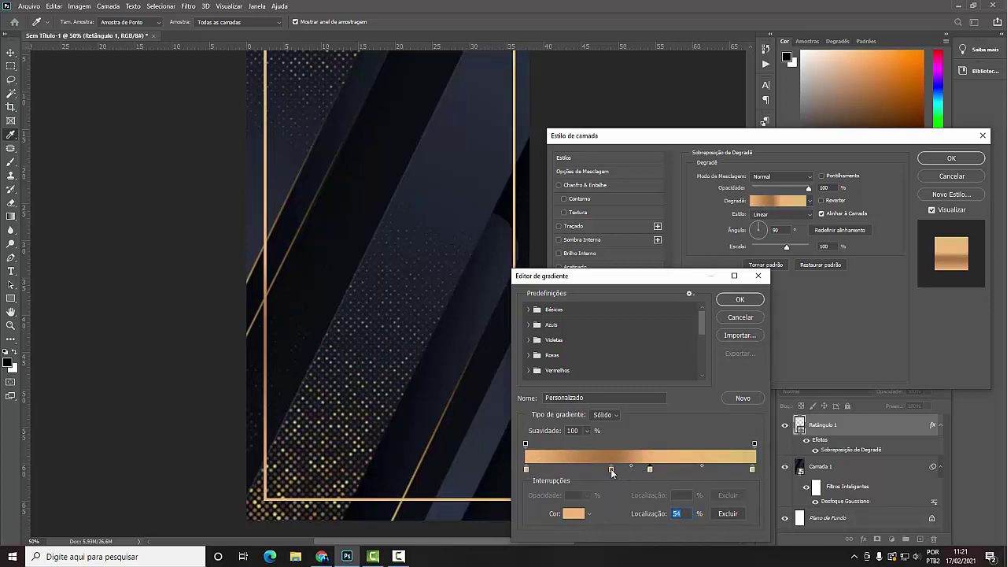
{"action": "left_click_drag", "start_coordinate": [612, 469], "coordinate": [596, 469]}
{"action": "left_click", "coordinate": [704, 469]}
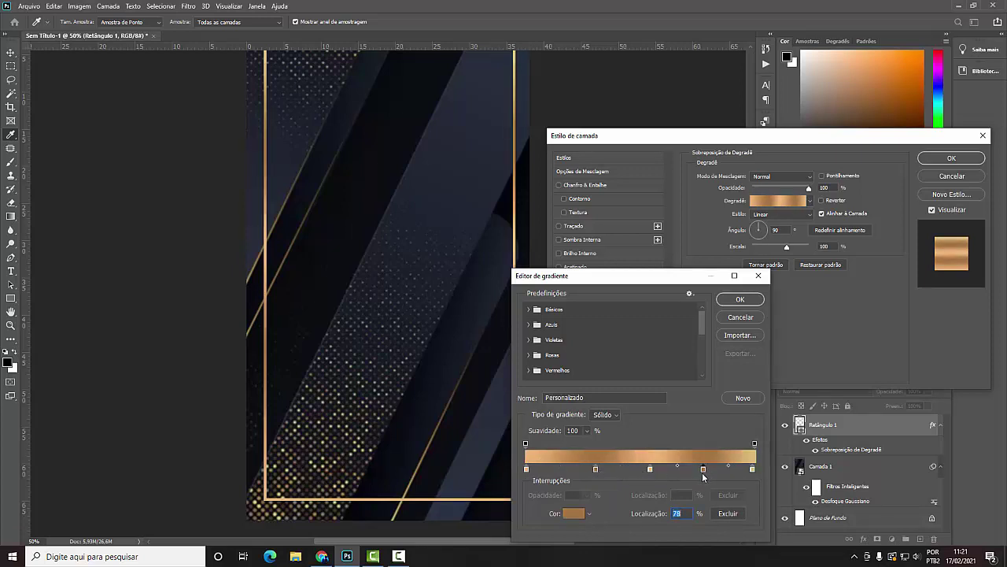
- Save the gold gradient as a new preset and apply the overlay
{"action": "scroll", "coordinate": [688, 376], "scroll_direction": "down", "scroll_amount": 5}
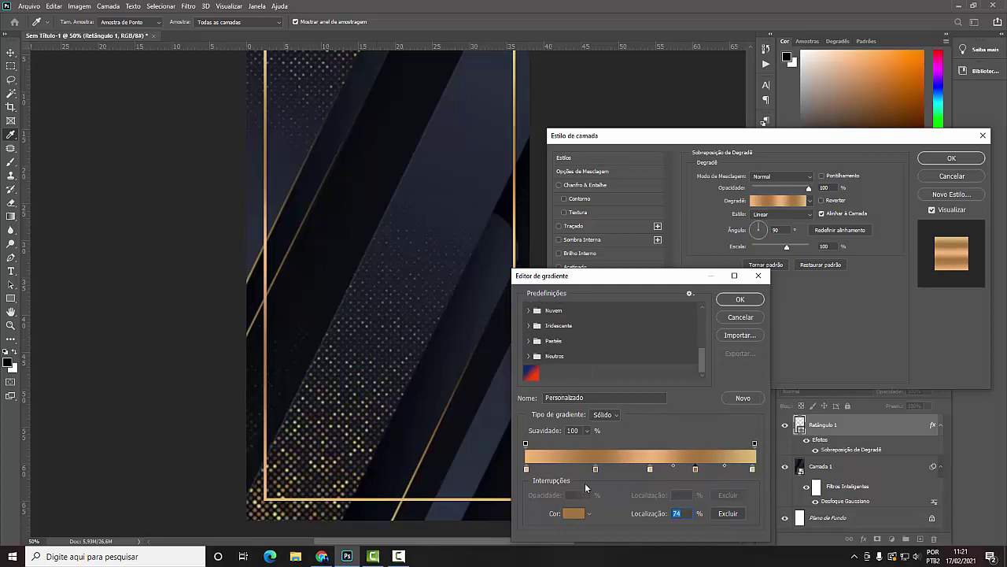
{"action": "left_click", "coordinate": [741, 397]}
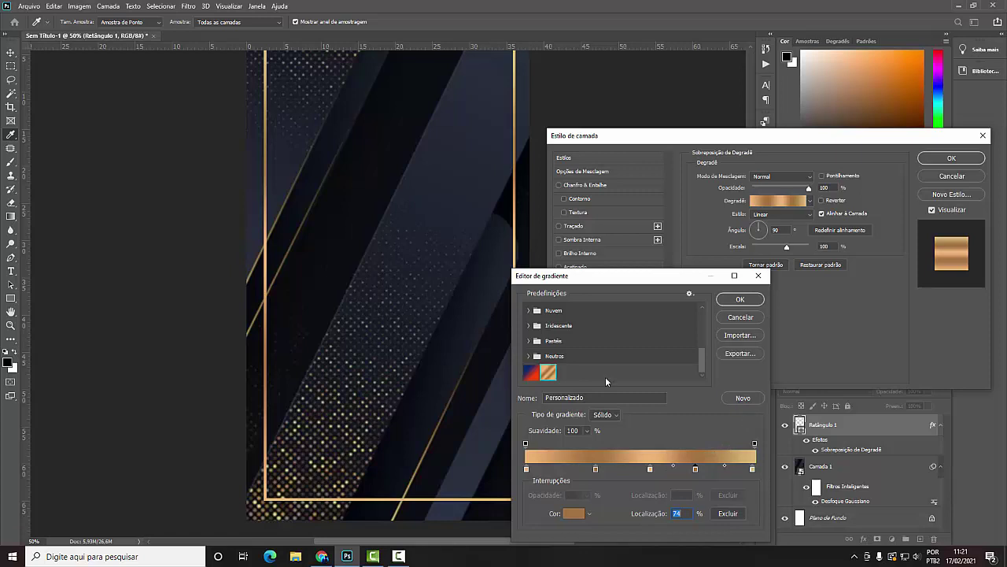
{"action": "left_click", "coordinate": [743, 299]}
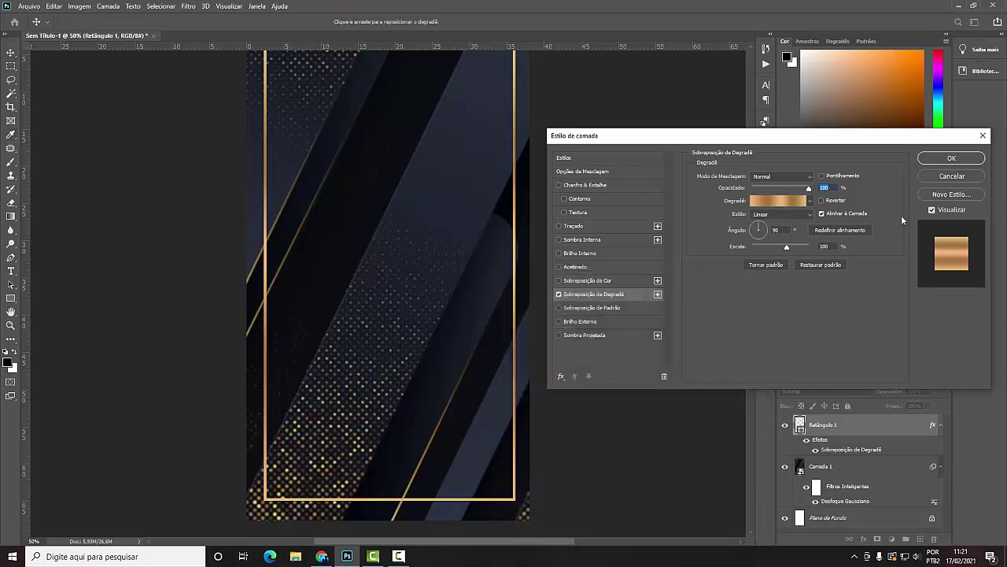
{"action": "left_click", "coordinate": [960, 163]}
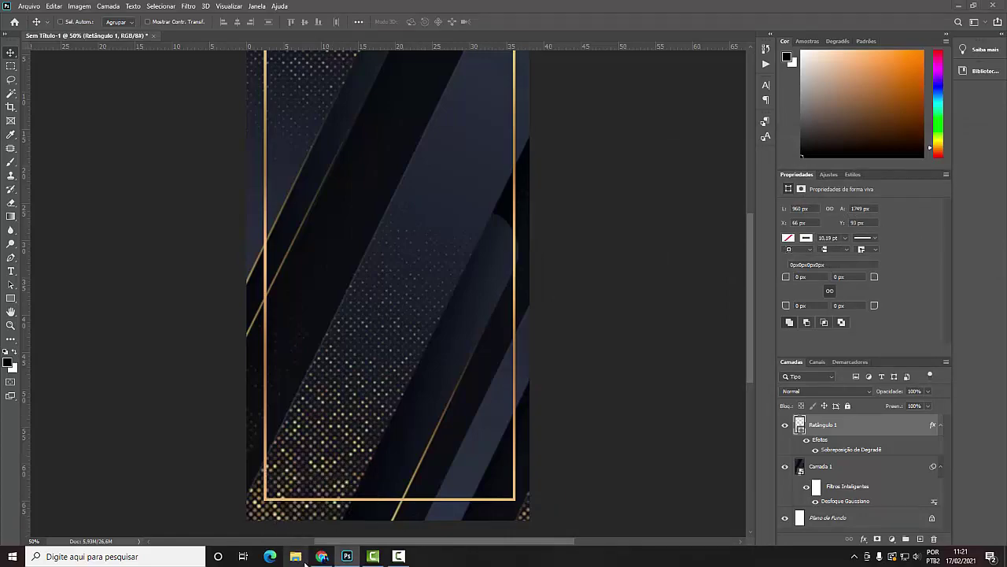
- Search Google Images for 'frame gold png' and copy the ornate baroque gold frame
{"action": "left_click", "coordinate": [322, 556]}
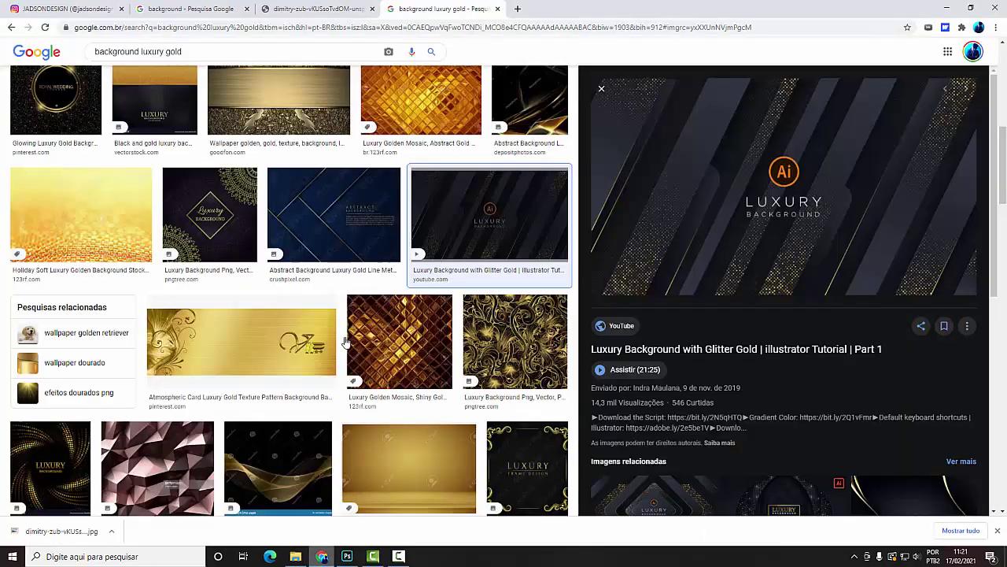
{"action": "triple_click", "coordinate": [238, 51]}
{"action": "type", "text": "frame go"}
{"action": "type", "text": "ld p"}
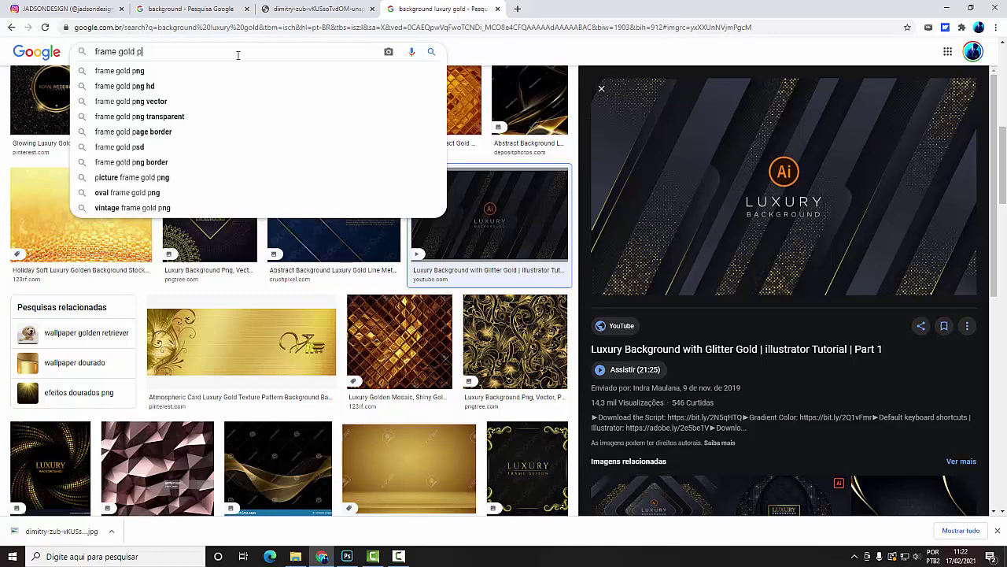
{"action": "type", "text": "ng"}
{"action": "key", "text": "Return"}
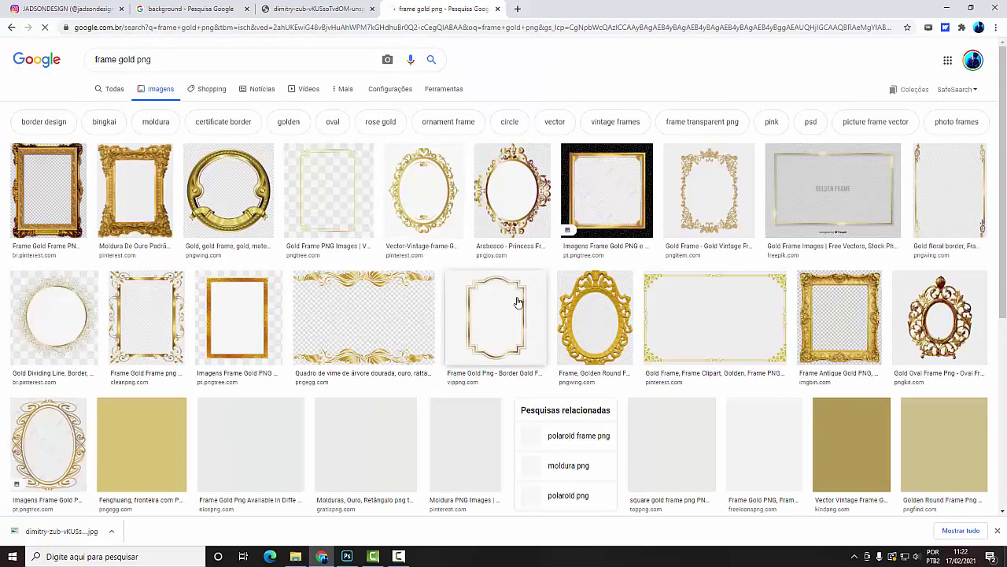
{"action": "left_click", "coordinate": [150, 208]}
{"action": "right_click", "coordinate": [798, 185]}
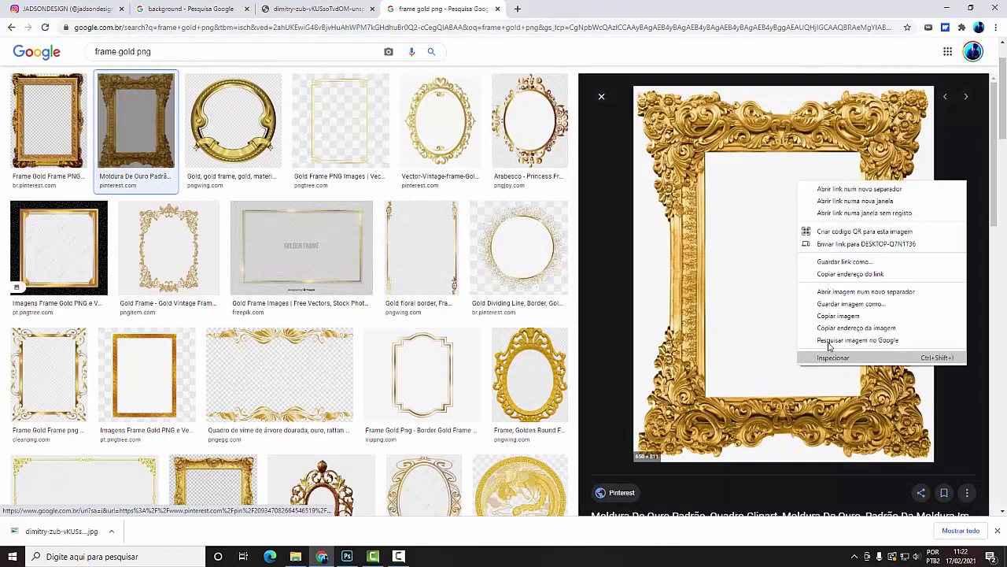
{"action": "left_click", "coordinate": [842, 316]}
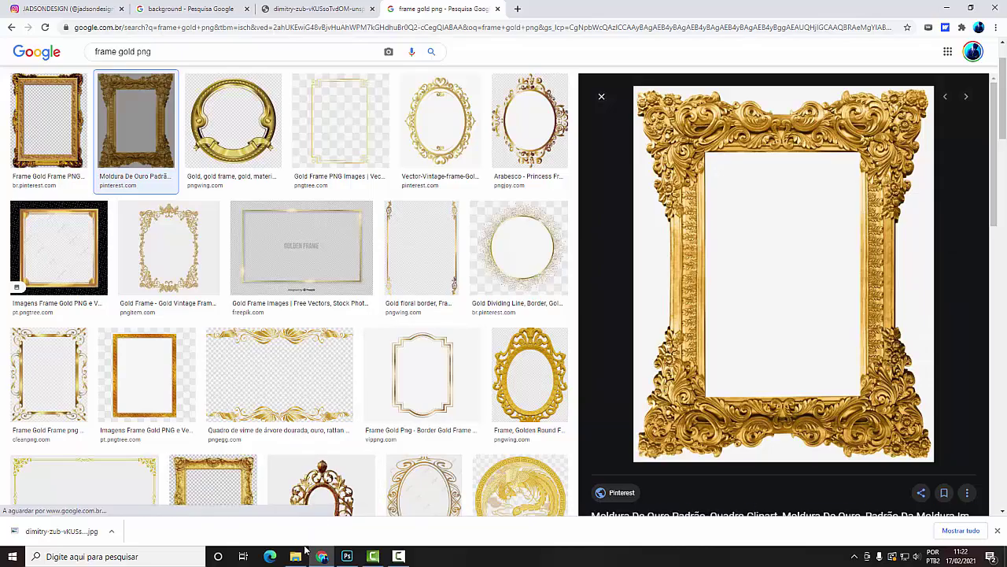
- Paste the gold frame into the flyer as Camada 2 and convert it to a smart object
{"action": "left_click", "coordinate": [347, 556]}
{"action": "key", "text": "ctrl+v"}
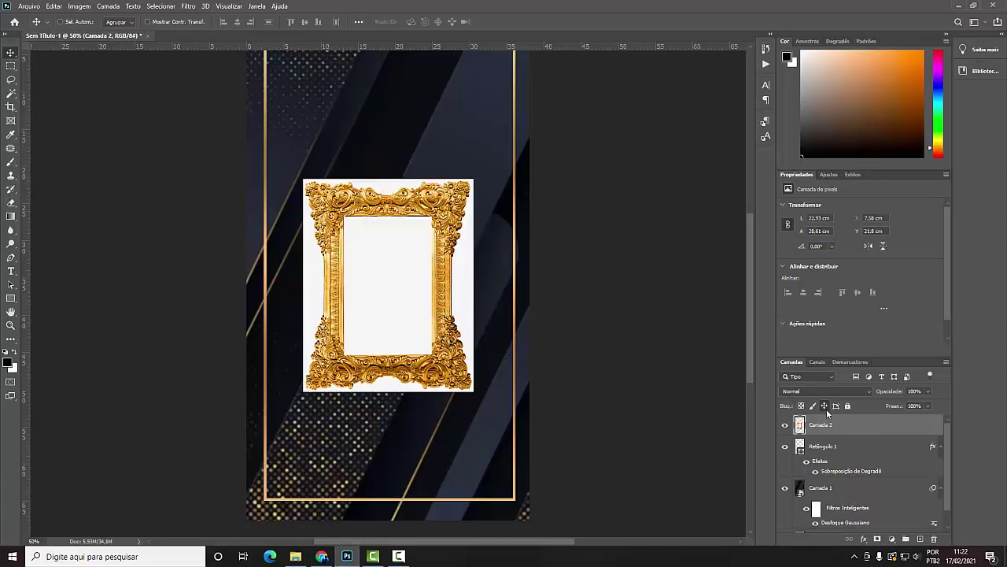
{"action": "right_click", "coordinate": [825, 425]}
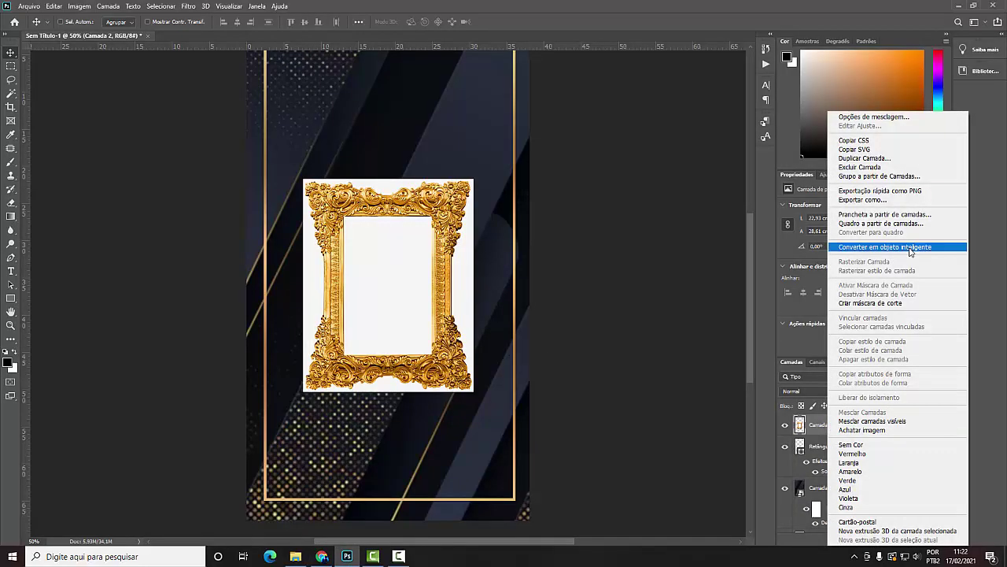
{"action": "left_click", "coordinate": [866, 249]}
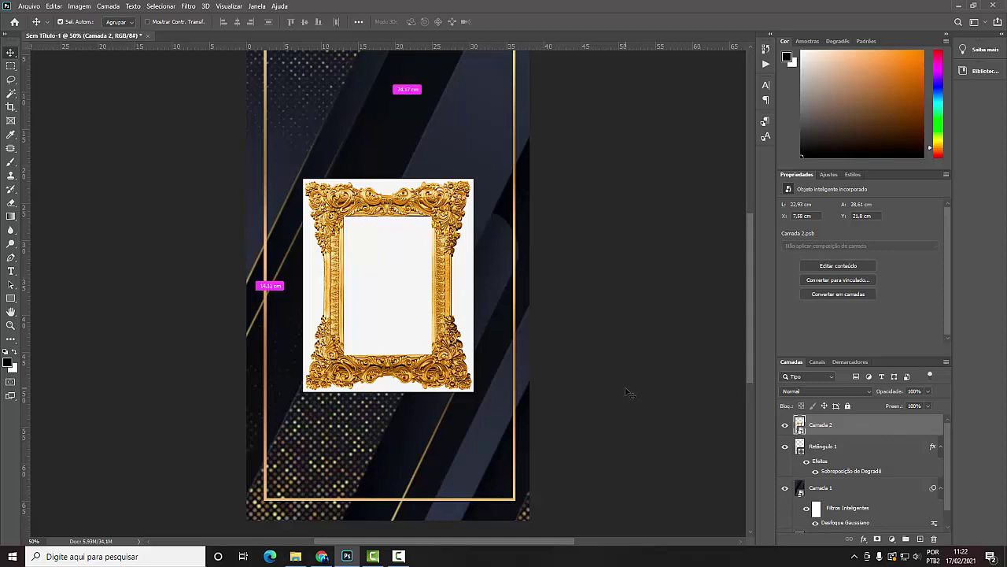
- Try the Eraser on the frame and cancel the rasterize prompt
{"action": "key", "text": "ctrl+plus"}
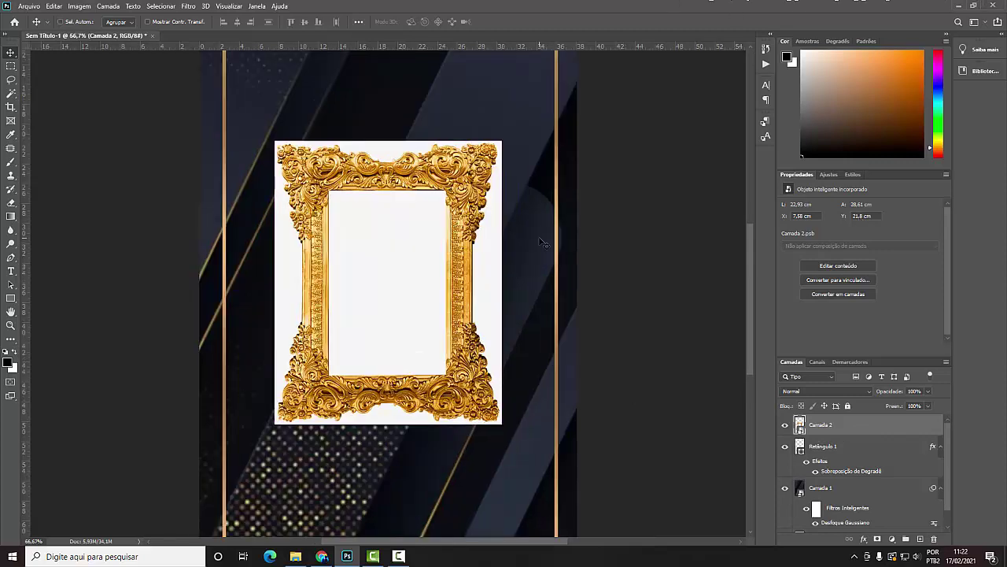
{"action": "scroll", "coordinate": [541, 240], "scroll_direction": "up", "scroll_amount": 3}
{"action": "scroll", "coordinate": [570, 248], "scroll_direction": "down", "scroll_amount": 1}
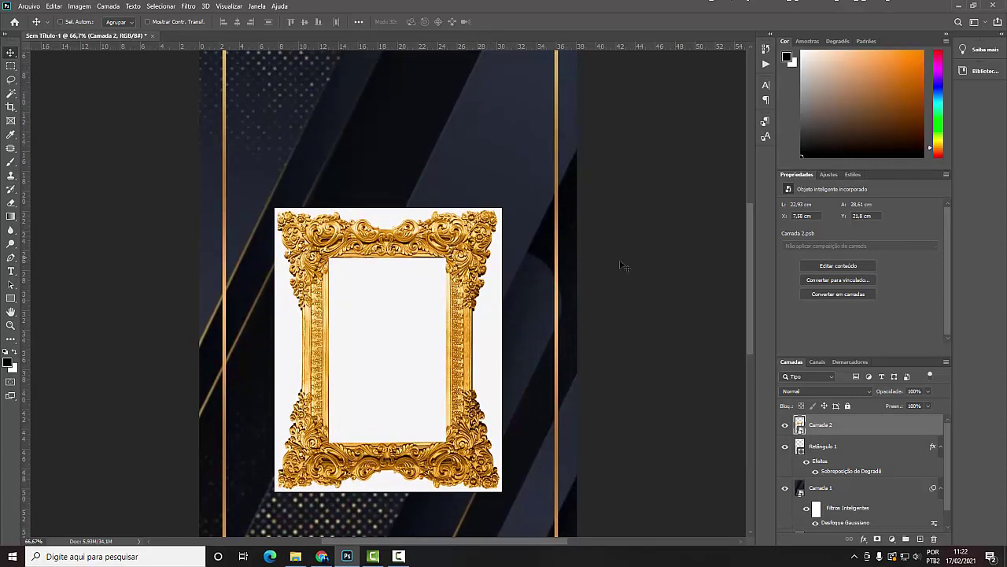
{"action": "key", "text": "e"}
{"action": "left_click", "coordinate": [400, 218]}
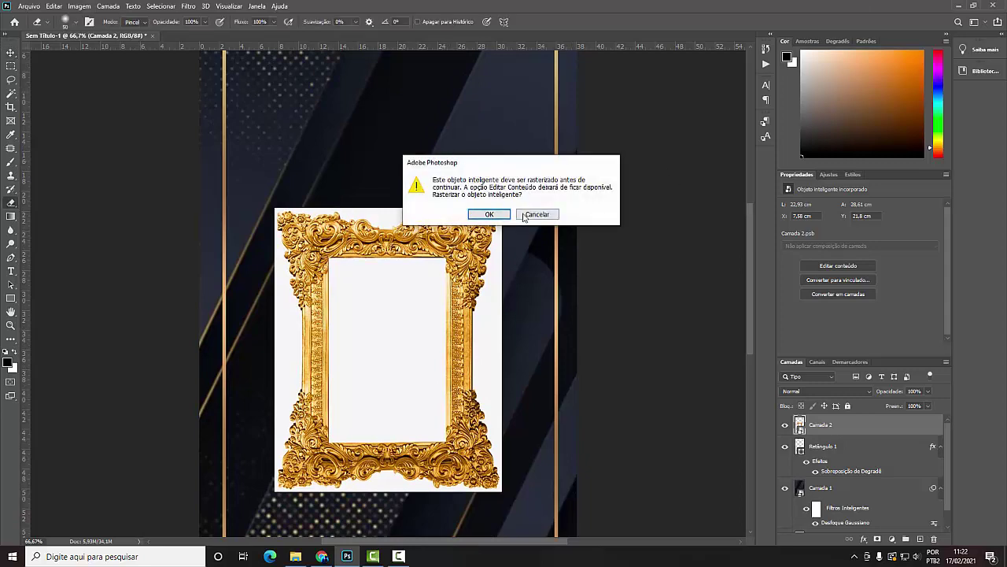
{"action": "left_click", "coordinate": [537, 214]}
- Open the frame smart object's contents, accepting the missing profile warning
{"action": "key", "text": "v"}
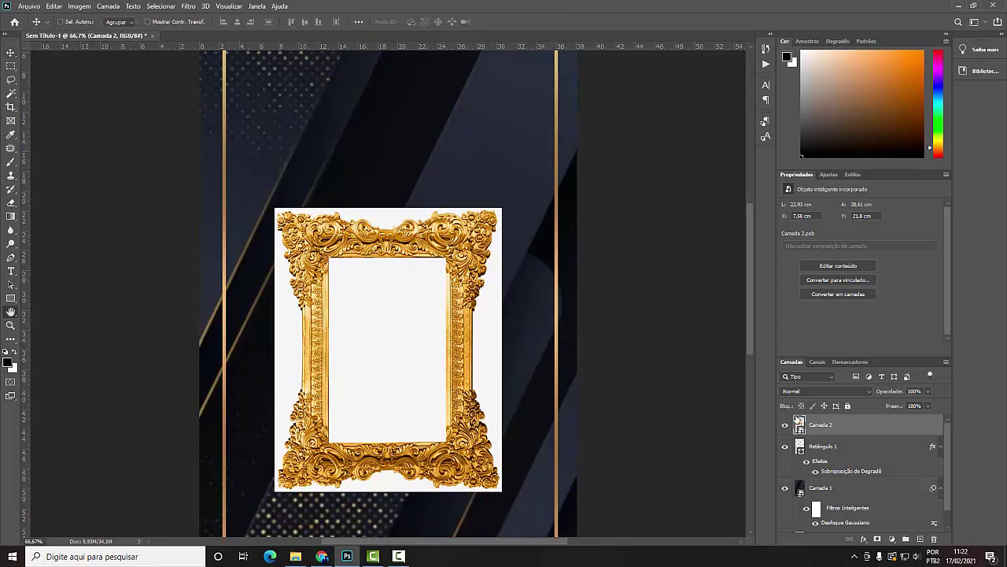
{"action": "double_click", "coordinate": [797, 420]}
{"action": "left_click", "coordinate": [974, 177]}
{"action": "double_click", "coordinate": [799, 423]}
{"action": "left_click", "coordinate": [489, 232]}
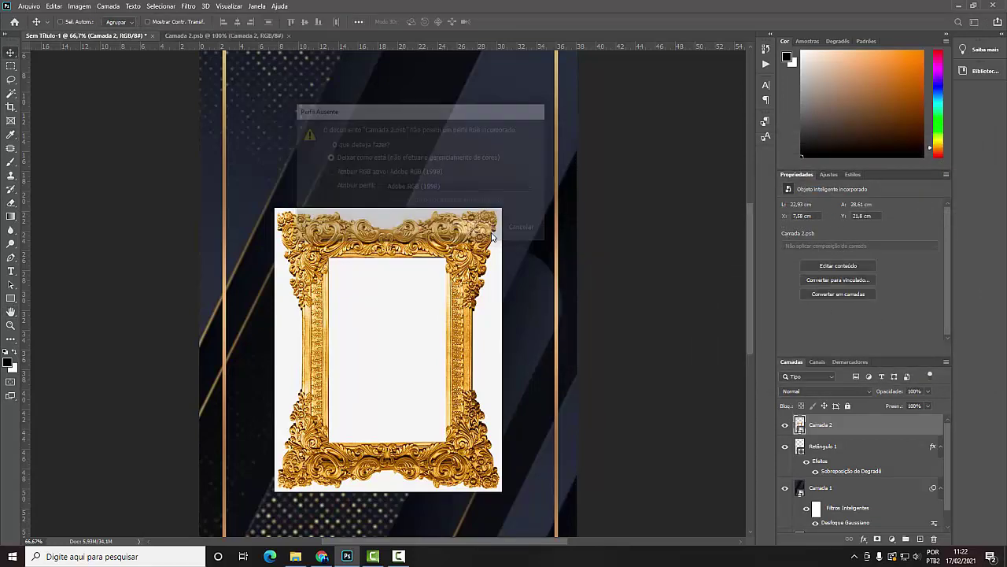
- Delete the white areas inside and around the frame with the Magic Wand
{"action": "left_click", "coordinate": [11, 94]}
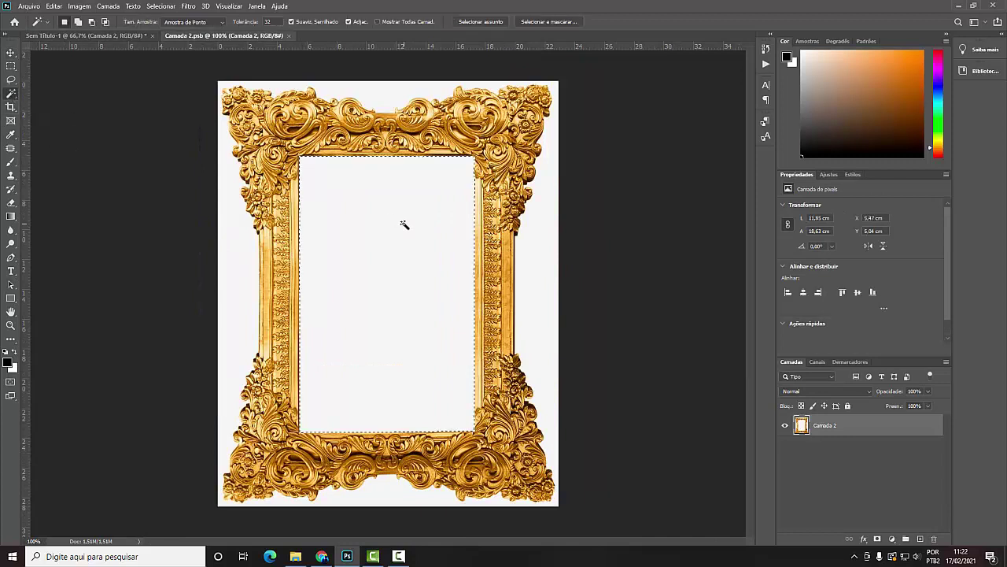
{"action": "key", "text": "Delete"}
{"action": "left_click", "coordinate": [534, 249]}
{"action": "key", "text": "Delete"}
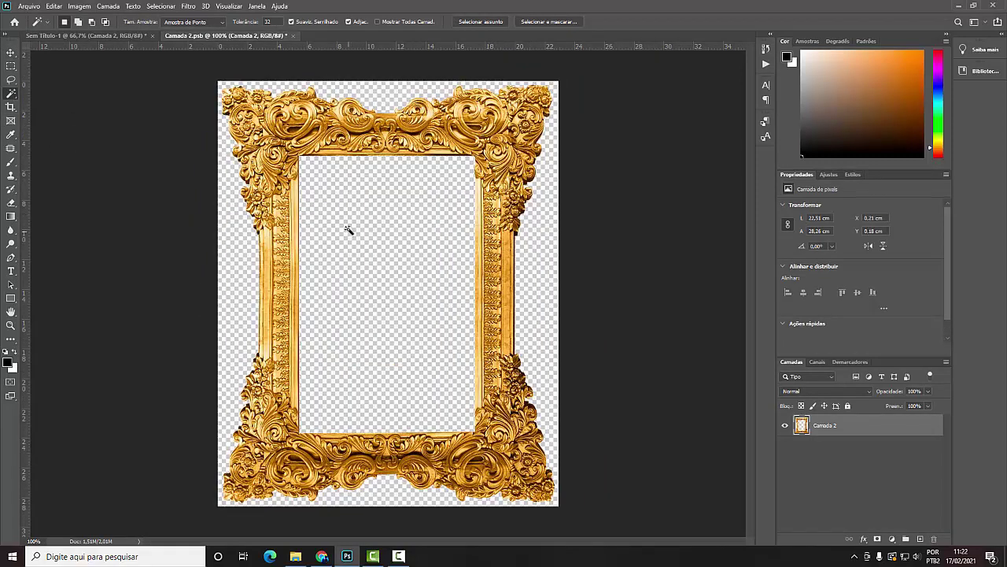
- Save and close Camada 2.psb, returning to the flyer
{"action": "key", "text": "v"}
{"action": "key", "text": "ctrl+w"}
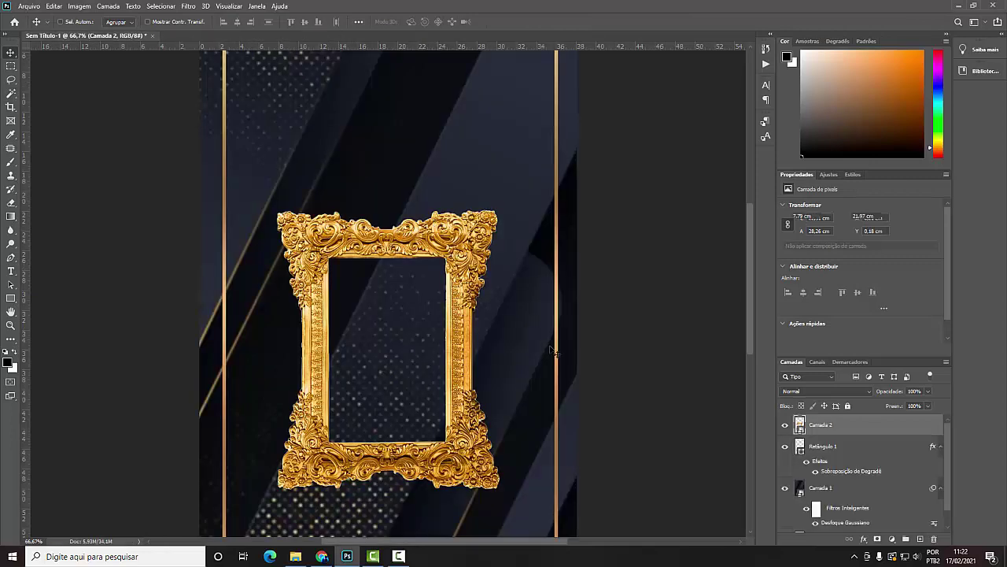
{"action": "scroll", "coordinate": [492, 336], "scroll_direction": "down", "scroll_amount": 3}
{"action": "scroll", "coordinate": [492, 337], "scroll_direction": "down", "scroll_amount": 1}
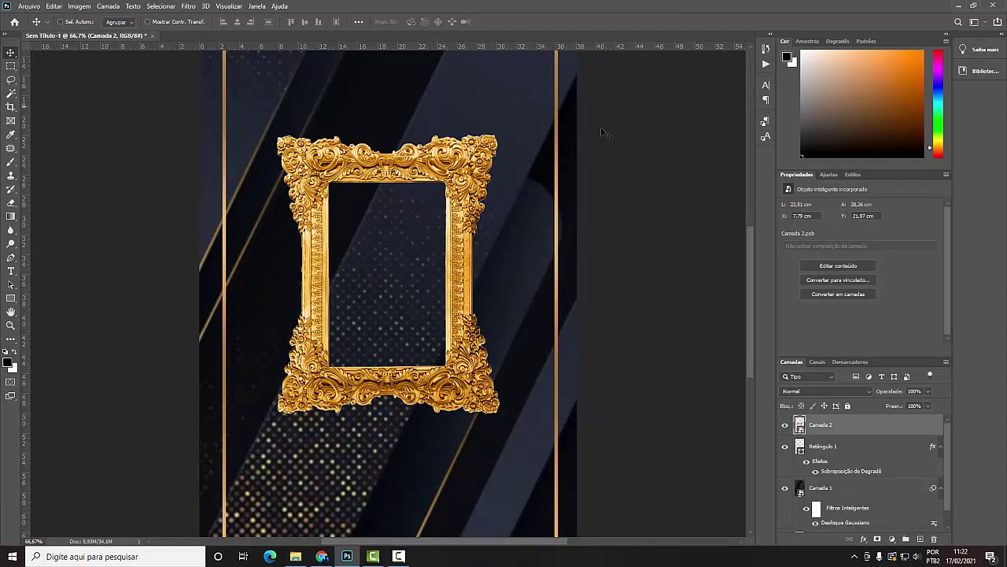
{"action": "scroll", "coordinate": [499, 260], "scroll_direction": "up", "scroll_amount": 2}
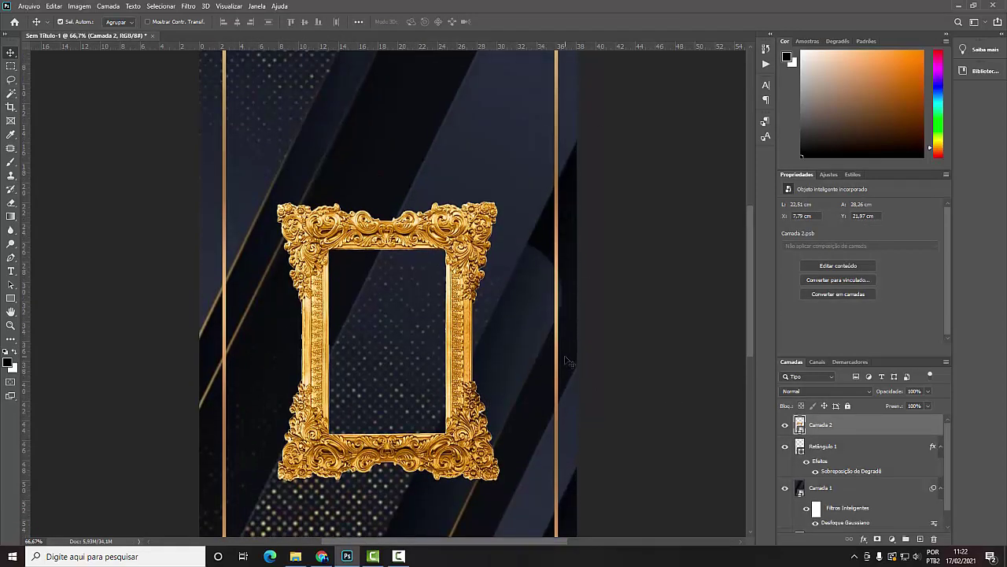
- Load Camada 2's visible pixels as a selection at 200% zoom
{"action": "key", "text": "ctrl+plus"}
{"action": "key", "text": "ctrl+plus"}
{"action": "scroll", "coordinate": [741, 425], "scroll_direction": "up", "scroll_amount": 1}
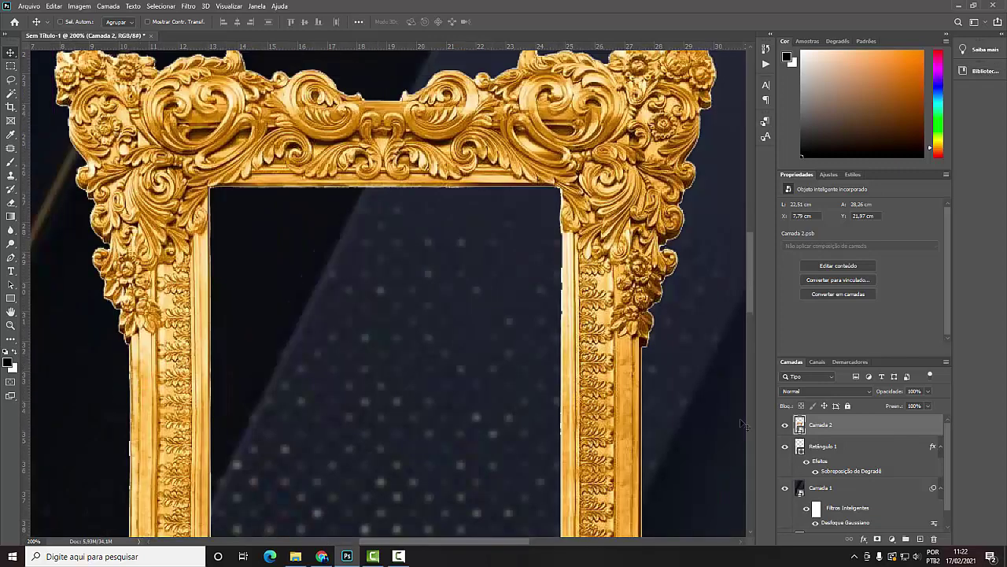
{"action": "left_click", "coordinate": [800, 425], "text": "ctrl"}
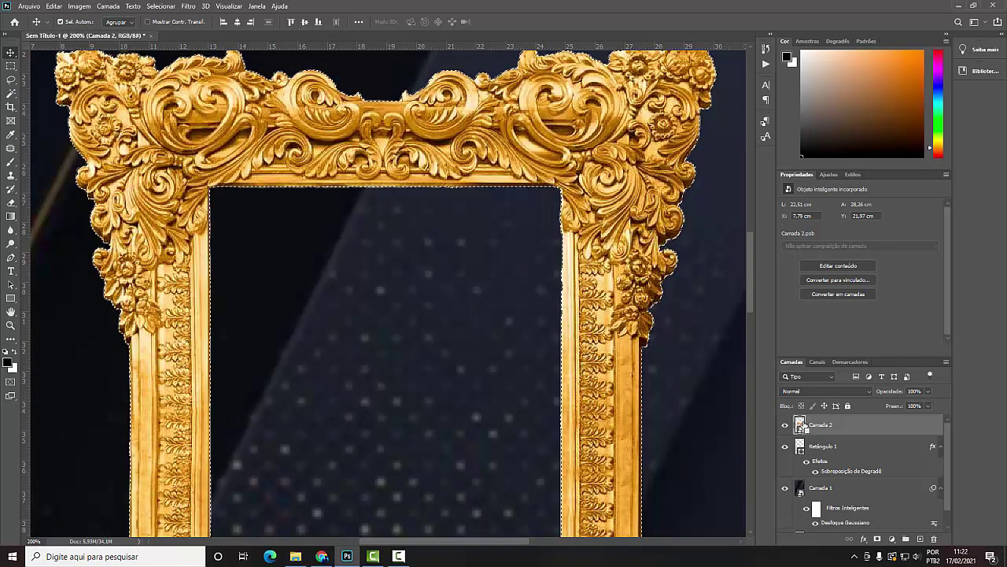
{"action": "left_click", "coordinate": [108, 6]}
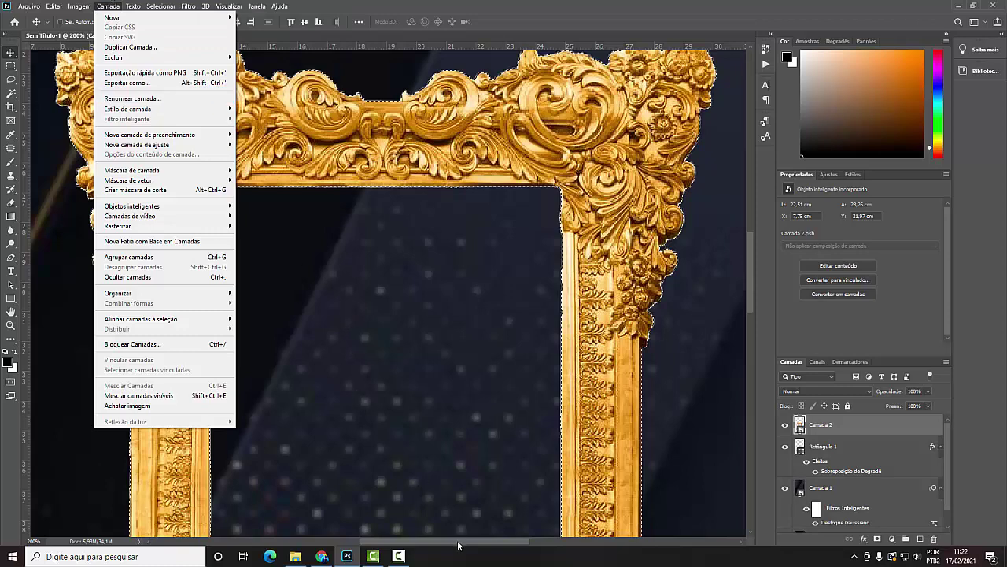
{"action": "left_click", "coordinate": [433, 526]}
{"action": "scroll", "coordinate": [497, 251], "scroll_direction": "down", "scroll_amount": 1}
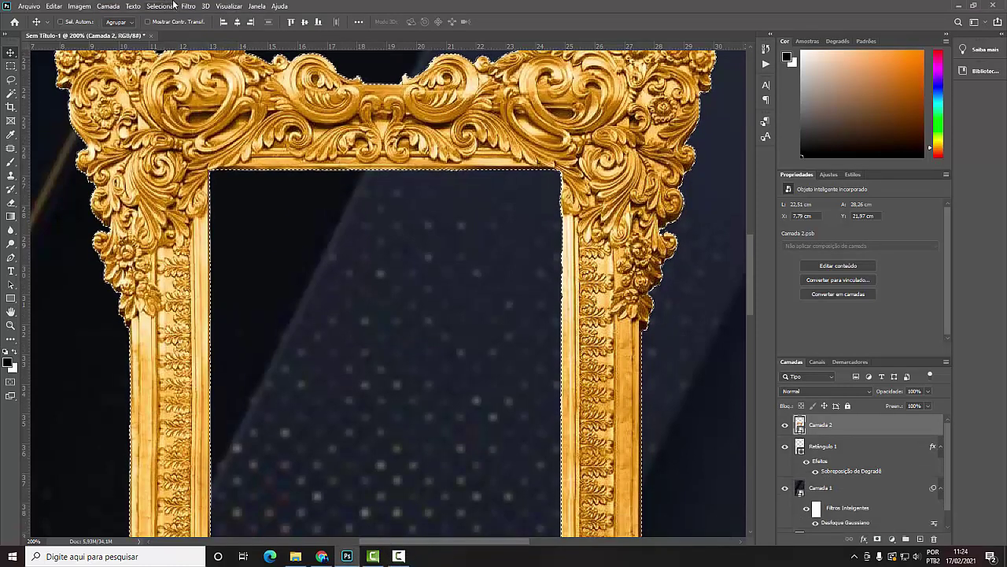
{"action": "left_click", "coordinate": [161, 6]}
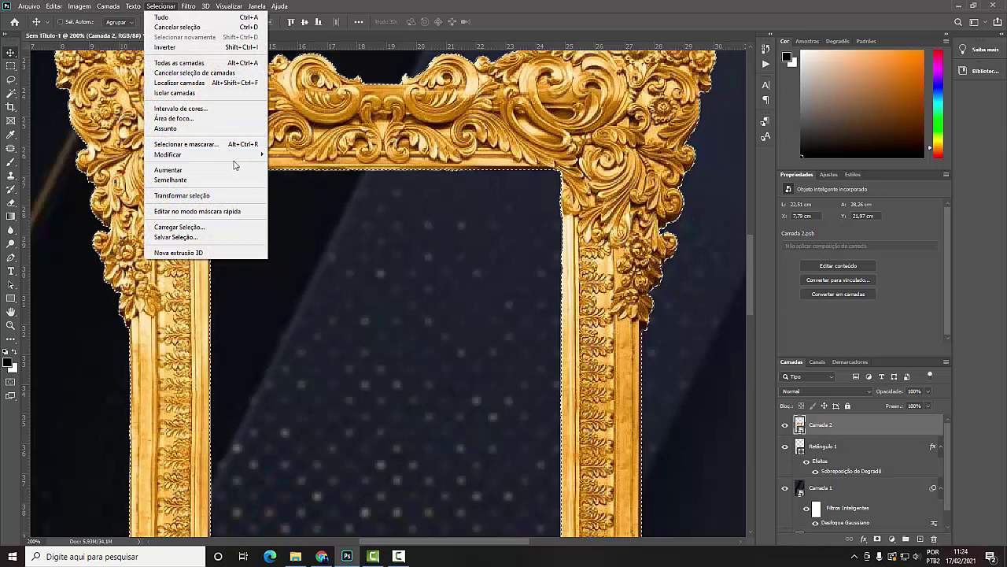
{"action": "mouse_move", "coordinate": [167, 155]}
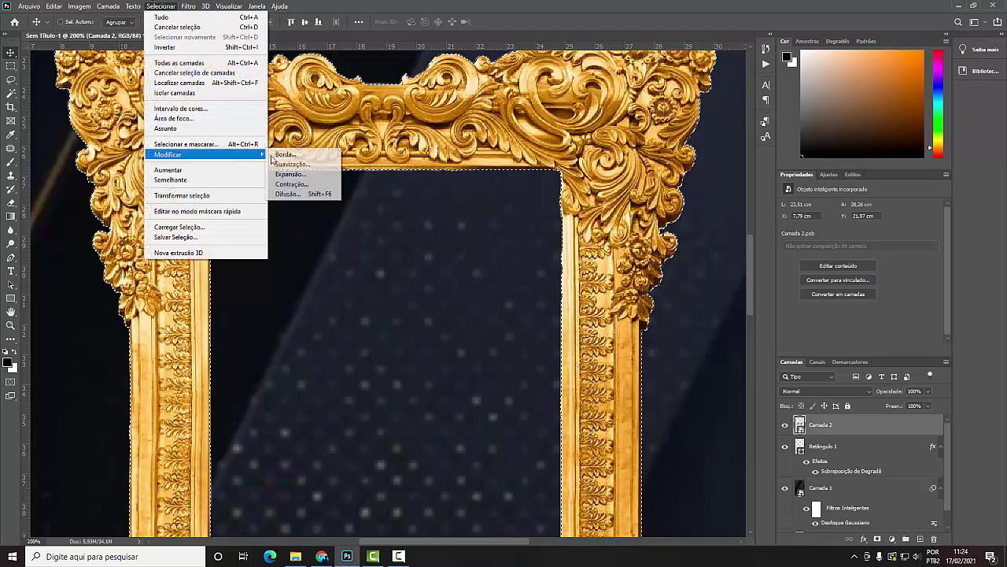
- Contract the selection by 1 px and add it as the frame's layer mask
{"action": "left_click", "coordinate": [313, 184]}
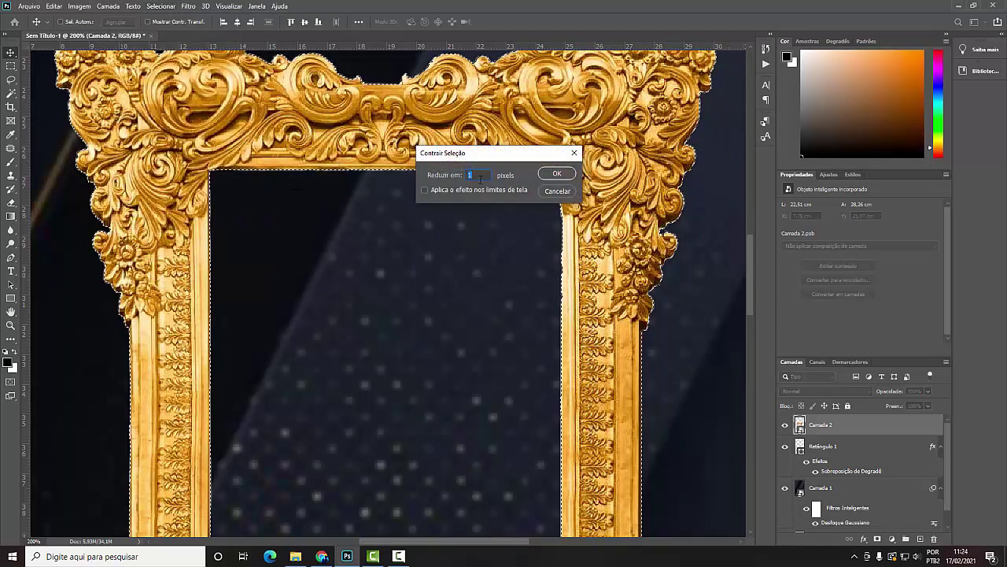
{"action": "left_click", "coordinate": [556, 174]}
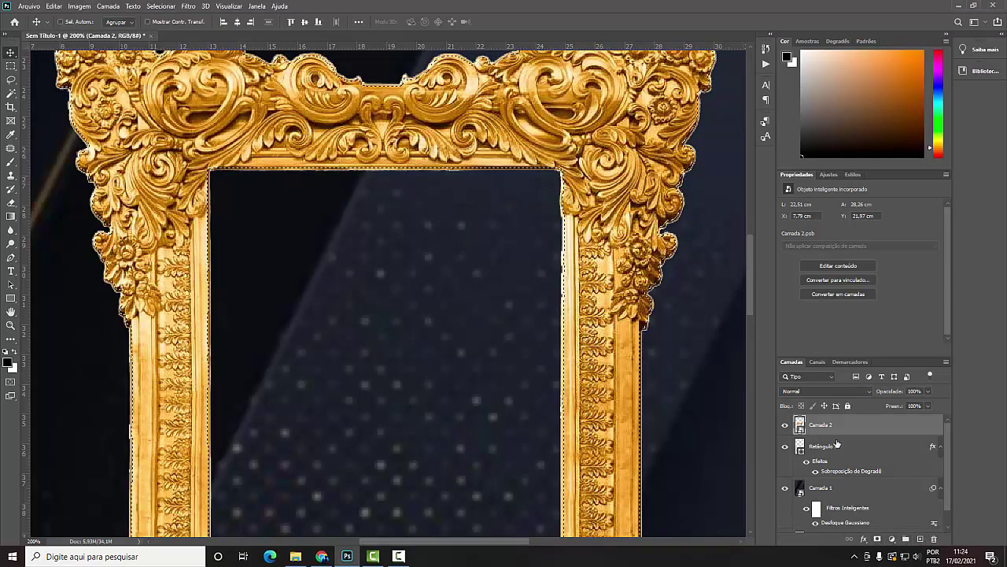
{"action": "key", "text": "ctrl+plus"}
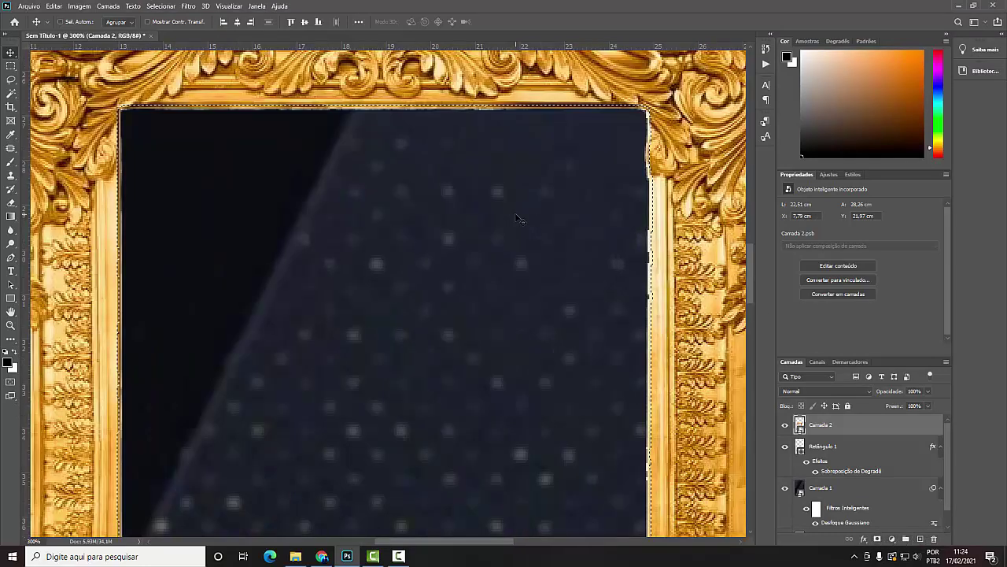
{"action": "scroll", "coordinate": [208, 150], "scroll_direction": "up", "scroll_amount": 1}
{"action": "scroll", "coordinate": [138, 205], "scroll_direction": "up", "scroll_amount": 1}
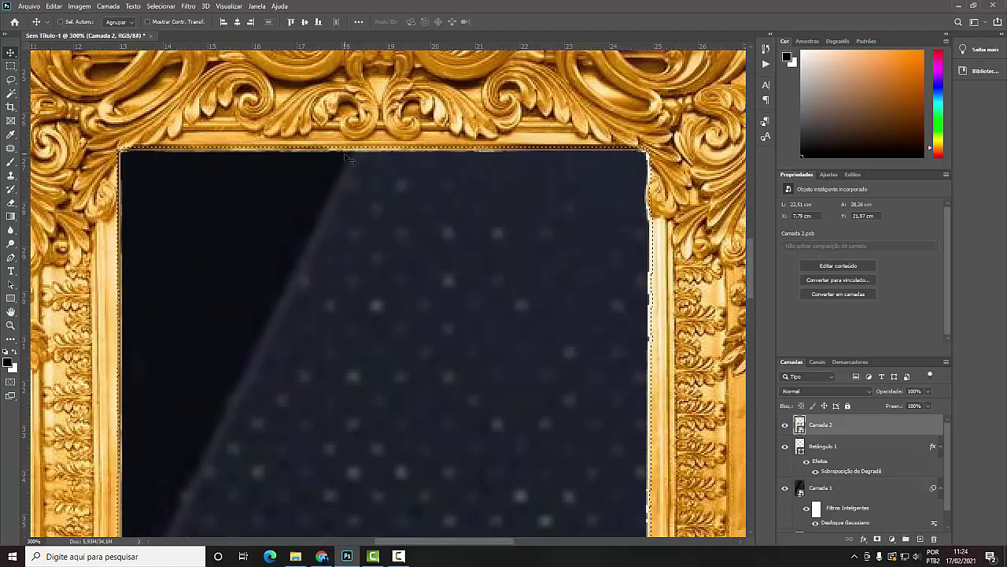
{"action": "scroll", "coordinate": [362, 161], "scroll_direction": "up", "scroll_amount": 1}
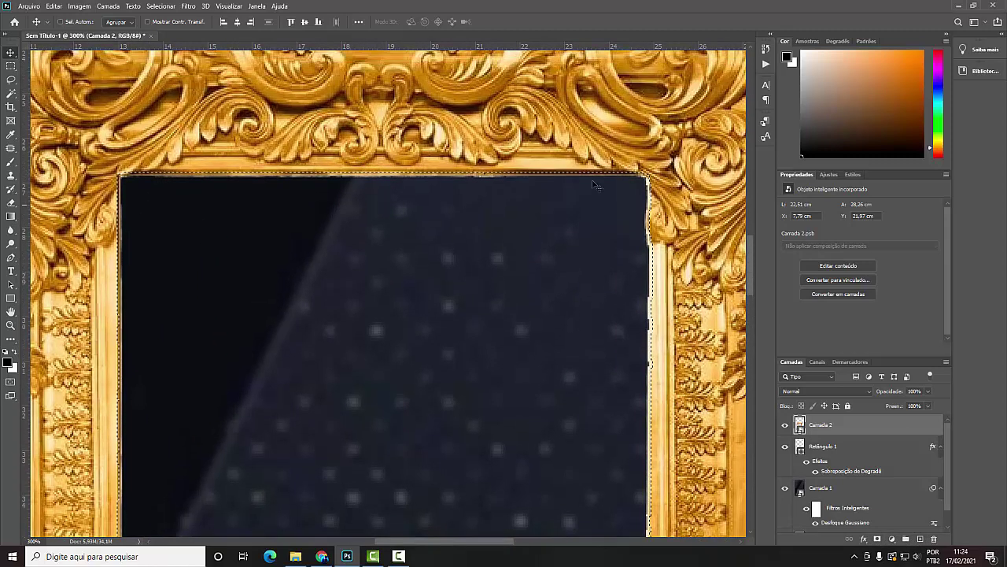
{"action": "left_click", "coordinate": [878, 538]}
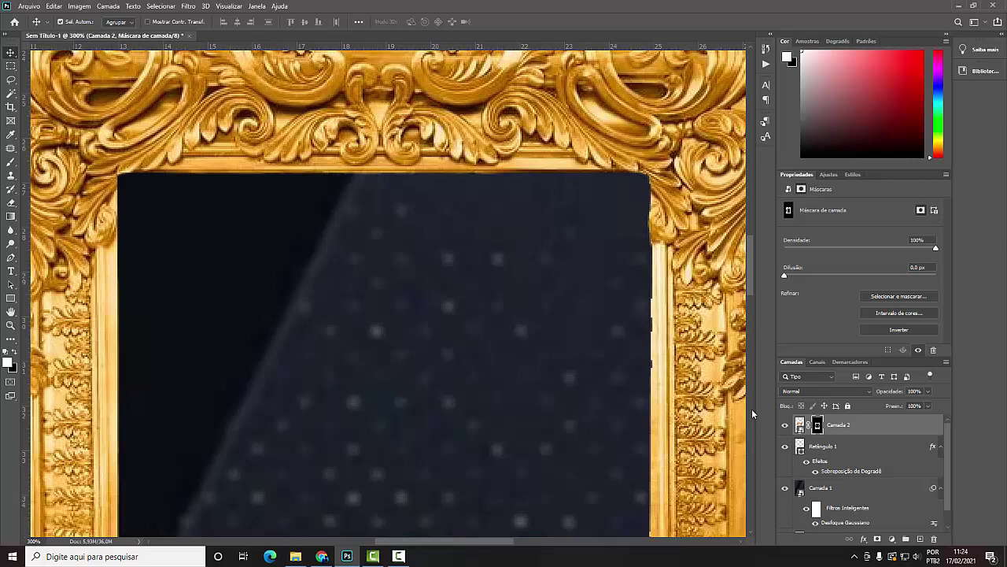
- Convert the masked frame into a smart object and move it higher on the flyer
{"action": "key", "text": "ctrl+1"}
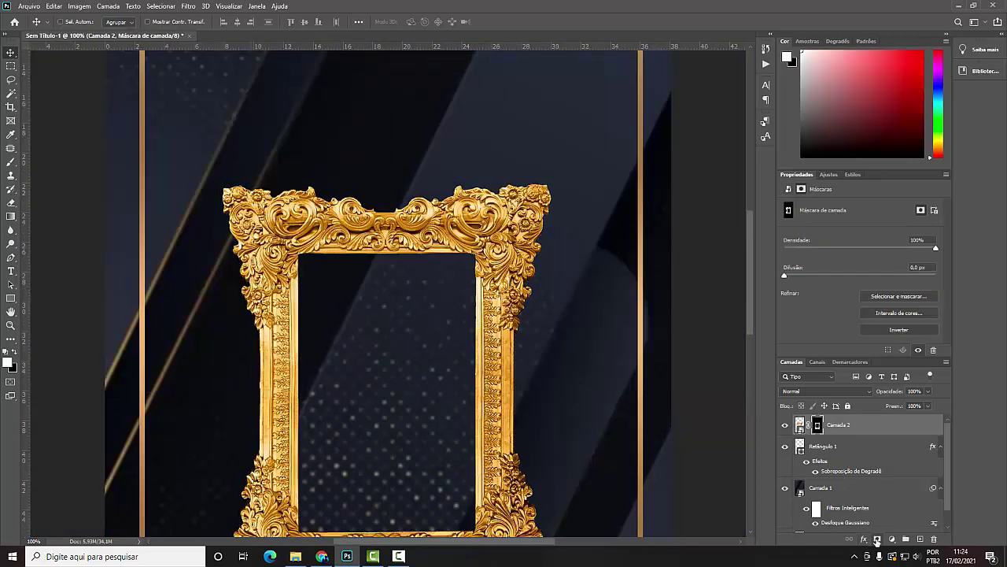
{"action": "right_click", "coordinate": [850, 435]}
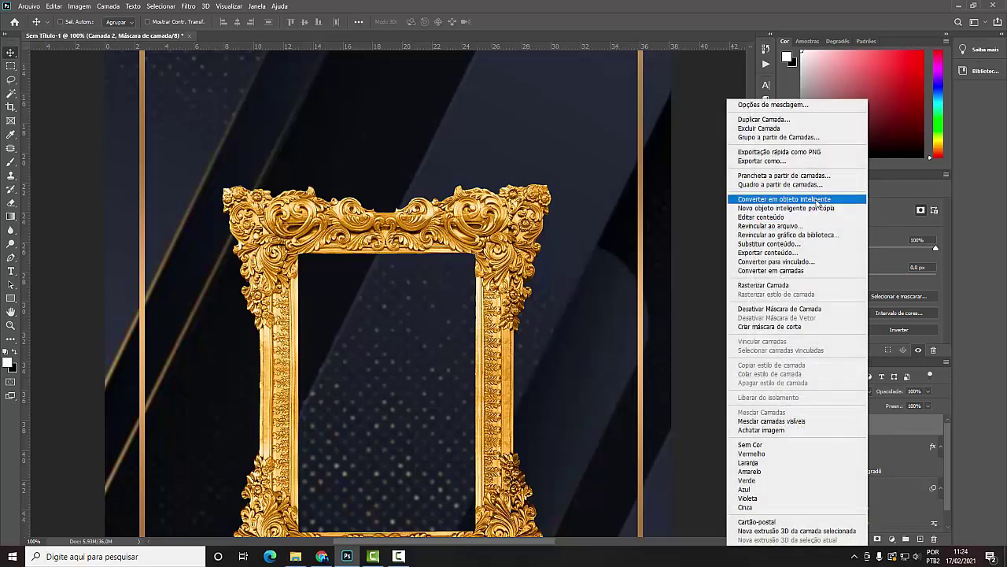
{"action": "left_click", "coordinate": [835, 202]}
{"action": "left_click_drag", "start_coordinate": [532, 159], "coordinate": [561, 217]}
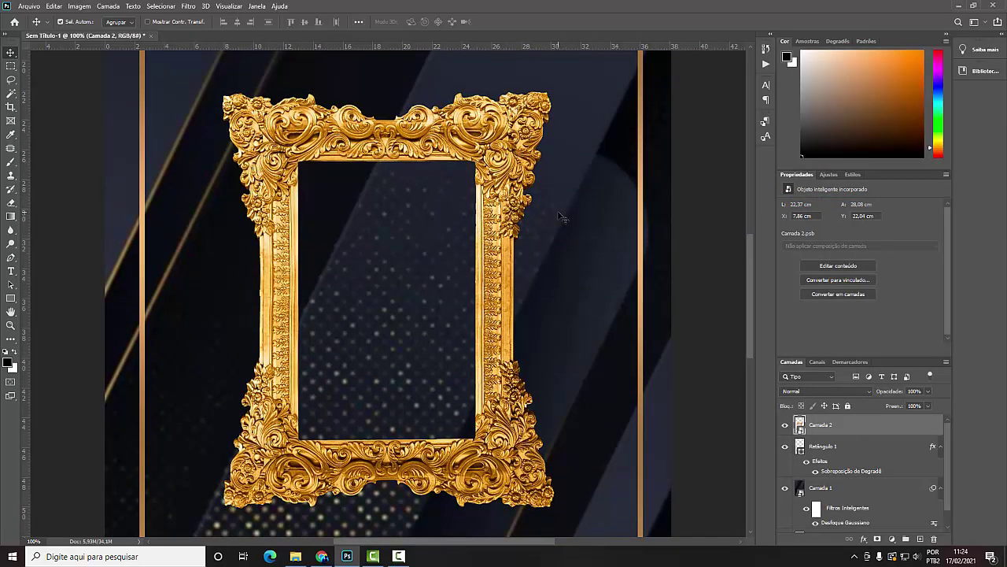
{"action": "key", "text": "ctrl+minus"}
{"action": "left_click_drag", "start_coordinate": [367, 322], "coordinate": [369, 305]}
- Translate the Portuguese word 'balão' into English with Google Translate
{"action": "left_click", "coordinate": [321, 555]}
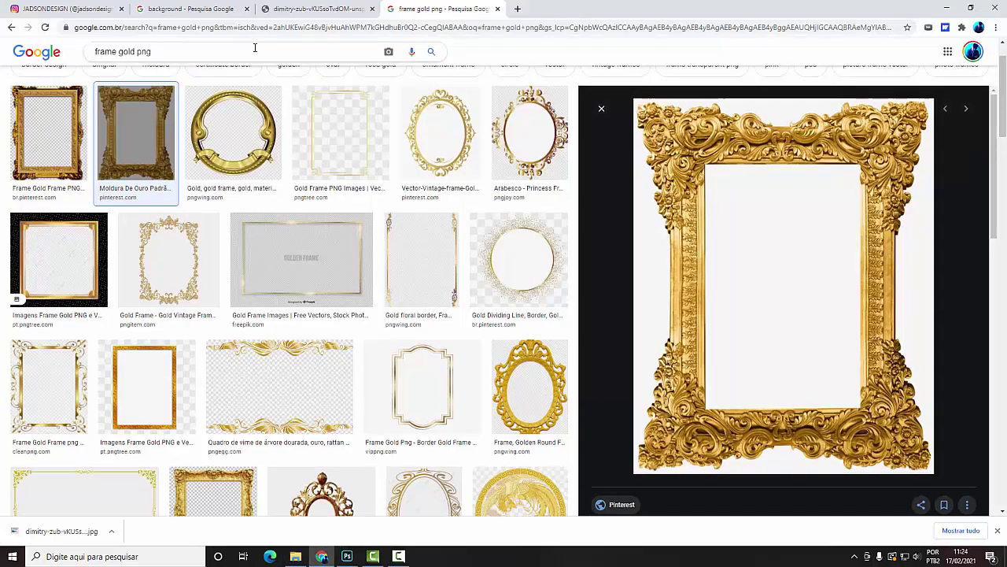
{"action": "left_click", "coordinate": [298, 8]}
{"action": "left_click", "coordinate": [203, 8]}
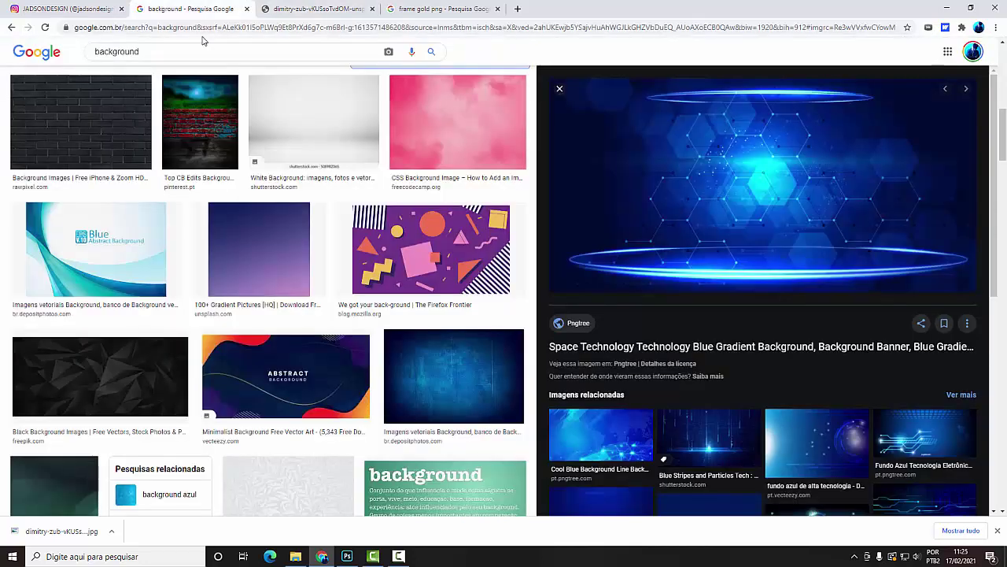
{"action": "left_click", "coordinate": [48, 52]}
{"action": "type", "text": "tr"}
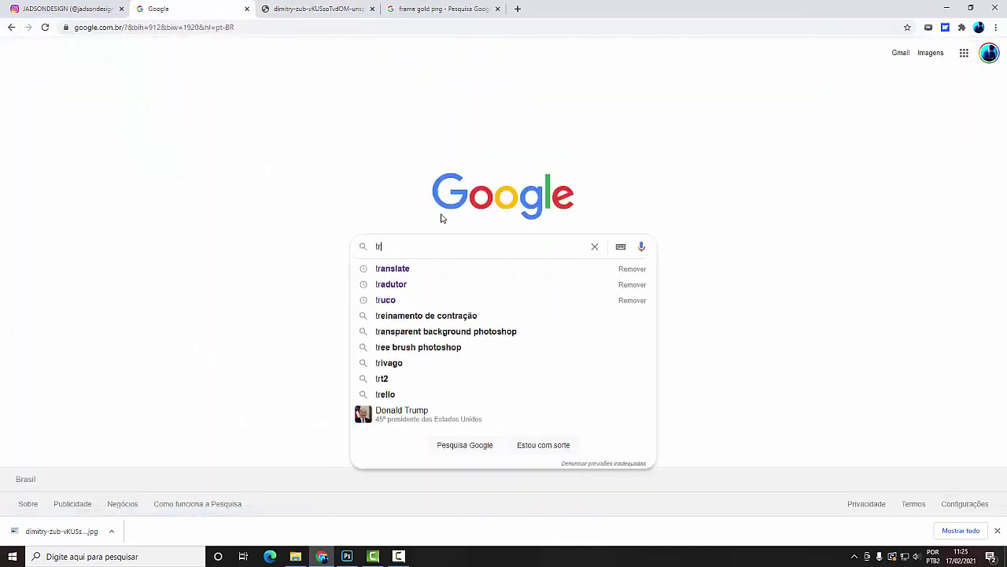
{"action": "type", "text": "anslate"}
{"action": "key", "text": "Return"}
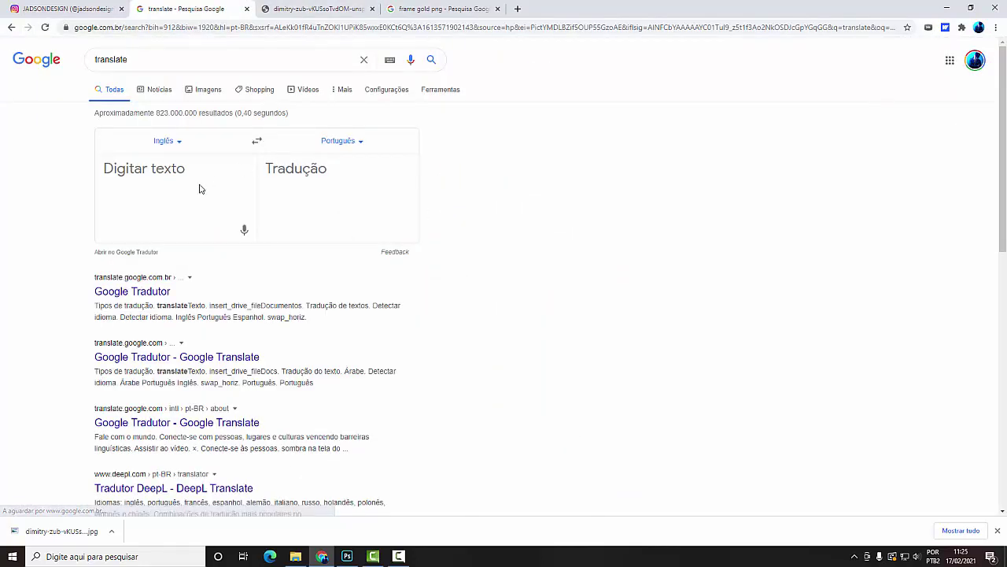
{"action": "type", "text": "balão"}
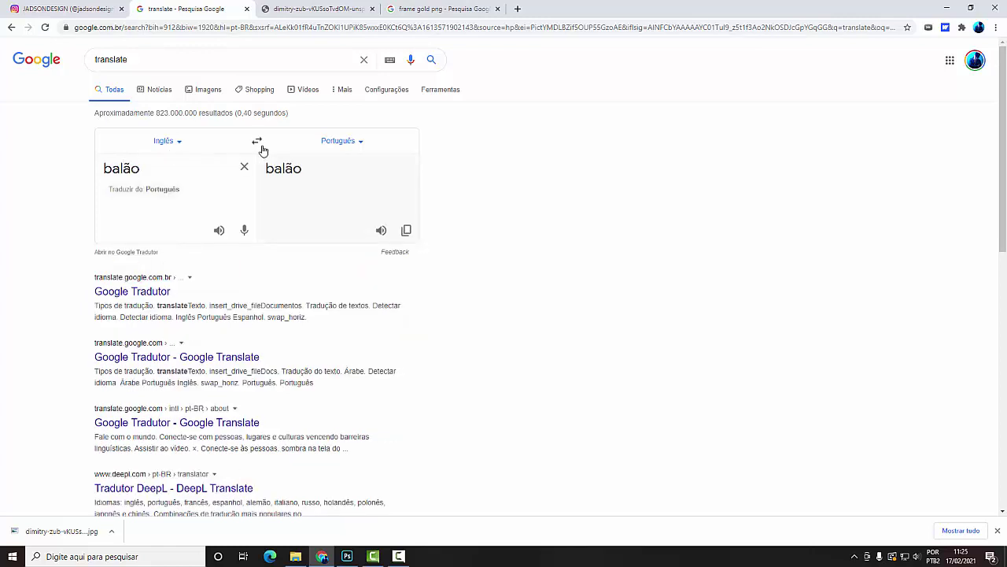
{"action": "left_click", "coordinate": [260, 145]}
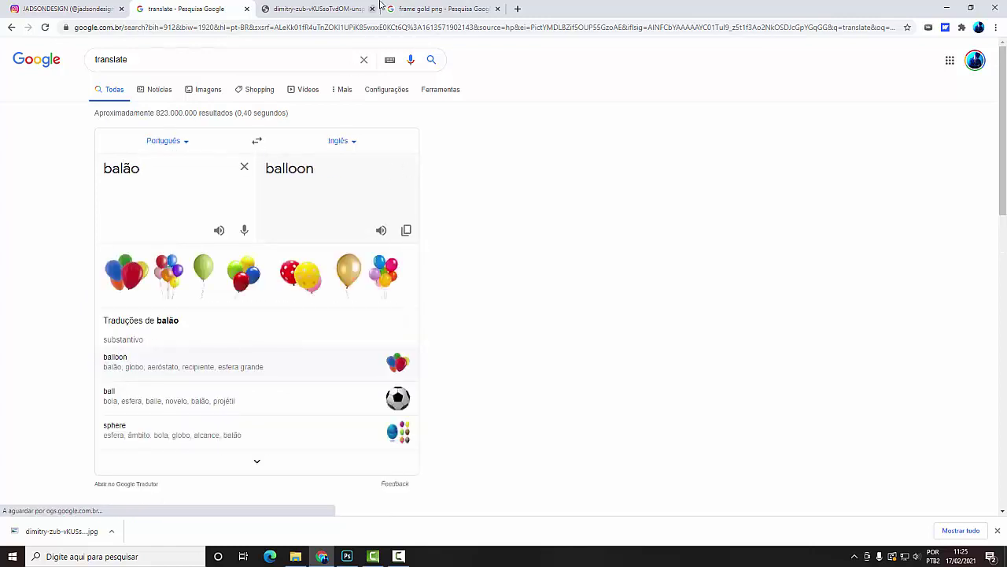
- Search 'balloon gold and silver png' and open two balloon results, including PNGWing, in new tabs
{"action": "left_click", "coordinate": [335, 9]}
{"action": "left_click", "coordinate": [438, 8]}
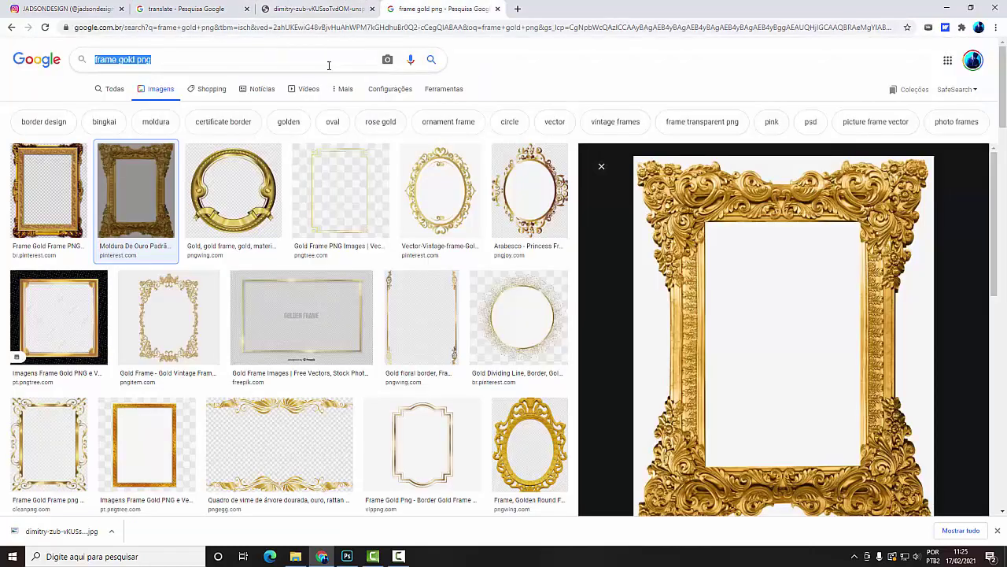
{"action": "type", "text": "balloon png"}
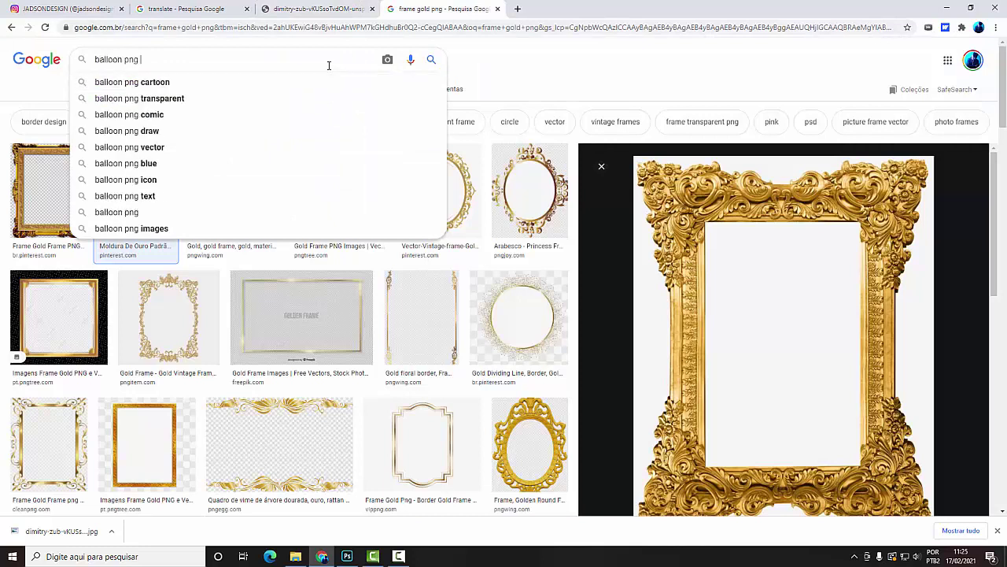
{"action": "key", "text": "Left"}
{"action": "key", "text": "Left"}
{"action": "key", "text": "Left"}
{"action": "type", "text": "gold and silver"}
{"action": "key", "text": "Return"}
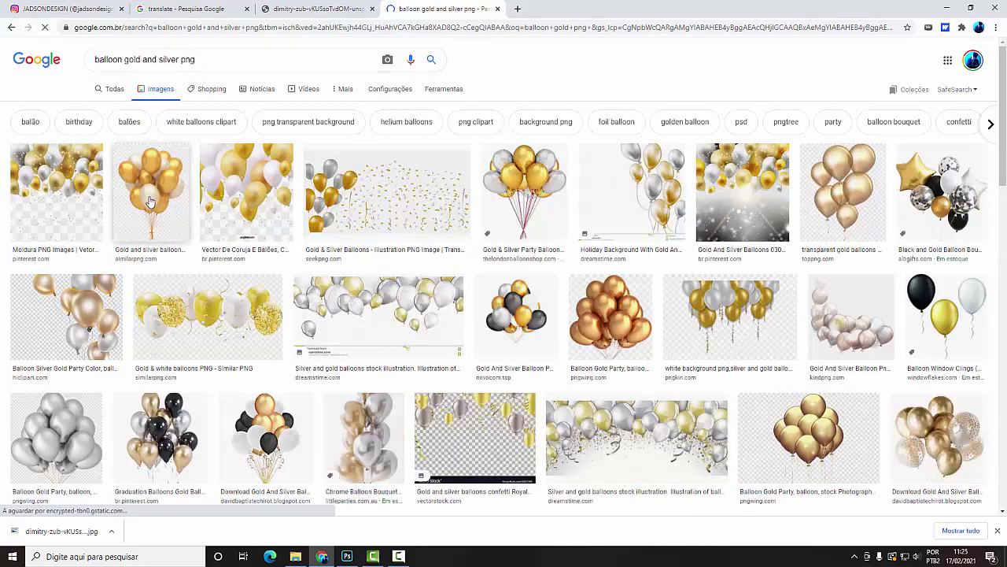
{"action": "left_click", "coordinate": [150, 203]}
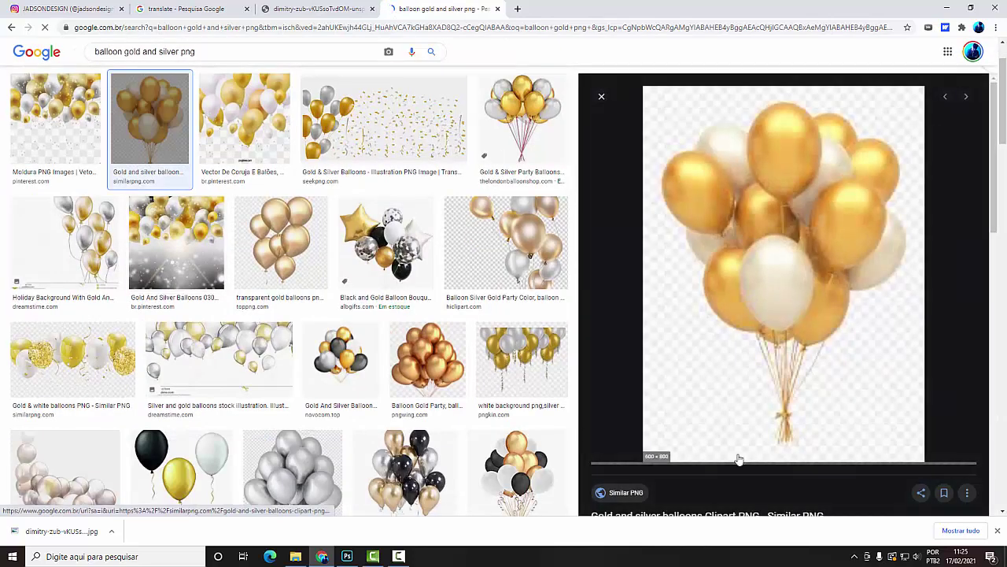
{"action": "left_click", "coordinate": [604, 490]}
{"action": "left_click", "coordinate": [454, 7]}
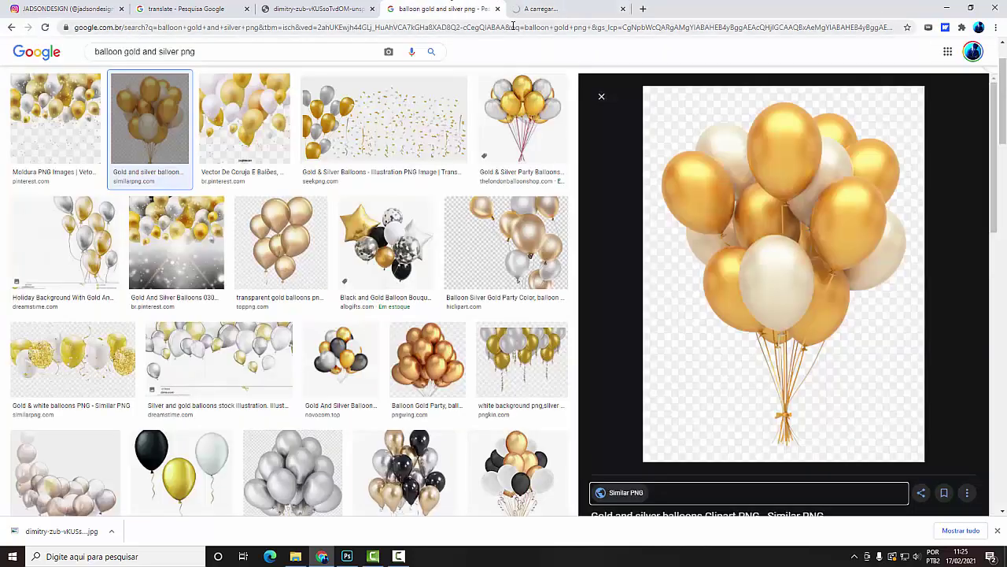
{"action": "left_click", "coordinate": [427, 360]}
{"action": "left_click", "coordinate": [530, 8]}
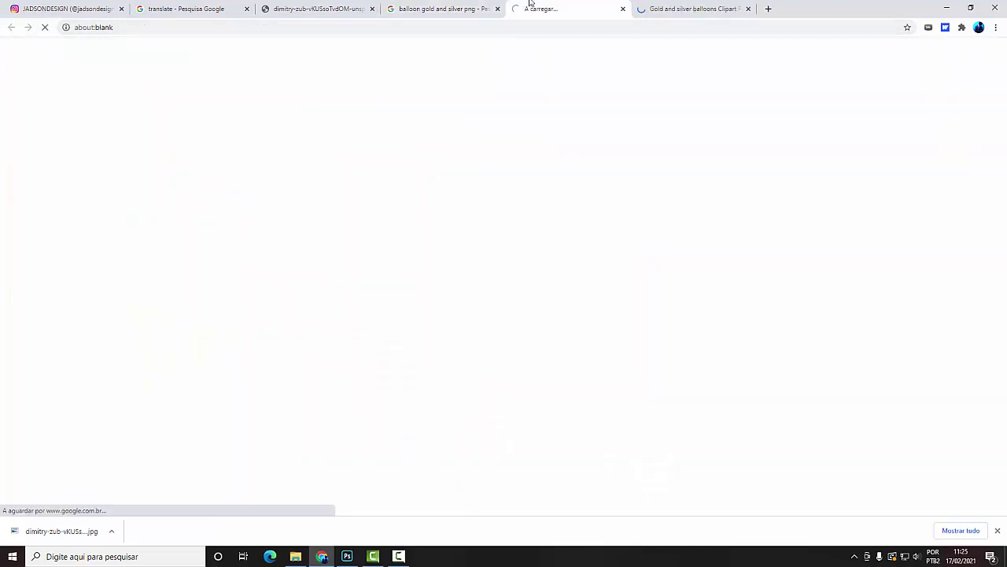
{"action": "left_click", "coordinate": [443, 7]}
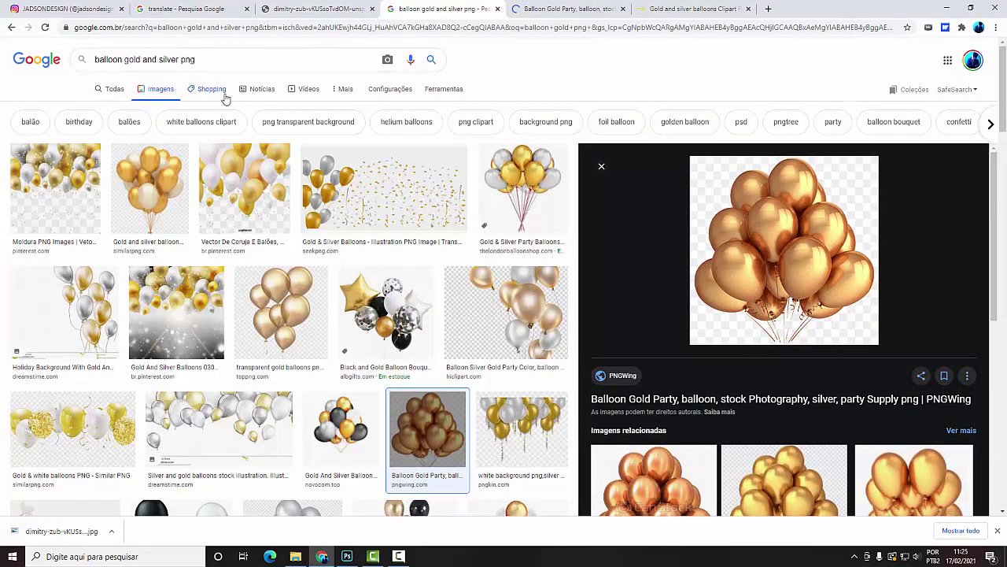
- Search 'champagne png gold' and save the gold Moët champagne bottle image
{"action": "key", "text": "ctrl+a"}
{"action": "type", "text": "champo"}
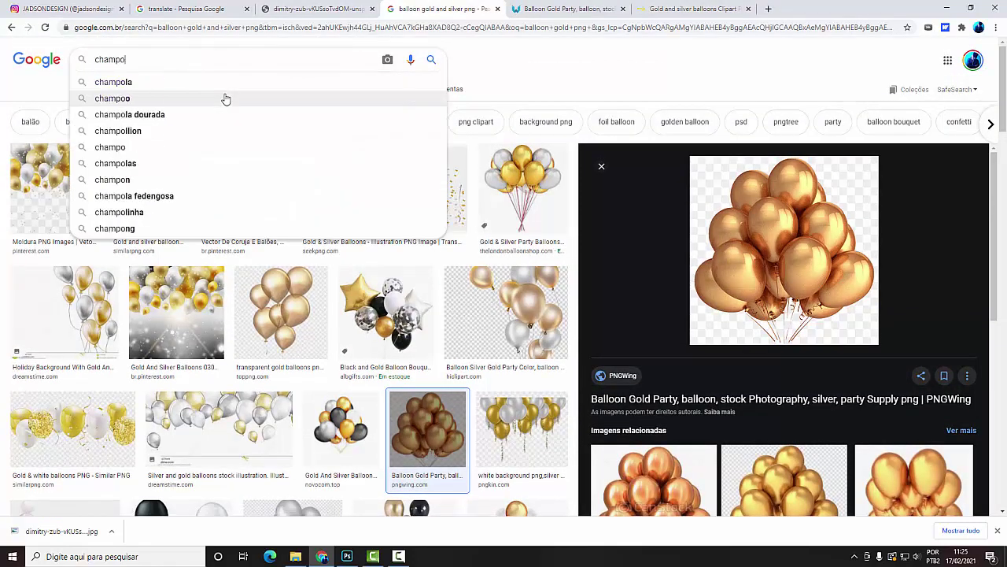
{"action": "key", "text": "BackSpace"}
{"action": "type", "text": "agne png "}
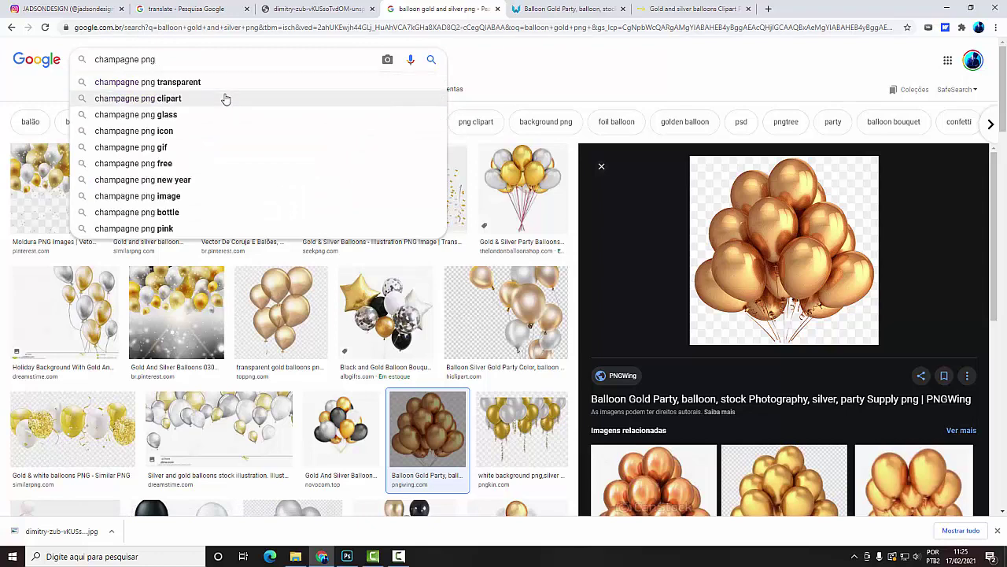
{"action": "type", "text": "gold"}
{"action": "left_click", "coordinate": [225, 97]}
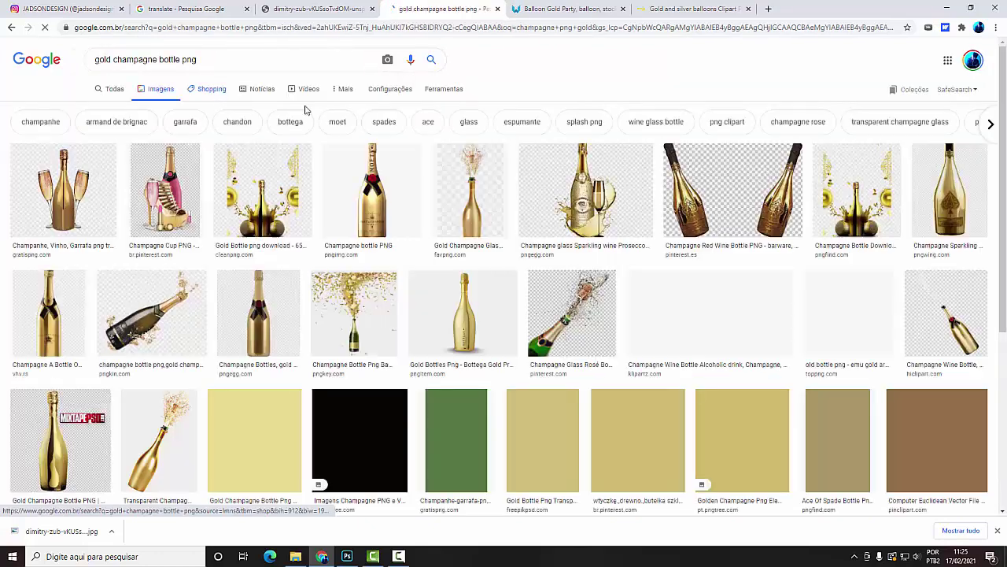
{"action": "left_click", "coordinate": [372, 191]}
{"action": "right_click", "coordinate": [815, 281]}
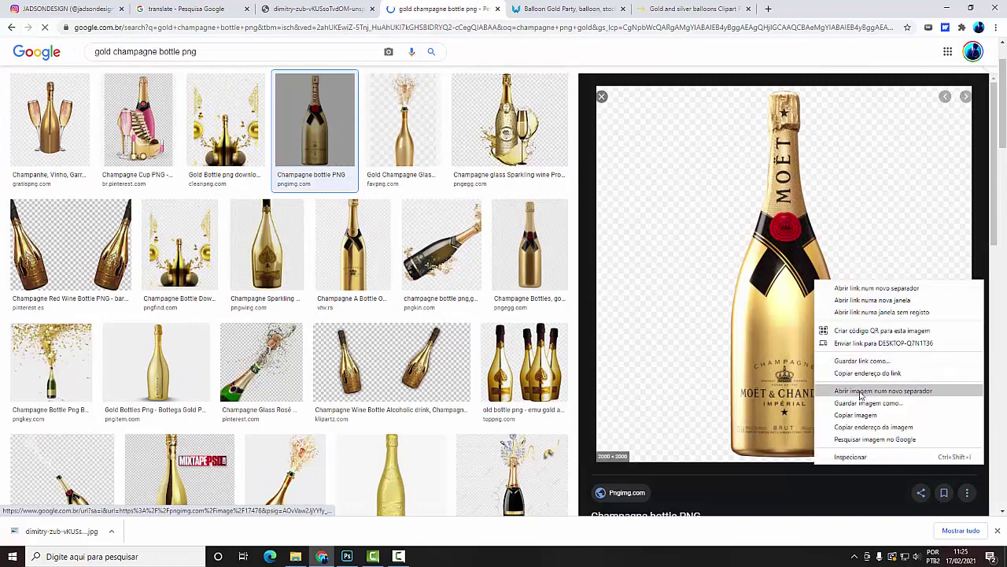
{"action": "left_click", "coordinate": [868, 402]}
{"action": "key", "text": "Return"}
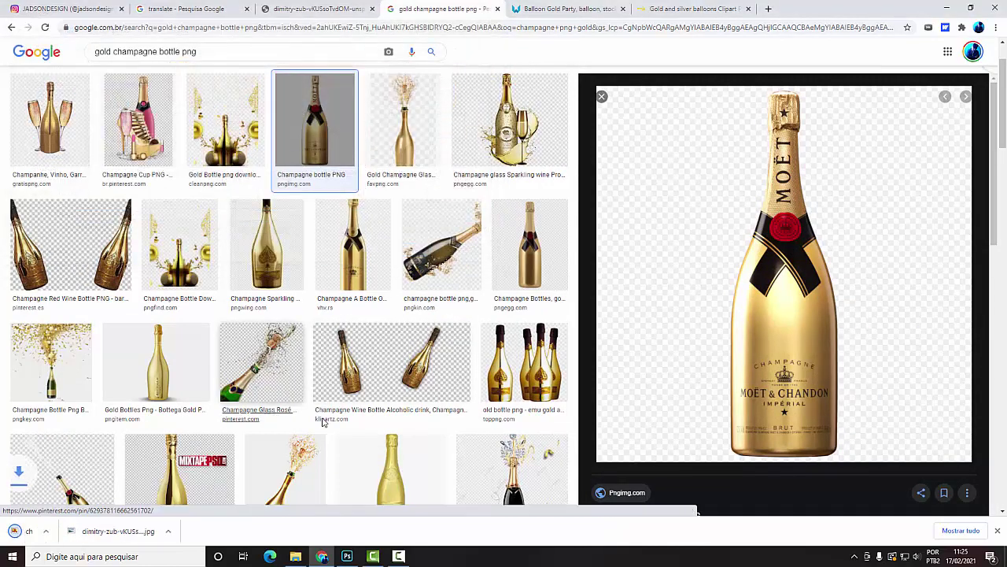
{"action": "left_click", "coordinate": [579, 9]}
- Download the PNGWing gold balloon image, dismissing the ad along the way
{"action": "scroll", "coordinate": [448, 357], "scroll_direction": "down", "scroll_amount": 5}
{"action": "scroll", "coordinate": [445, 386], "scroll_direction": "down", "scroll_amount": 3}
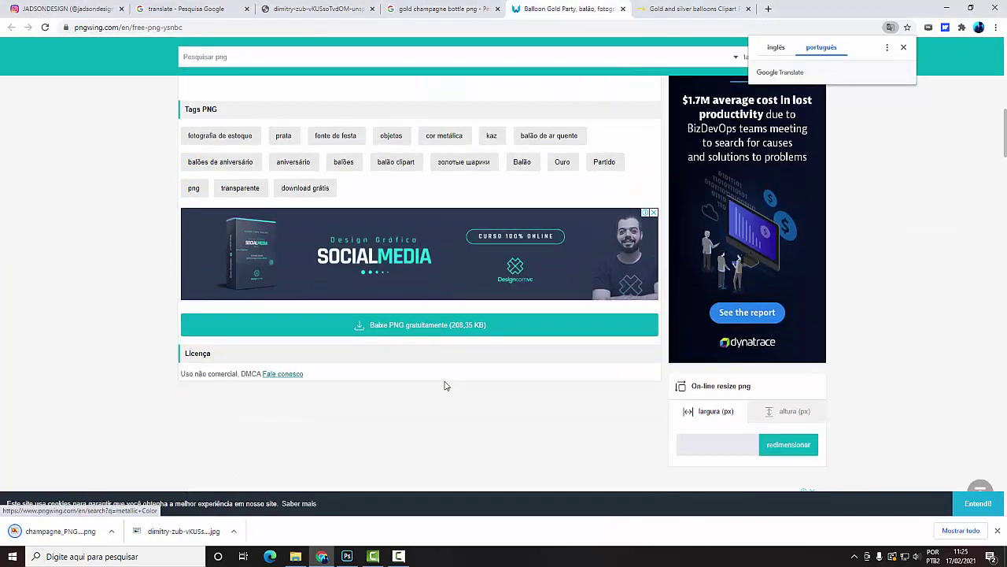
{"action": "scroll", "coordinate": [444, 385], "scroll_direction": "down", "scroll_amount": 2}
{"action": "left_click", "coordinate": [419, 153]}
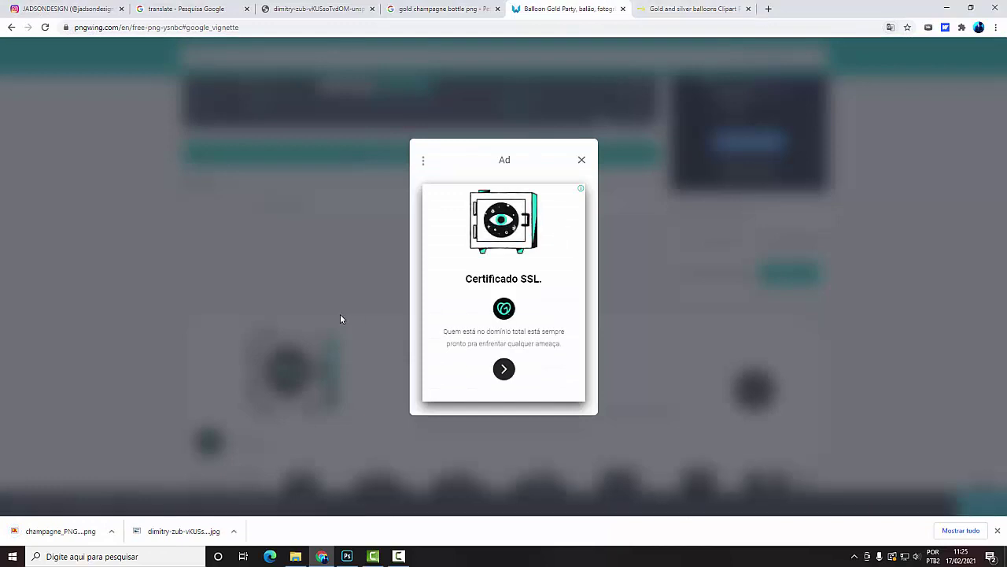
{"action": "left_click", "coordinate": [582, 160]}
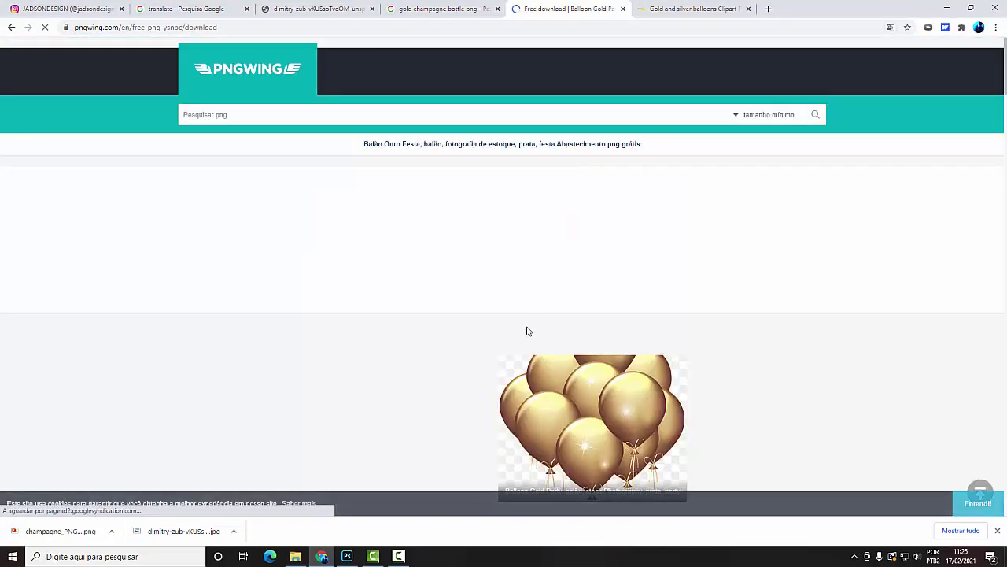
{"action": "scroll", "coordinate": [524, 236], "scroll_direction": "down", "scroll_amount": 5}
{"action": "scroll", "coordinate": [532, 230], "scroll_direction": "down", "scroll_amount": 2}
{"action": "scroll", "coordinate": [532, 229], "scroll_direction": "up", "scroll_amount": 2}
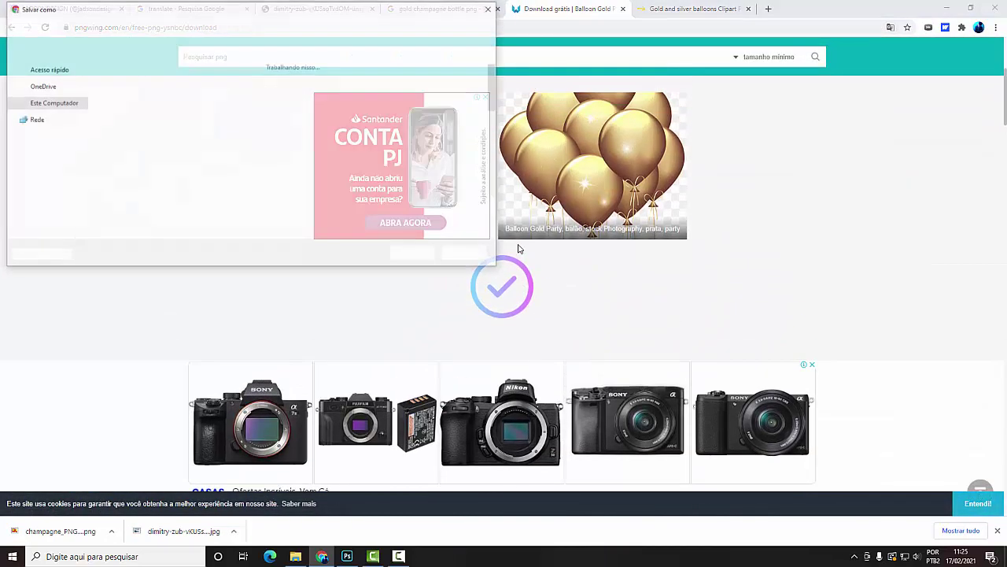
{"action": "left_click", "coordinate": [440, 245]}
- Download the gold-and-silver balloons PNG from its page
{"action": "left_click", "coordinate": [653, 9]}
{"action": "scroll", "coordinate": [666, 157], "scroll_direction": "down", "scroll_amount": 3}
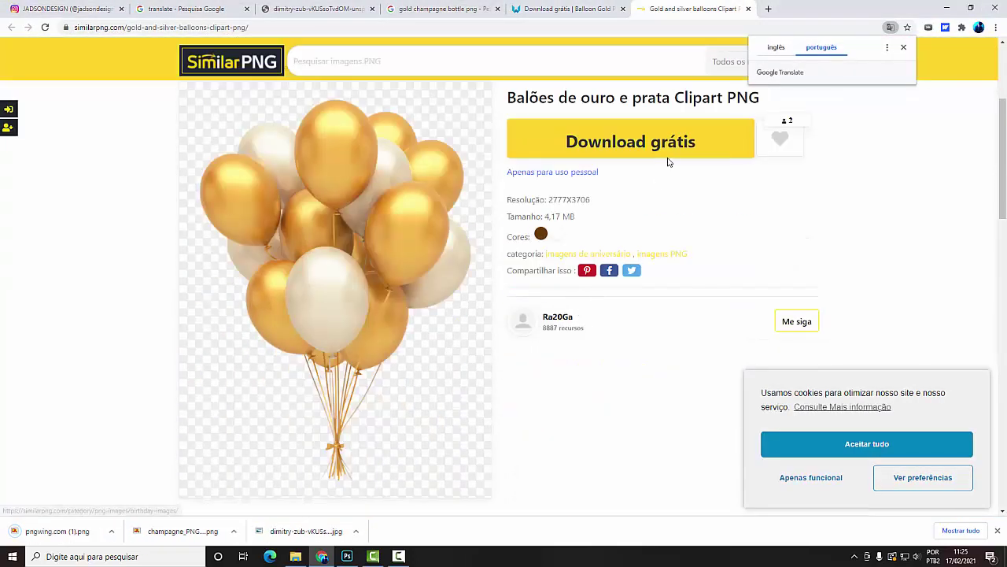
{"action": "left_click", "coordinate": [666, 156]}
{"action": "left_click", "coordinate": [541, 221]}
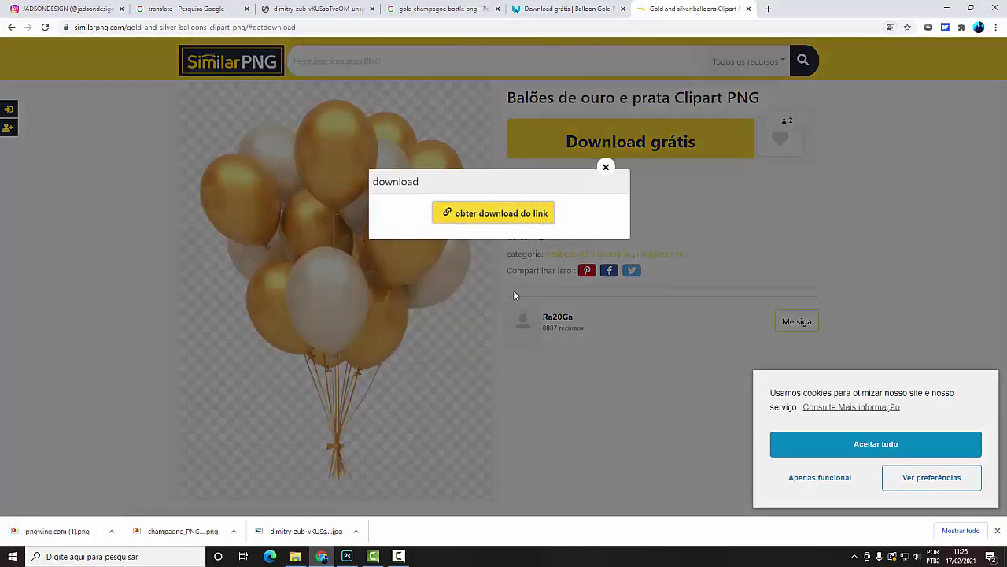
{"action": "scroll", "coordinate": [496, 293], "scroll_direction": "down", "scroll_amount": 3}
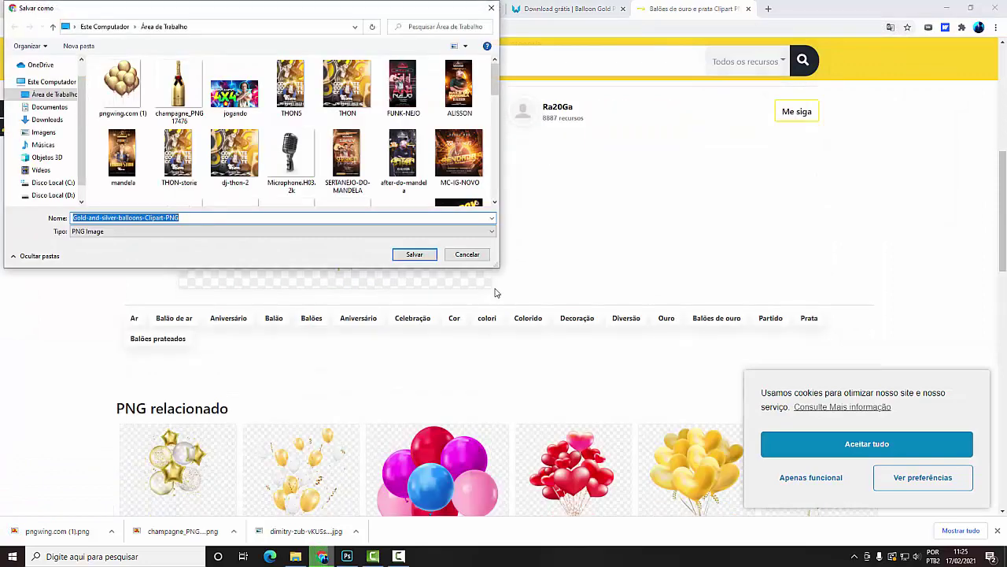
{"action": "left_click", "coordinate": [396, 252]}
- Open the white and golden helium balloon page and save its PNG
{"action": "scroll", "coordinate": [306, 358], "scroll_direction": "down", "scroll_amount": 2}
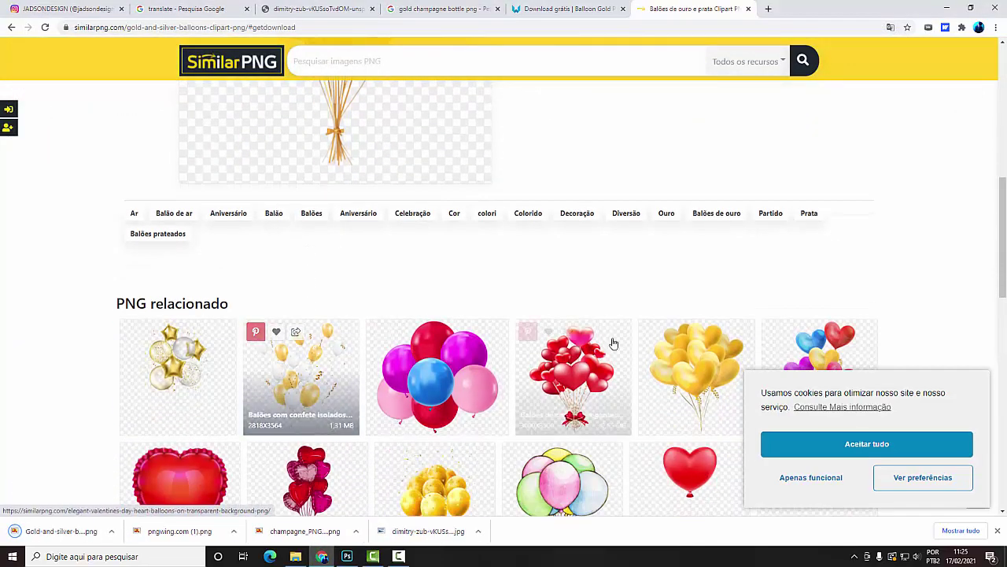
{"action": "scroll", "coordinate": [614, 344], "scroll_direction": "down", "scroll_amount": 1}
{"action": "left_click", "coordinate": [177, 326]}
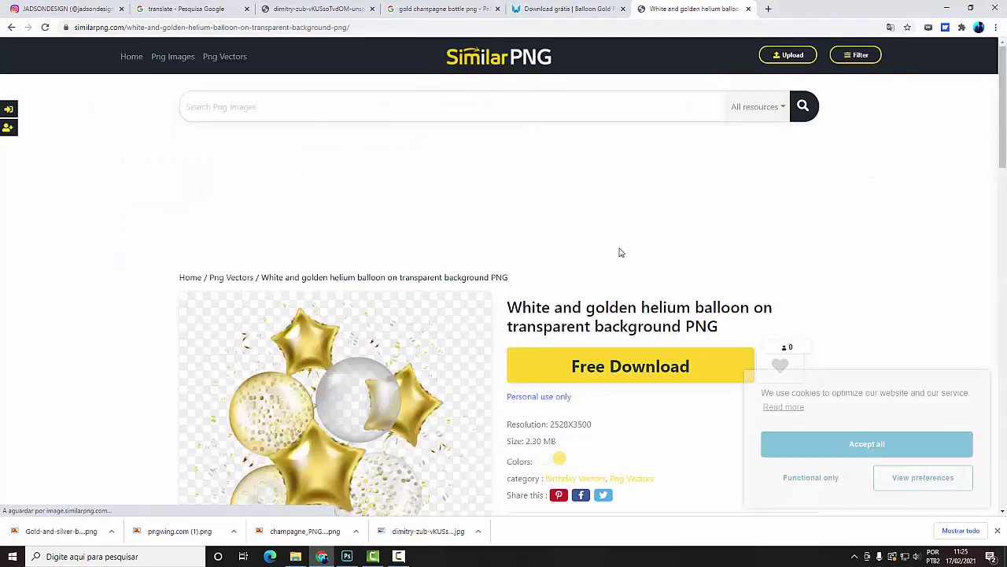
{"action": "left_click", "coordinate": [622, 265]}
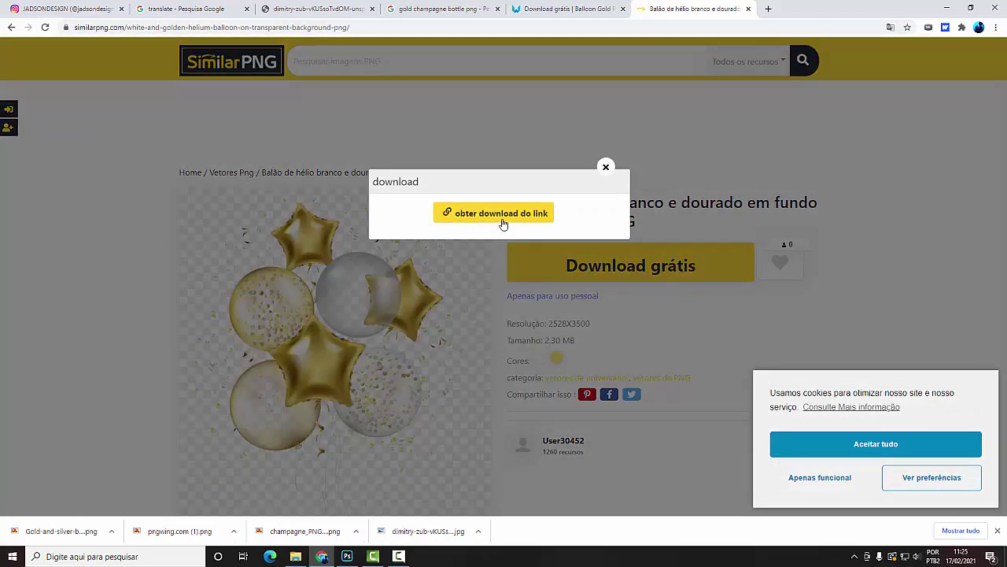
{"action": "left_click", "coordinate": [504, 221]}
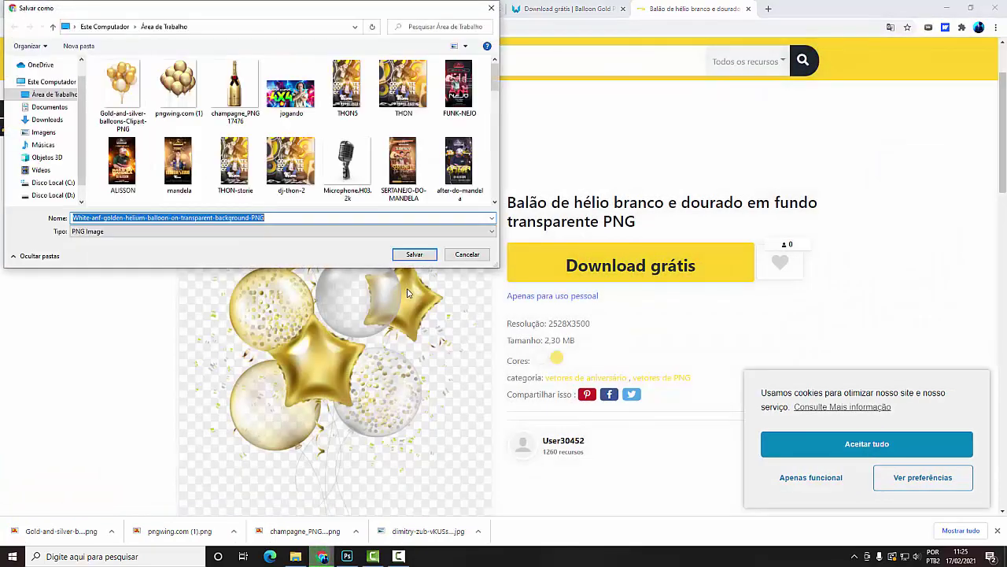
{"action": "key", "text": "Return"}
- Request the yellow heart balloons download and dismiss the daily-limit notice
{"action": "scroll", "coordinate": [407, 299], "scroll_direction": "down", "scroll_amount": 2}
{"action": "scroll", "coordinate": [407, 299], "scroll_direction": "down", "scroll_amount": 3}
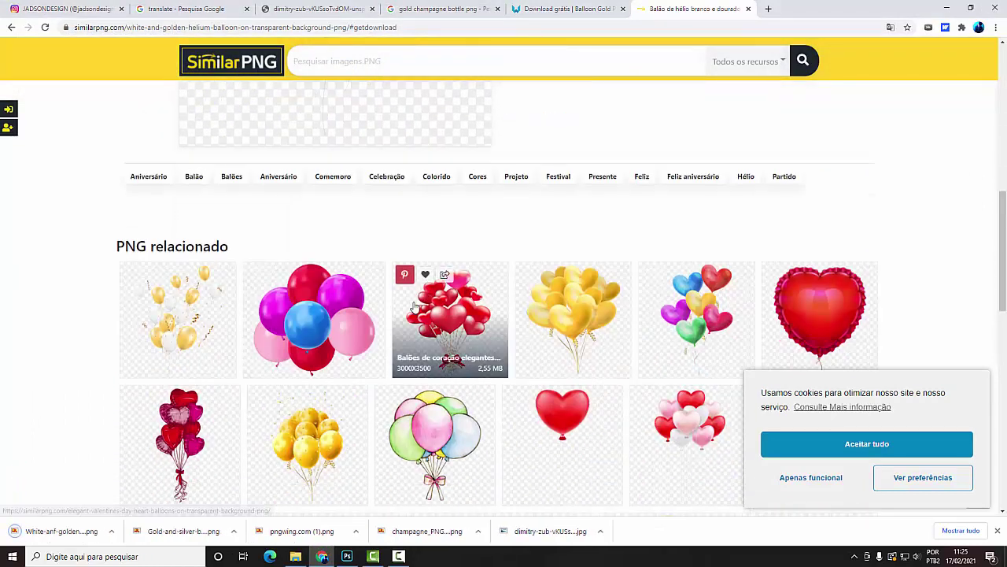
{"action": "left_click", "coordinate": [592, 308]}
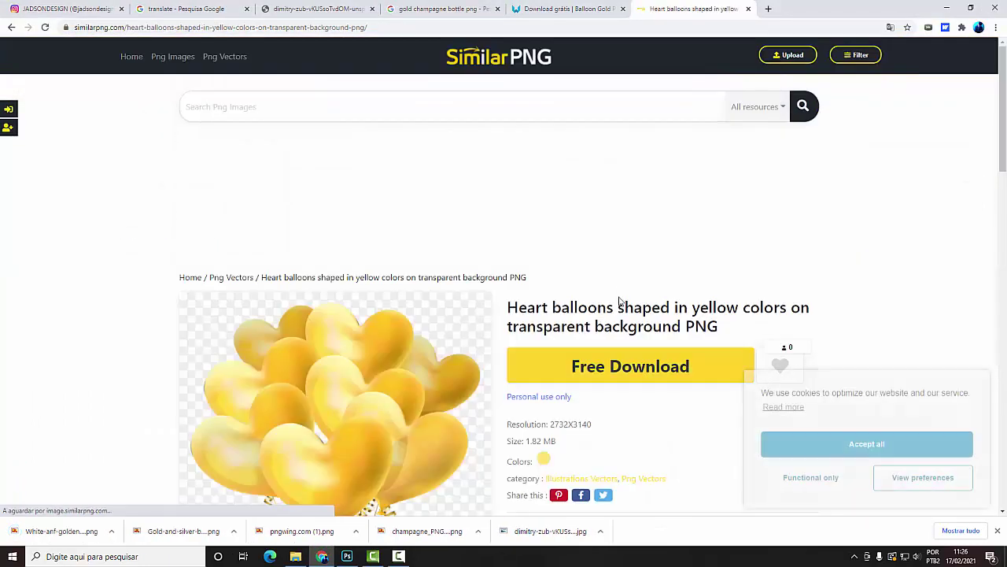
{"action": "left_click", "coordinate": [562, 358]}
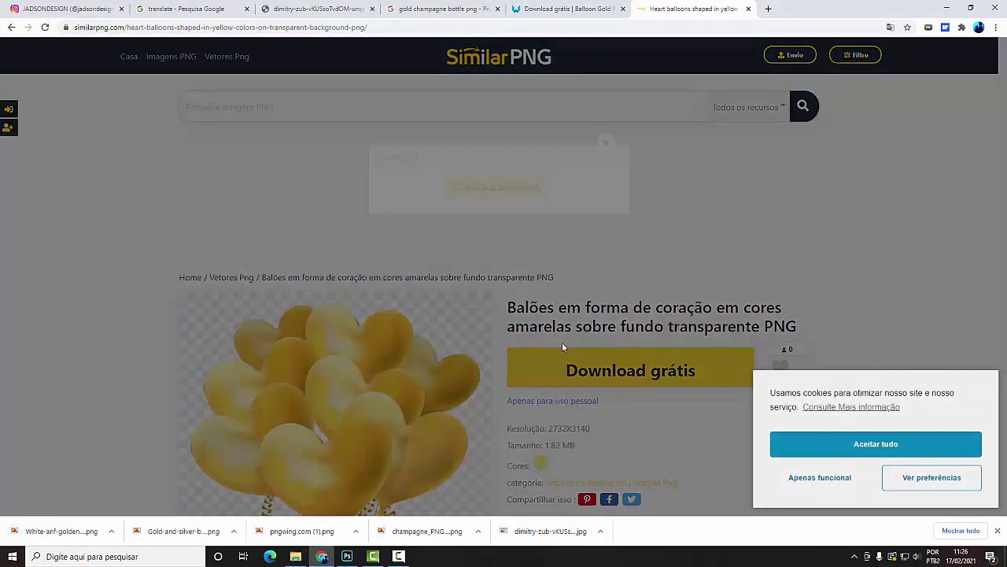
{"action": "left_click", "coordinate": [481, 214]}
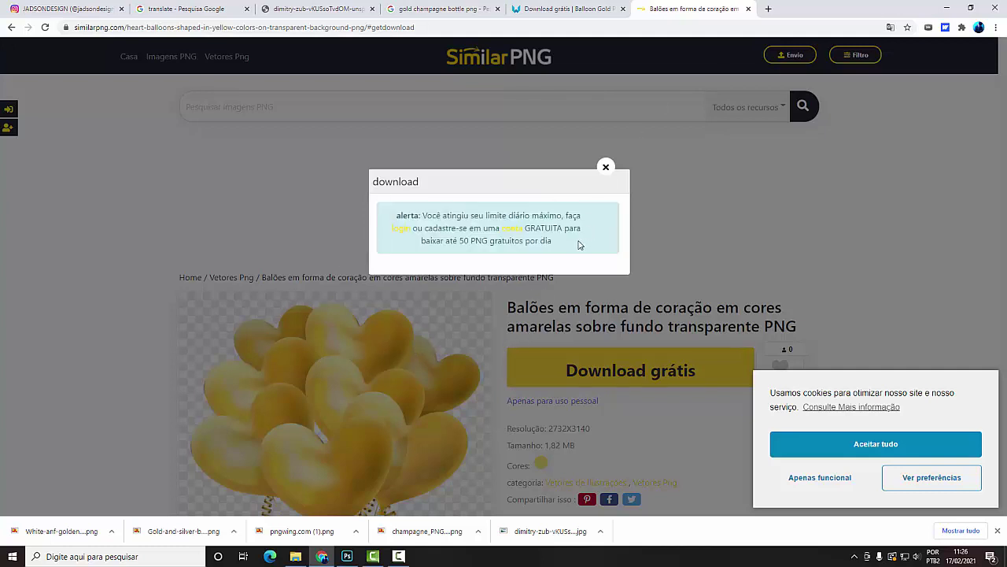
{"action": "left_click", "coordinate": [540, 4]}
{"action": "left_click", "coordinate": [689, 4]}
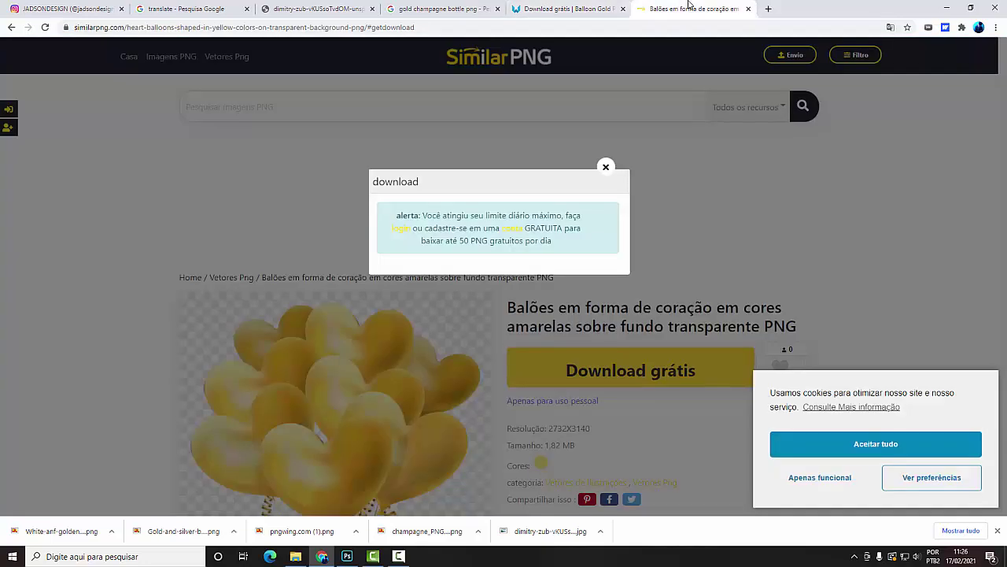
{"action": "left_click", "coordinate": [610, 175]}
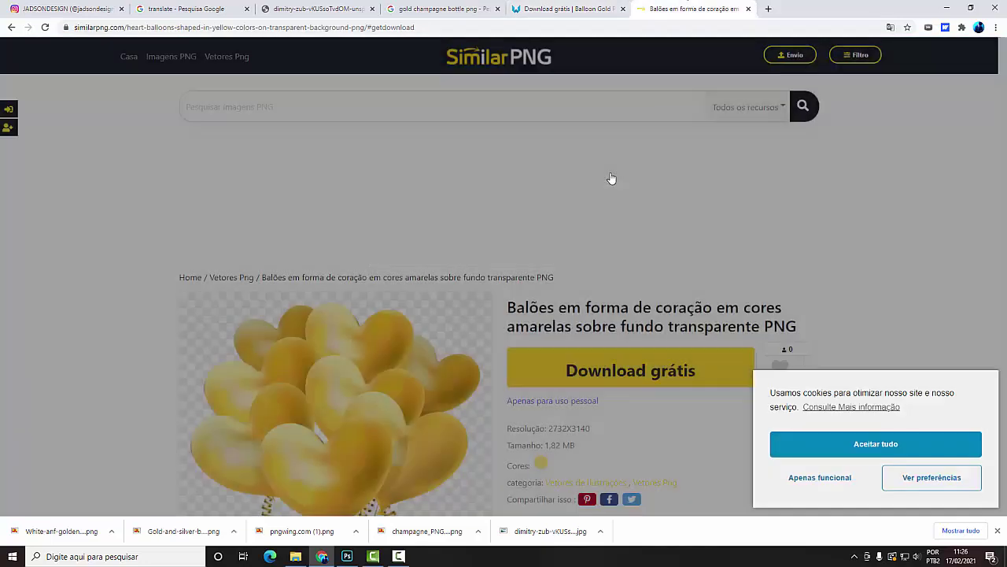
- Retry the heart balloons download, close the limit alert, and drag the portrait into the flyer
{"action": "scroll", "coordinate": [608, 197], "scroll_direction": "down", "scroll_amount": 2}
{"action": "scroll", "coordinate": [689, 210], "scroll_direction": "up", "scroll_amount": 2}
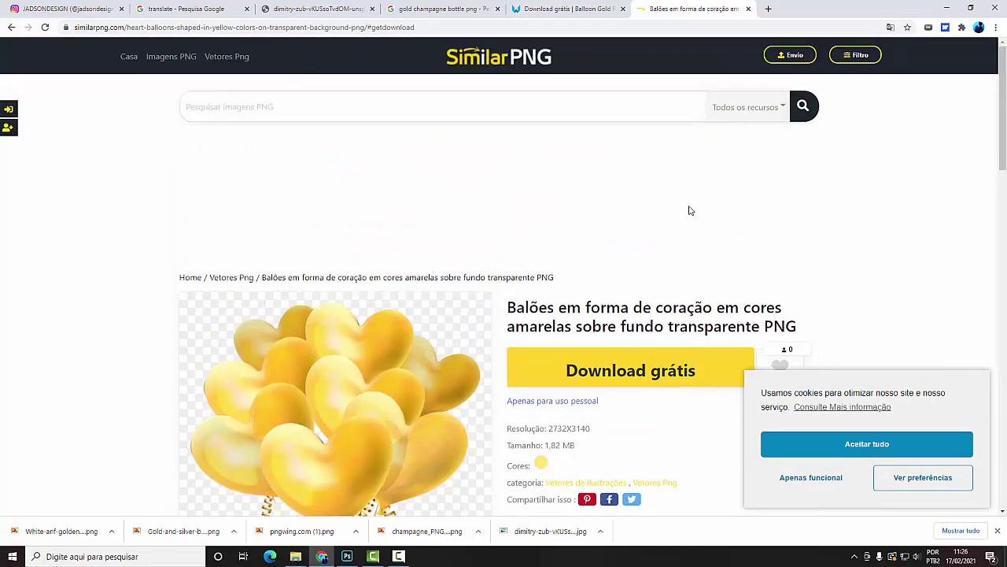
{"action": "left_click", "coordinate": [640, 368]}
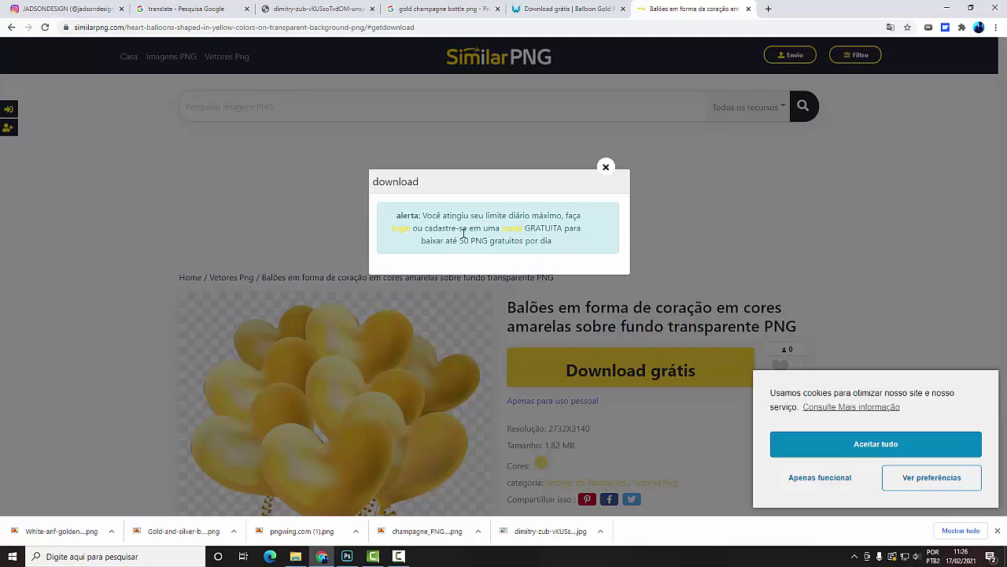
{"action": "left_click", "coordinate": [606, 167]}
{"action": "scroll", "coordinate": [315, 315], "scroll_direction": "down", "scroll_amount": 3}
{"action": "scroll", "coordinate": [218, 231], "scroll_direction": "down", "scroll_amount": 6}
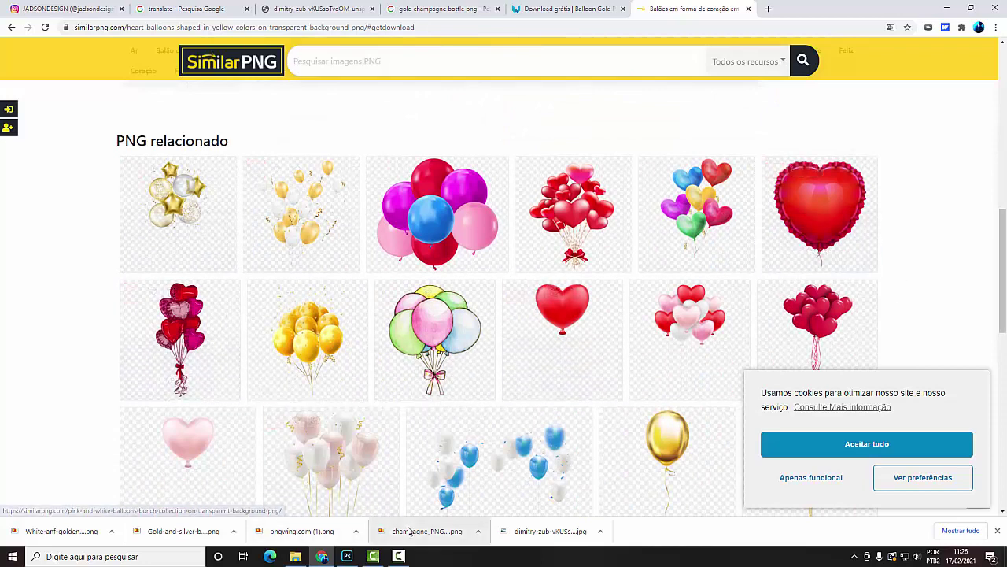
{"action": "mouse_move", "coordinate": [397, 531]}
{"action": "left_mouse_down"}
{"action": "mouse_move", "coordinate": [347, 548]}
{"action": "mouse_move", "coordinate": [422, 241]}
{"action": "left_mouse_up"}
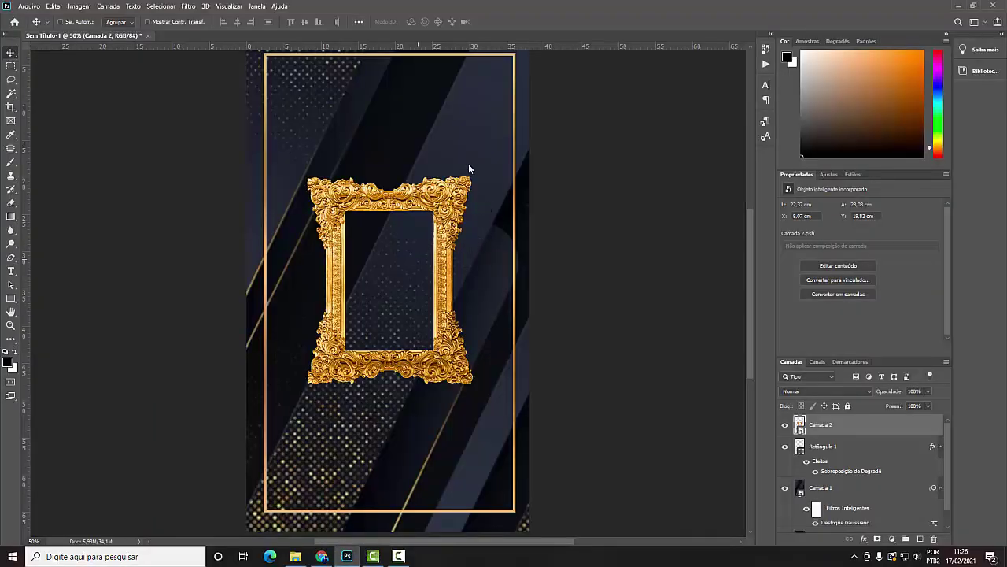
- Place the portrait photo and move its layer beneath the gold frame, centred in the opening
{"action": "key", "text": "Return"}
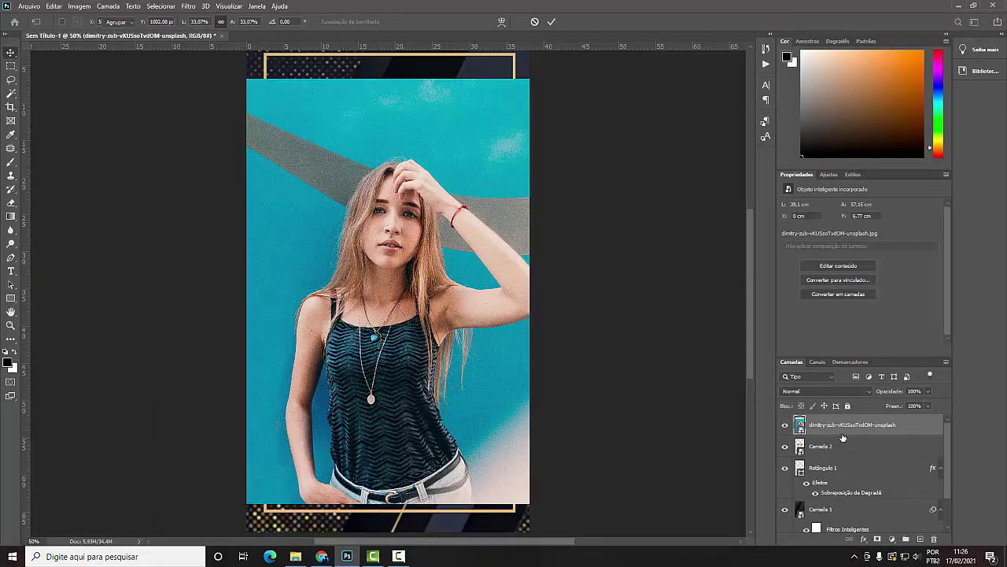
{"action": "mouse_move", "coordinate": [510, 315]}
{"action": "left_mouse_down"}
{"action": "mouse_move", "coordinate": [501, 336]}
{"action": "mouse_move", "coordinate": [306, 315]}
{"action": "mouse_move", "coordinate": [355, 312]}
{"action": "mouse_move", "coordinate": [406, 290]}
{"action": "left_mouse_up"}
{"action": "key", "text": "ctrl+t"}
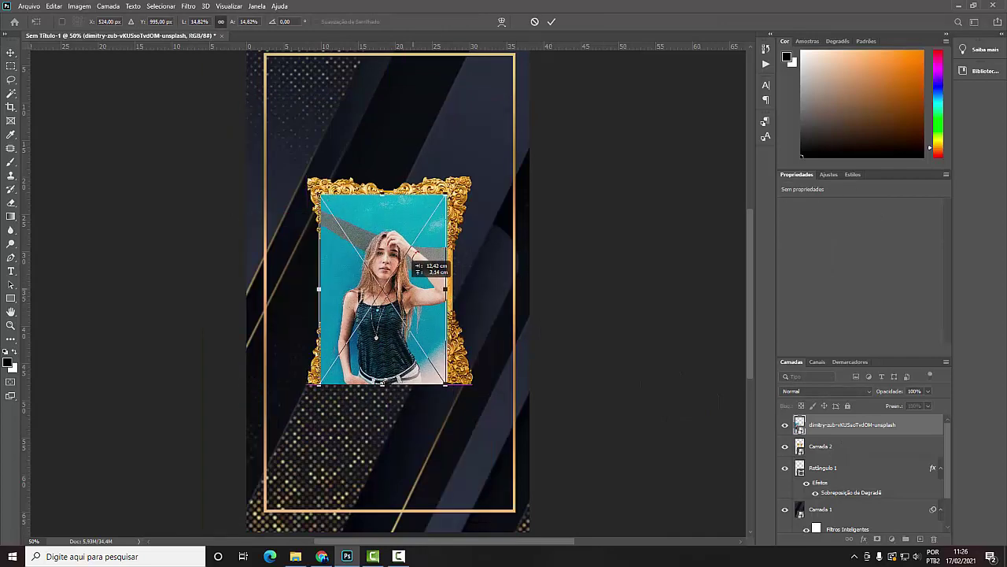
{"action": "key", "text": "Return"}
{"action": "left_click_drag", "start_coordinate": [850, 425], "coordinate": [853, 461]}
{"action": "left_click_drag", "start_coordinate": [547, 345], "coordinate": [553, 344]}
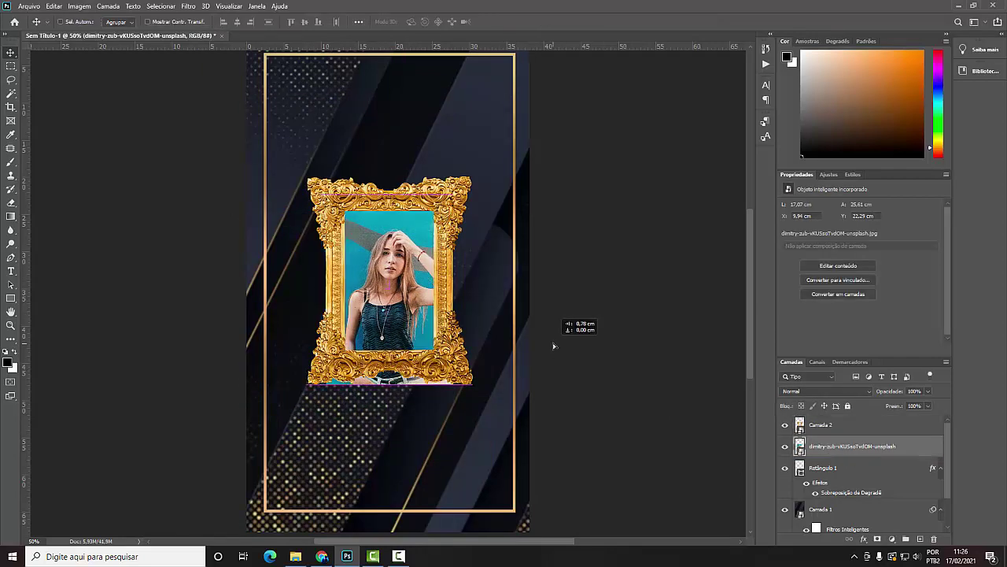
{"action": "key", "text": "ctrl+plus"}
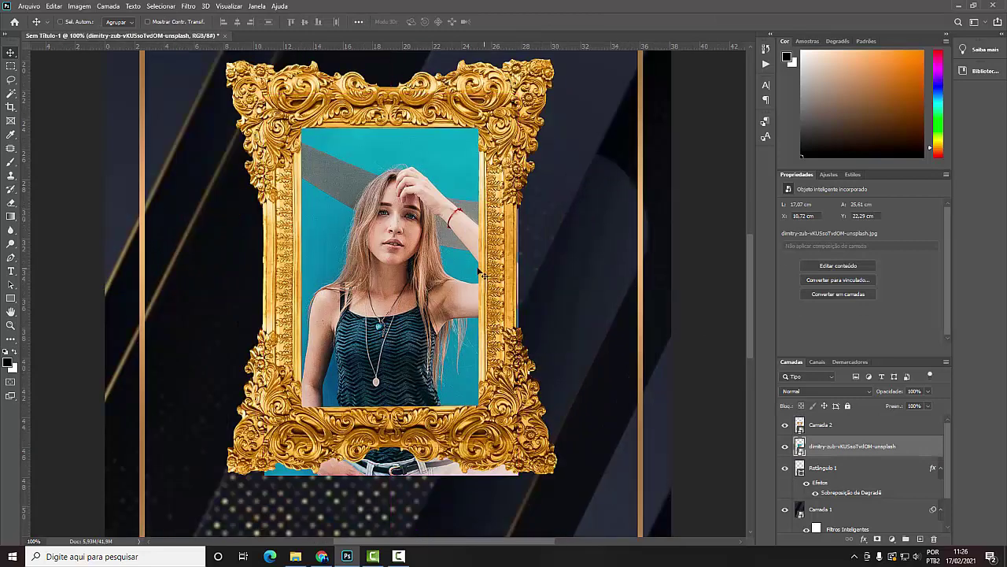
{"action": "mouse_move", "coordinate": [480, 271]}
{"action": "left_mouse_down"}
{"action": "mouse_move", "coordinate": [477, 254]}
{"action": "mouse_move", "coordinate": [483, 265]}
{"action": "left_mouse_up"}
- Enlarge and reposition the portrait with Free Transform so it fills the frame opening
{"action": "key", "text": "ctrl+t"}
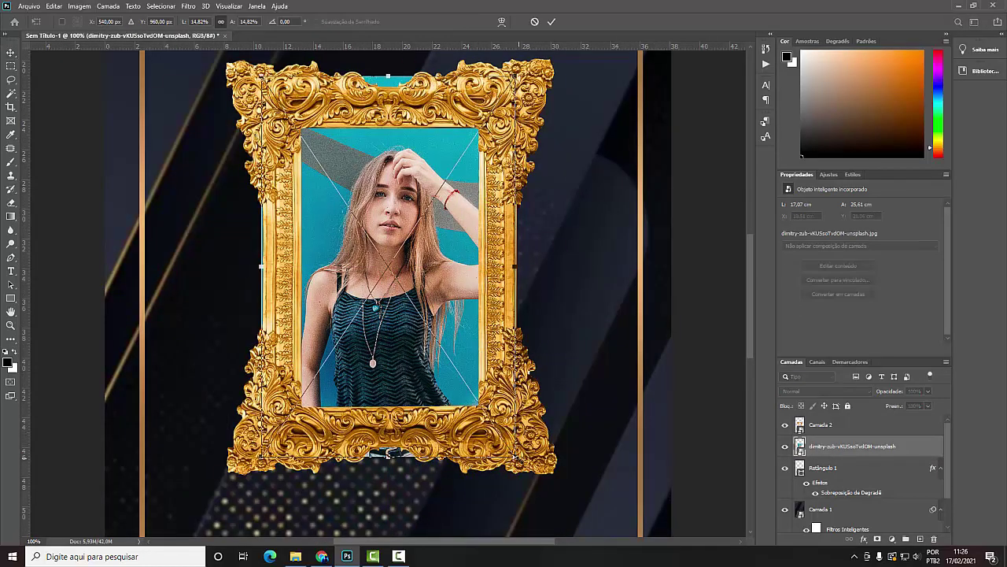
{"action": "left_click_drag", "start_coordinate": [443, 371], "coordinate": [466, 408]}
{"action": "left_click_drag", "start_coordinate": [536, 310], "coordinate": [556, 297]}
{"action": "key", "text": "Return"}
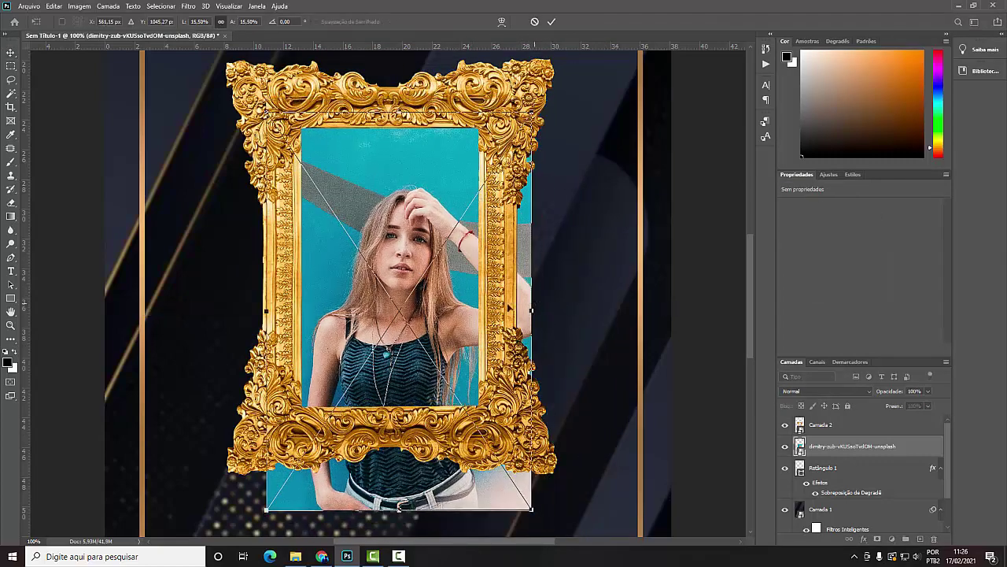
{"action": "left_click_drag", "start_coordinate": [483, 305], "coordinate": [507, 286]}
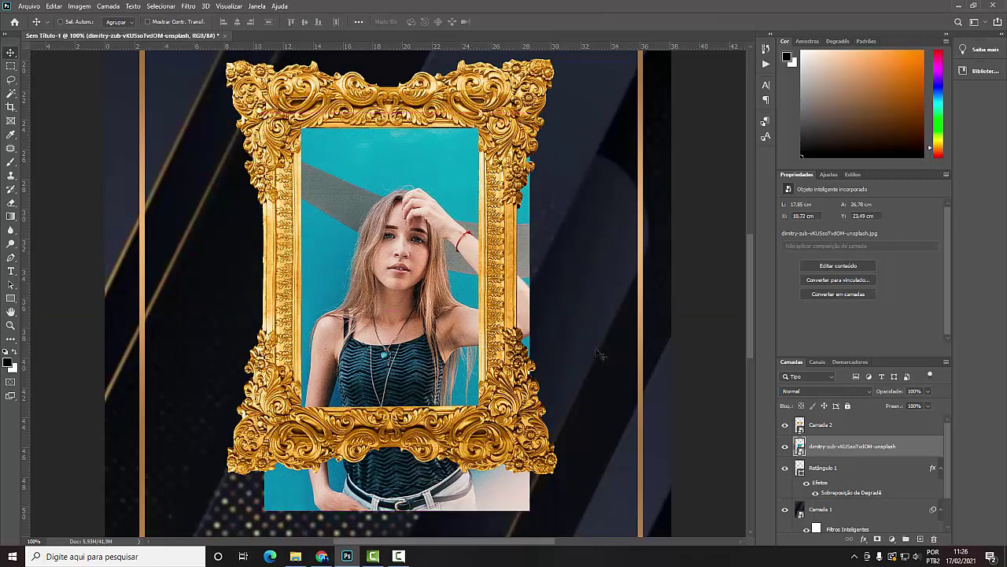
{"action": "scroll", "coordinate": [601, 355], "scroll_direction": "down", "scroll_amount": 1}
- Try masking the strip right of the frame, then undo that first attempt
{"action": "left_click", "coordinate": [878, 539]}
{"action": "key", "text": "e"}
{"action": "scroll", "coordinate": [417, 188], "scroll_direction": "up", "scroll_amount": 1}
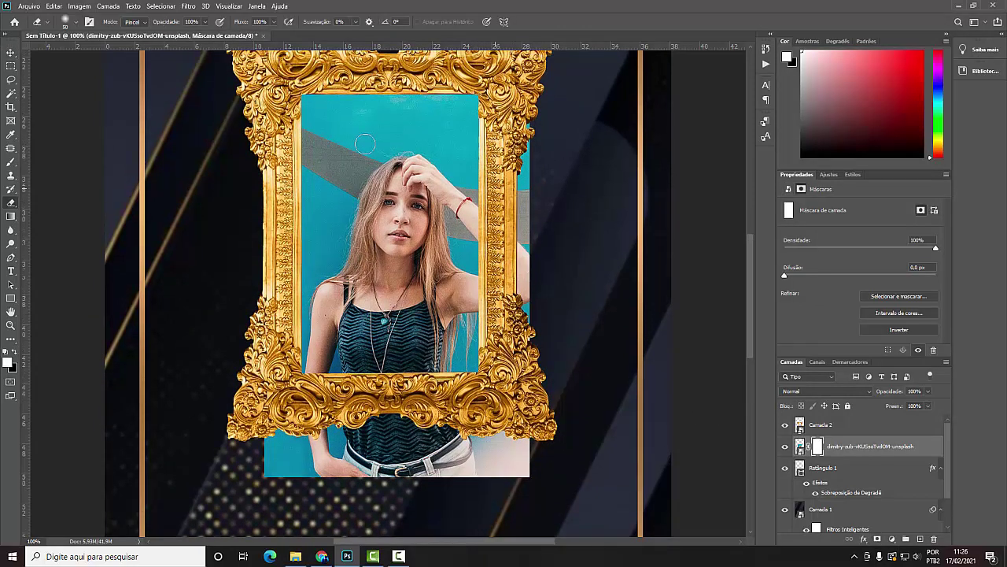
{"action": "scroll", "coordinate": [417, 187], "scroll_direction": "up", "scroll_amount": 1}
{"action": "scroll", "coordinate": [504, 227], "scroll_direction": "up", "scroll_amount": 1}
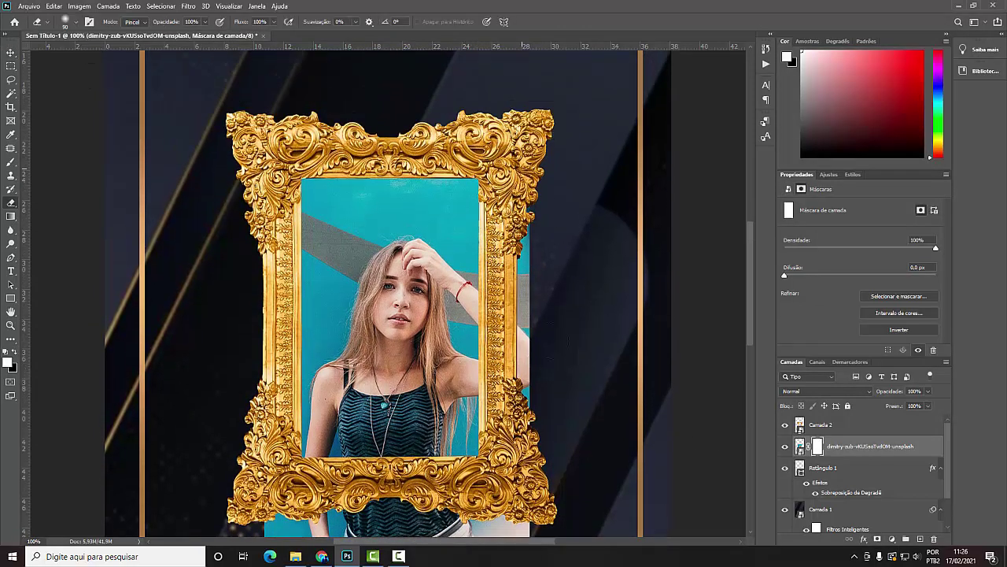
{"action": "left_click_drag", "start_coordinate": [526, 220], "coordinate": [523, 405]}
{"action": "scroll", "coordinate": [431, 508], "scroll_direction": "down", "scroll_amount": 2}
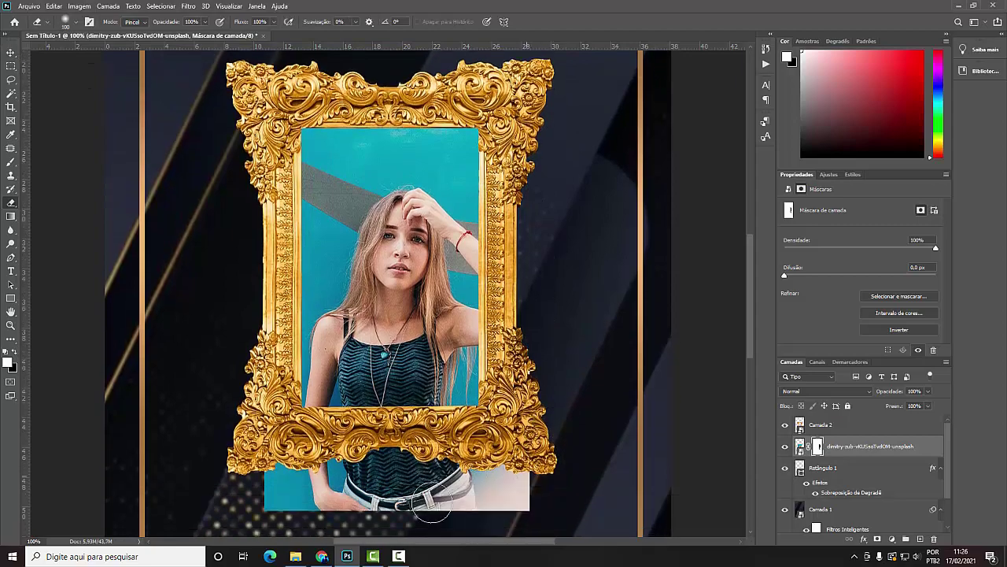
{"action": "left_click", "coordinate": [322, 556]}
{"action": "left_click", "coordinate": [322, 556]}
{"action": "scroll", "coordinate": [669, 373], "scroll_direction": "down", "scroll_amount": 2}
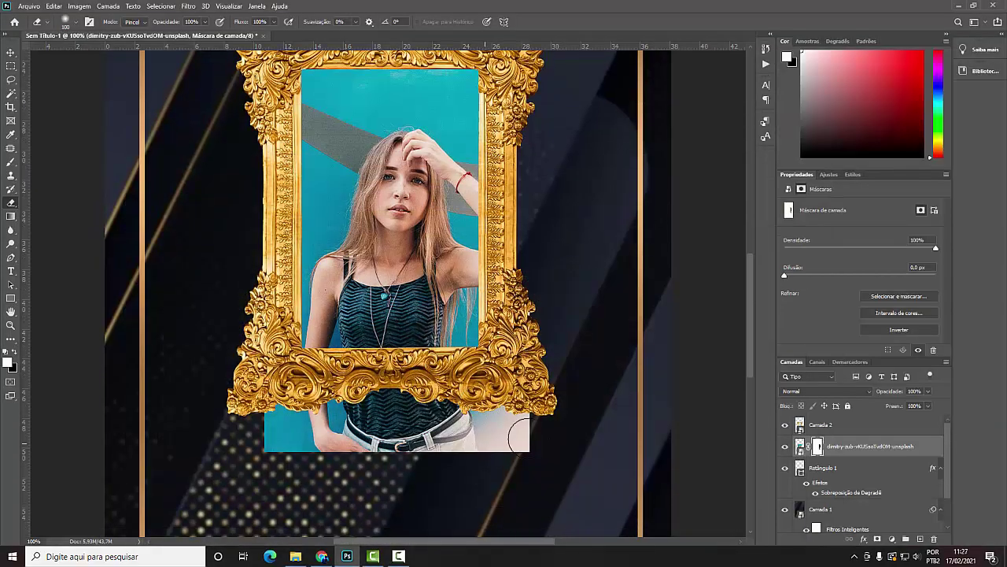
{"action": "scroll", "coordinate": [669, 373], "scroll_direction": "down", "scroll_amount": 2}
{"action": "scroll", "coordinate": [620, 298], "scroll_direction": "up", "scroll_amount": 1}
{"action": "scroll", "coordinate": [606, 283], "scroll_direction": "up", "scroll_amount": 2}
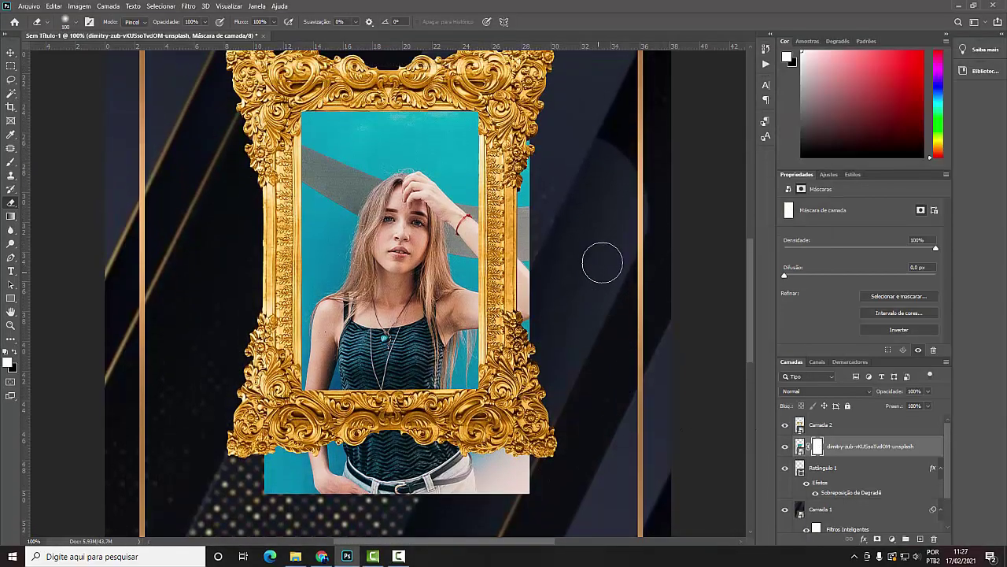
{"action": "scroll", "coordinate": [603, 263], "scroll_direction": "up", "scroll_amount": 1}
{"action": "key", "text": "ctrl+2"}
{"action": "scroll", "coordinate": [411, 303], "scroll_direction": "up", "scroll_amount": 1}
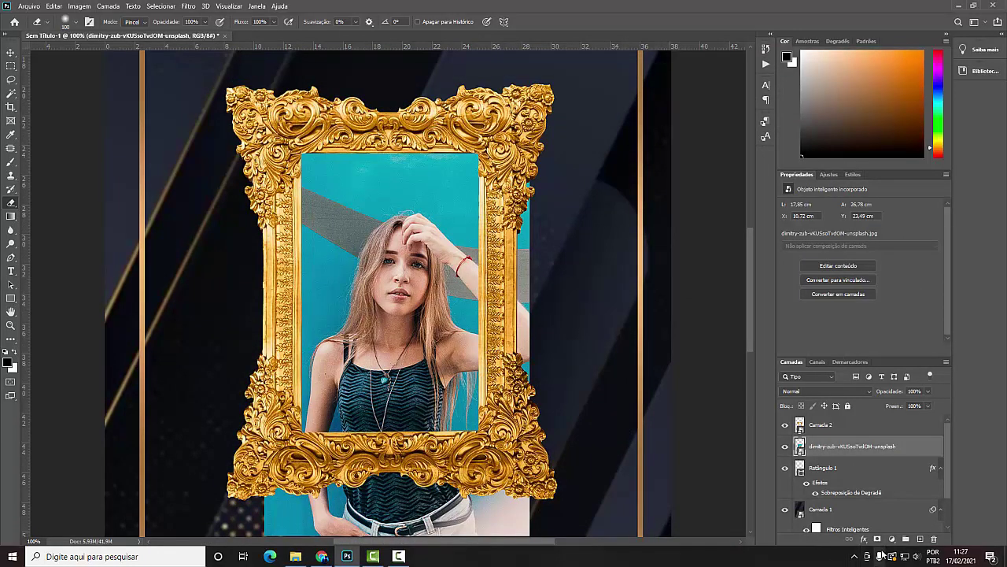
- With a fresh mask and 200 px brush, hide the portrait right of and below the frame
{"action": "left_click", "coordinate": [878, 540]}
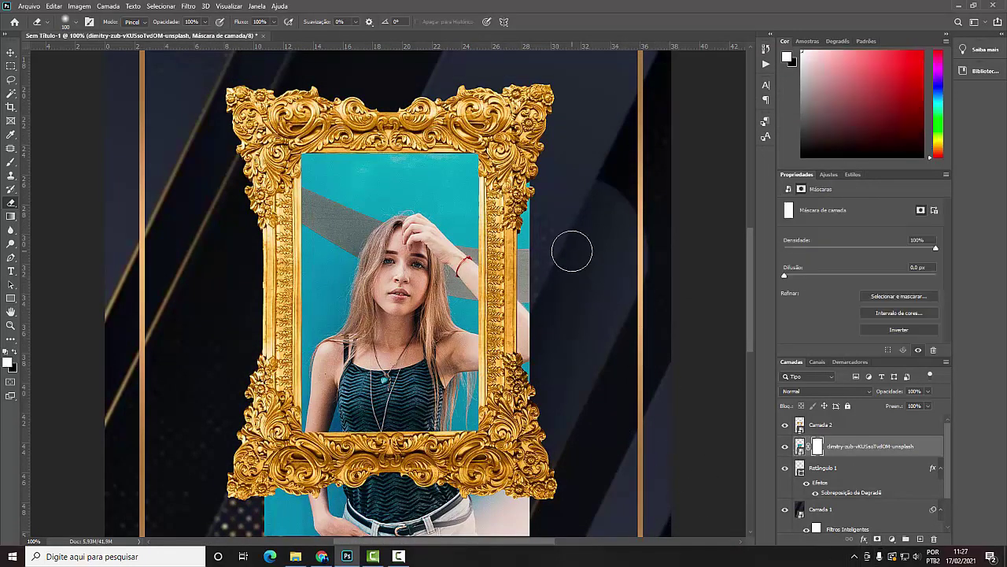
{"action": "key", "text": "bracketright"}
{"action": "key", "text": "bracketright"}
{"action": "key", "text": "bracketright"}
{"action": "mouse_move", "coordinate": [580, 461]}
{"action": "left_mouse_down"}
{"action": "mouse_move", "coordinate": [501, 223]}
{"action": "mouse_move", "coordinate": [572, 142]}
{"action": "left_mouse_up"}
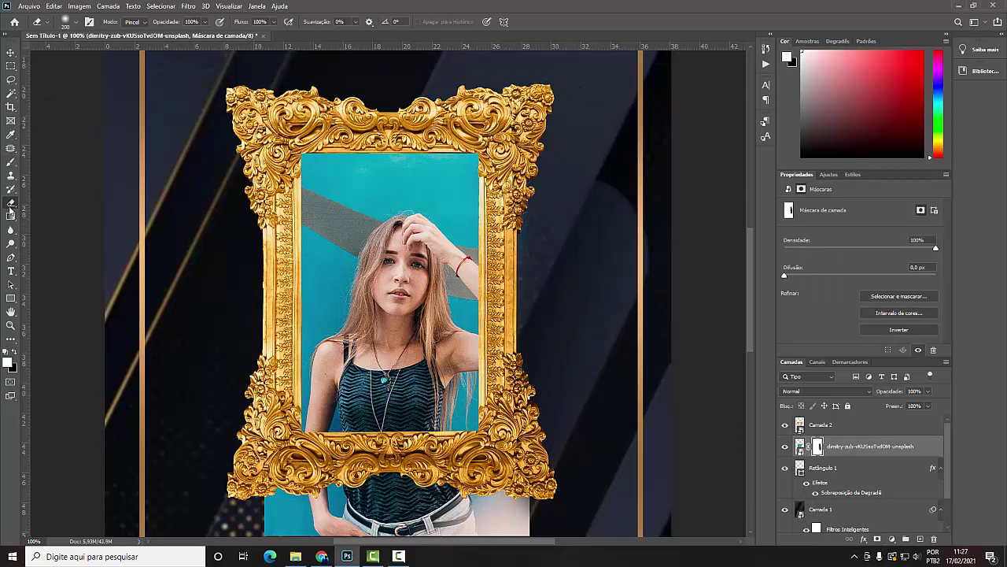
{"action": "left_click", "coordinate": [79, 26]}
{"action": "left_click", "coordinate": [621, 236]}
{"action": "mouse_move", "coordinate": [562, 472]}
{"action": "left_mouse_down"}
{"action": "mouse_move", "coordinate": [573, 470]}
{"action": "mouse_move", "coordinate": [383, 461]}
{"action": "left_mouse_up"}
- Zoom out to fit the flyer and toggle the portrait's visibility to compare
{"action": "scroll", "coordinate": [573, 470], "scroll_direction": "down", "scroll_amount": 2}
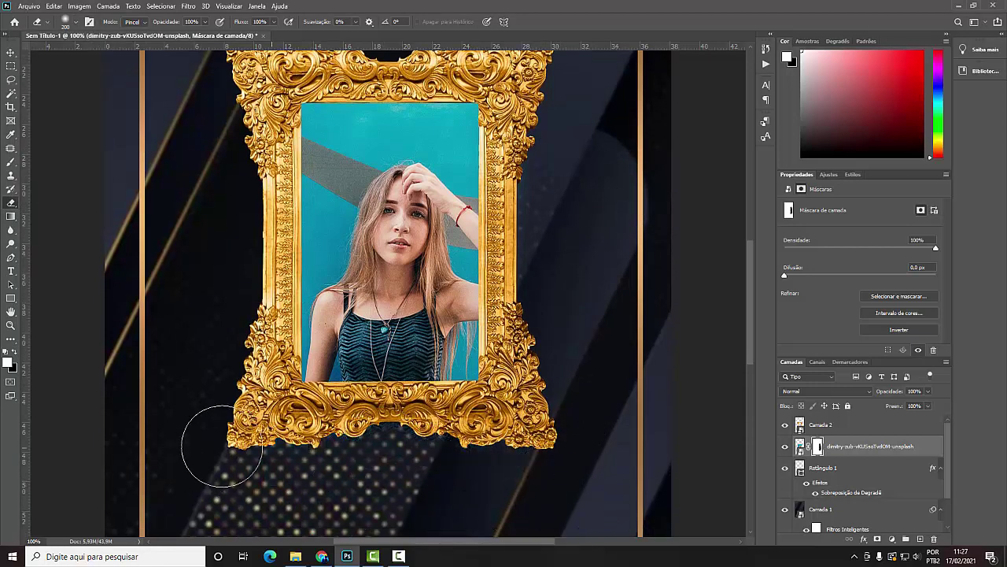
{"action": "scroll", "coordinate": [193, 367], "scroll_direction": "up", "scroll_amount": 2}
{"action": "scroll", "coordinate": [203, 355], "scroll_direction": "up", "scroll_amount": 3}
{"action": "key", "text": "v"}
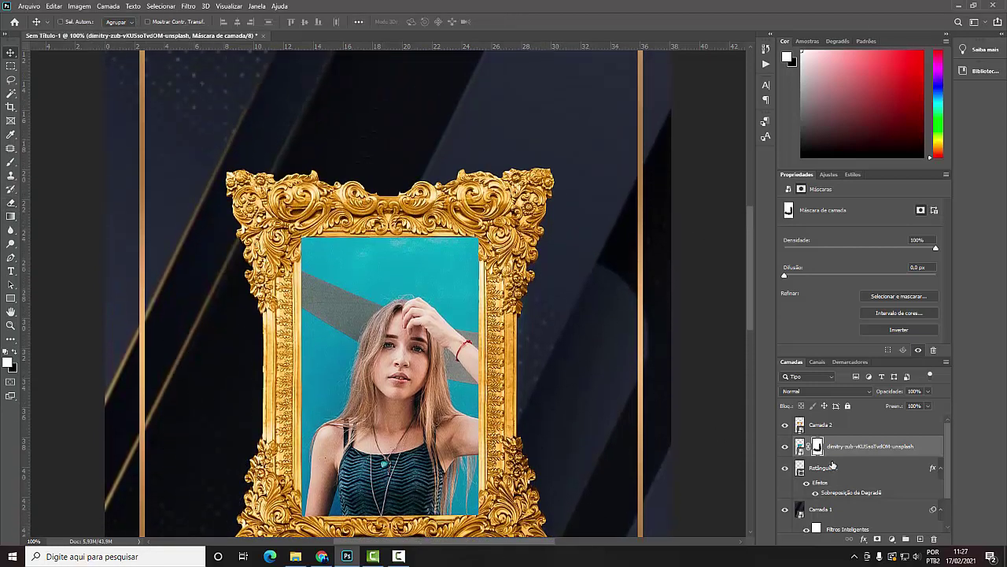
{"action": "key", "text": "ctrl+minus"}
{"action": "key", "text": "ctrl+minus"}
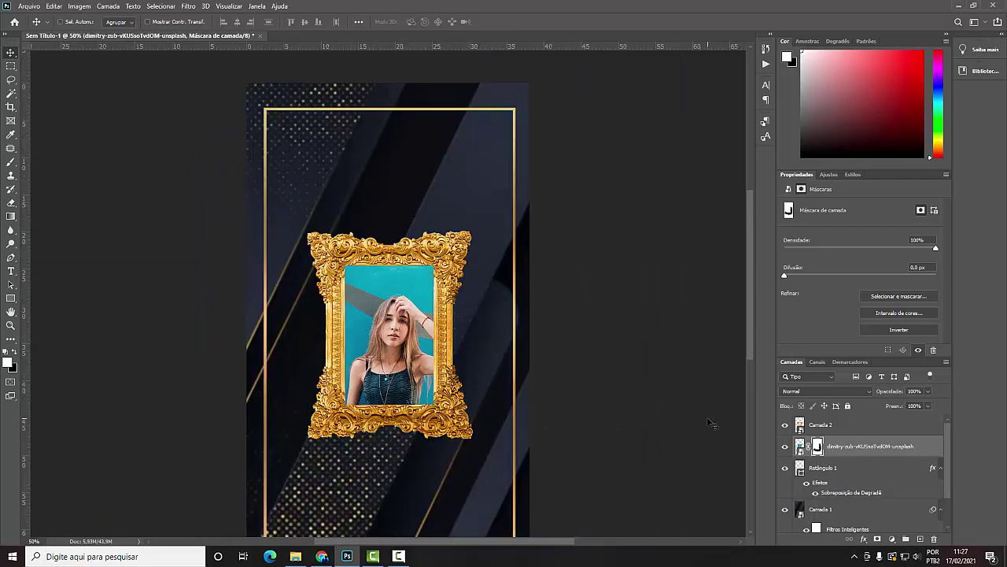
{"action": "key", "text": "ctrl+plus"}
{"action": "key", "text": "ctrl+minus"}
{"action": "key", "text": "ctrl+minus"}
{"action": "key", "text": "ctrl+plus"}
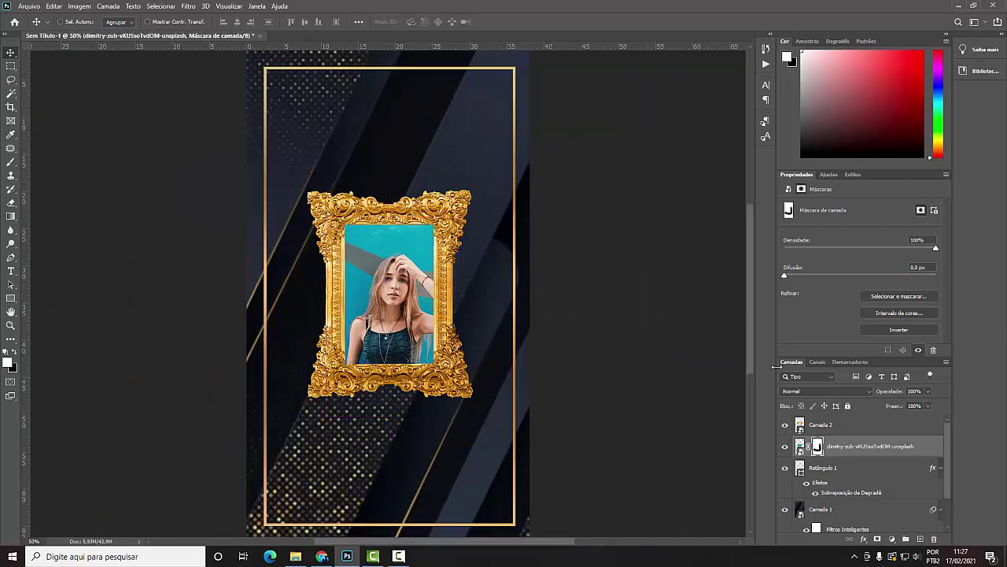
{"action": "left_click", "coordinate": [869, 431]}
{"action": "left_click", "coordinate": [860, 451]}
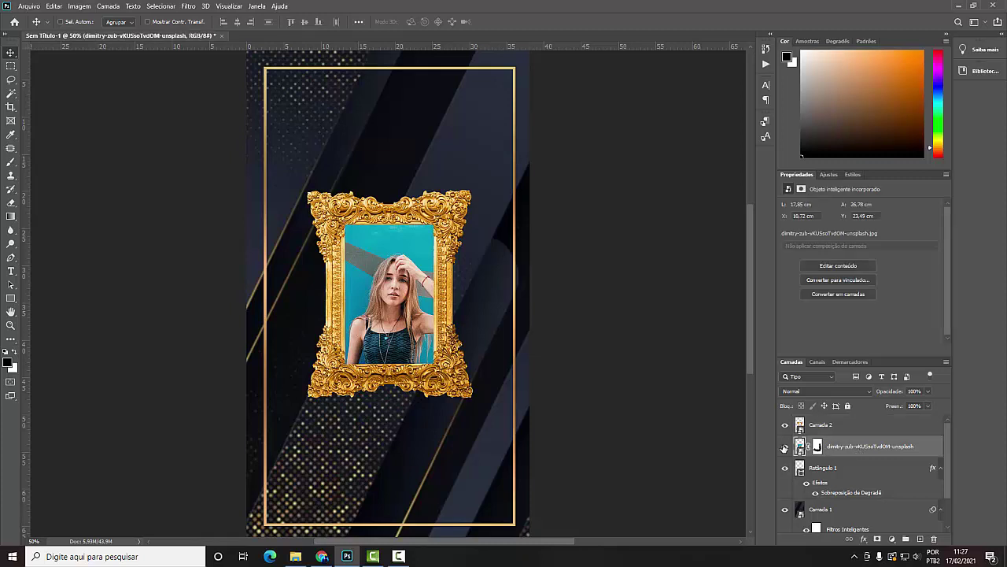
{"action": "left_click", "coordinate": [784, 446]}
{"action": "left_click", "coordinate": [785, 446]}
- Group the frame and portrait layers into a group named 'foto + quadro'
{"action": "left_click", "coordinate": [837, 427], "text": "shift"}
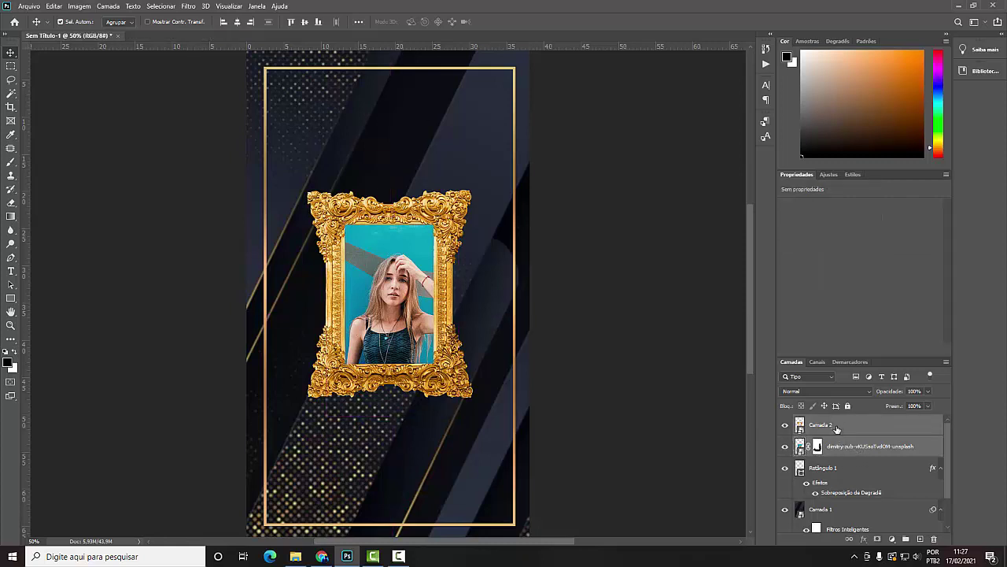
{"action": "key", "text": "ctrl+g"}
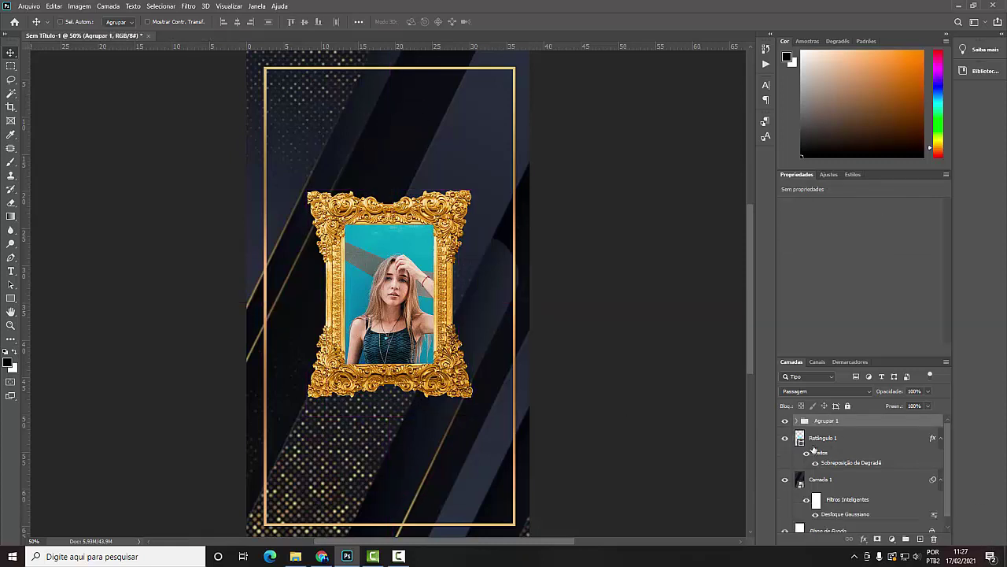
{"action": "type", "text": "foto + q"}
{"action": "type", "text": "uadro"}
{"action": "key", "text": "Return"}
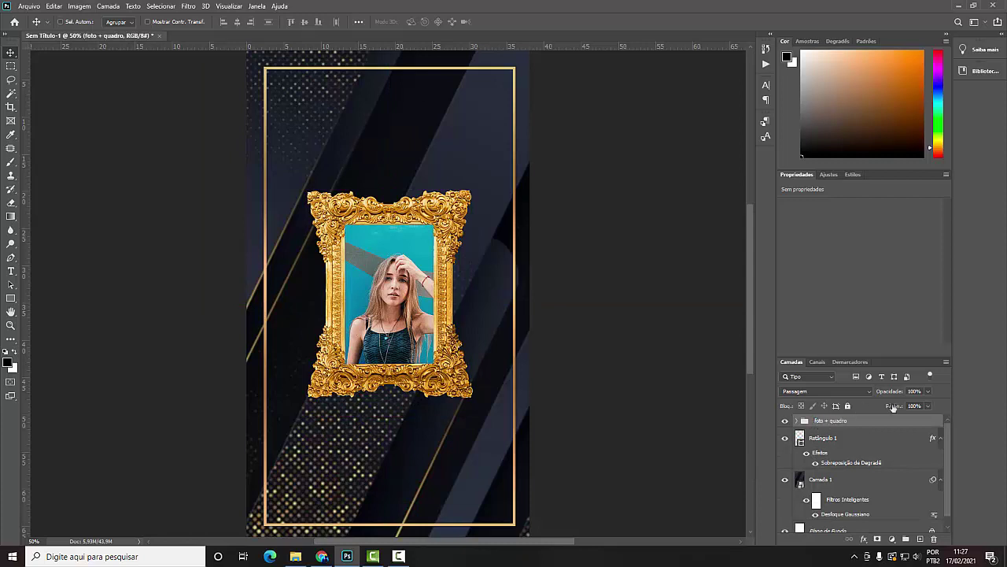
- Group the gradient rectangle Retângulo 1 and blurred backdrop Camada 1 into the bg group
{"action": "left_click", "coordinate": [827, 438]}
{"action": "left_click", "coordinate": [824, 478], "text": "shift"}
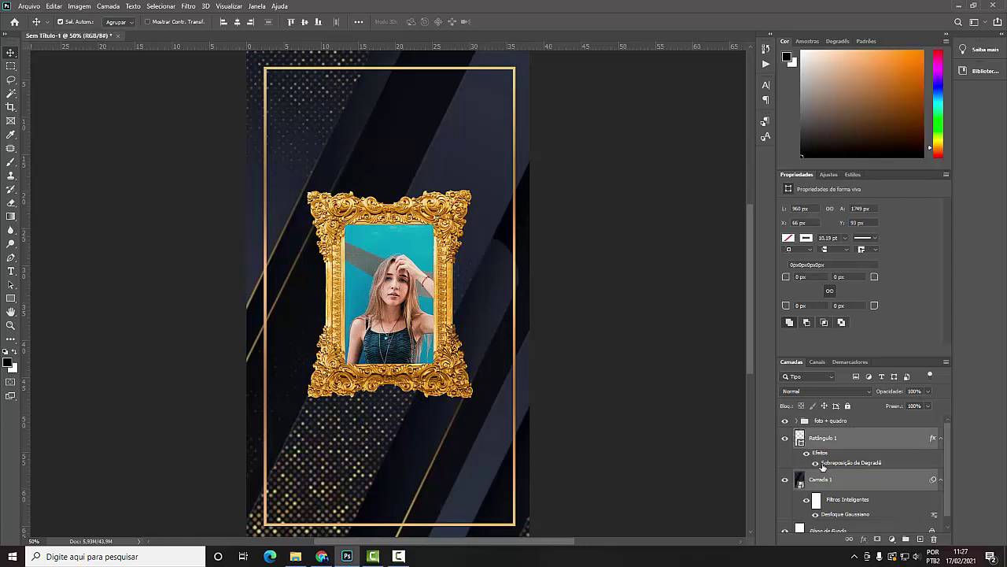
{"action": "key", "text": "ctrl+g"}
{"action": "type", "text": "bg"}
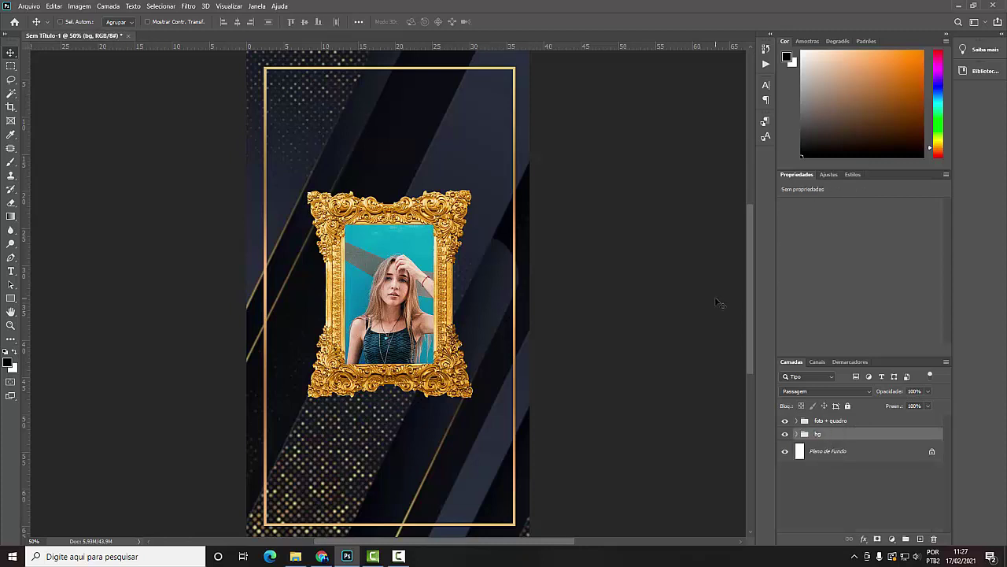
{"action": "left_click", "coordinate": [296, 557]}
- Place the downloaded pngwing.com (1) gold balloons behind the frame's left side
{"action": "left_click", "coordinate": [315, 557]}
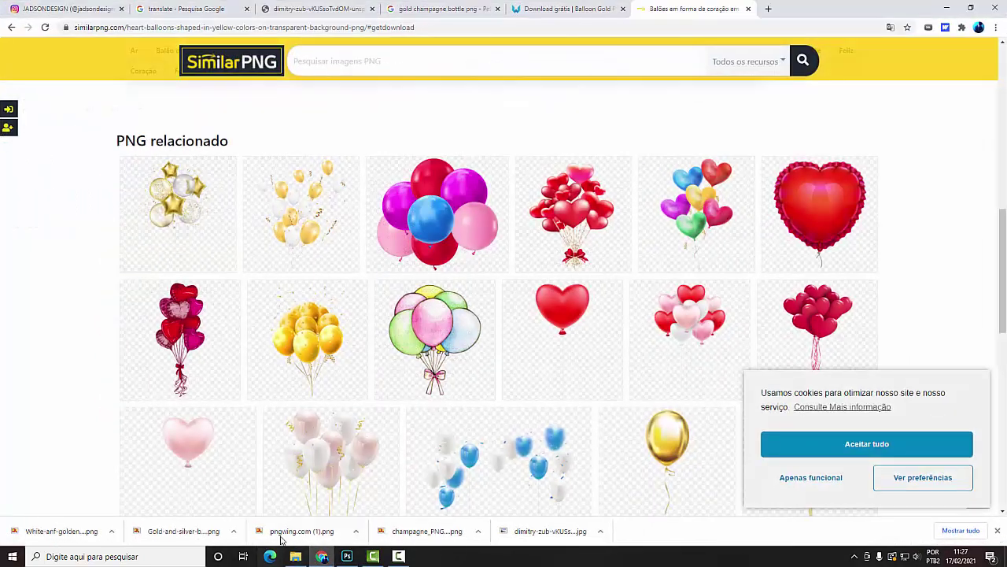
{"action": "left_click", "coordinate": [356, 532]}
{"action": "left_click", "coordinate": [398, 504]}
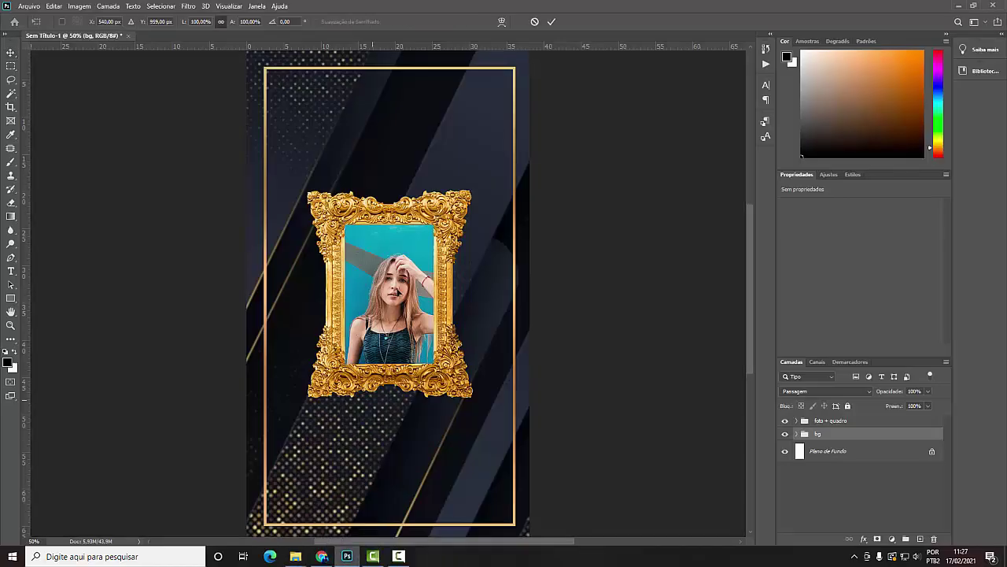
{"action": "mouse_move", "coordinate": [355, 561]}
{"action": "left_mouse_down"}
{"action": "mouse_move", "coordinate": [452, 293]}
{"action": "mouse_move", "coordinate": [379, 247]}
{"action": "mouse_move", "coordinate": [385, 227]}
{"action": "left_mouse_up"}
{"action": "key", "text": "Return"}
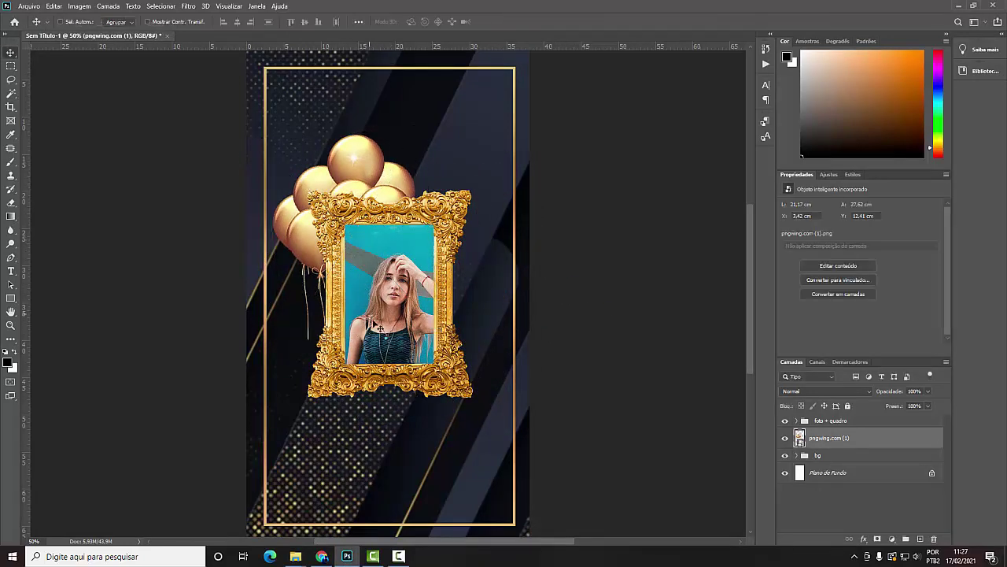
{"action": "mouse_move", "coordinate": [365, 274]}
{"action": "left_mouse_down"}
{"action": "mouse_move", "coordinate": [385, 292]}
{"action": "mouse_move", "coordinate": [352, 301]}
{"action": "left_mouse_up"}
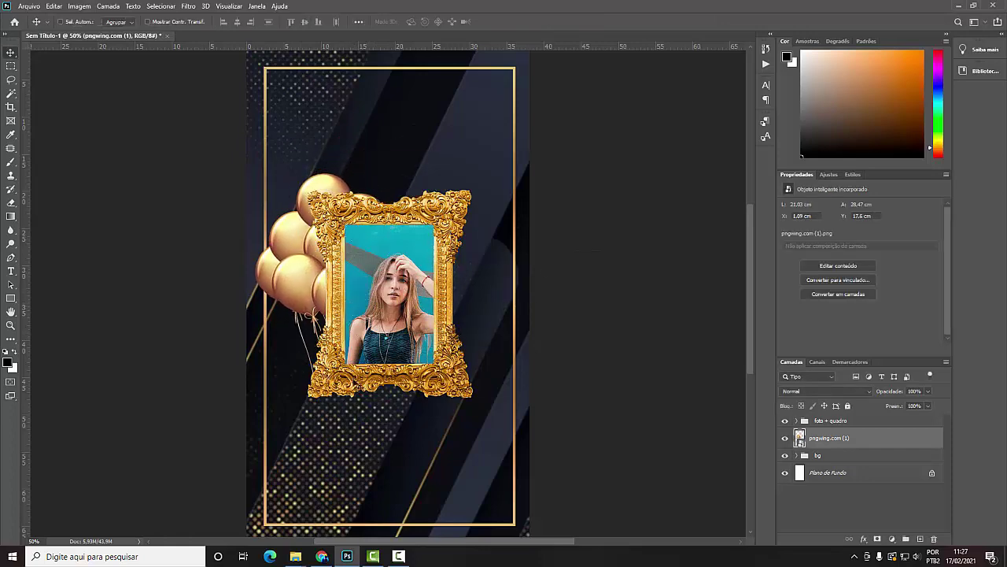
- Rotate the gold balloon bunch to tilt it beside the frame
{"action": "key", "text": "ctrl+minus"}
{"action": "key", "text": "ctrl+plus"}
{"action": "key", "text": "ctrl+t"}
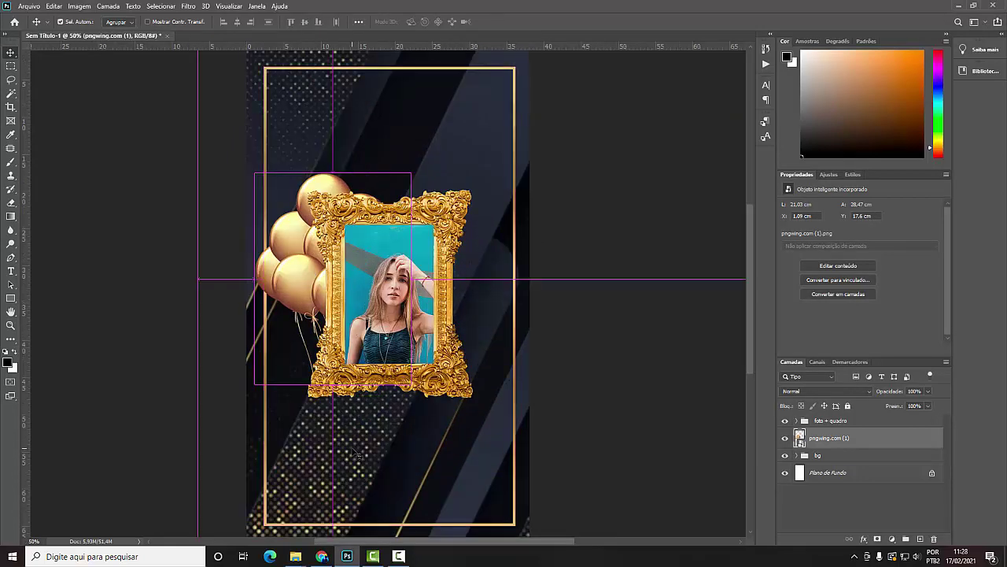
{"action": "left_click_drag", "start_coordinate": [342, 401], "coordinate": [380, 398]}
{"action": "mouse_move", "coordinate": [423, 245]}
{"action": "left_mouse_down"}
{"action": "mouse_move", "coordinate": [459, 191]}
{"action": "mouse_move", "coordinate": [401, 289]}
{"action": "left_mouse_up"}
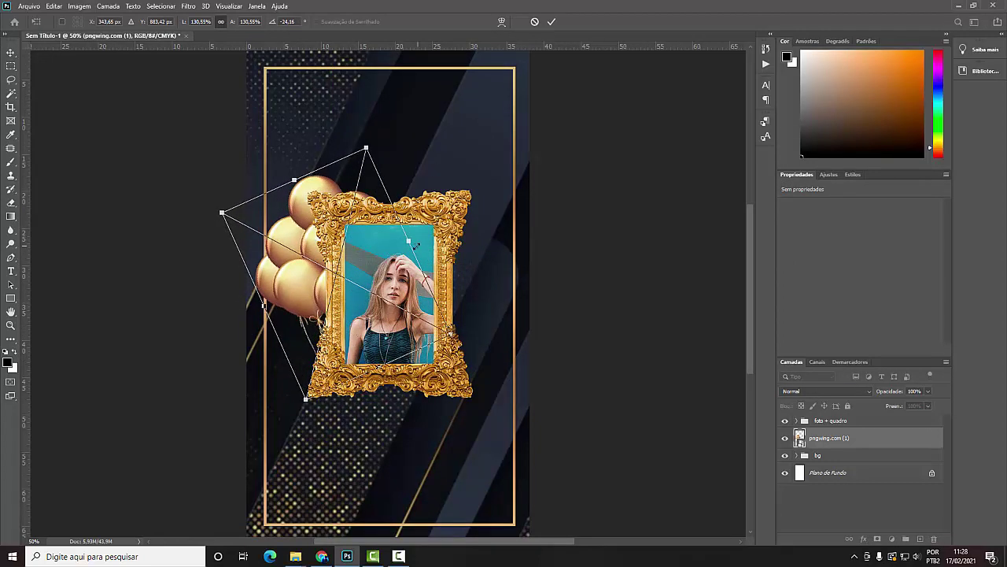
{"action": "key", "text": "Return"}
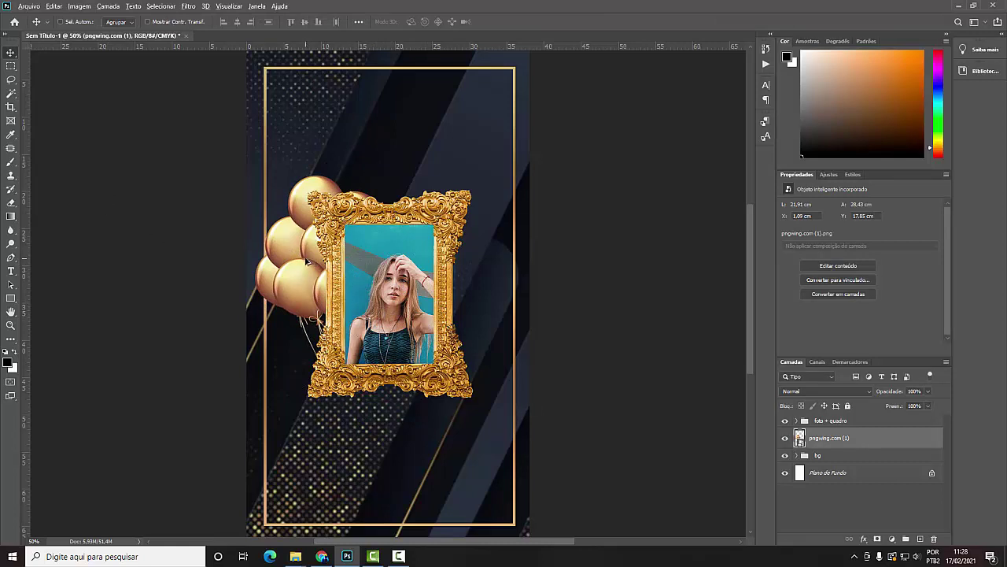
- Duplicate the balloons, flip the copy, and set it behind the frame's right side
{"action": "left_click_drag", "start_coordinate": [302, 286], "coordinate": [403, 187]}
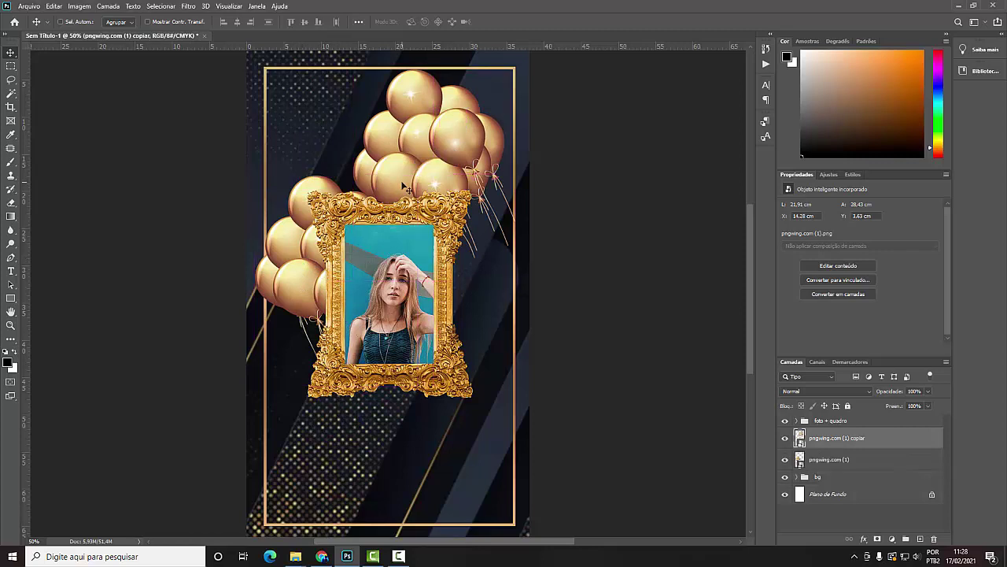
{"action": "key", "text": "ctrl+t"}
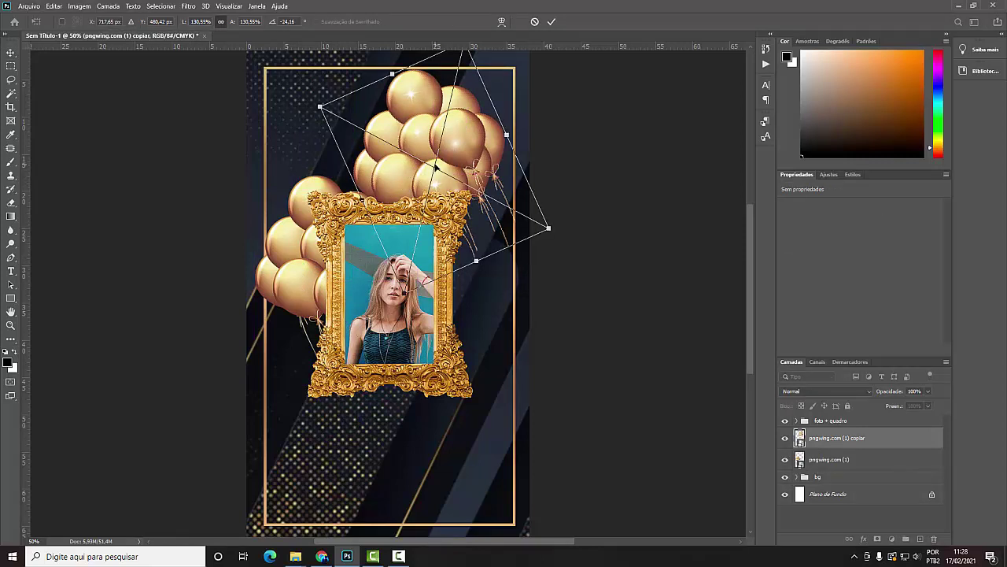
{"action": "right_click", "coordinate": [437, 166]}
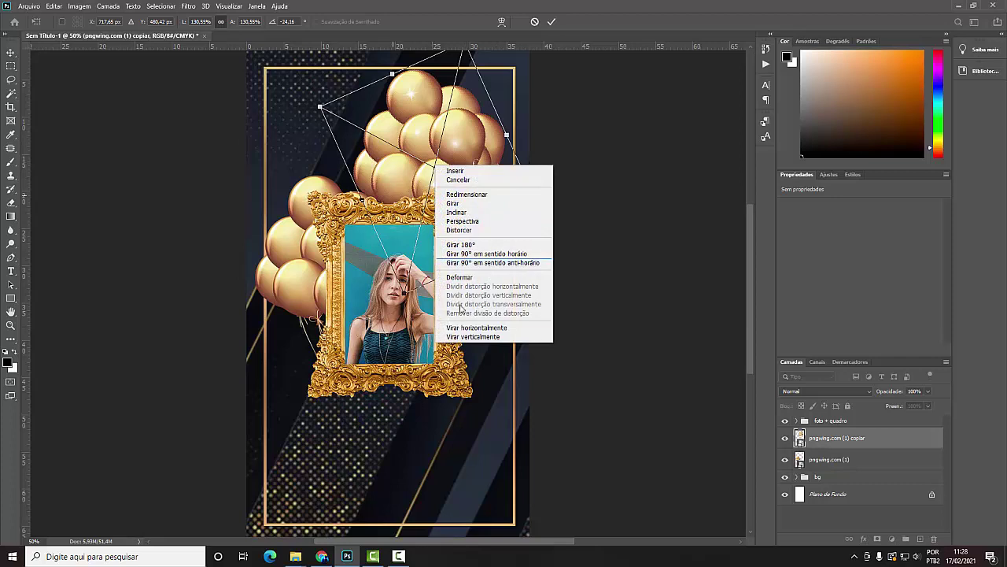
{"action": "left_click", "coordinate": [471, 336]}
{"action": "left_click_drag", "start_coordinate": [473, 252], "coordinate": [475, 297]}
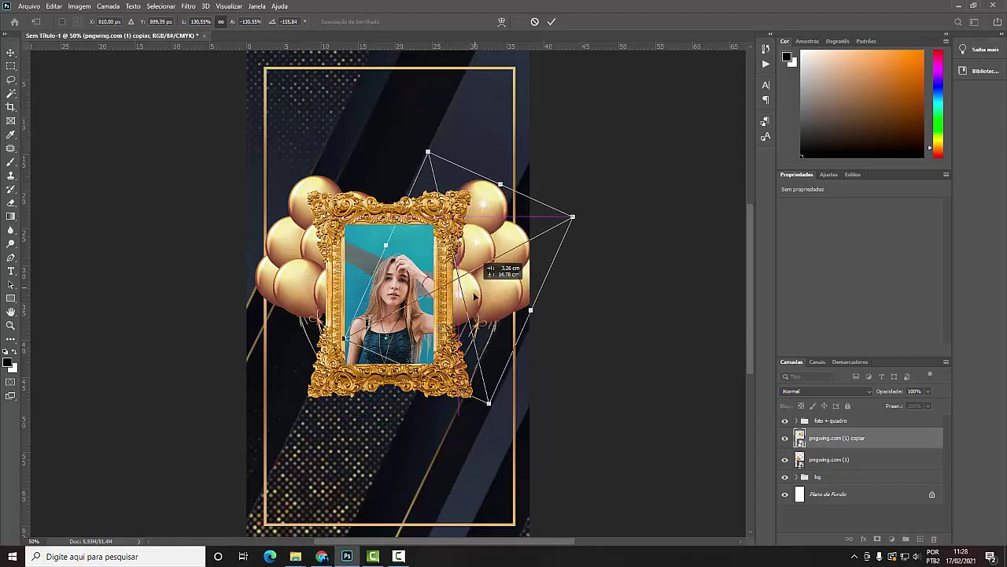
{"action": "key", "text": "Return"}
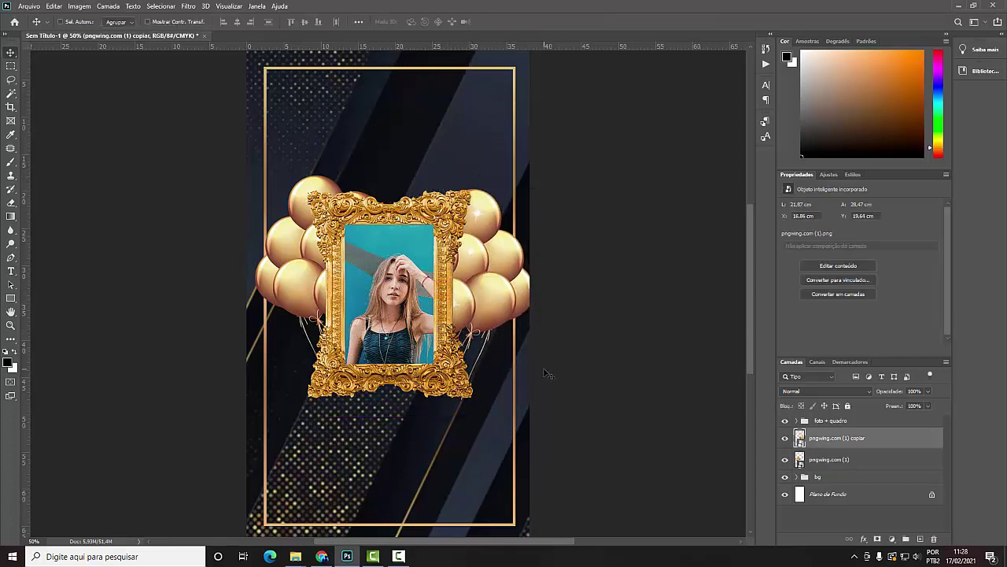
- Bring the gold-and-silver balloons PNG from the Desktop folder into the flyer
{"action": "left_click", "coordinate": [322, 556]}
{"action": "mouse_move", "coordinate": [295, 557]}
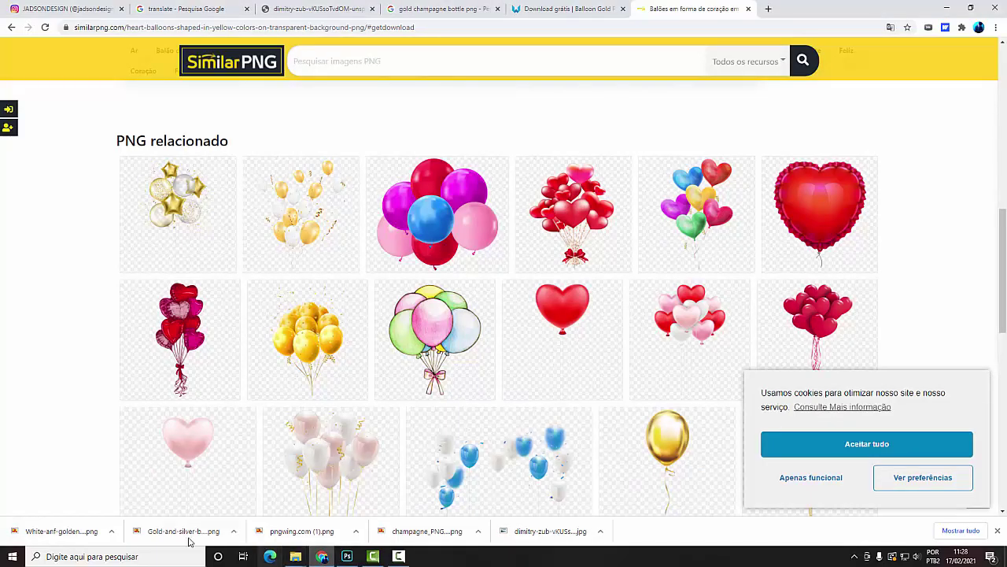
{"action": "left_click", "coordinate": [294, 557]}
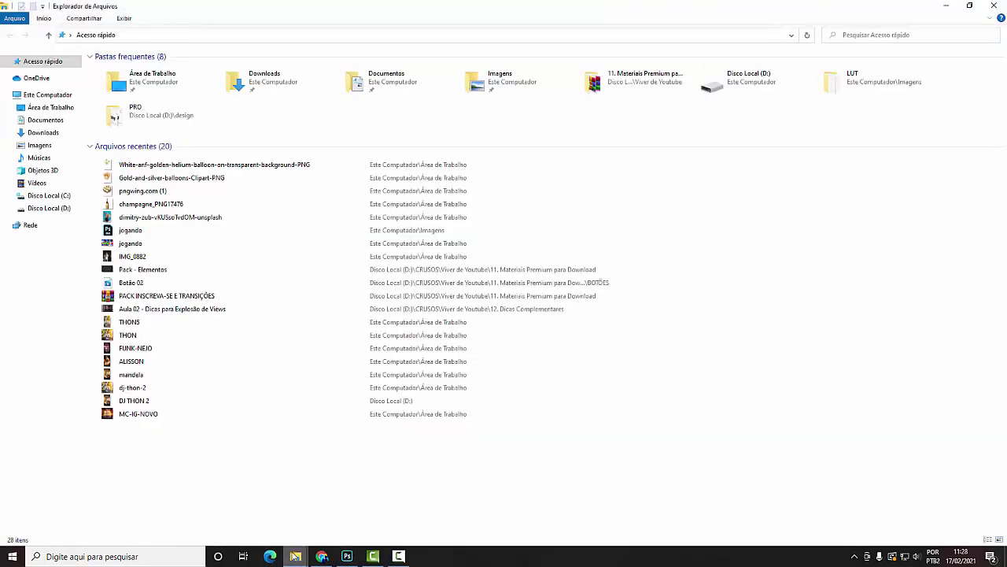
{"action": "double_click", "coordinate": [152, 79]}
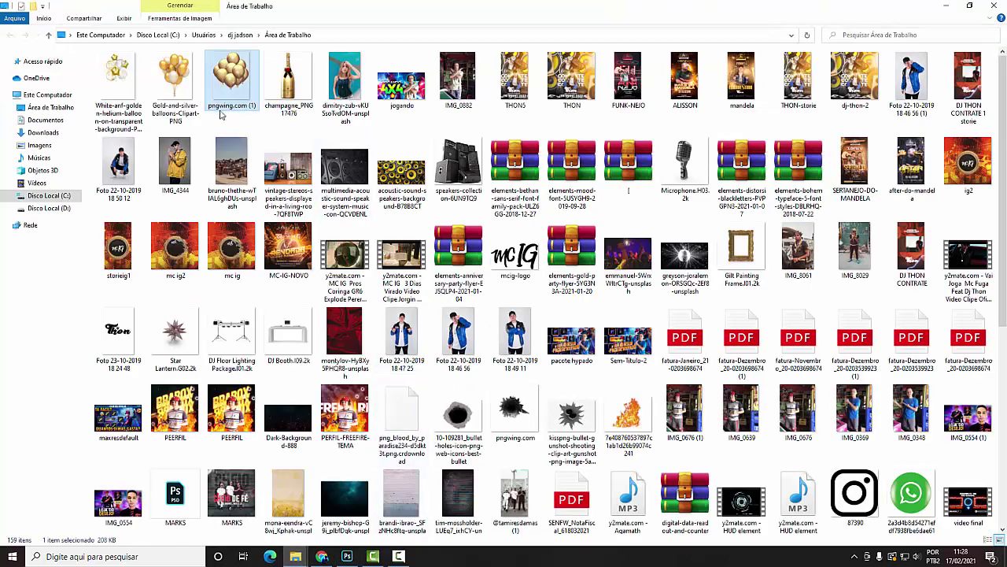
{"action": "mouse_move", "coordinate": [174, 83]}
{"action": "left_mouse_down"}
{"action": "mouse_move", "coordinate": [348, 551]}
{"action": "mouse_move", "coordinate": [522, 365]}
{"action": "left_mouse_up"}
- Position the gold-and-silver balloons bottom-left and move the layer into the bg group
{"action": "left_click_drag", "start_coordinate": [457, 314], "coordinate": [366, 448]}
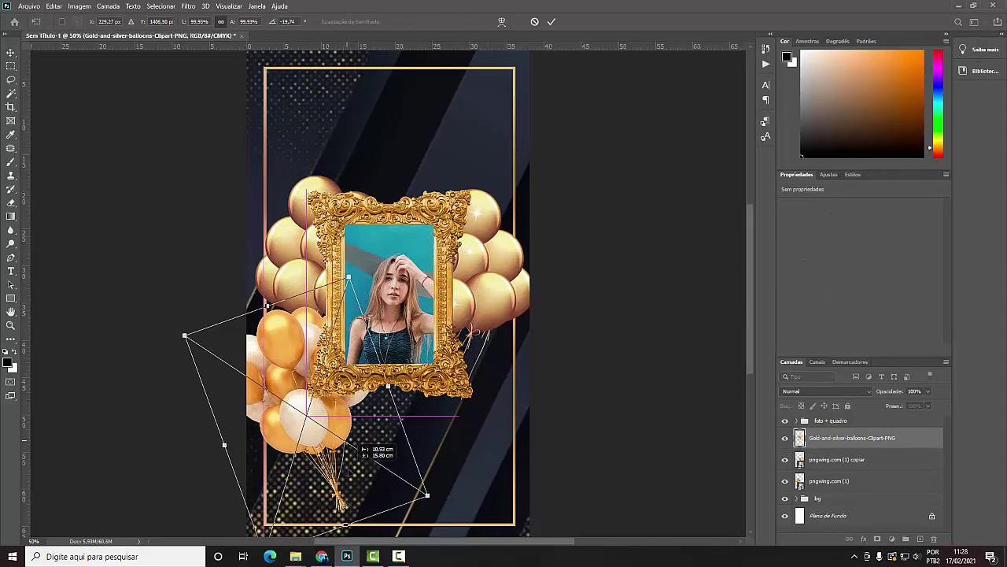
{"action": "scroll", "coordinate": [366, 449], "scroll_direction": "down", "scroll_amount": 1}
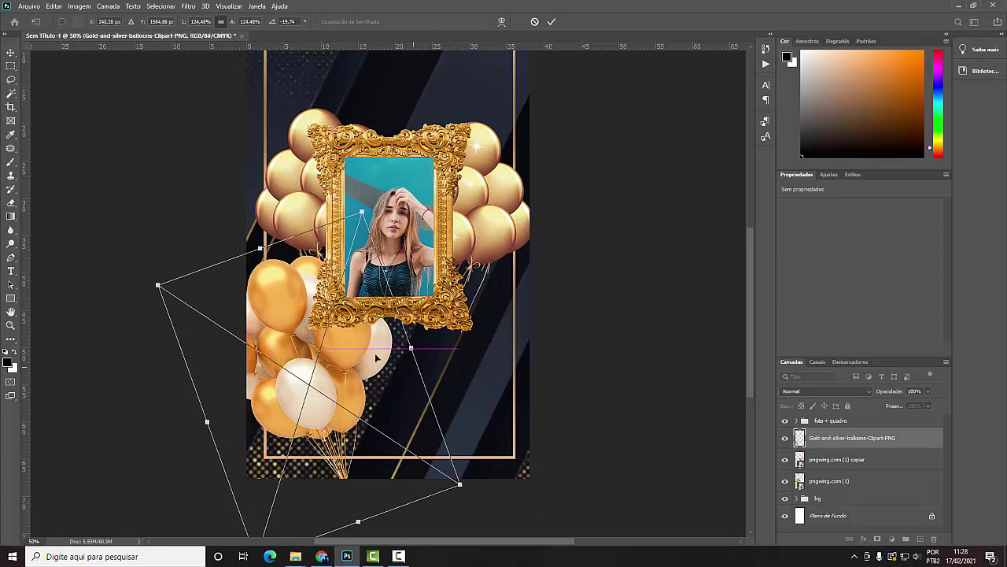
{"action": "left_click_drag", "start_coordinate": [378, 370], "coordinate": [338, 268]}
{"action": "key", "text": "Return"}
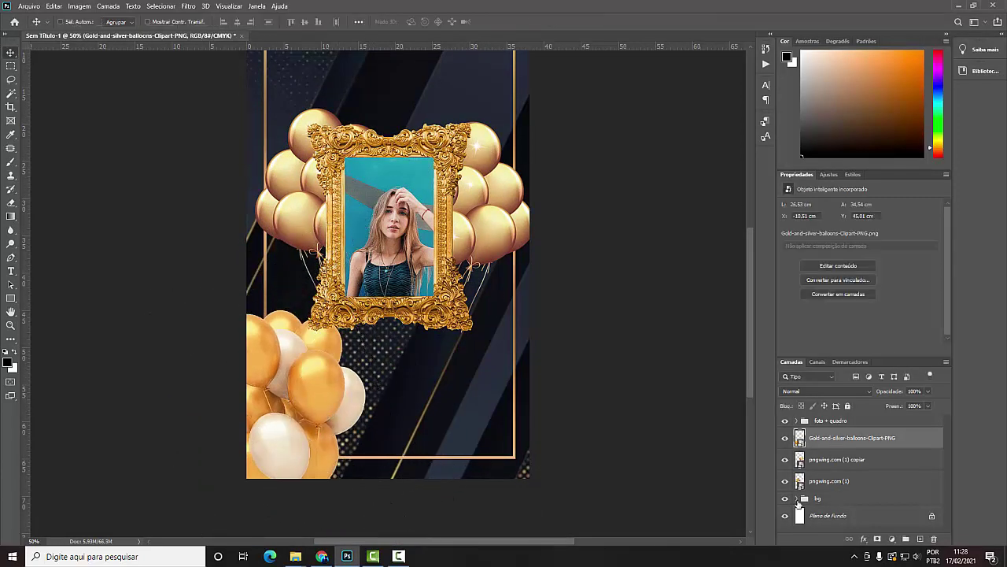
{"action": "left_click", "coordinate": [798, 499]}
{"action": "left_click_drag", "start_coordinate": [834, 438], "coordinate": [823, 506]}
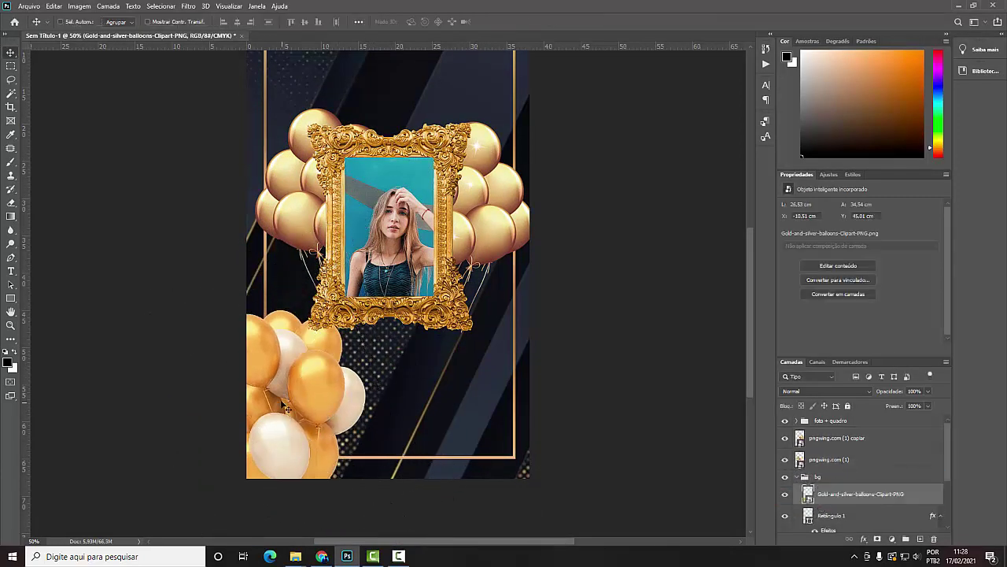
- Duplicate the balloons to the bottom-right and flip the copy horizontally
{"action": "left_click_drag", "start_coordinate": [287, 409], "coordinate": [476, 398], "text": "alt"}
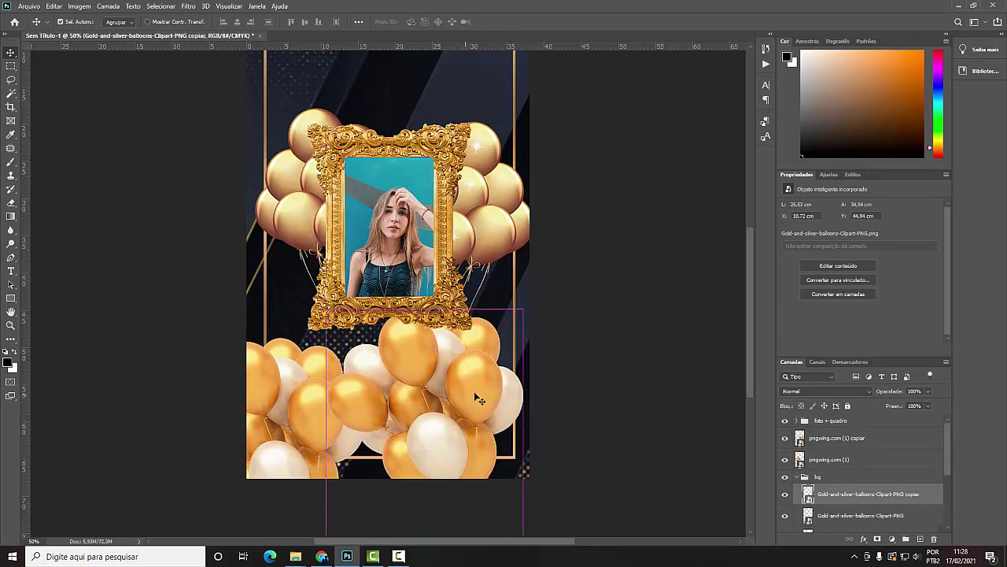
{"action": "key", "text": "ctrl+t"}
{"action": "right_click", "coordinate": [476, 398]}
{"action": "left_click", "coordinate": [507, 377]}
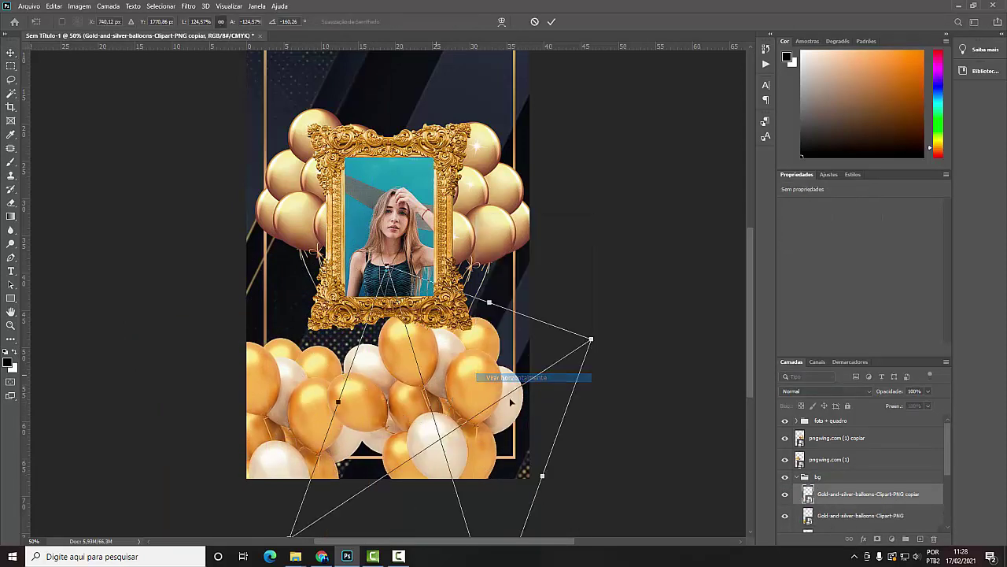
{"action": "key", "text": "Return"}
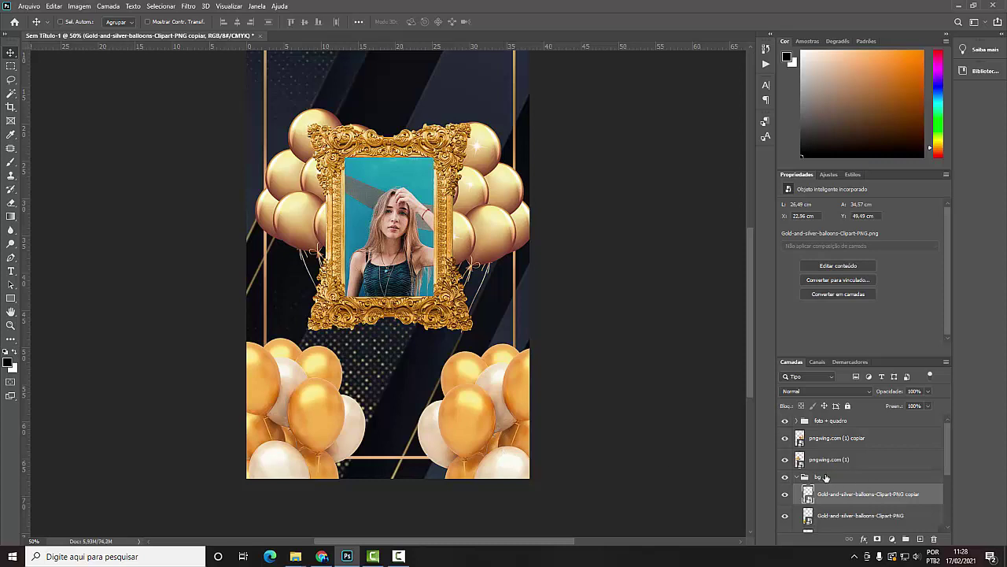
- On a new layer, darken the flyer's bottom-left with a large soft round black brush
{"action": "left_click", "coordinate": [920, 539]}
{"action": "key", "text": "b"}
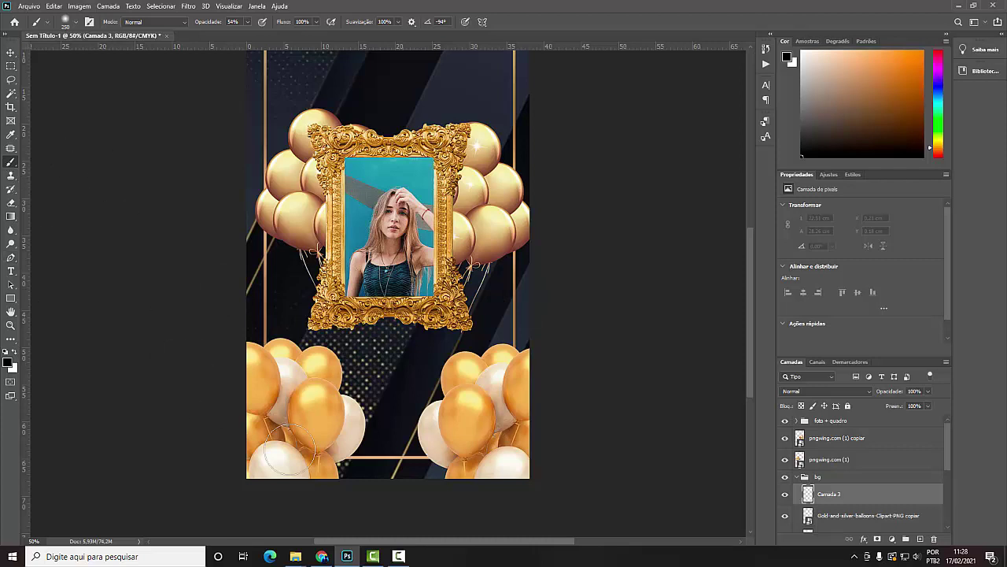
{"action": "key", "text": "bracketright"}
{"action": "key", "text": "bracketright"}
{"action": "key", "text": "bracketright"}
{"action": "left_click", "coordinate": [75, 22]}
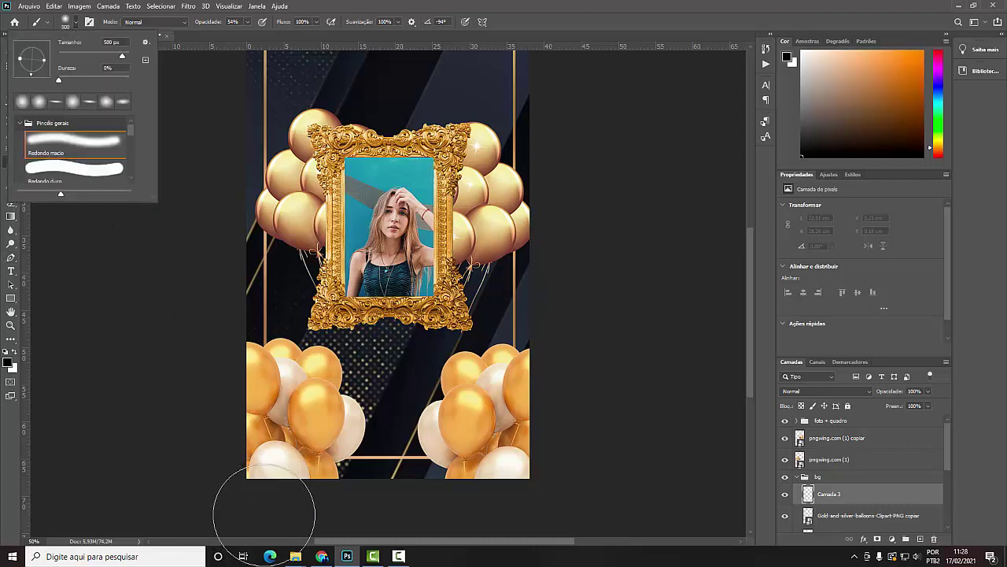
{"action": "left_click", "coordinate": [346, 503]}
{"action": "left_click_drag", "start_coordinate": [200, 490], "coordinate": [244, 51]}
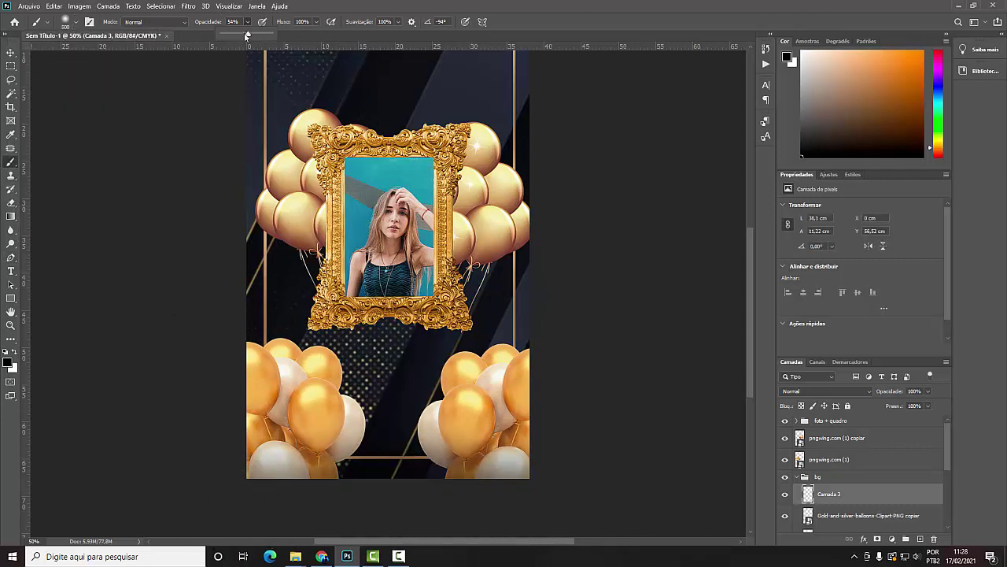
- Paint darkness along the bottom edge and set the brush opacity to 34%
{"action": "key", "text": "0"}
{"action": "key", "text": "bracketright"}
{"action": "key", "text": "bracketright"}
{"action": "mouse_move", "coordinate": [212, 500]}
{"action": "left_mouse_down"}
{"action": "mouse_move", "coordinate": [567, 512]}
{"action": "mouse_move", "coordinate": [181, 495]}
{"action": "mouse_move", "coordinate": [528, 506]}
{"action": "mouse_move", "coordinate": [238, 504]}
{"action": "left_mouse_up"}
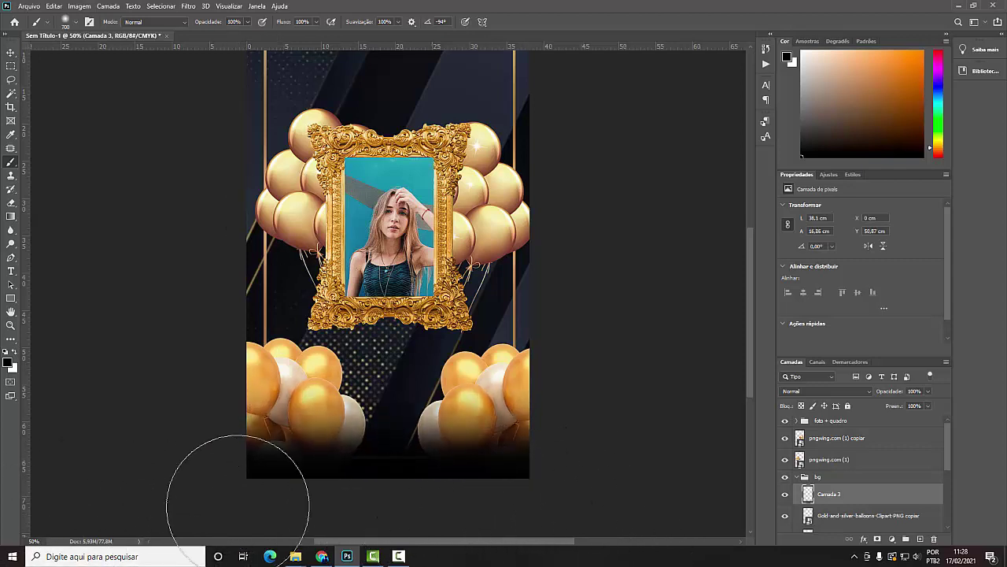
{"action": "key", "text": "1"}
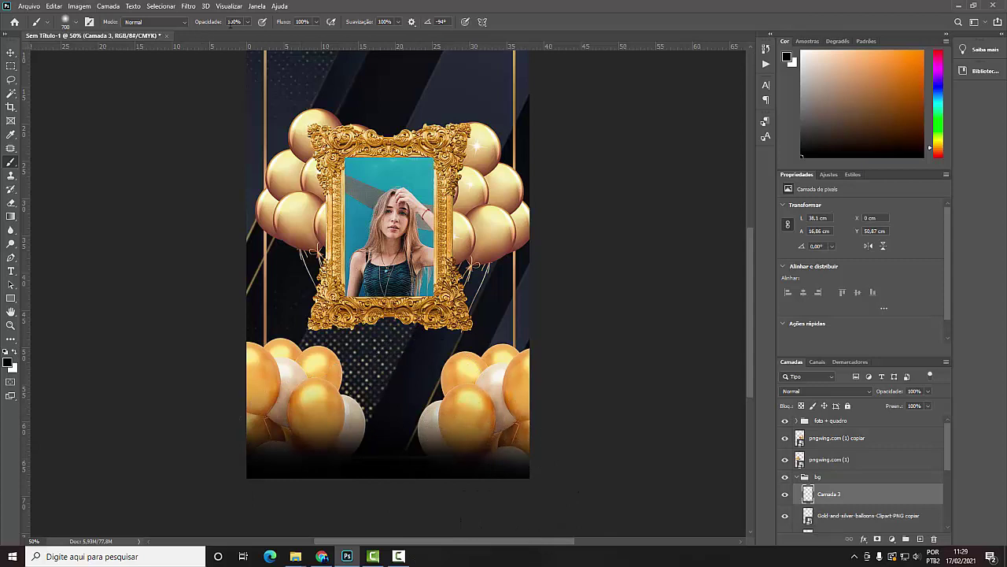
{"action": "left_click_drag", "start_coordinate": [247, 31], "coordinate": [214, 34]}
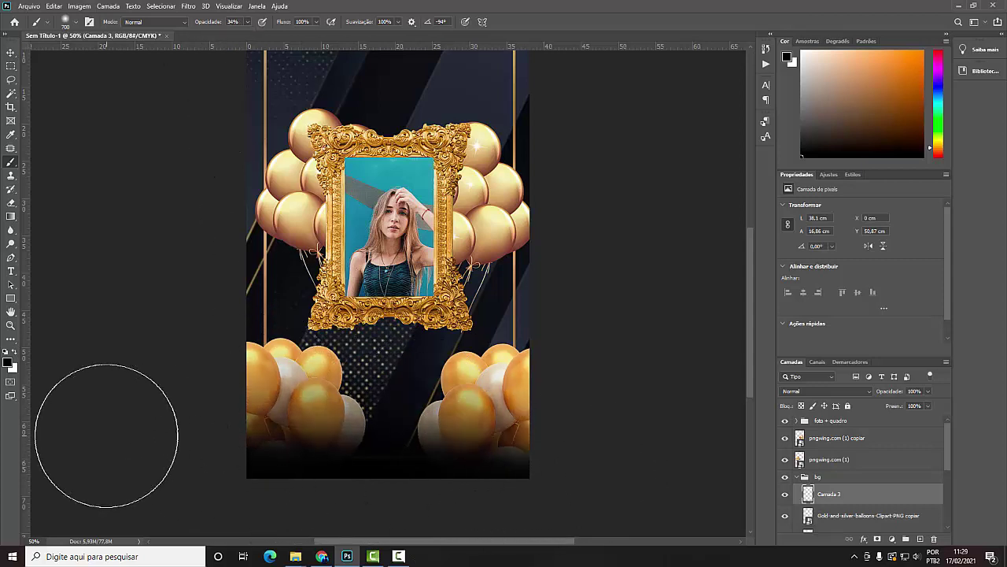
- Place the white-and-golden helium balloon PNG from the desktop folder into the flyer
{"action": "key", "text": "v"}
{"action": "scroll", "coordinate": [567, 465], "scroll_direction": "up", "scroll_amount": 2}
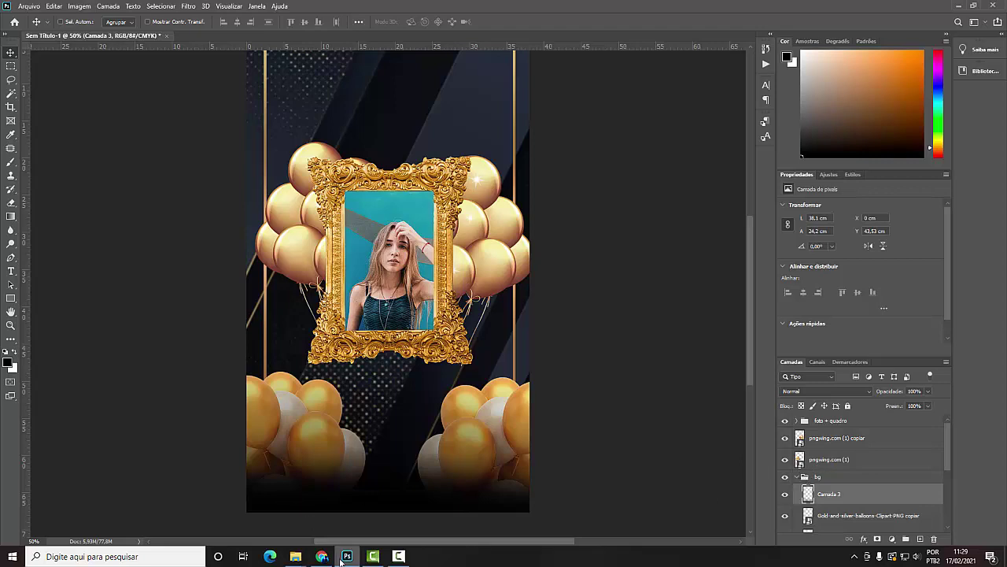
{"action": "mouse_move", "coordinate": [296, 556]}
{"action": "left_click", "coordinate": [354, 504]}
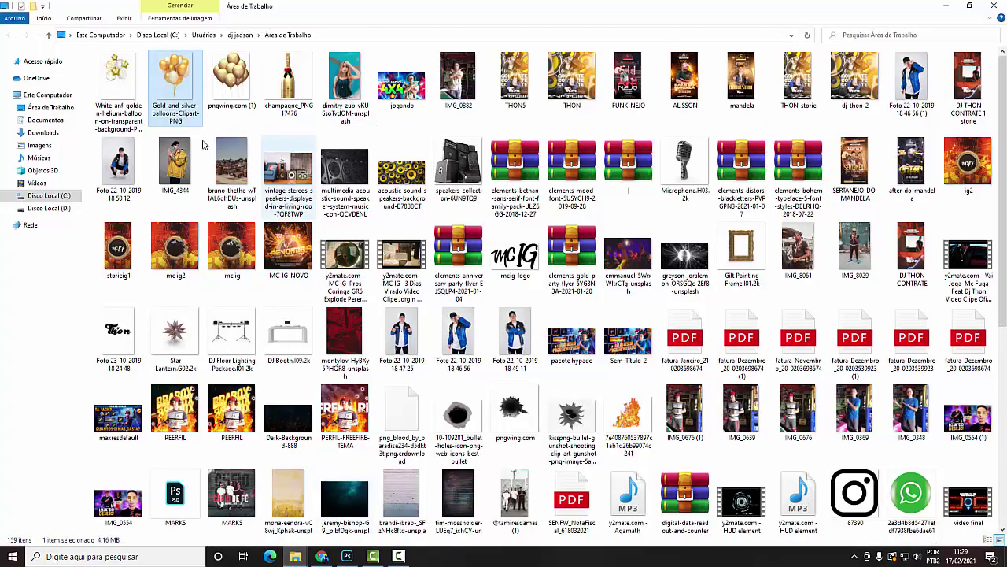
{"action": "mouse_move", "coordinate": [118, 87]}
{"action": "left_mouse_down"}
{"action": "mouse_move", "coordinate": [508, 259]}
{"action": "mouse_move", "coordinate": [502, 310]}
{"action": "left_mouse_up"}
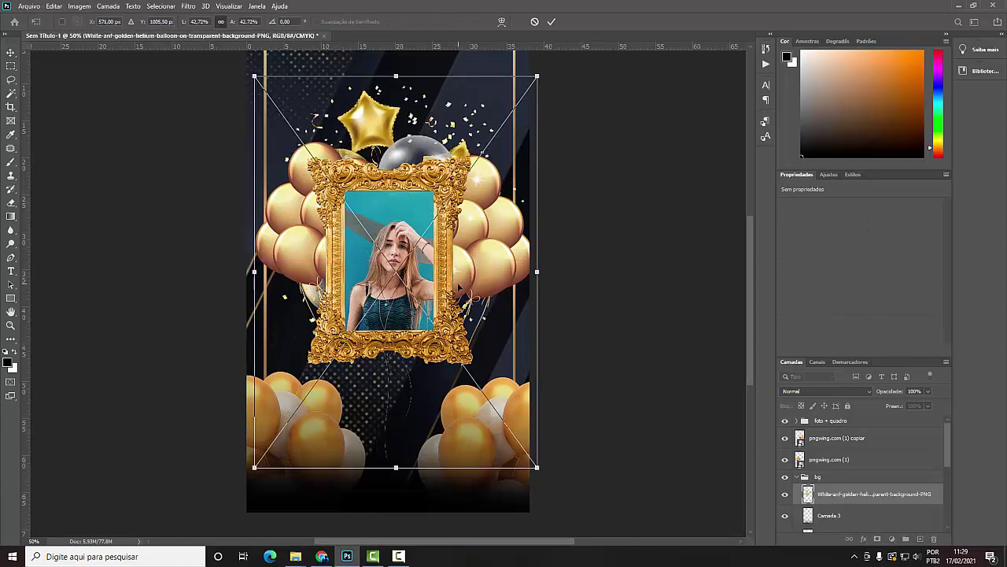
- Place the White-anf-golden star balloon and confetti image above the frame
{"action": "key", "text": "Return"}
{"action": "scroll", "coordinate": [502, 310], "scroll_direction": "up", "scroll_amount": 2}
{"action": "scroll", "coordinate": [864, 454], "scroll_direction": "down", "scroll_amount": 3}
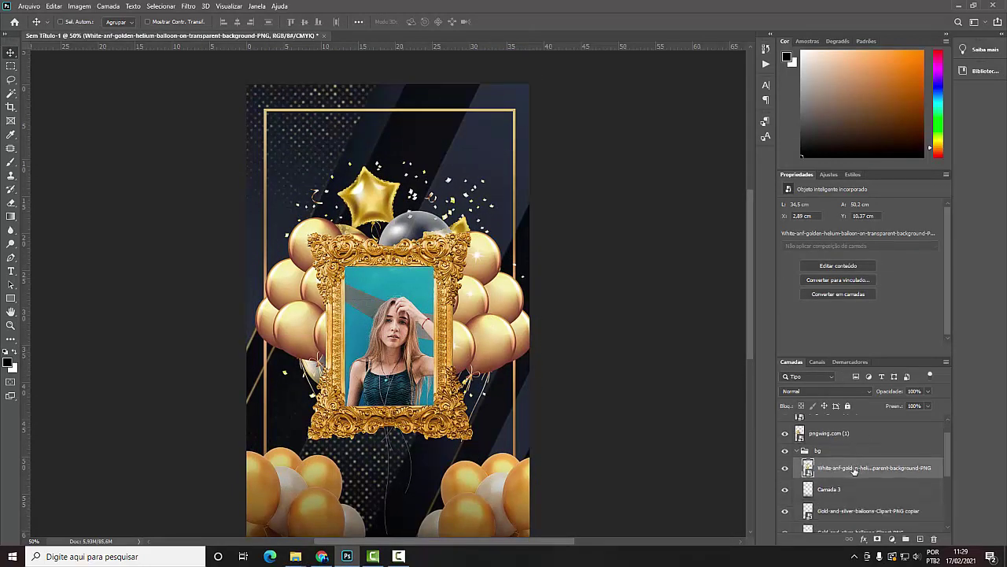
- Shift the original lower balloons layer down toward the flyer's left edge
{"action": "left_click", "coordinate": [851, 476]}
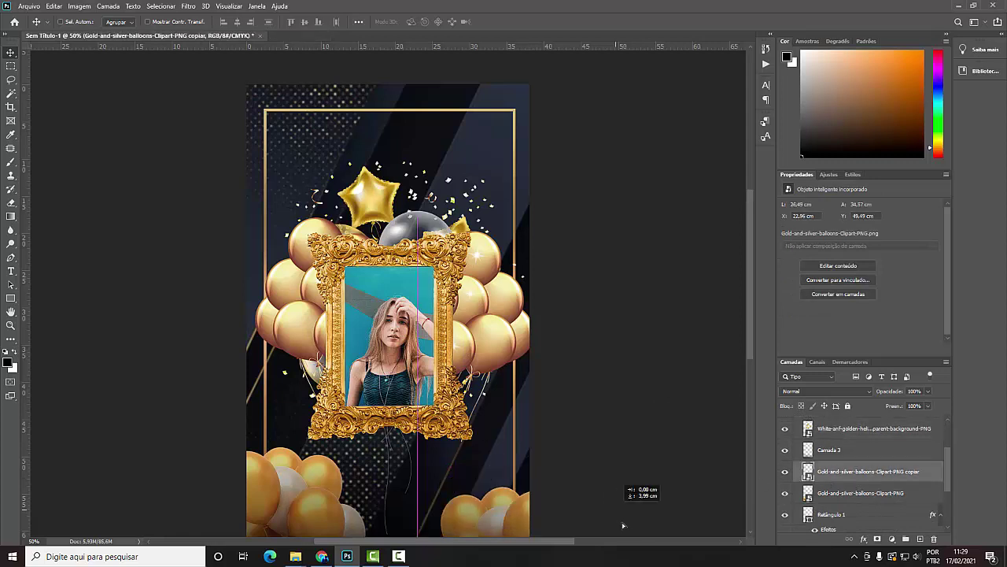
{"action": "scroll", "coordinate": [599, 480], "scroll_direction": "down", "scroll_amount": 3}
{"action": "scroll", "coordinate": [588, 475], "scroll_direction": "down", "scroll_amount": 3}
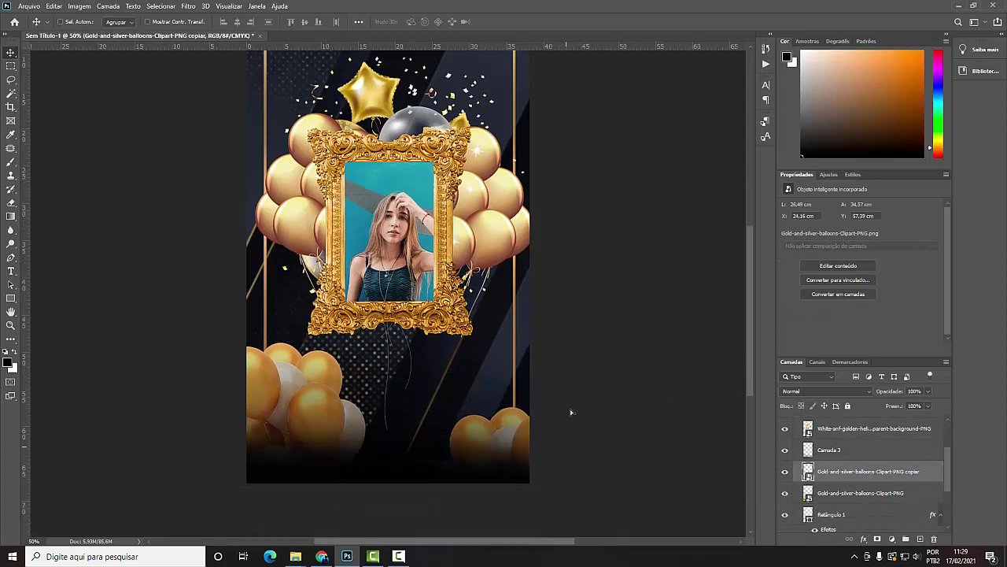
{"action": "left_click", "coordinate": [852, 507]}
{"action": "mouse_move", "coordinate": [394, 370]}
{"action": "left_mouse_down"}
{"action": "mouse_move", "coordinate": [380, 427]}
{"action": "mouse_move", "coordinate": [353, 446]}
{"action": "left_mouse_up"}
- Apply a 2.6 px Gaussian Blur to the lower balloons layer
{"action": "left_click", "coordinate": [188, 5]}
{"action": "mouse_move", "coordinate": [201, 125]}
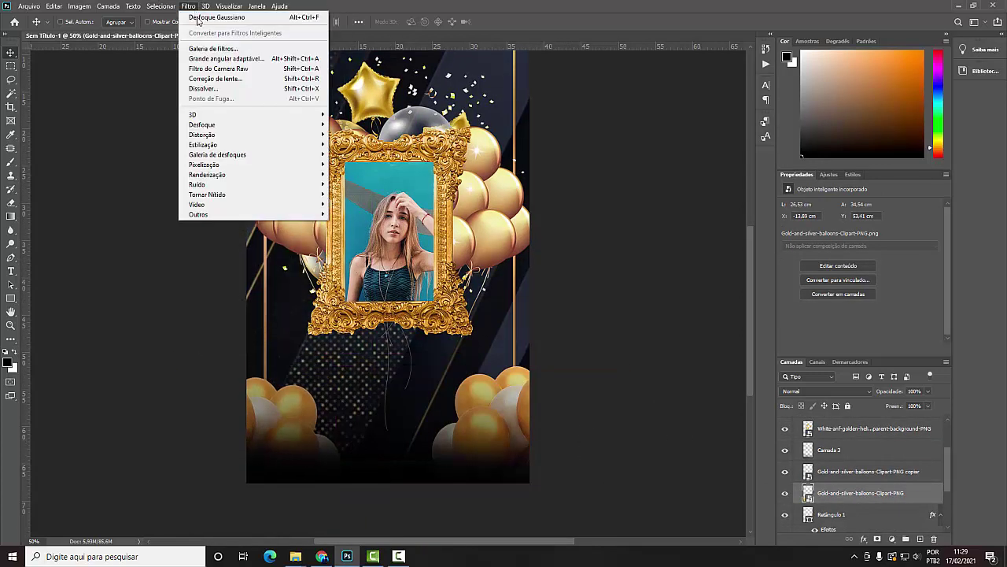
{"action": "left_click", "coordinate": [384, 186]}
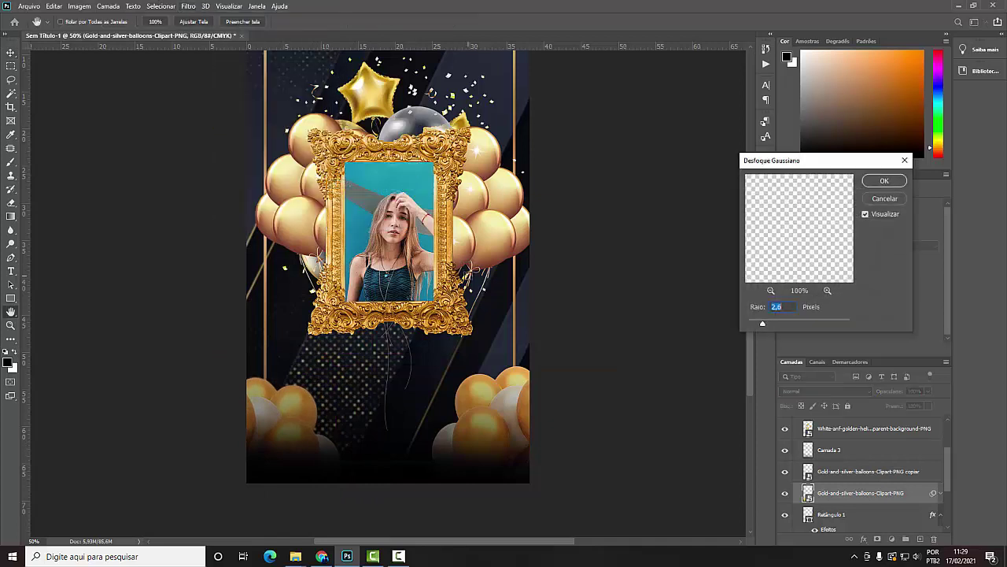
{"action": "key", "text": "Return"}
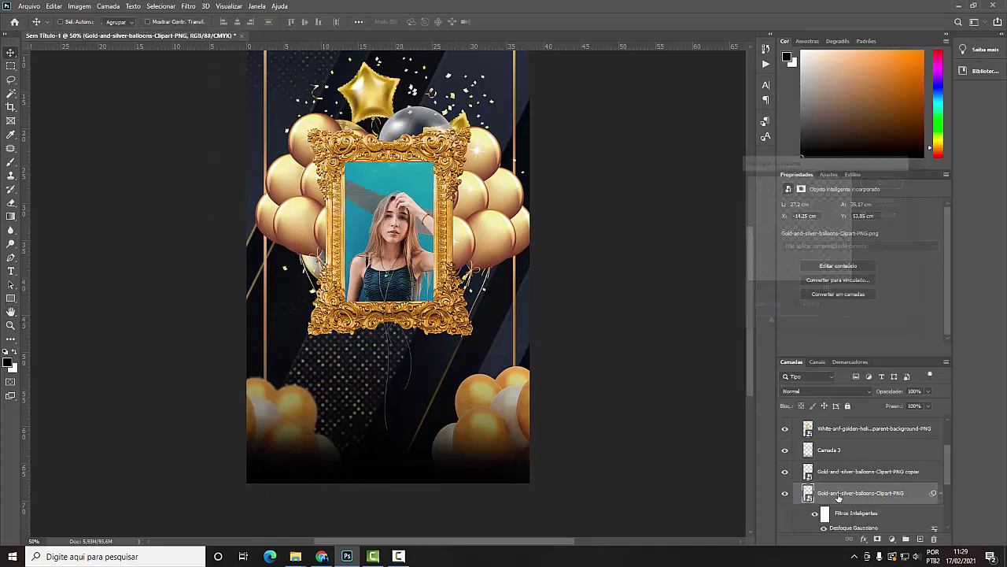
{"action": "scroll", "coordinate": [841, 504], "scroll_direction": "up", "scroll_amount": 1}
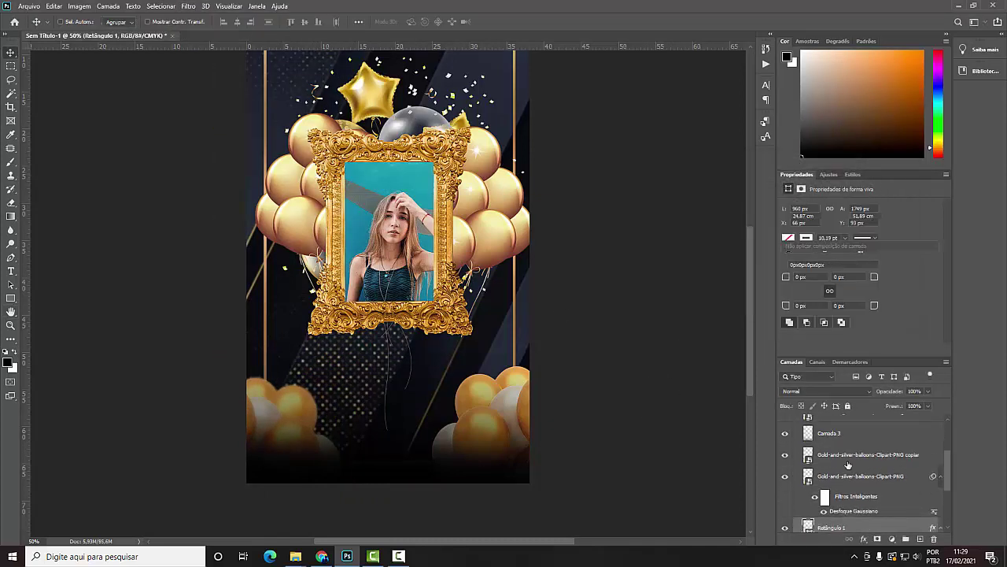
- Apply a 4.0 px Gaussian Blur to the copied balloons layer
{"action": "left_click", "coordinate": [865, 455]}
{"action": "left_click", "coordinate": [189, 6]}
{"action": "mouse_move", "coordinate": [202, 125]}
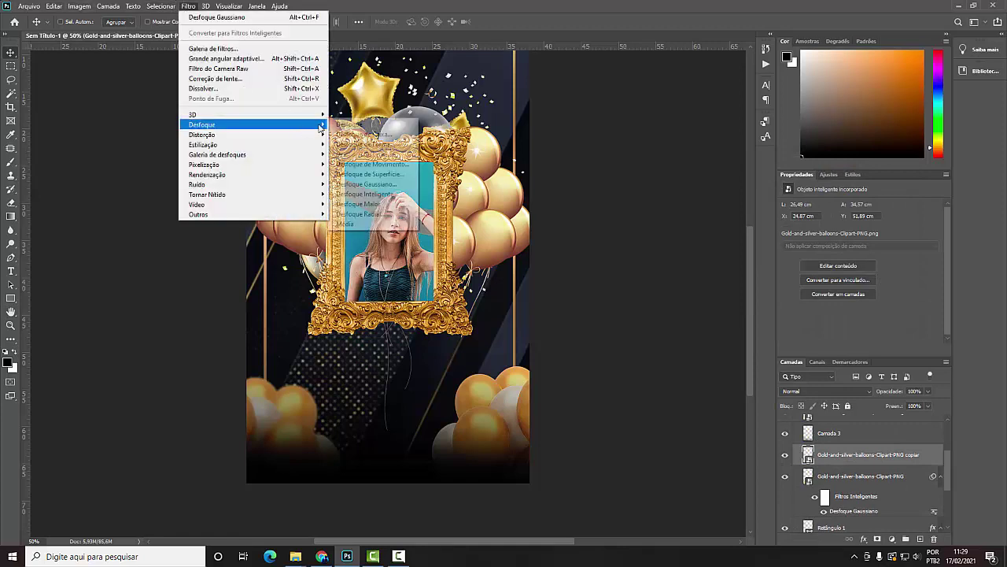
{"action": "left_click", "coordinate": [366, 184]}
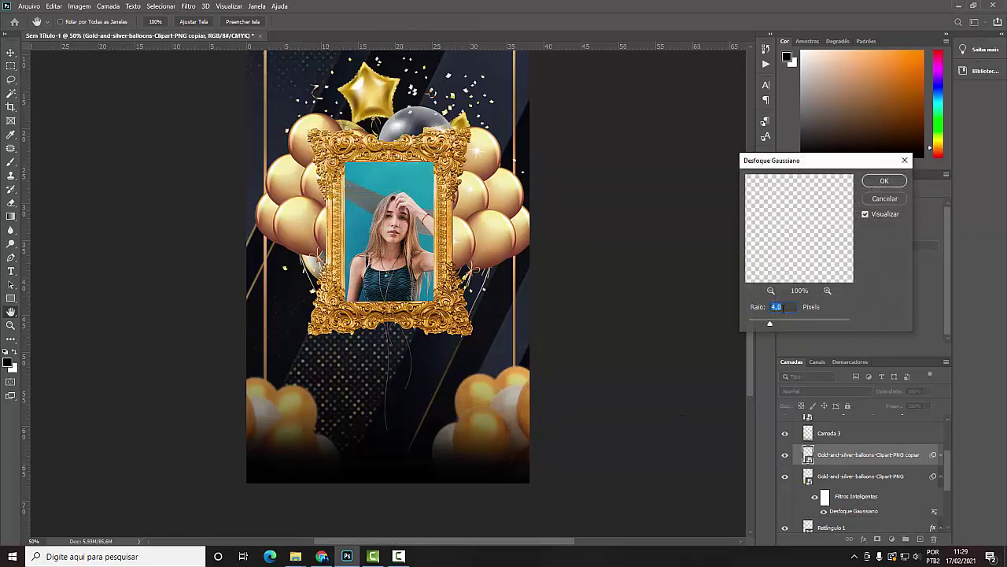
{"action": "key", "text": "Return"}
{"action": "scroll", "coordinate": [741, 399], "scroll_direction": "up", "scroll_amount": 2}
{"action": "scroll", "coordinate": [742, 400], "scroll_direction": "up", "scroll_amount": 1}
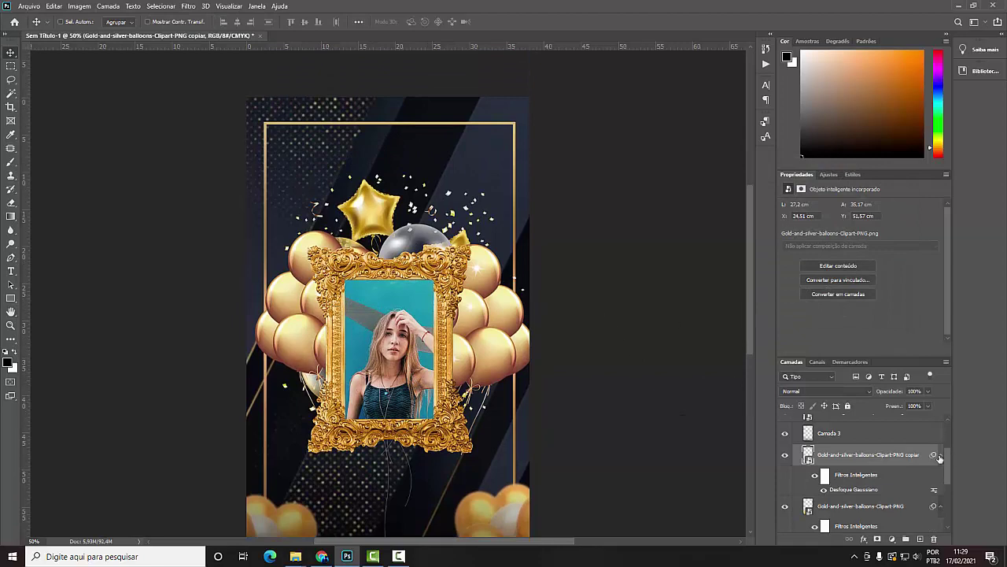
{"action": "scroll", "coordinate": [905, 464], "scroll_direction": "up", "scroll_amount": 2}
- Move the star balloon cluster lower behind the frame and collapse the bg group
{"action": "left_click", "coordinate": [808, 466]}
{"action": "left_click", "coordinate": [787, 466]}
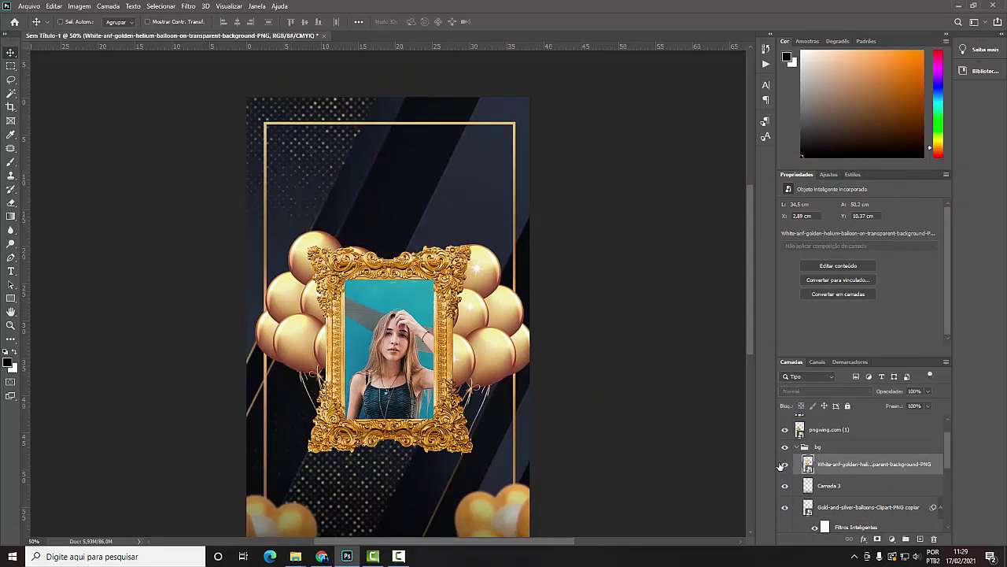
{"action": "left_click", "coordinate": [787, 466]}
{"action": "left_click_drag", "start_coordinate": [470, 329], "coordinate": [471, 427]}
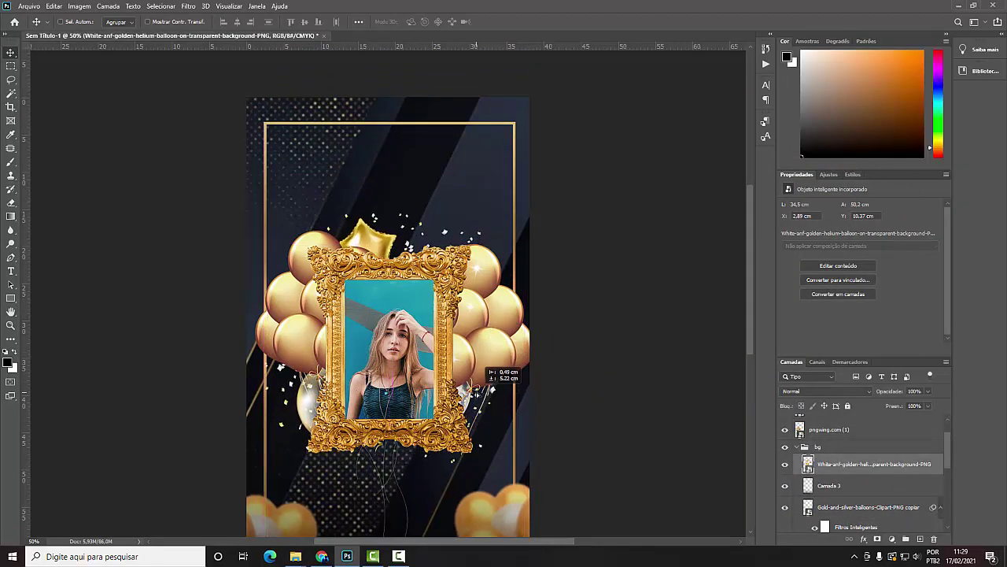
{"action": "scroll", "coordinate": [508, 364], "scroll_direction": "down", "scroll_amount": 3}
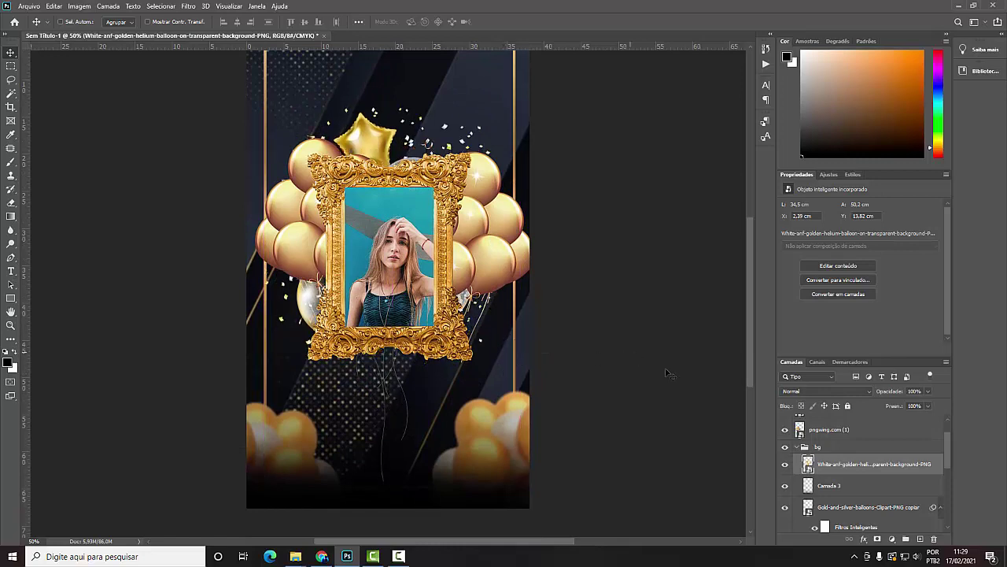
{"action": "left_click", "coordinate": [796, 448]}
{"action": "scroll", "coordinate": [439, 417], "scroll_direction": "up", "scroll_amount": 2}
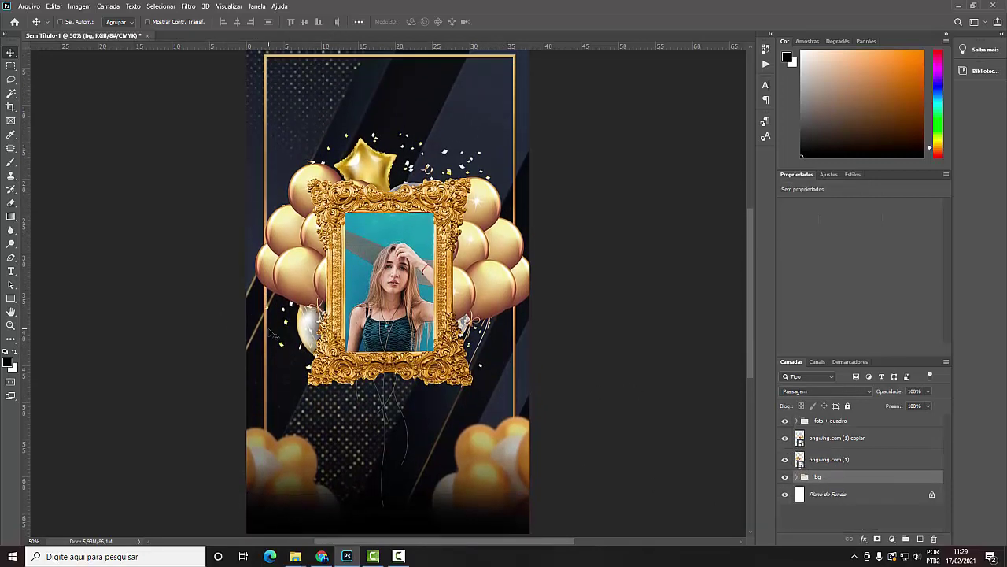
- Drag a gold Moët & Chandon champagne bottle image onto the flyer's lower left
{"action": "left_click", "coordinate": [322, 555]}
{"action": "left_click", "coordinate": [441, 9]}
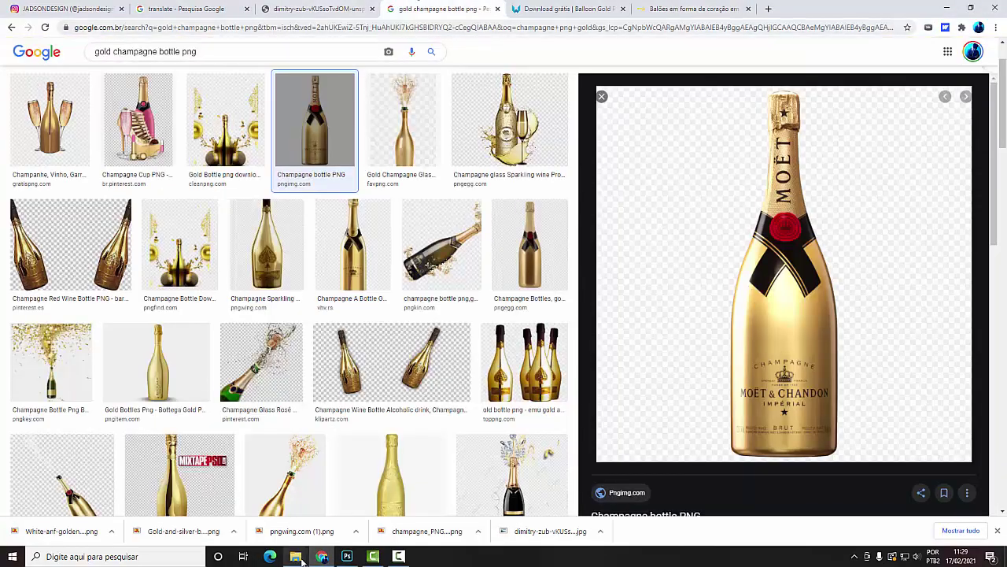
{"action": "mouse_move", "coordinate": [295, 557]}
{"action": "left_click", "coordinate": [265, 518]}
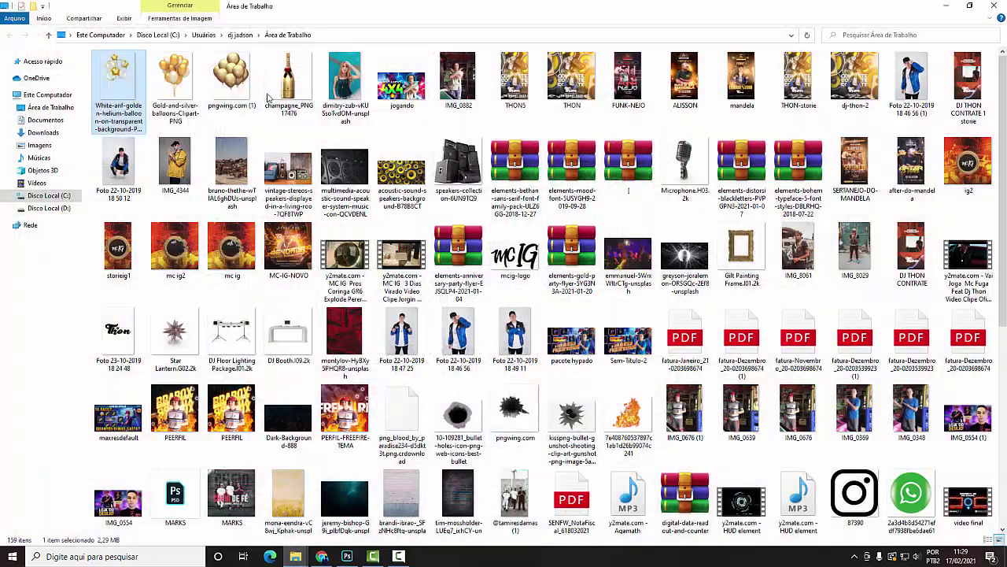
{"action": "mouse_move", "coordinate": [268, 96]}
{"action": "left_mouse_down"}
{"action": "mouse_move", "coordinate": [389, 315]}
{"action": "mouse_move", "coordinate": [348, 469]}
{"action": "mouse_move", "coordinate": [377, 451]}
{"action": "left_mouse_up"}
- Place the champagne bottle inside the bg group, beneath the balloon layers
{"action": "key", "text": "Return"}
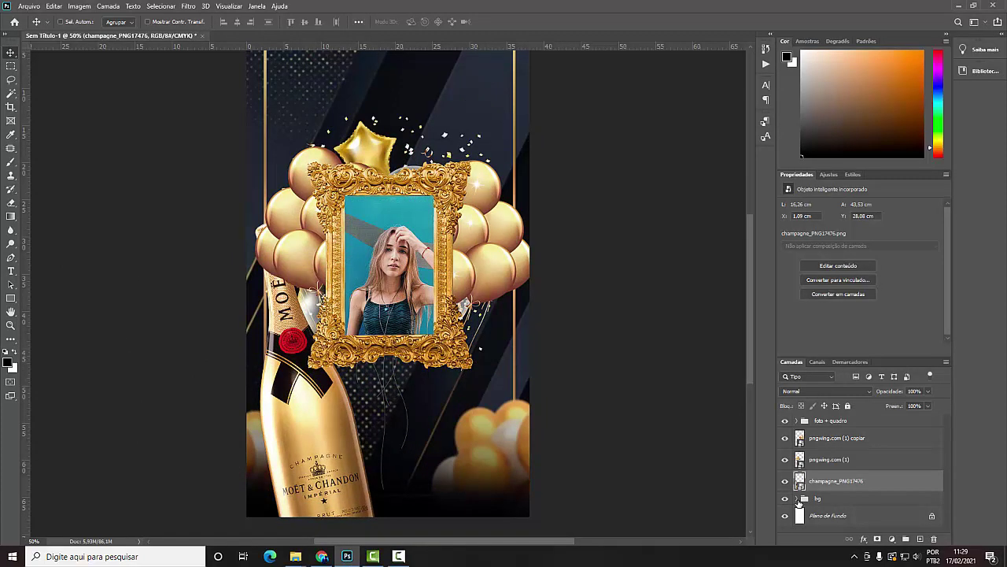
{"action": "left_click", "coordinate": [799, 499]}
{"action": "mouse_move", "coordinate": [834, 480]}
{"action": "left_mouse_down"}
{"action": "mouse_move", "coordinate": [836, 537]}
{"action": "mouse_move", "coordinate": [835, 492]}
{"action": "left_mouse_up"}
{"action": "left_click_drag", "start_coordinate": [432, 478], "coordinate": [410, 459]}
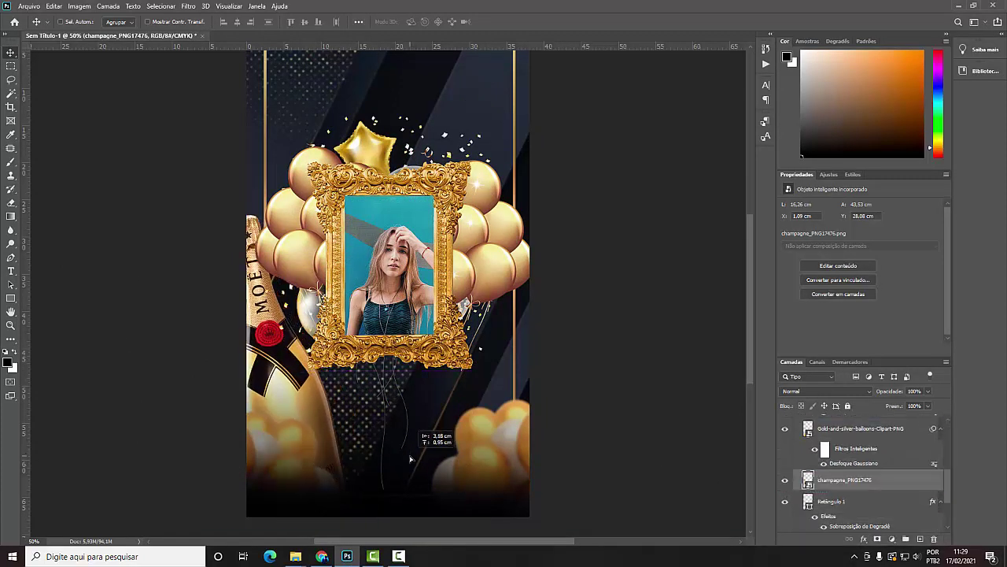
- Give the champagne bottle a Motion Blur with distance 21
{"action": "left_click", "coordinate": [188, 6]}
{"action": "mouse_move", "coordinate": [201, 124]}
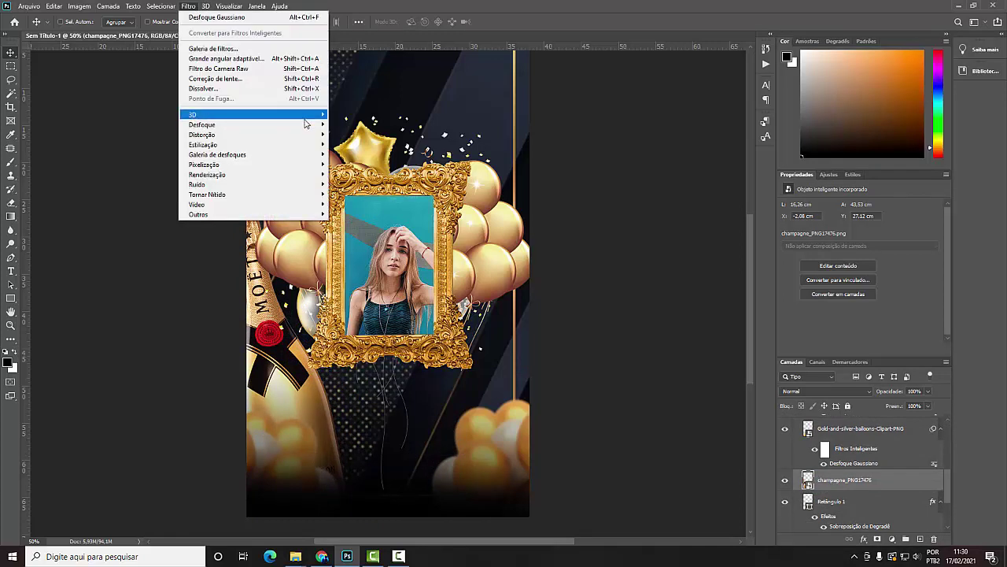
{"action": "left_click", "coordinate": [397, 165]}
{"action": "type", "text": "23"}
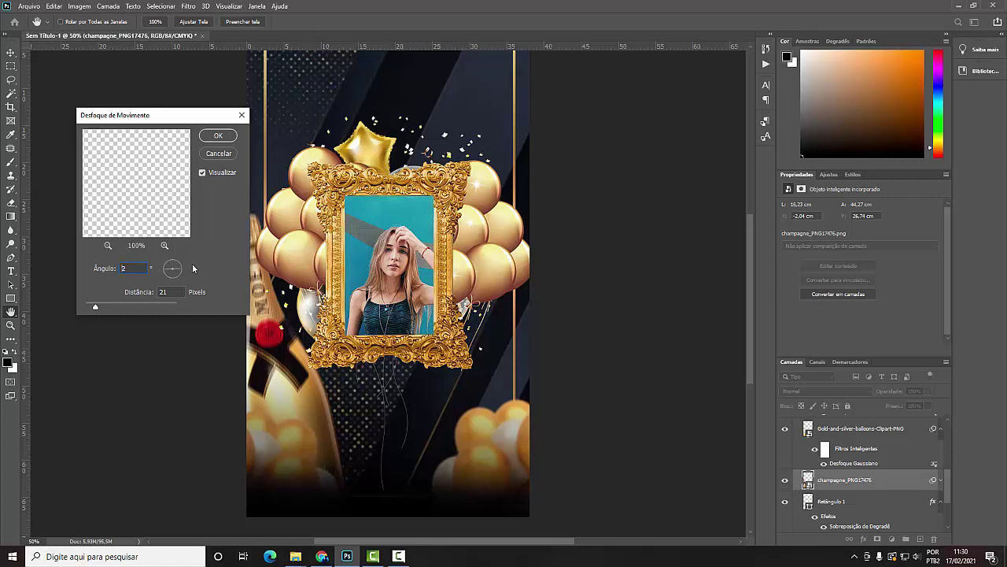
{"action": "key", "text": "Return"}
- Duplicate the blurred bottle onto the flyer's right side
{"action": "key", "text": "v"}
{"action": "left_click_drag", "start_coordinate": [441, 394], "coordinate": [562, 396]}
{"action": "scroll", "coordinate": [448, 310], "scroll_direction": "up", "scroll_amount": 3}
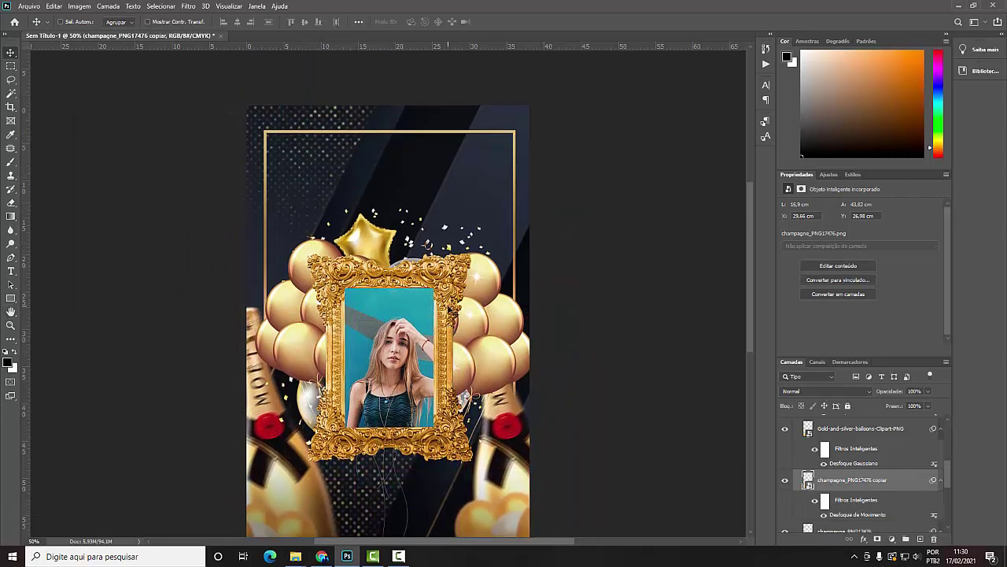
{"action": "scroll", "coordinate": [449, 310], "scroll_direction": "up", "scroll_amount": 1}
{"action": "key", "text": "ctrl+plus"}
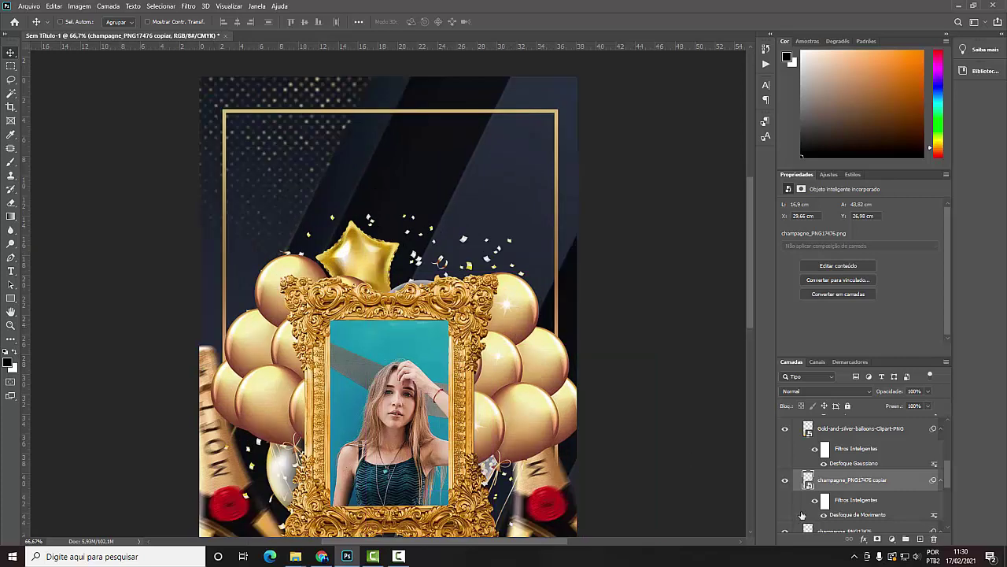
{"action": "scroll", "coordinate": [804, 481], "scroll_direction": "up", "scroll_amount": 5}
- Draw a rounded rectangle about 16.26 × 4.76 cm near the flyer's top
{"action": "left_click", "coordinate": [11, 298]}
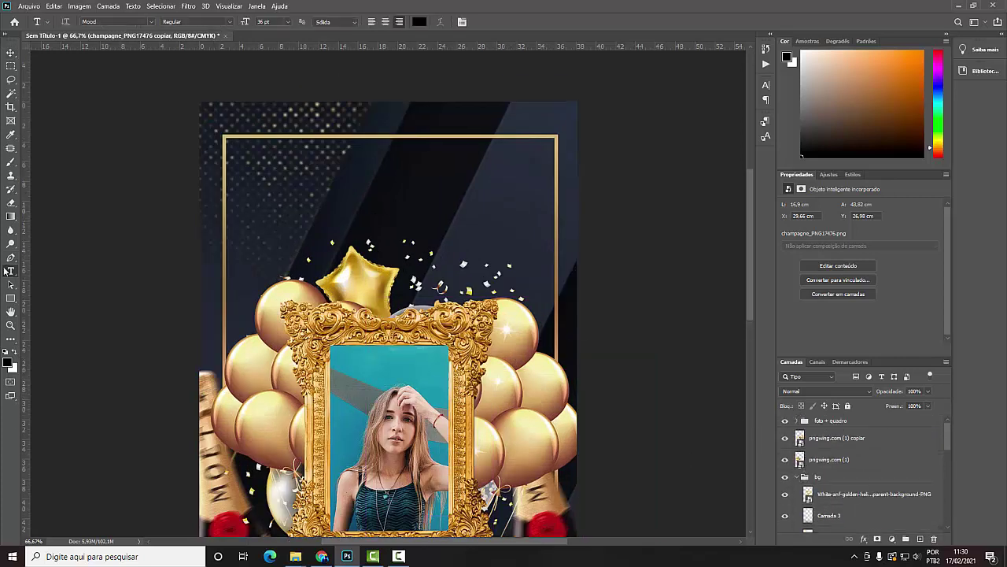
{"action": "right_click", "coordinate": [10, 298]}
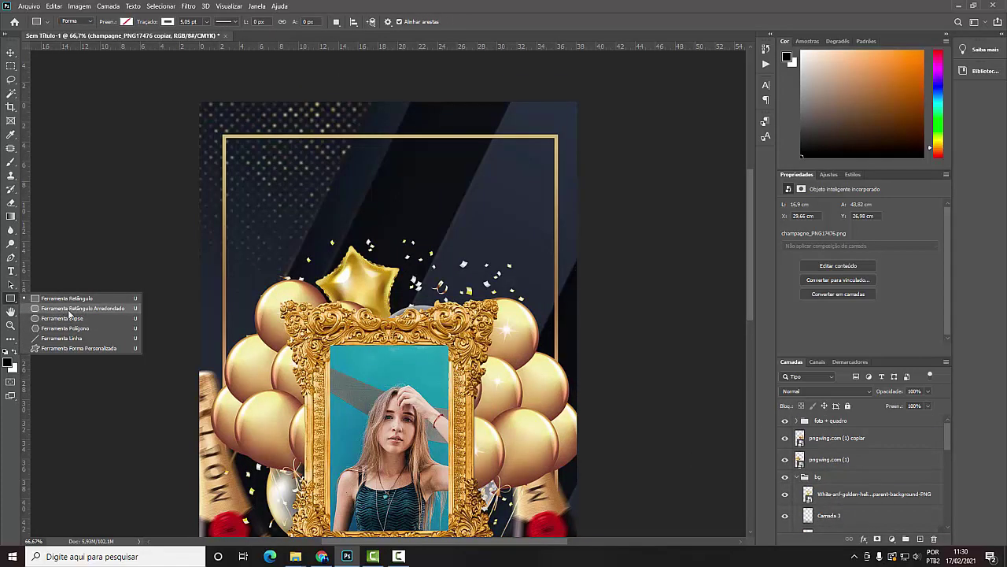
{"action": "left_click", "coordinate": [71, 307]}
{"action": "left_click_drag", "start_coordinate": [293, 166], "coordinate": [525, 205]}
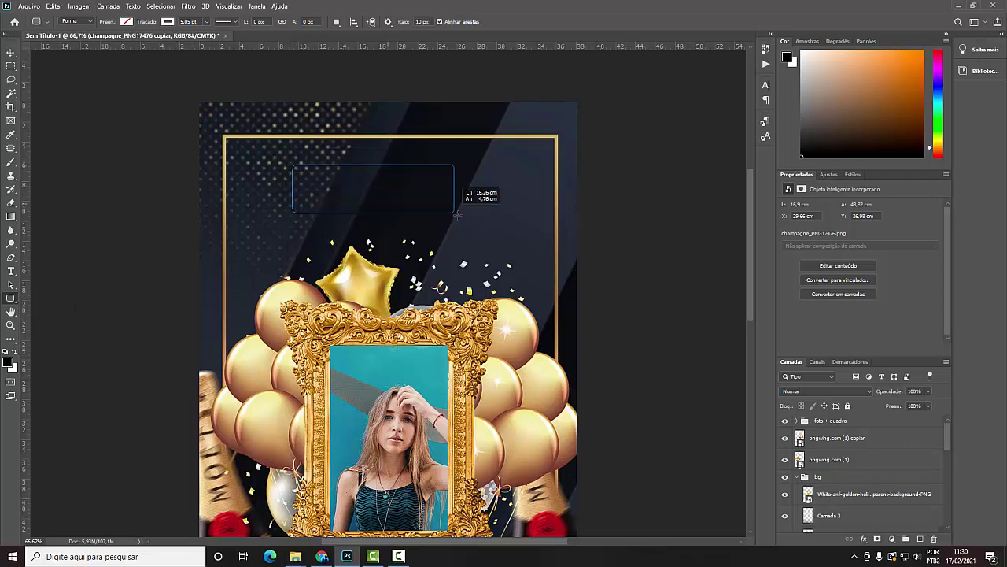
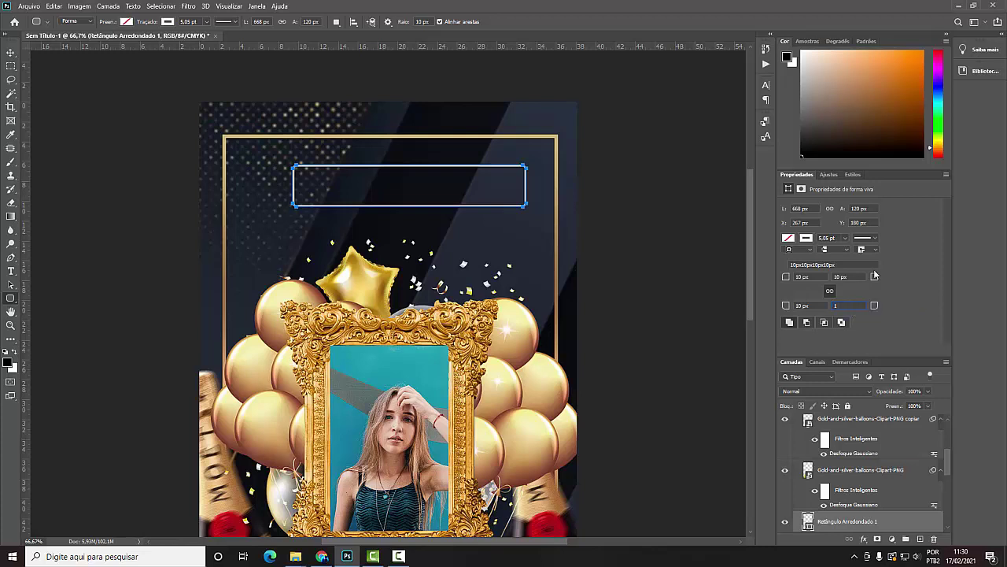
- Apply the 60 px corner radius and raise the pill layer higher in the stack
{"action": "key", "text": "Return"}
{"action": "key", "text": "v"}
{"action": "left_click_drag", "start_coordinate": [460, 260], "coordinate": [453, 264]}
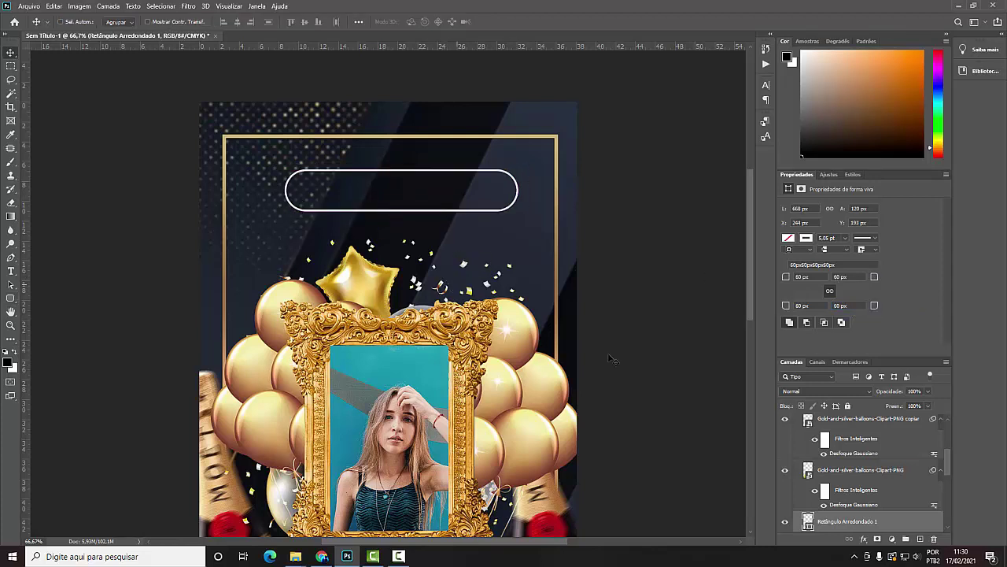
{"action": "mouse_move", "coordinate": [848, 527]}
{"action": "left_mouse_down"}
{"action": "mouse_move", "coordinate": [853, 391]}
{"action": "mouse_move", "coordinate": [821, 431]}
{"action": "left_mouse_up"}
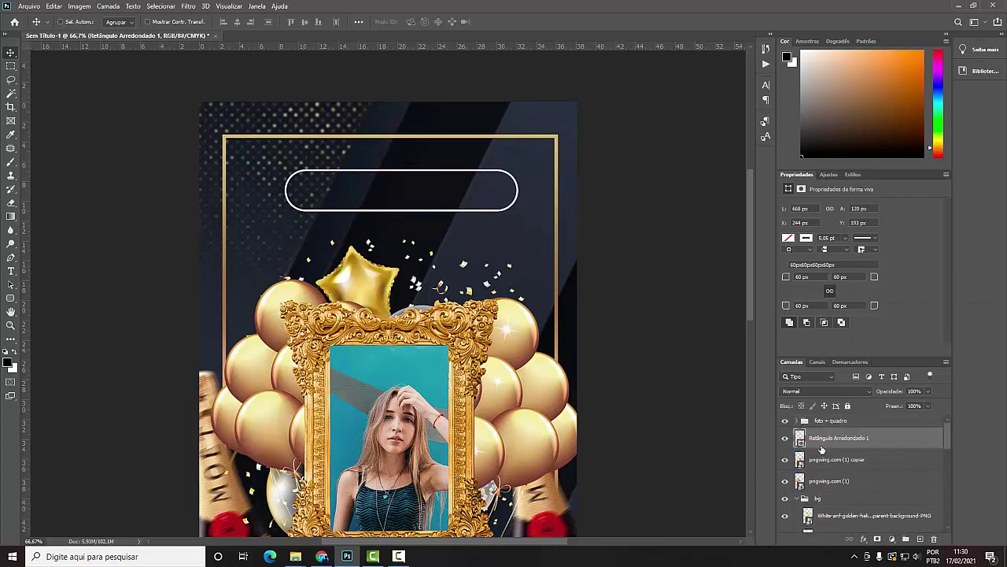
- Group the two pngwing layers into a group named 'fx'
{"action": "left_click", "coordinate": [818, 480]}
{"action": "left_click", "coordinate": [818, 459], "text": "shift"}
{"action": "key", "text": "ctrl+g"}
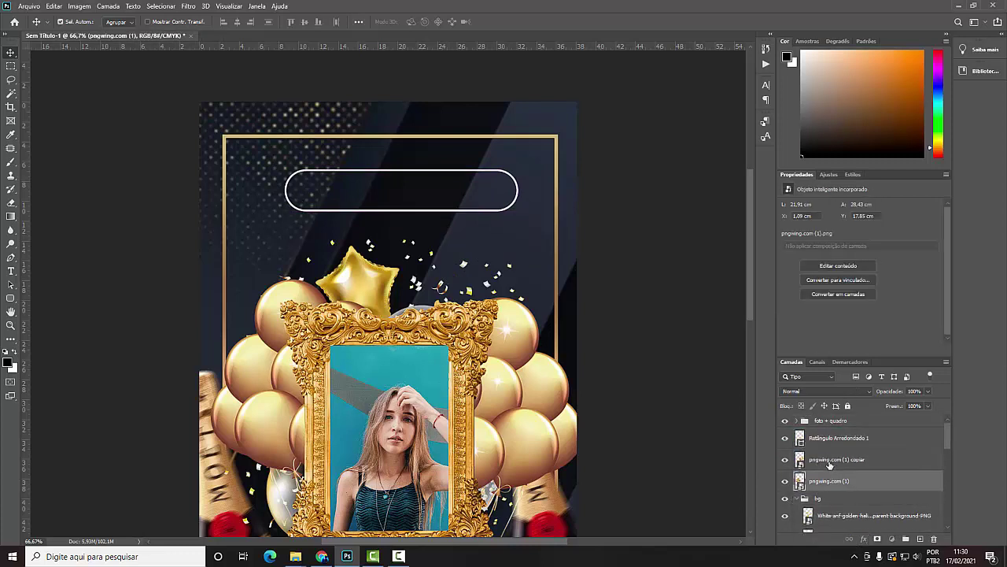
{"action": "type", "text": "fd"}
{"action": "key", "text": "Return"}
{"action": "left_click", "coordinate": [798, 468]}
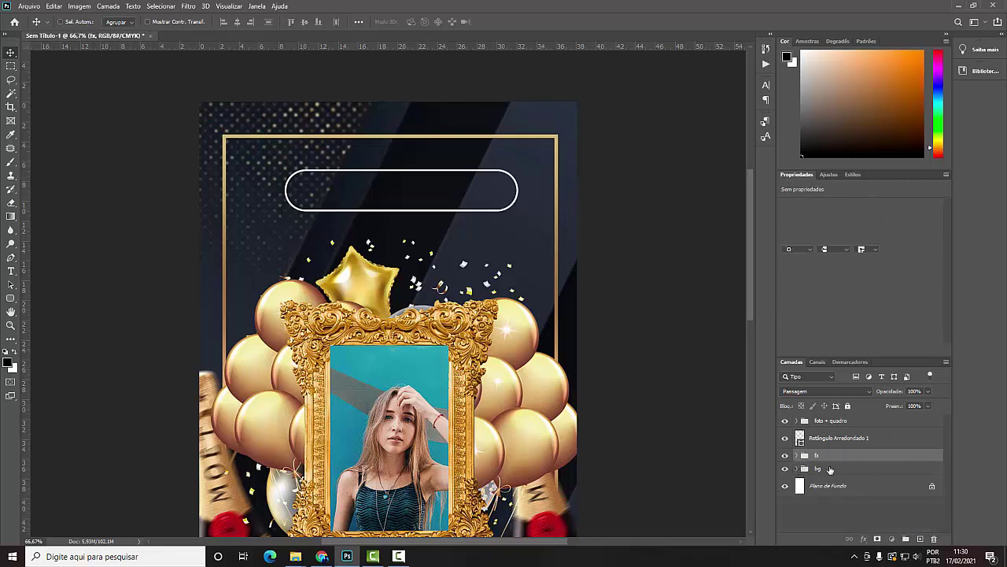
- Give the pill a gold Gradient Overlay and shift it slightly down-left
{"action": "left_click", "coordinate": [834, 437]}
{"action": "left_click", "coordinate": [863, 539]}
{"action": "left_click", "coordinate": [922, 507]}
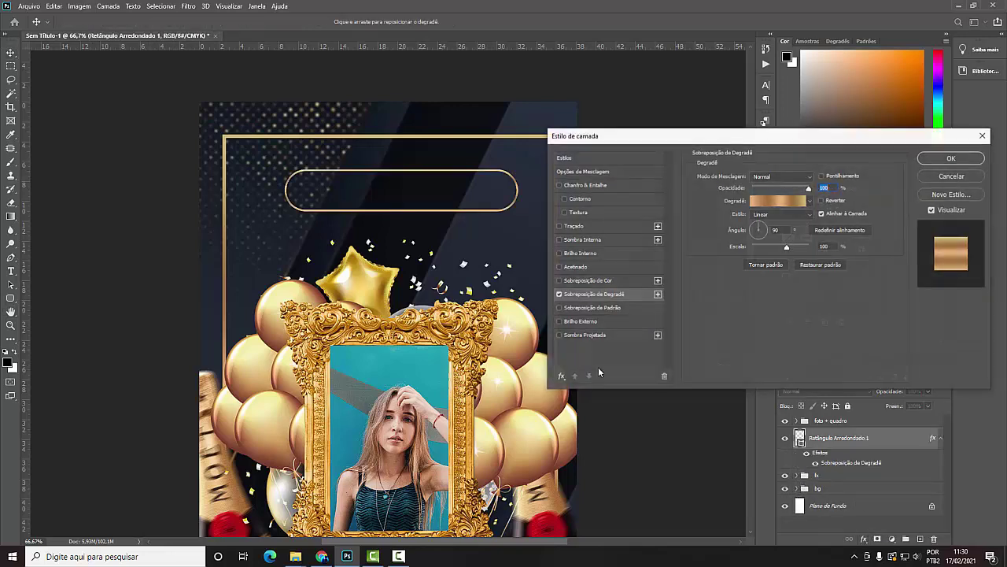
{"action": "key", "text": "Return"}
{"action": "left_click_drag", "start_coordinate": [407, 254], "coordinate": [403, 262]}
- Add the date text '17FEV AS 19 H' in white #ffffff
{"action": "key", "text": "t"}
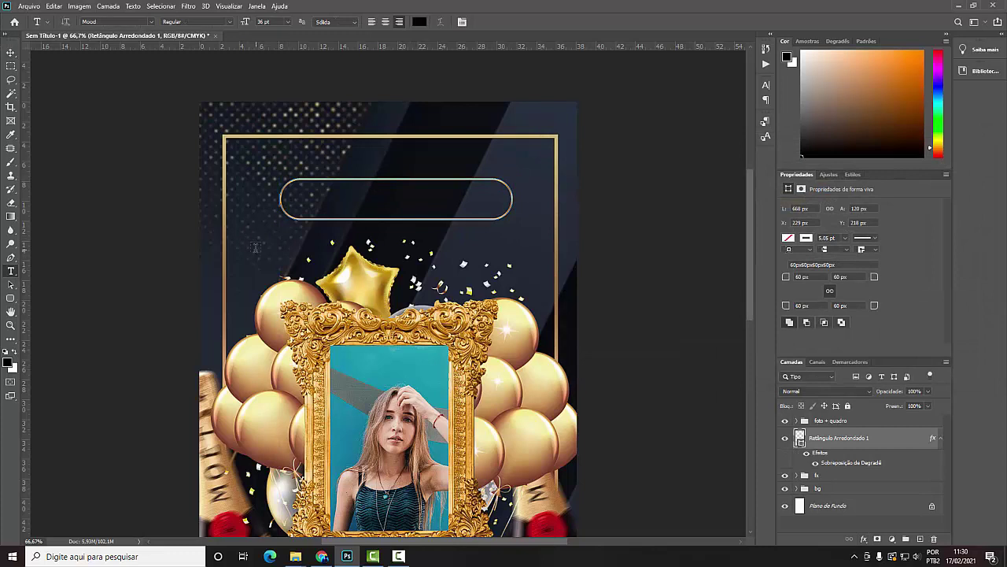
{"action": "left_click", "coordinate": [256, 249]}
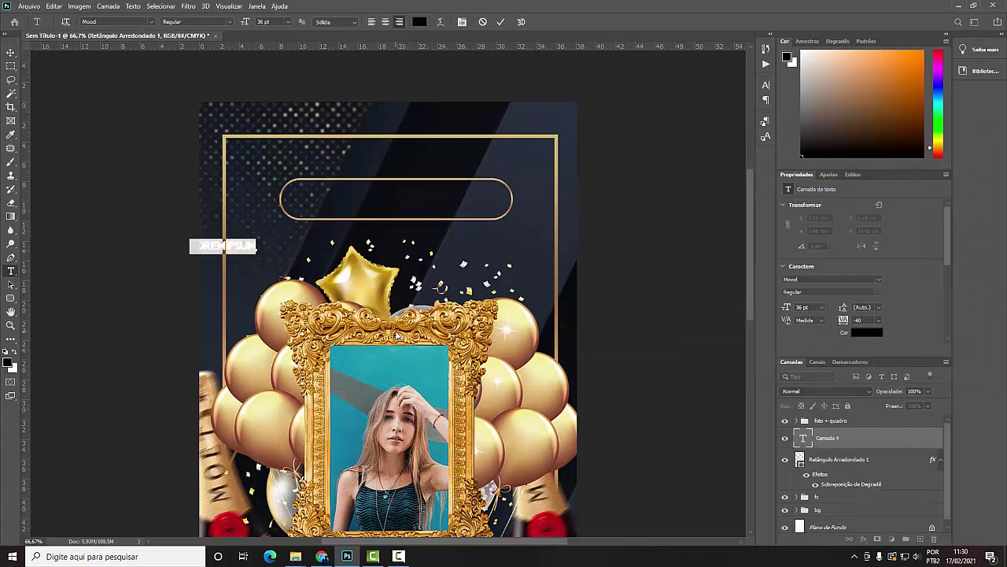
{"action": "key", "text": "BackSpace"}
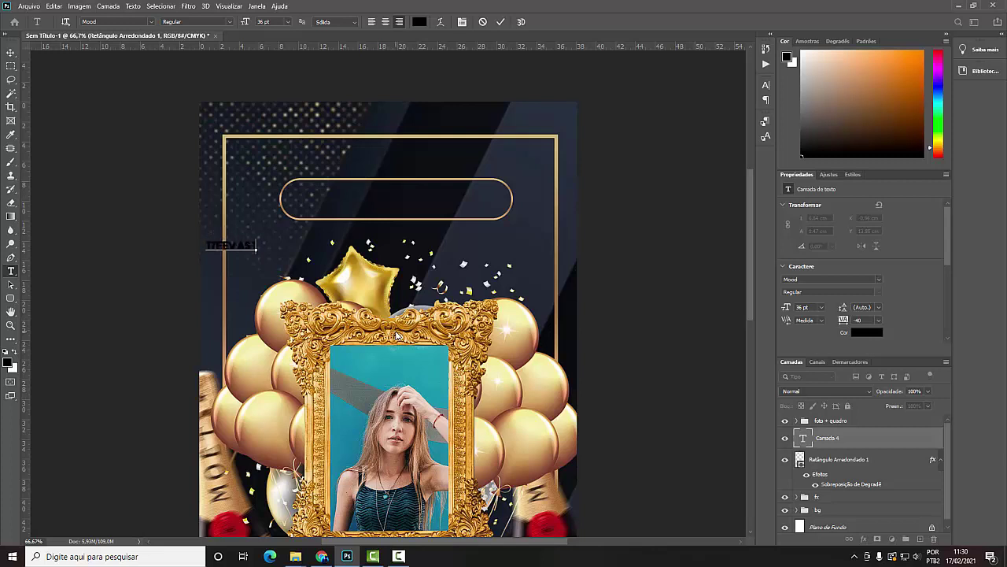
{"action": "key", "text": "ctrl+a"}
{"action": "left_click", "coordinate": [420, 22]}
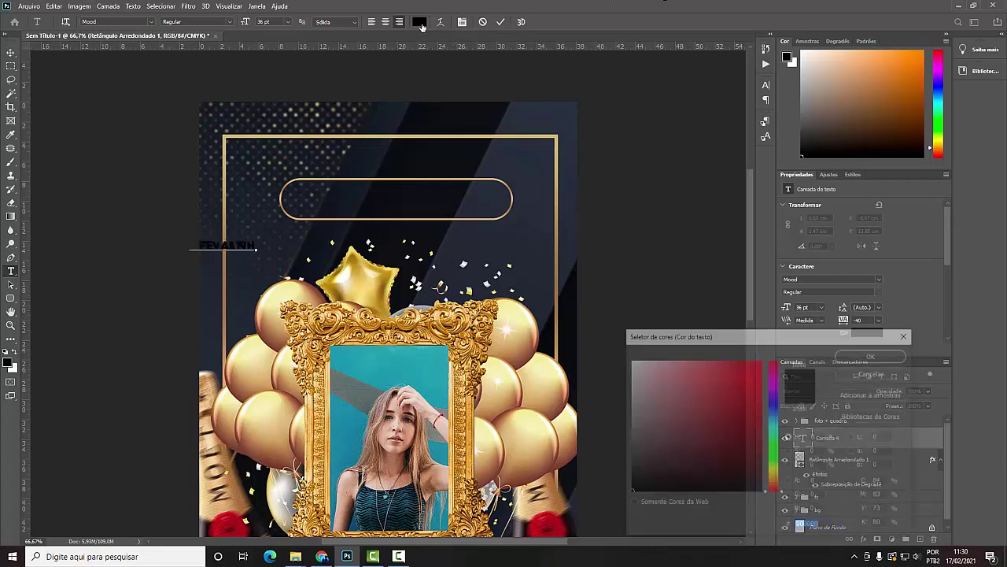
{"action": "type", "text": "ffffff"}
{"action": "key", "text": "Return"}
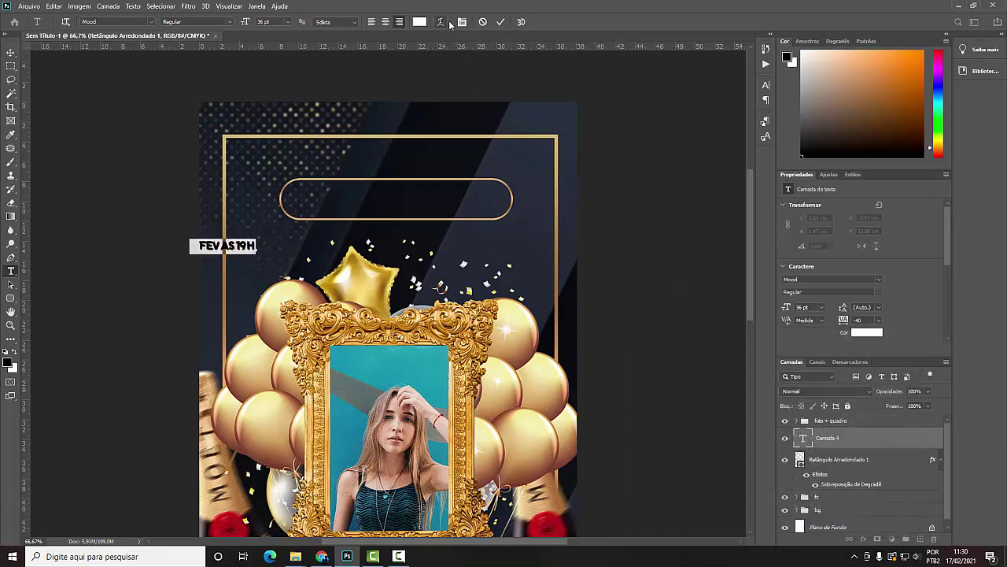
- Set the date line to BigNoodleTitling with tracking 80
{"action": "left_click", "coordinate": [462, 22]}
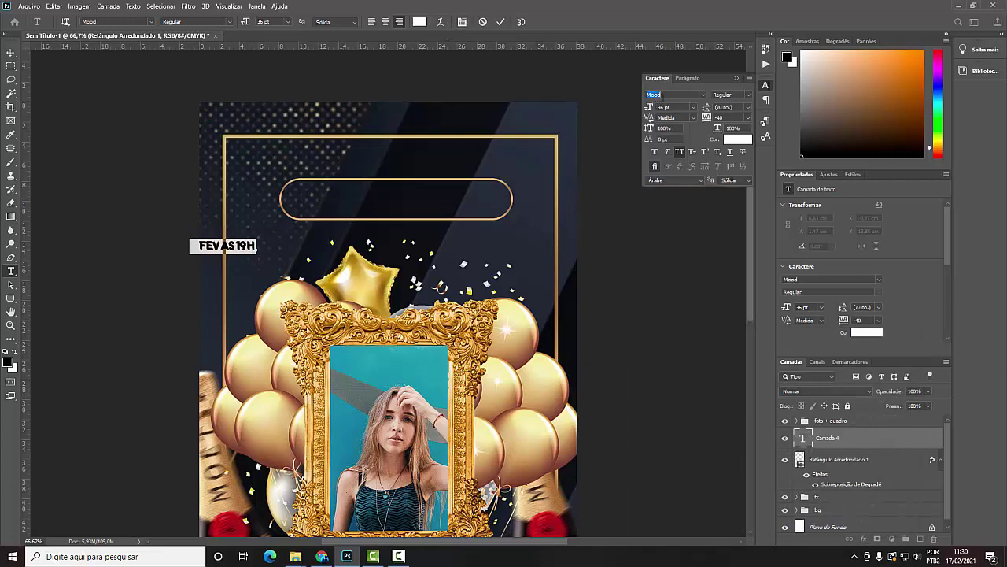
{"action": "type", "text": "big"}
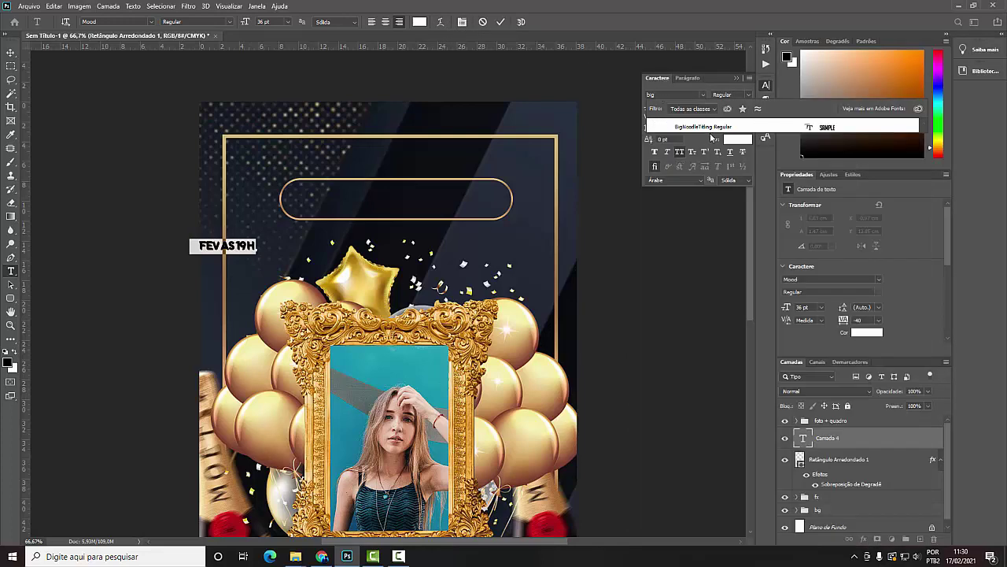
{"action": "left_click", "coordinate": [708, 127]}
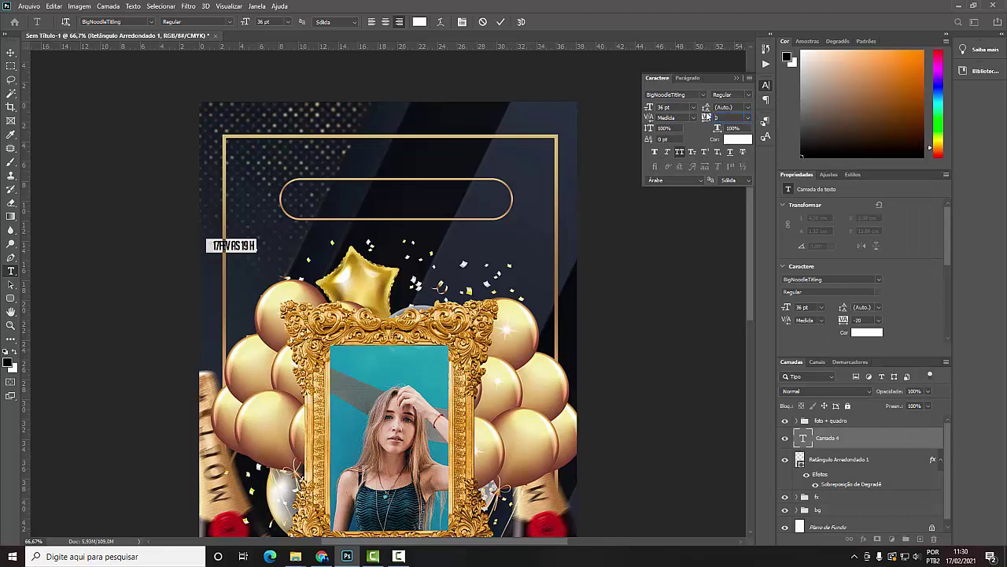
{"action": "left_click_drag", "start_coordinate": [706, 116], "coordinate": [550, 102]}
{"action": "left_click", "coordinate": [11, 52]}
- Scale the date line to about 86 pt so it fills the gold pill
{"action": "key", "text": "ctrl+t"}
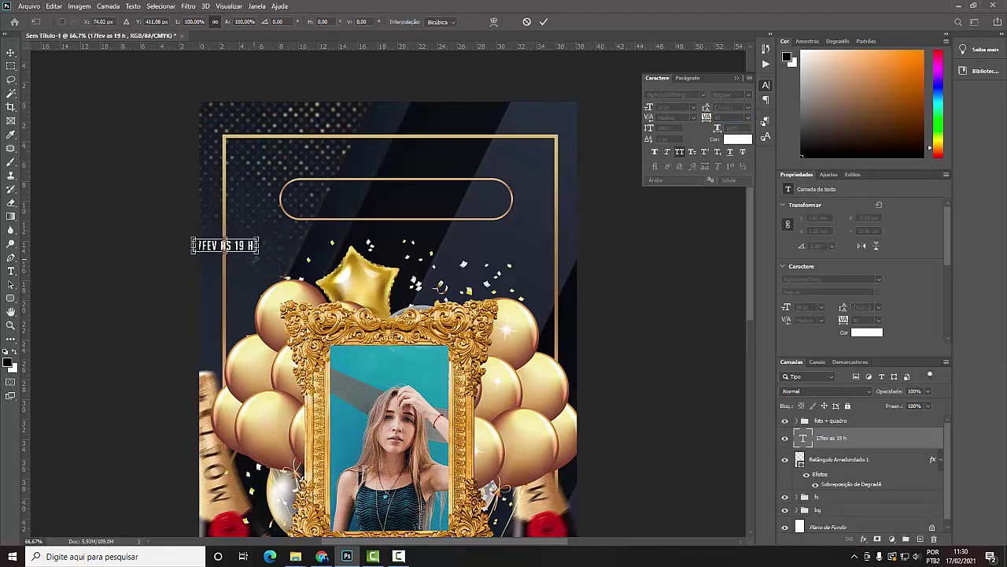
{"action": "mouse_move", "coordinate": [257, 252]}
{"action": "left_mouse_down"}
{"action": "mouse_move", "coordinate": [331, 265]}
{"action": "mouse_move", "coordinate": [406, 262]}
{"action": "mouse_move", "coordinate": [448, 223]}
{"action": "left_mouse_up"}
{"action": "key", "text": "Return"}
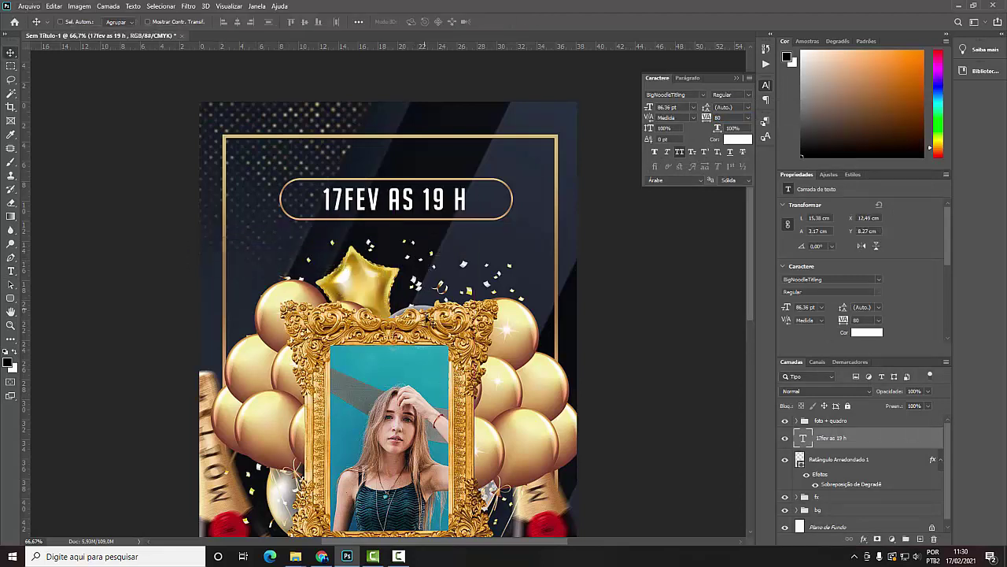
{"action": "scroll", "coordinate": [432, 318], "scroll_direction": "down", "scroll_amount": 2}
{"action": "scroll", "coordinate": [435, 315], "scroll_direction": "down", "scroll_amount": 2}
{"action": "scroll", "coordinate": [435, 315], "scroll_direction": "down", "scroll_amount": 3}
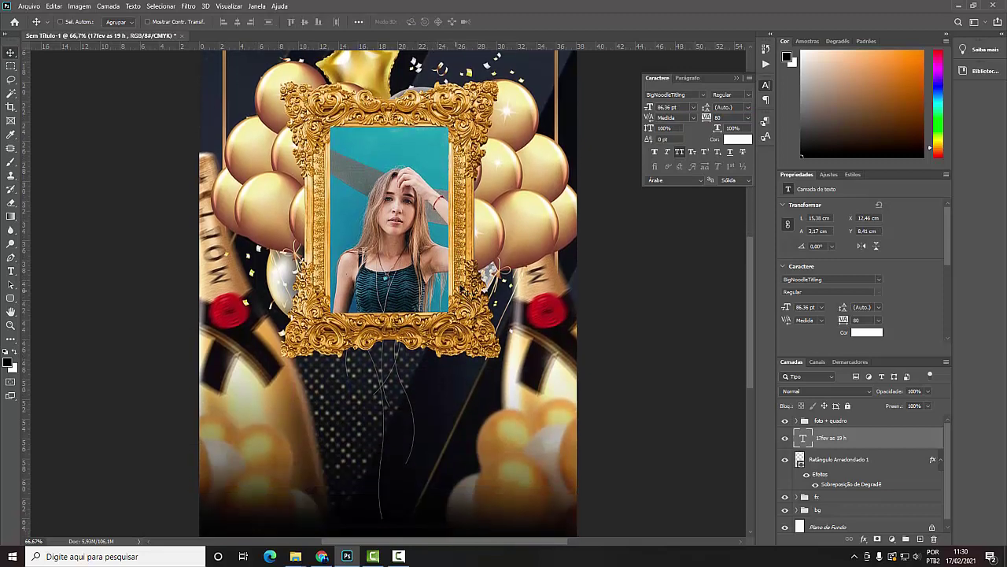
{"action": "left_click", "coordinate": [843, 424]}
- Add a white 'B-DAY' text layer below the frame and scale it up greatly
{"action": "key", "text": "t"}
{"action": "left_click", "coordinate": [393, 398]}
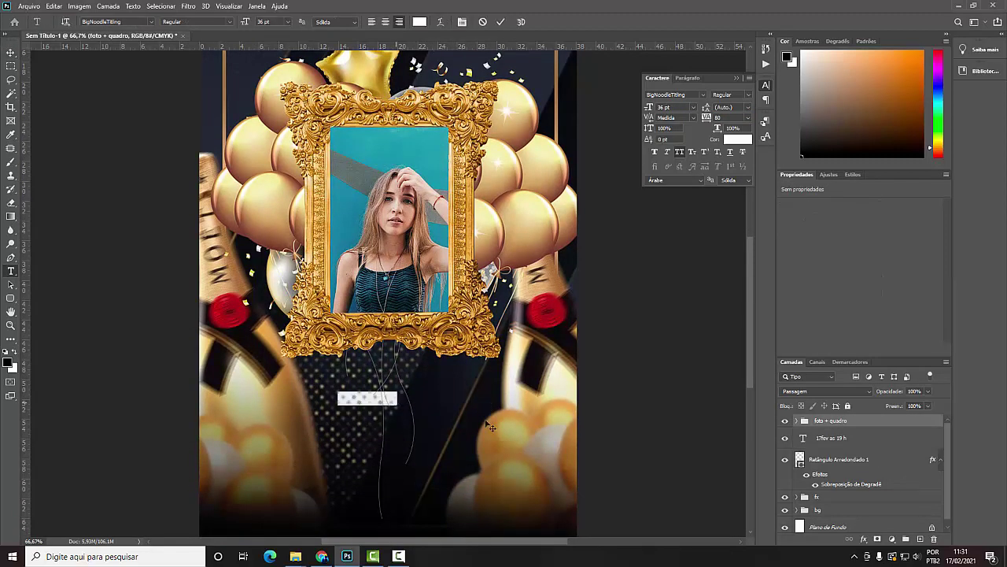
{"action": "key", "text": "BackSpace"}
{"action": "key", "text": "ctrl+a"}
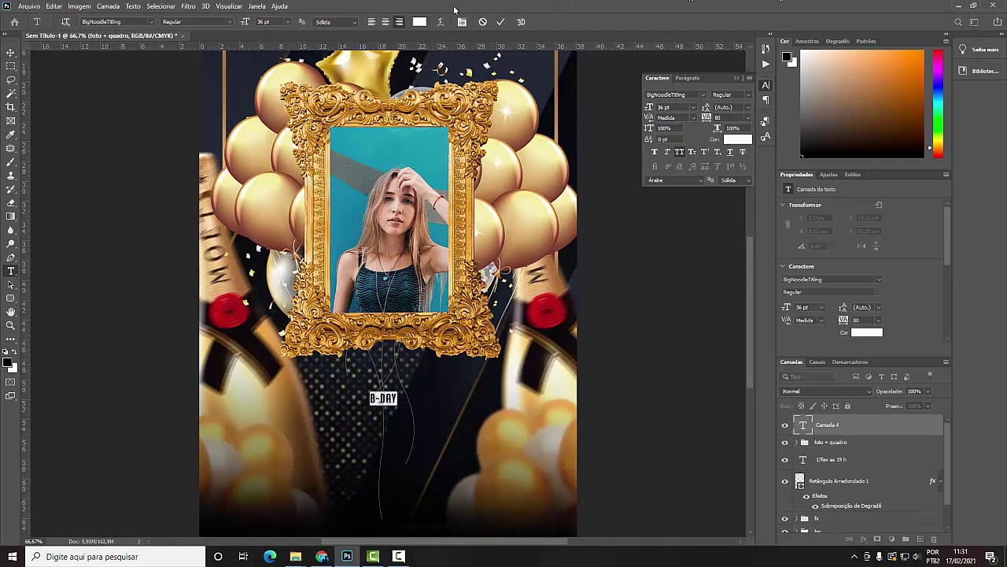
{"action": "left_click", "coordinate": [11, 51]}
{"action": "key", "text": "ctrl+t"}
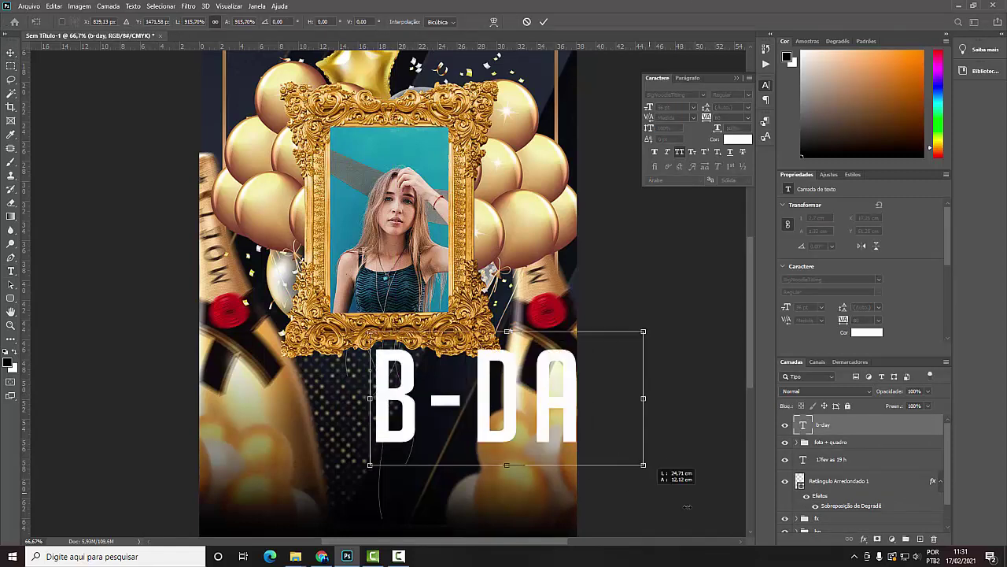
{"action": "left_click_drag", "start_coordinate": [397, 405], "coordinate": [571, 474]}
{"action": "key", "text": "Return"}
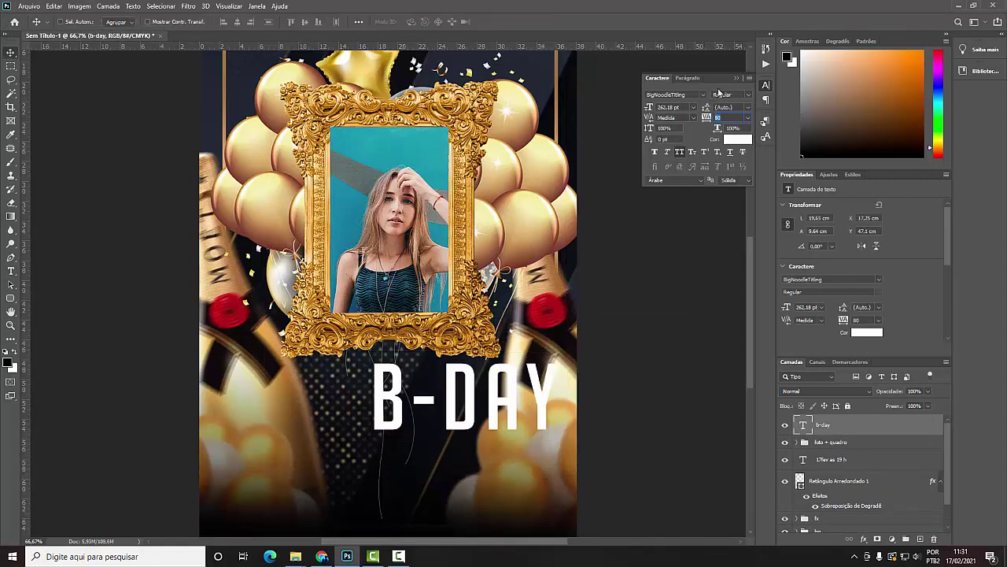
{"action": "type", "text": "0"}
- Tighten B-DAY tracking to -40 and enlarge it over the frame's lower edge
{"action": "left_click_drag", "start_coordinate": [491, 430], "coordinate": [522, 431]}
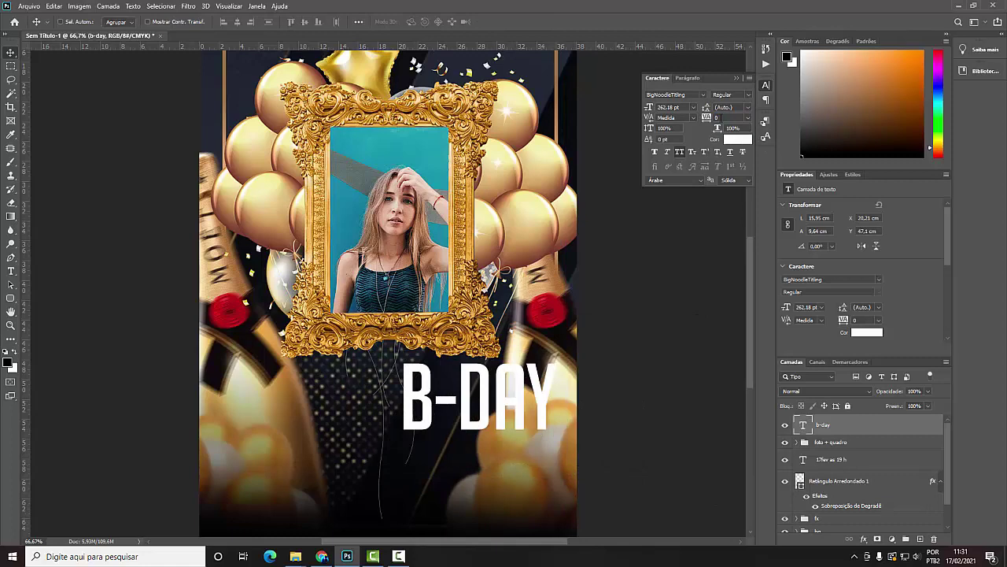
{"action": "key", "text": "Down"}
{"action": "key", "text": "Down"}
{"action": "left_click_drag", "start_coordinate": [489, 390], "coordinate": [370, 354]}
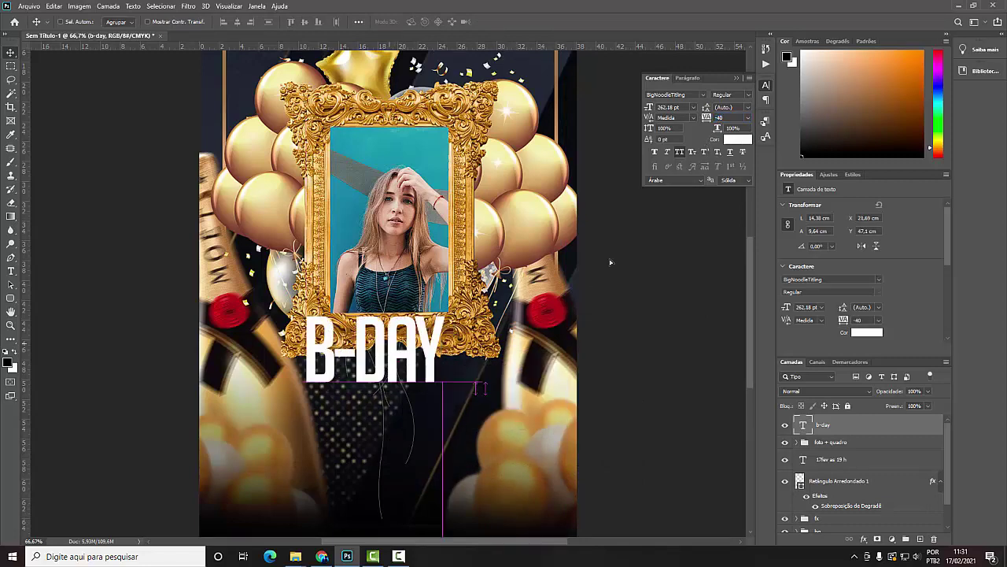
{"action": "key", "text": "ctrl+z"}
{"action": "key", "text": "ctrl+t"}
{"action": "left_click_drag", "start_coordinate": [489, 389], "coordinate": [369, 319]}
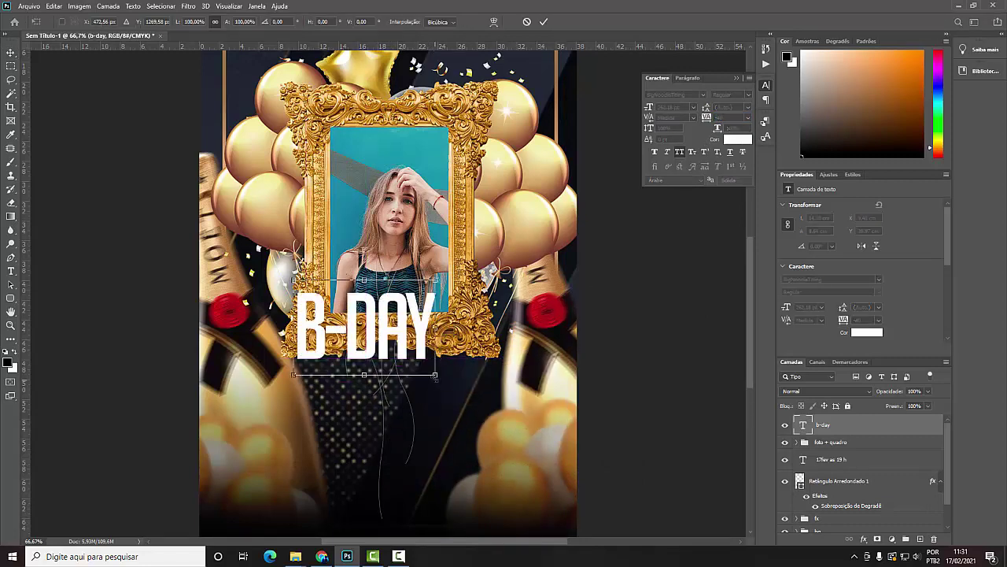
{"action": "left_click_drag", "start_coordinate": [435, 376], "coordinate": [511, 415]}
{"action": "key", "text": "Return"}
- Fine-tune B-DAY's placement, about 442 pt, beneath the gold frame
{"action": "scroll", "coordinate": [462, 347], "scroll_direction": "up", "scroll_amount": 2}
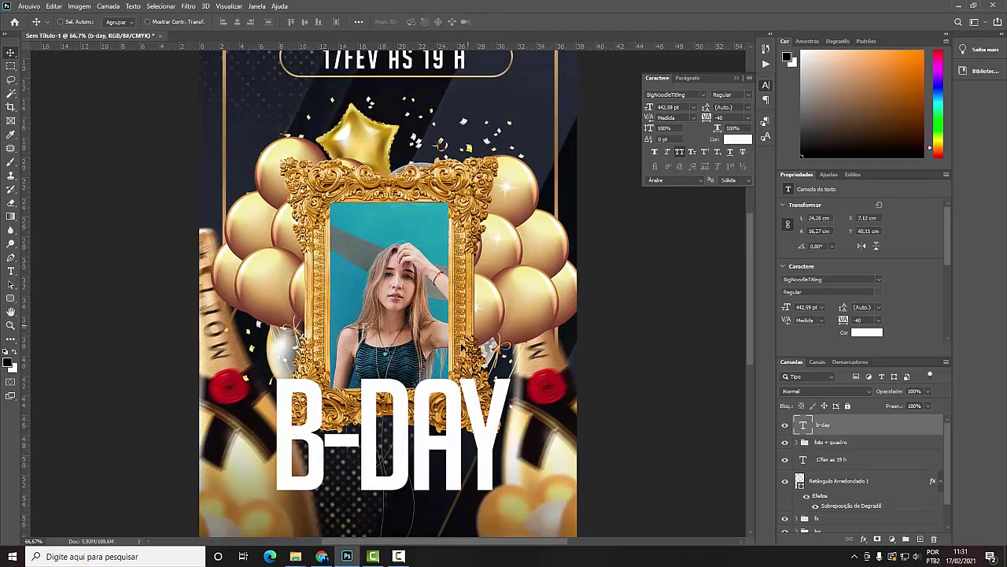
{"action": "scroll", "coordinate": [463, 346], "scroll_direction": "down", "scroll_amount": 1}
{"action": "mouse_move", "coordinate": [462, 347]}
{"action": "left_mouse_down"}
{"action": "mouse_move", "coordinate": [520, 412]}
{"action": "mouse_move", "coordinate": [482, 423]}
{"action": "mouse_move", "coordinate": [497, 409]}
{"action": "left_mouse_up"}
{"action": "scroll", "coordinate": [520, 412], "scroll_direction": "down", "scroll_amount": 3}
{"action": "scroll", "coordinate": [487, 409], "scroll_direction": "up", "scroll_amount": 5}
{"action": "scroll", "coordinate": [487, 408], "scroll_direction": "down", "scroll_amount": 1}
{"action": "scroll", "coordinate": [496, 409], "scroll_direction": "up", "scroll_amount": 3}
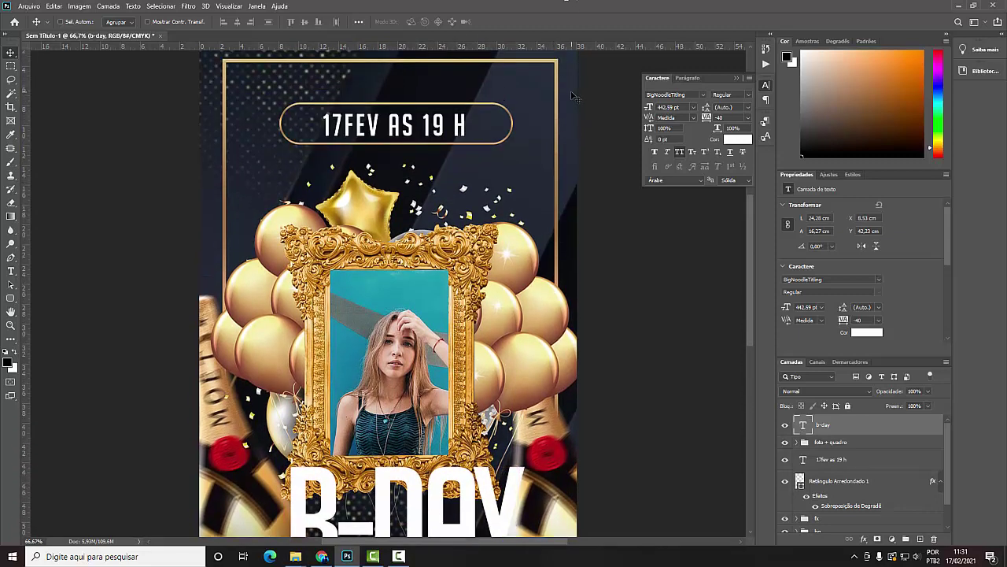
{"action": "scroll", "coordinate": [575, 96], "scroll_direction": "down", "scroll_amount": 1}
{"action": "scroll", "coordinate": [554, 132], "scroll_direction": "up", "scroll_amount": 1}
{"action": "scroll", "coordinate": [554, 132], "scroll_direction": "down", "scroll_amount": 2}
{"action": "scroll", "coordinate": [554, 131], "scroll_direction": "down", "scroll_amount": 2}
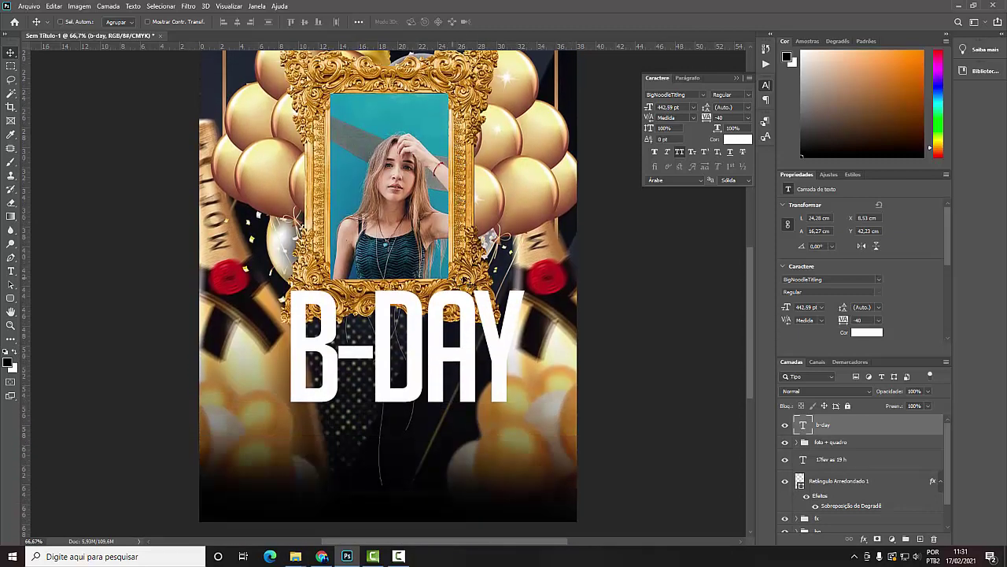
- Type the honoree's name below B-DAY in the Billion Dreams script font
{"action": "key", "text": "t"}
{"action": "scroll", "coordinate": [490, 397], "scroll_direction": "down", "scroll_amount": 1}
{"action": "left_click", "coordinate": [356, 412]}
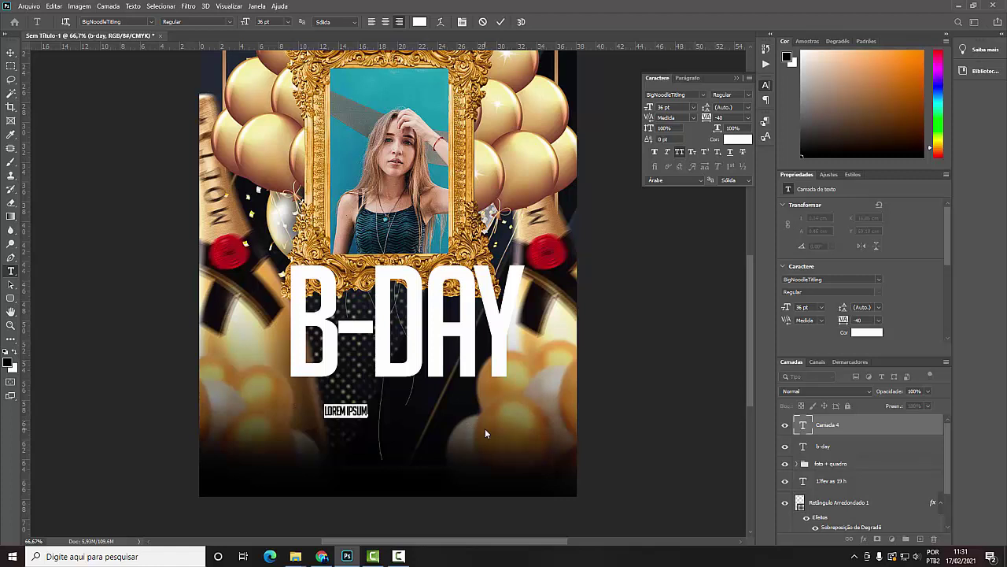
{"action": "type", "text": "ana jul"}
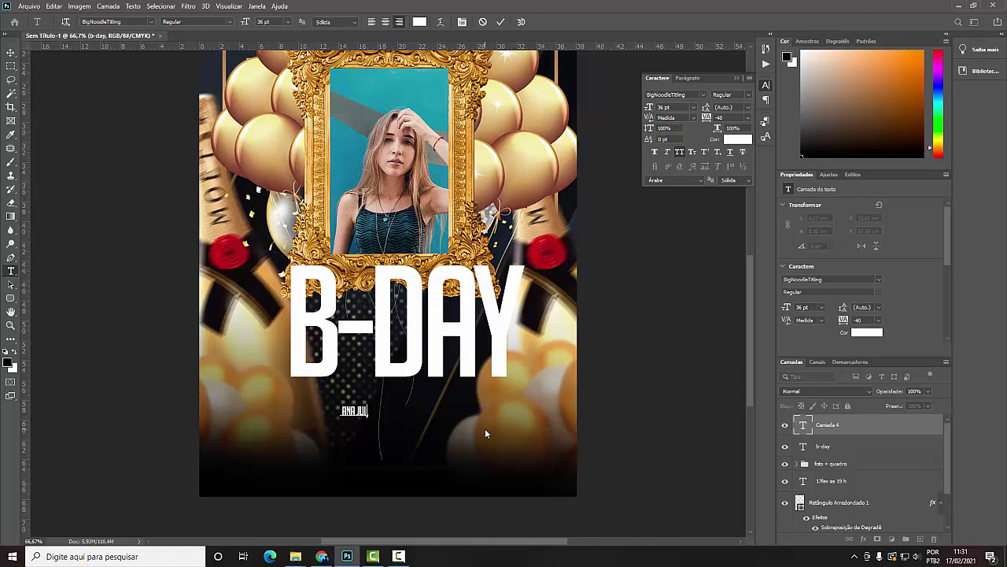
{"action": "type", "text": "ia"}
{"action": "key", "text": "ctrl+a"}
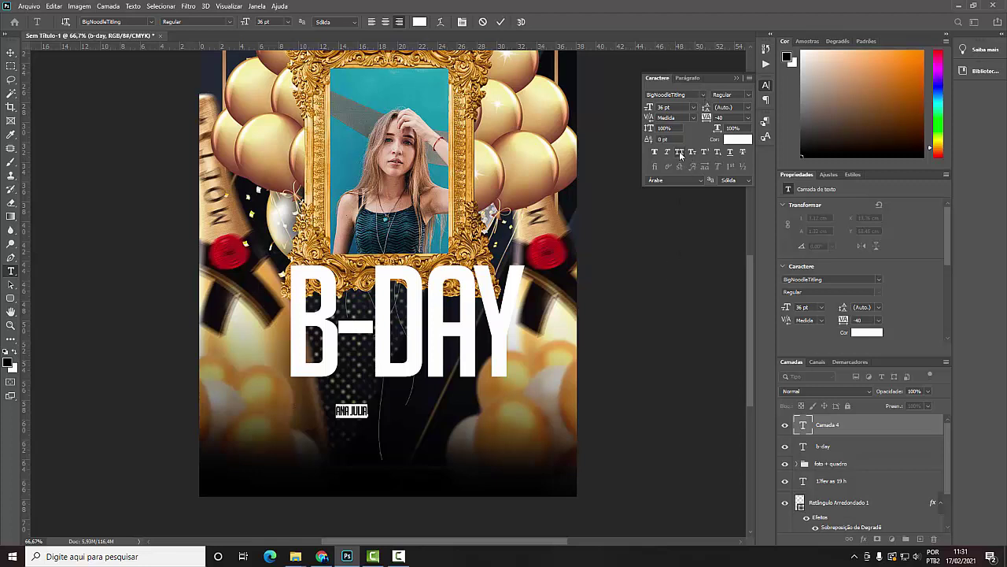
{"action": "left_click", "coordinate": [703, 94]}
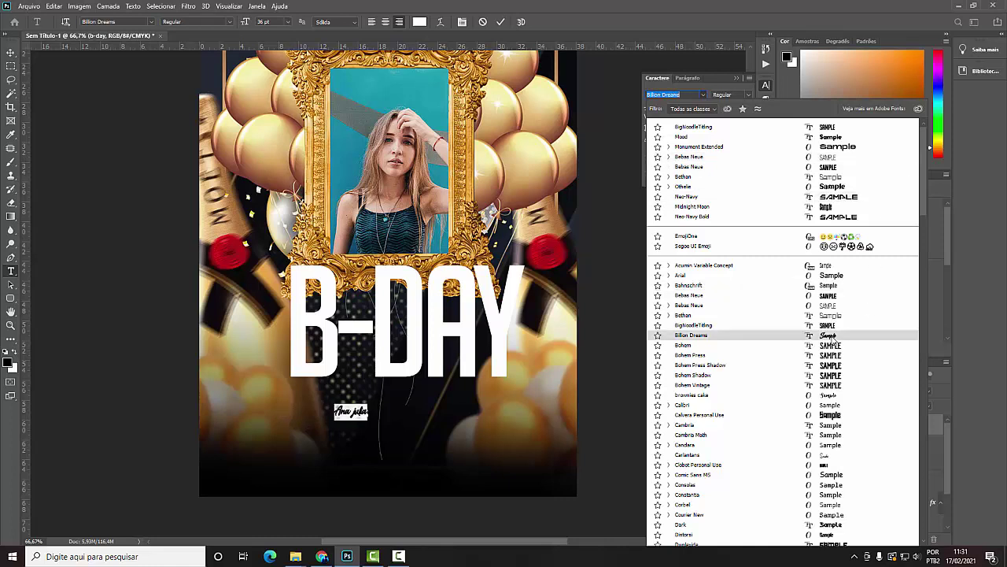
{"action": "left_click", "coordinate": [826, 337]}
{"action": "left_click", "coordinate": [10, 53]}
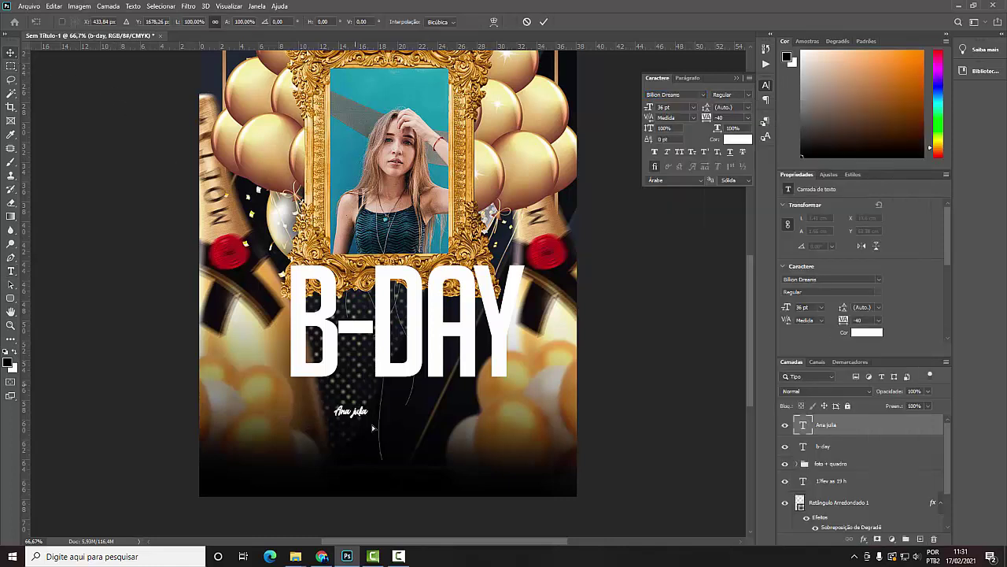
- Scale the name to about 335.5 pt, overlapping B-DAY's base
{"action": "key", "text": "ctrl+t"}
{"action": "left_click_drag", "start_coordinate": [368, 421], "coordinate": [653, 491]}
{"action": "left_click_drag", "start_coordinate": [441, 441], "coordinate": [315, 409]}
{"action": "key", "text": "Return"}
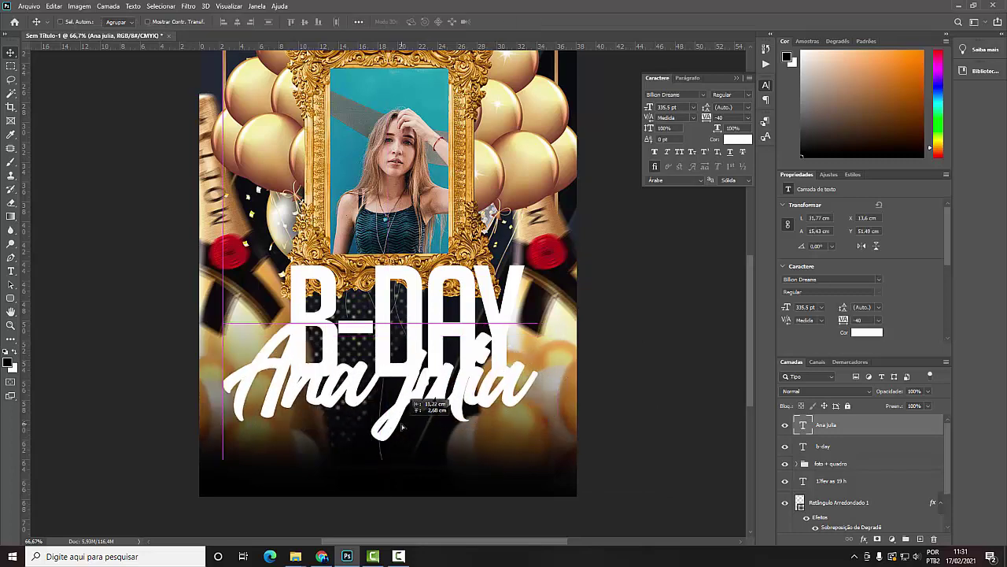
{"action": "left_click", "coordinate": [863, 539]}
- Give the name a gold Gradient Overlay and a light peach Inner Shadow at 100% opacity
{"action": "left_click", "coordinate": [944, 512]}
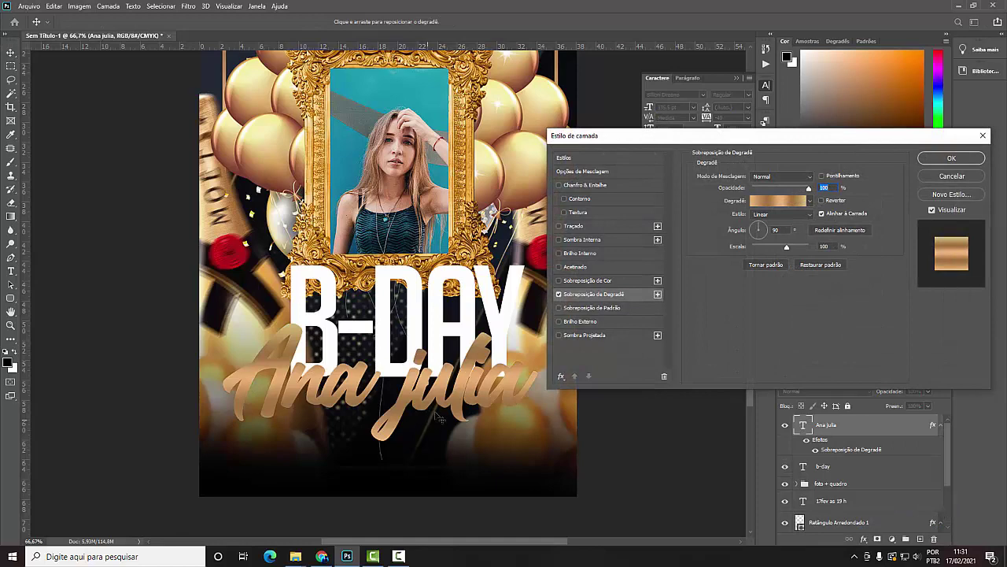
{"action": "left_click", "coordinate": [559, 239]}
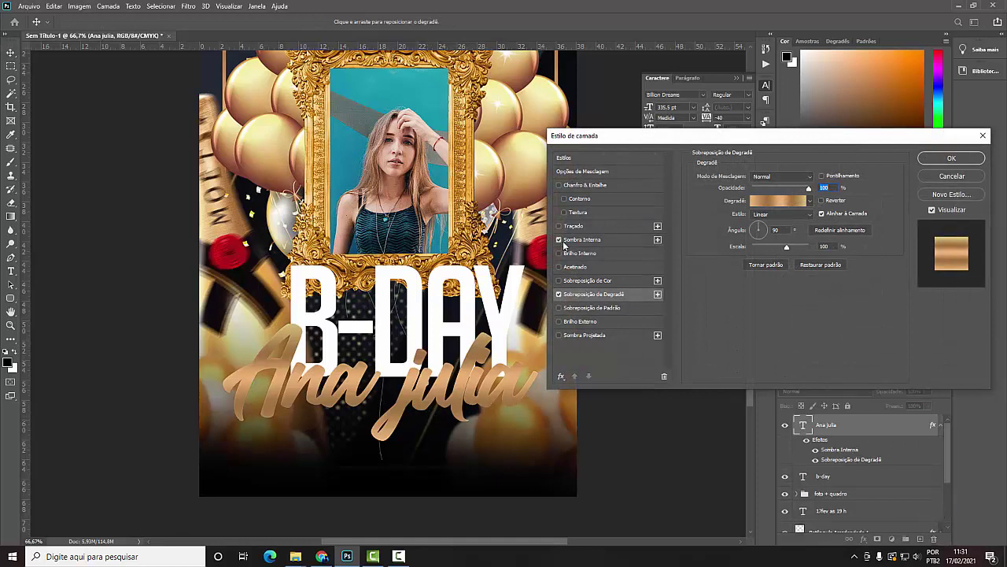
{"action": "left_click", "coordinate": [590, 241]}
{"action": "left_click", "coordinate": [851, 178]}
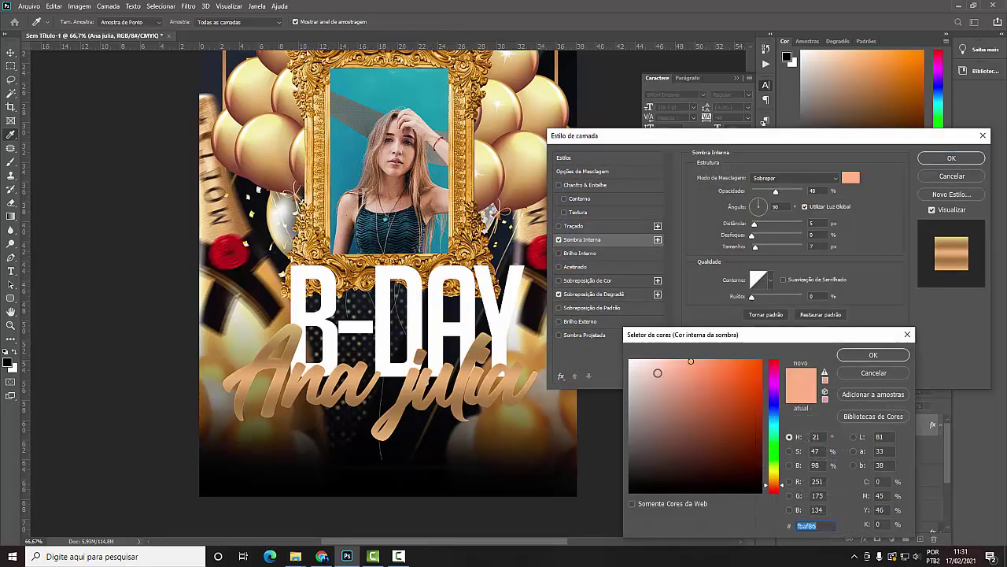
{"action": "left_click", "coordinate": [659, 370]}
{"action": "key", "text": "Return"}
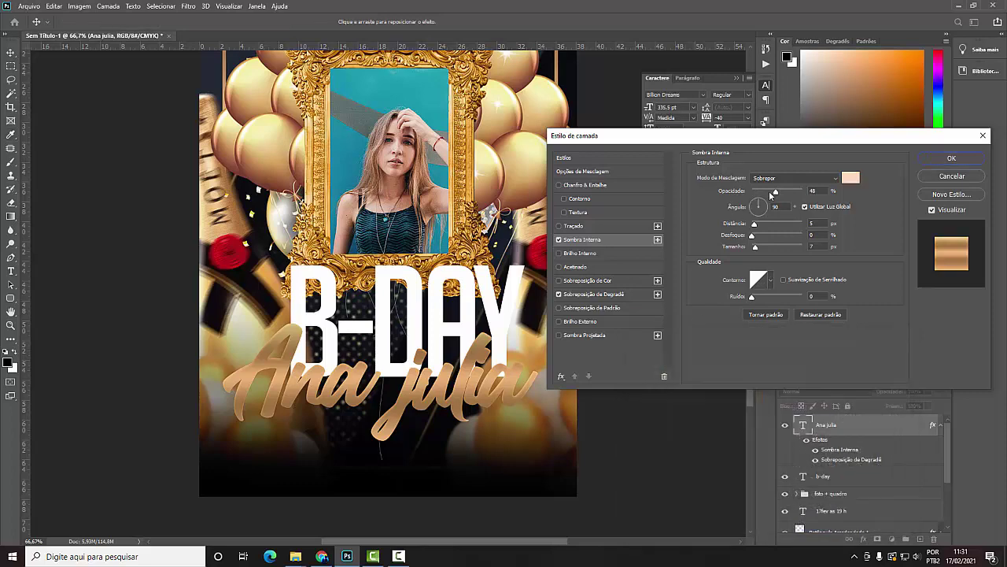
{"action": "left_click_drag", "start_coordinate": [771, 192], "coordinate": [811, 195]}
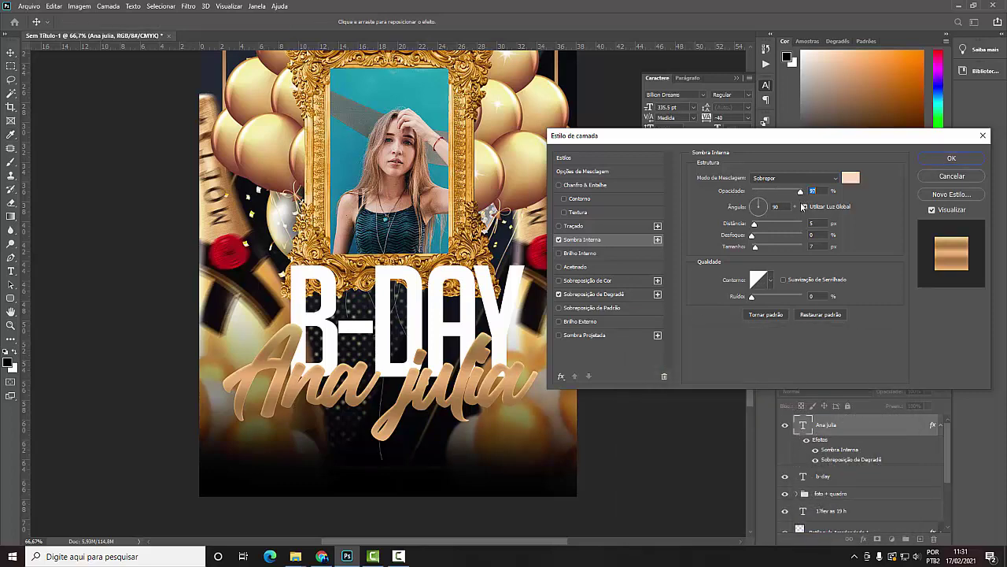
{"action": "left_click", "coordinate": [952, 158]}
{"action": "left_click_drag", "start_coordinate": [505, 403], "coordinate": [528, 452]}
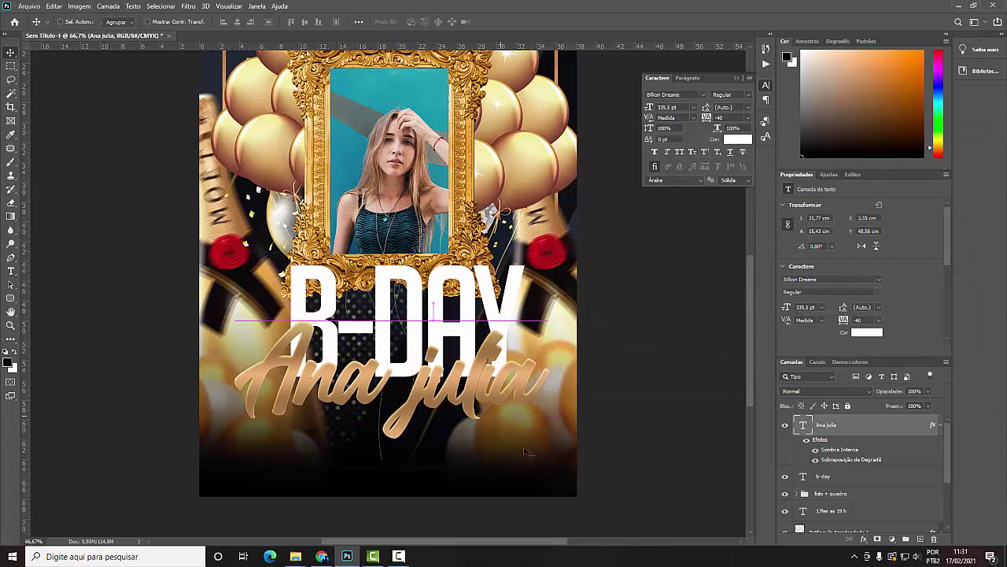
- Group B-DAY and the name as 'titulo' and move the group higher
{"action": "left_click", "coordinate": [843, 477], "text": "shift"}
{"action": "key", "text": "ctrl+g"}
{"action": "double_click", "coordinate": [833, 422]}
{"action": "type", "text": "titulo"}
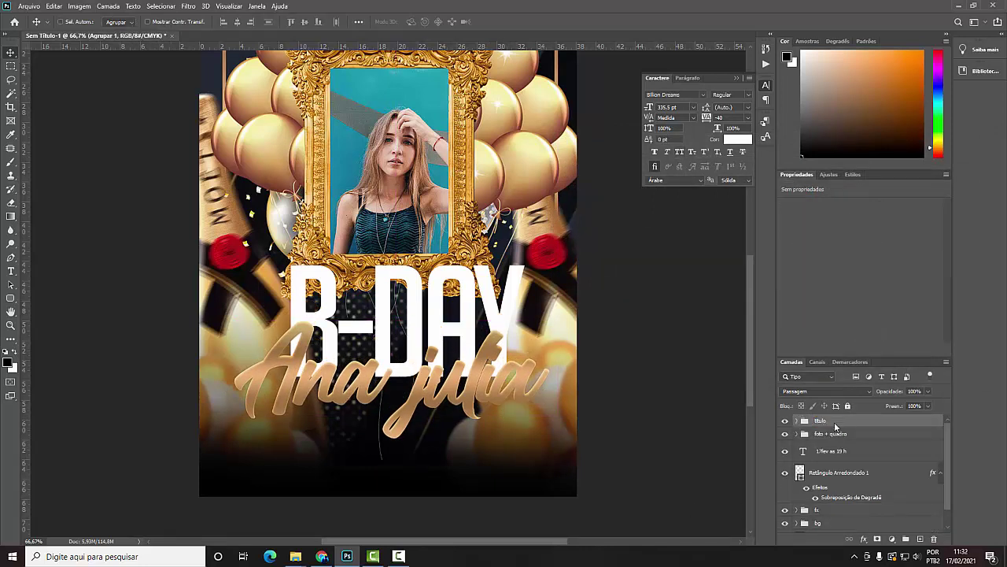
{"action": "left_click_drag", "start_coordinate": [502, 397], "coordinate": [486, 347]}
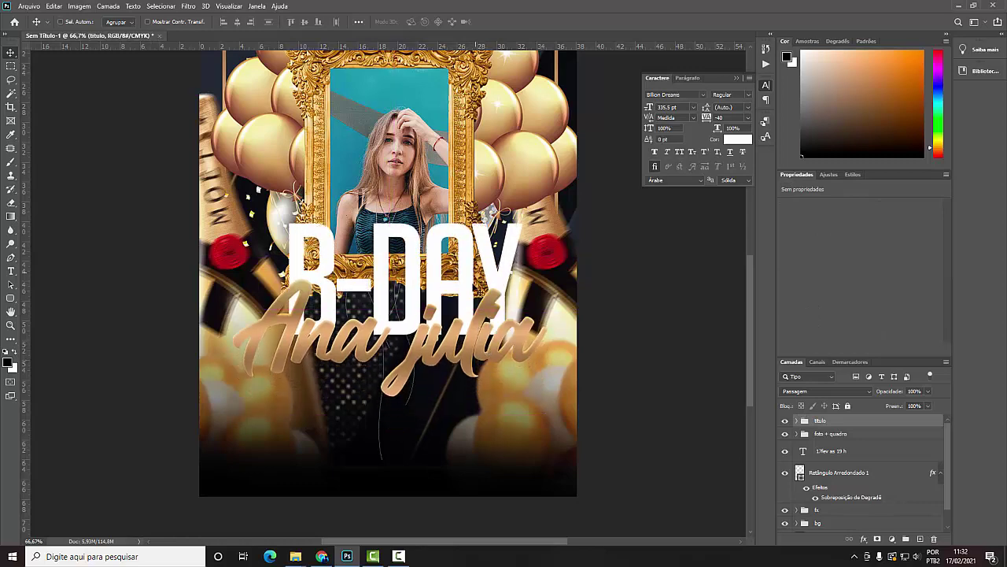
- Add a Drop Shadow effect to the titulo group
{"action": "left_click", "coordinate": [865, 540]}
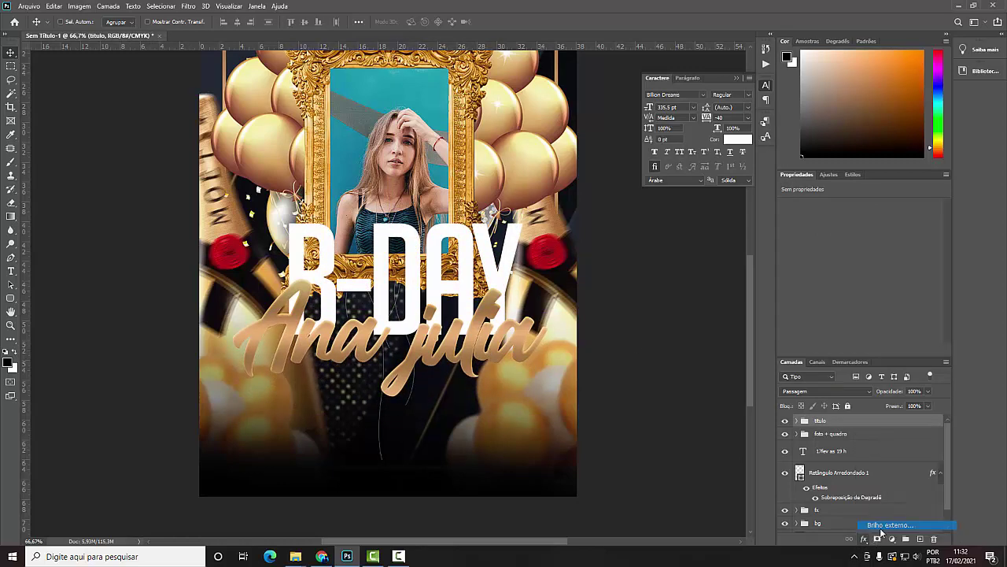
{"action": "left_click", "coordinate": [865, 540]}
{"action": "left_click", "coordinate": [882, 529]}
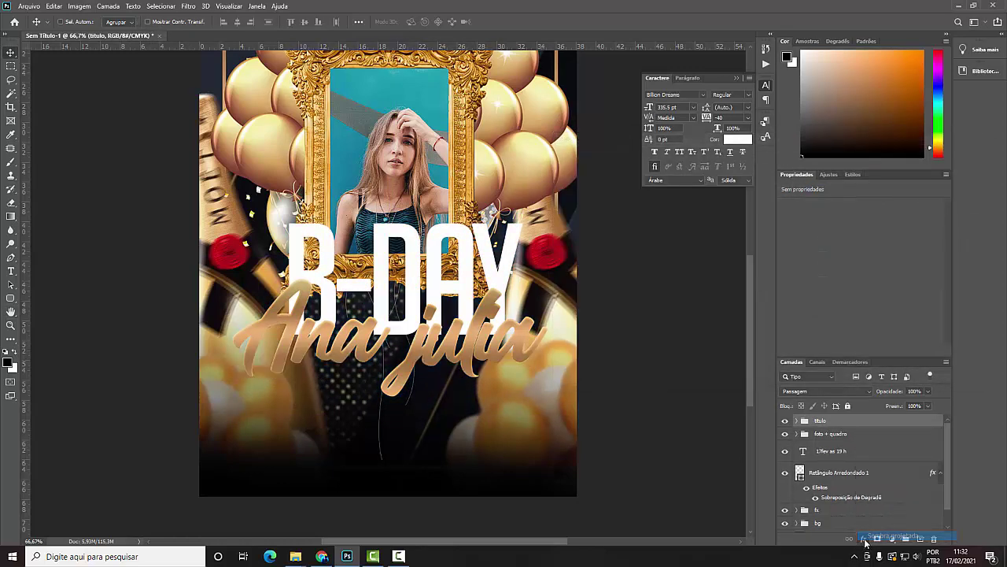
{"action": "left_click", "coordinate": [952, 157]}
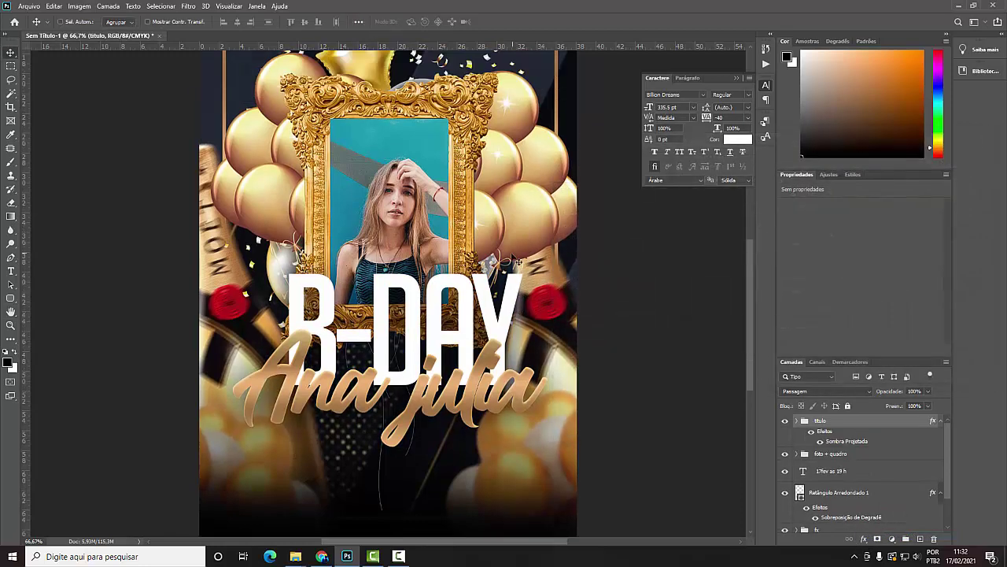
{"action": "scroll", "coordinate": [388, 291], "scroll_direction": "up", "scroll_amount": 3}
{"action": "scroll", "coordinate": [388, 292], "scroll_direction": "up", "scroll_amount": 3}
{"action": "scroll", "coordinate": [465, 387], "scroll_direction": "down", "scroll_amount": 3}
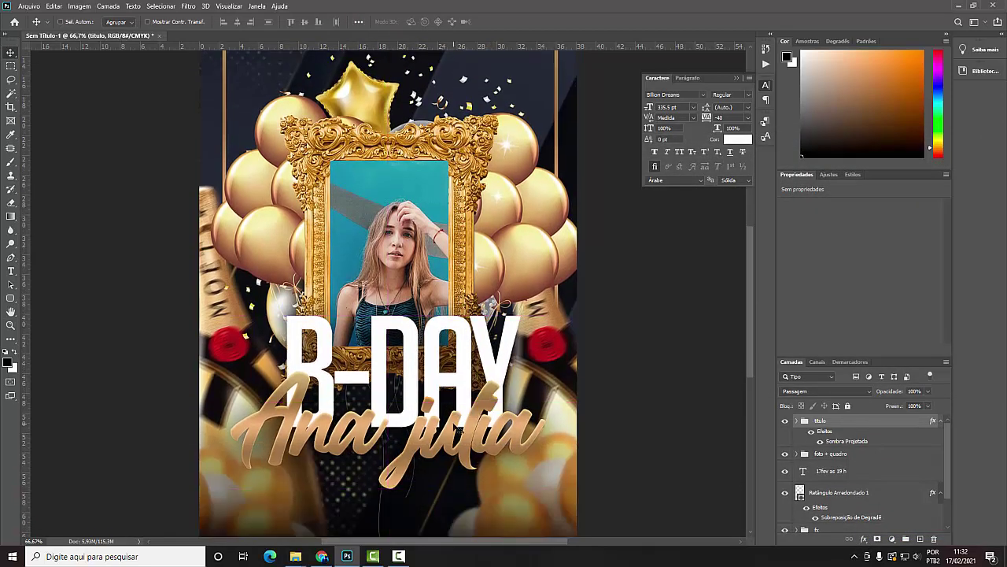
{"action": "scroll", "coordinate": [582, 382], "scroll_direction": "down", "scroll_amount": 3}
{"action": "scroll", "coordinate": [352, 312], "scroll_direction": "up", "scroll_amount": 3}
{"action": "scroll", "coordinate": [352, 312], "scroll_direction": "up", "scroll_amount": 2}
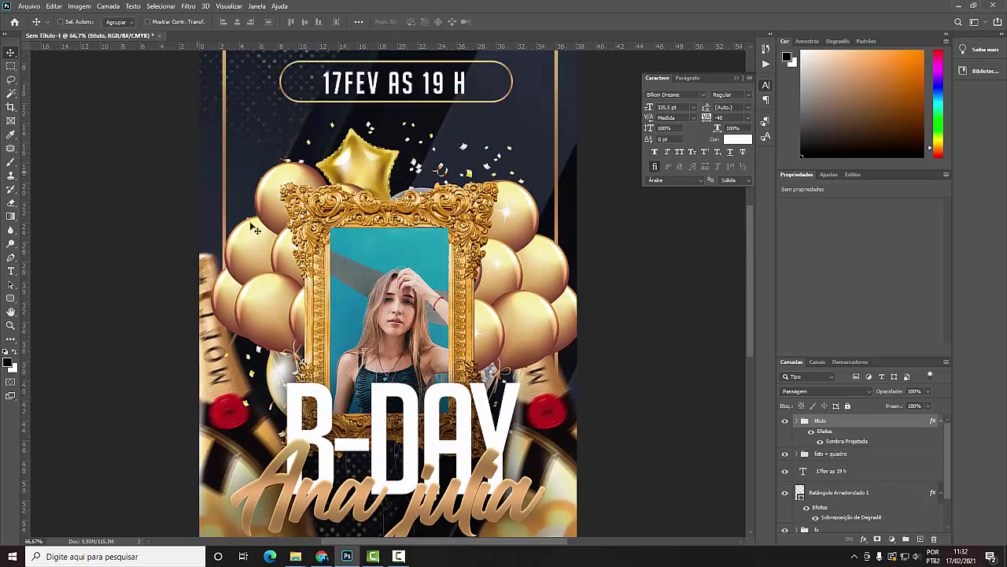
{"action": "scroll", "coordinate": [351, 311], "scroll_direction": "up", "scroll_amount": 2}
- Scroll around the poster to review the title layout
{"action": "key", "text": "t"}
{"action": "scroll", "coordinate": [441, 236], "scroll_direction": "down", "scroll_amount": 1}
{"action": "scroll", "coordinate": [512, 315], "scroll_direction": "down", "scroll_amount": 2}
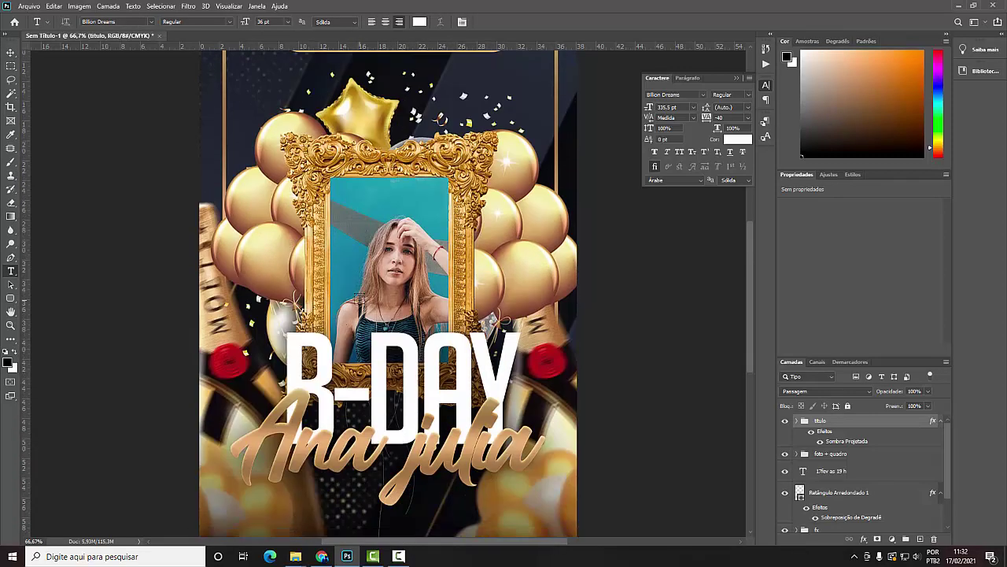
{"action": "scroll", "coordinate": [598, 386], "scroll_direction": "down", "scroll_amount": 3}
{"action": "key", "text": "v"}
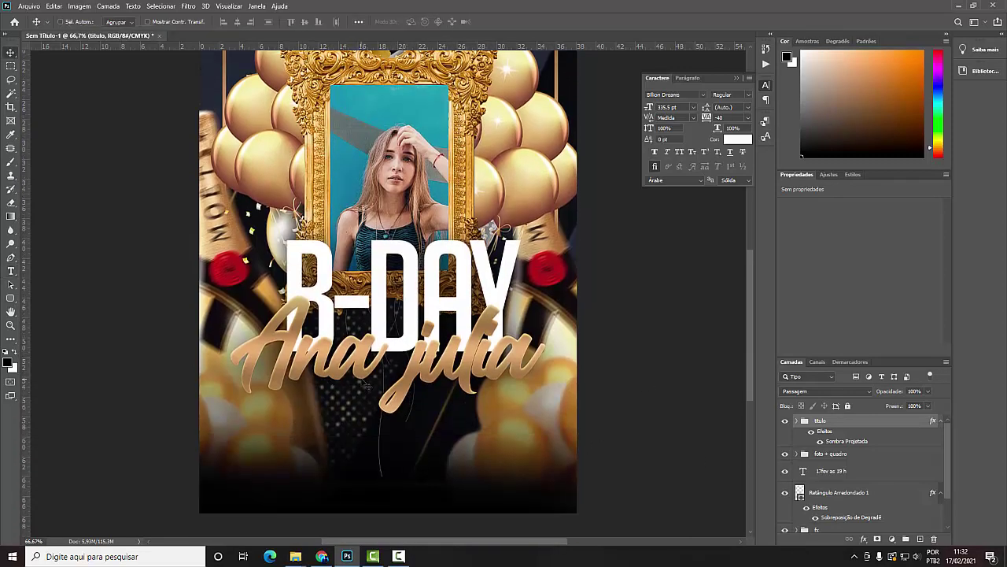
{"action": "scroll", "coordinate": [433, 343], "scroll_direction": "up", "scroll_amount": 2}
- Add the tagline 'UM CONVITE ESPECIAL' as new text above the date pill
{"action": "scroll", "coordinate": [551, 346], "scroll_direction": "up", "scroll_amount": 4}
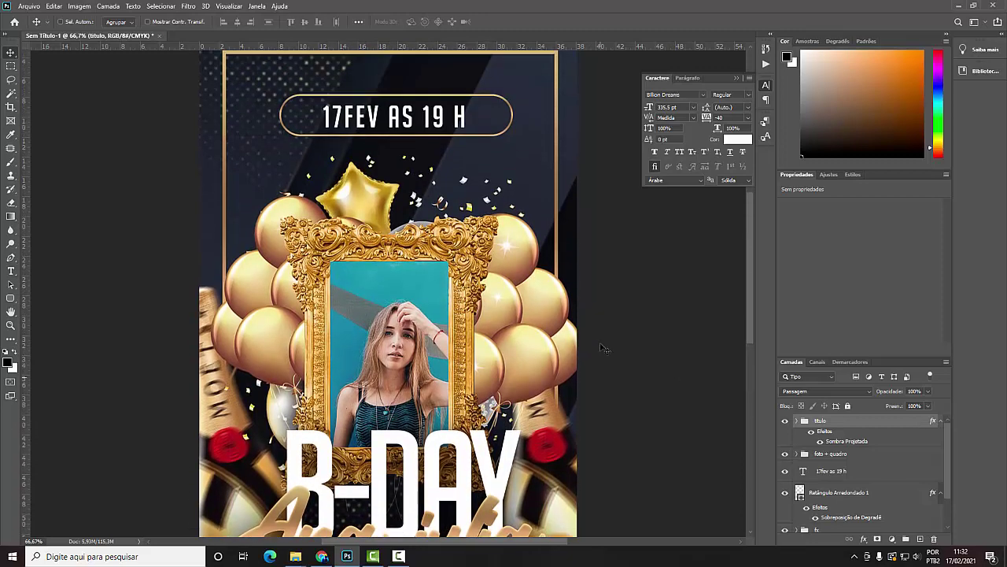
{"action": "scroll", "coordinate": [599, 348], "scroll_direction": "up", "scroll_amount": 1}
{"action": "scroll", "coordinate": [551, 314], "scroll_direction": "up", "scroll_amount": 1}
{"action": "key", "text": "t"}
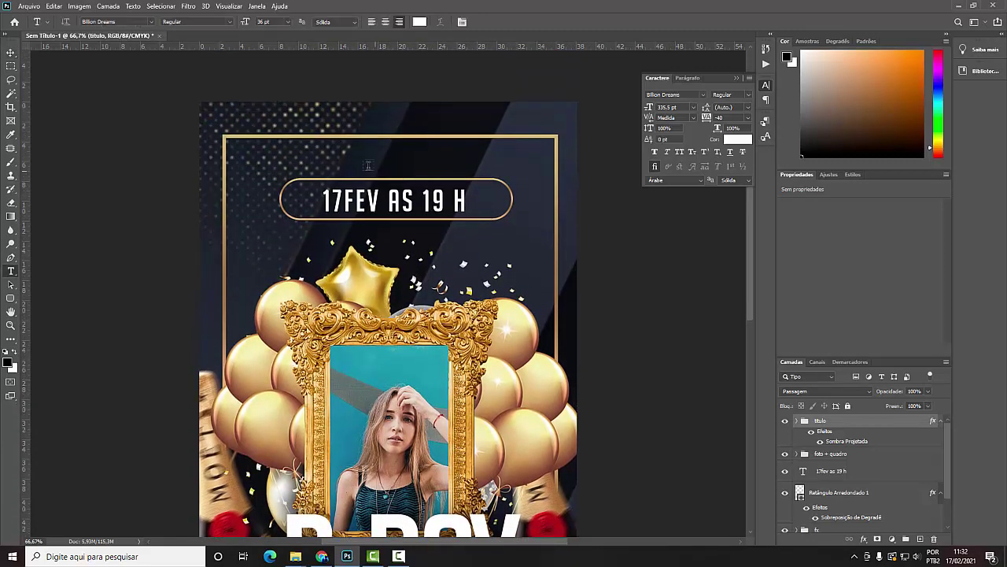
{"action": "left_click", "coordinate": [364, 168]}
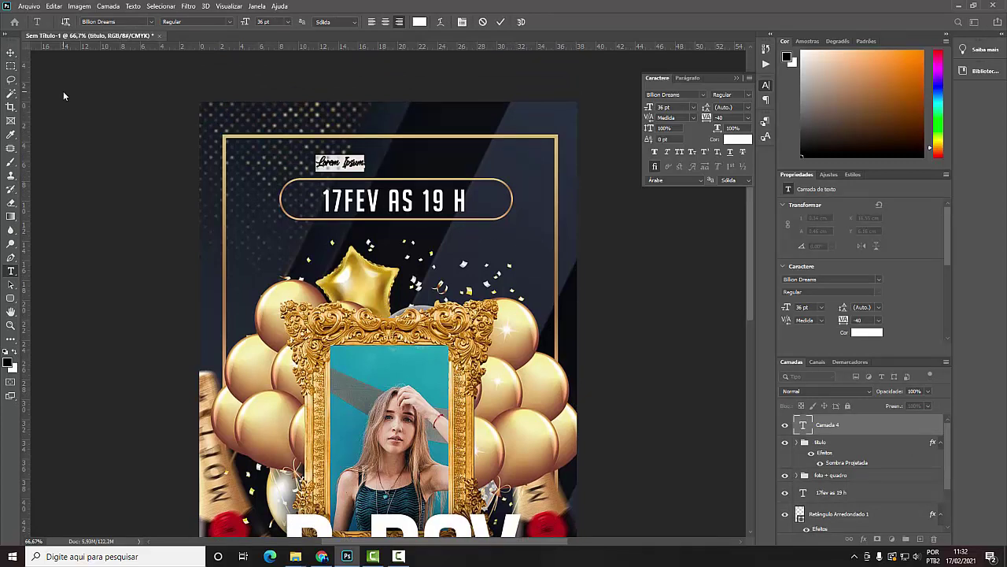
{"action": "key", "text": "Right"}
{"action": "type", "text": "ANAL"}
{"action": "key", "text": "ctrl+a"}
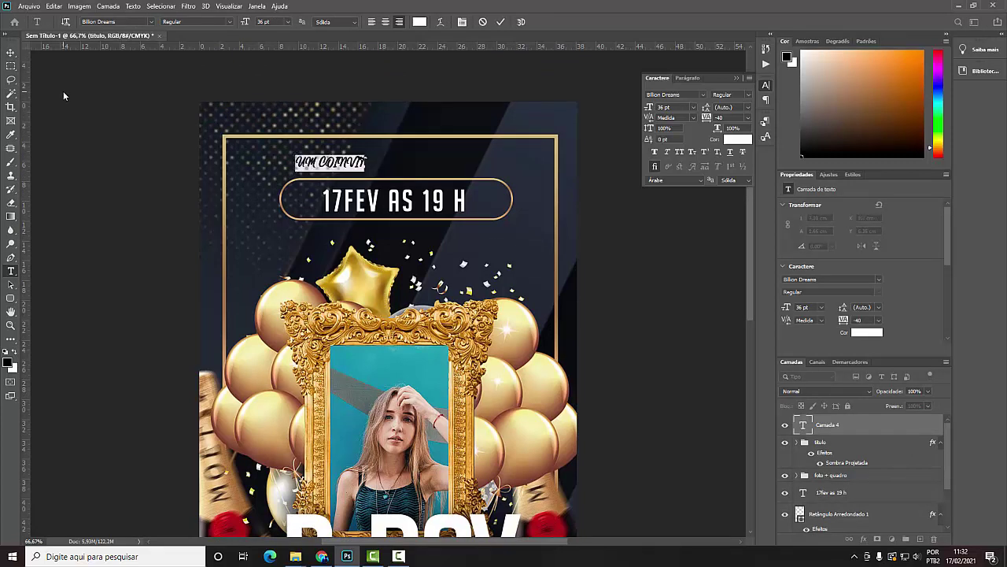
{"action": "type", "text": "UM CANAL"}
{"action": "type", "text": "E ESPECIAL"}
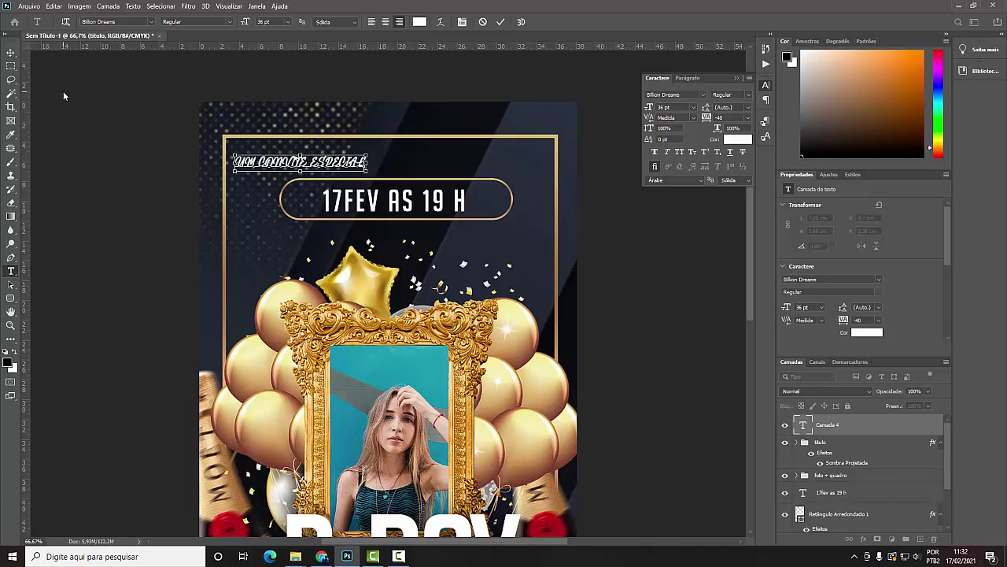
- Set the tagline in Bebas Neue with tracking 340, placed above the date banner
{"action": "key", "text": "ctrl+a"}
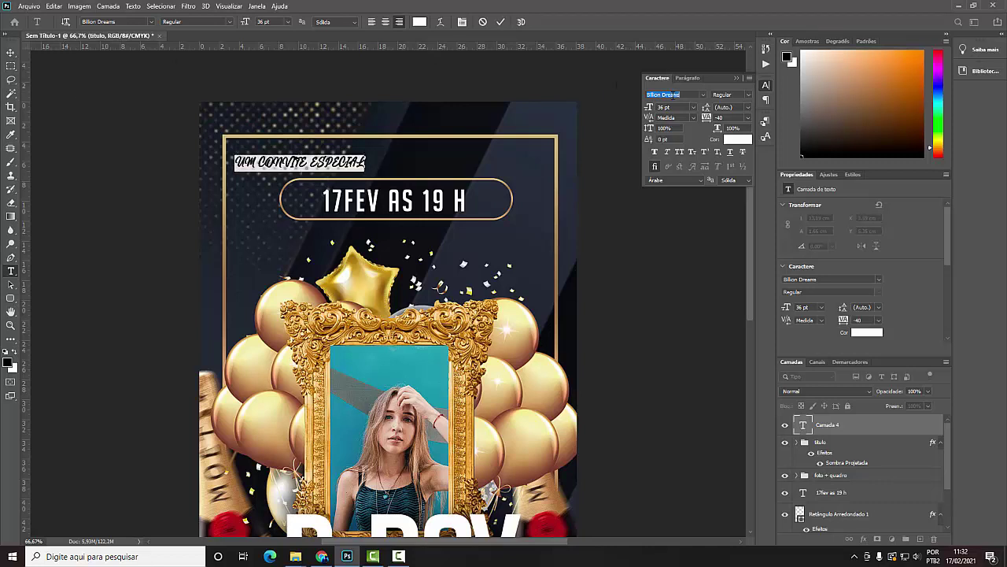
{"action": "type", "text": "bebas"}
{"action": "left_click", "coordinate": [740, 127]}
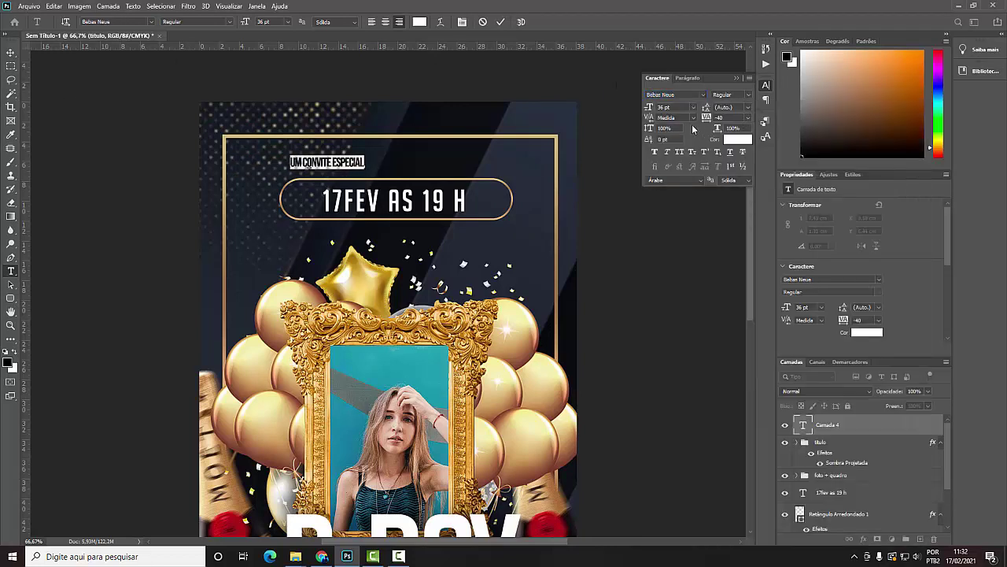
{"action": "left_click_drag", "start_coordinate": [708, 117], "coordinate": [691, 128]}
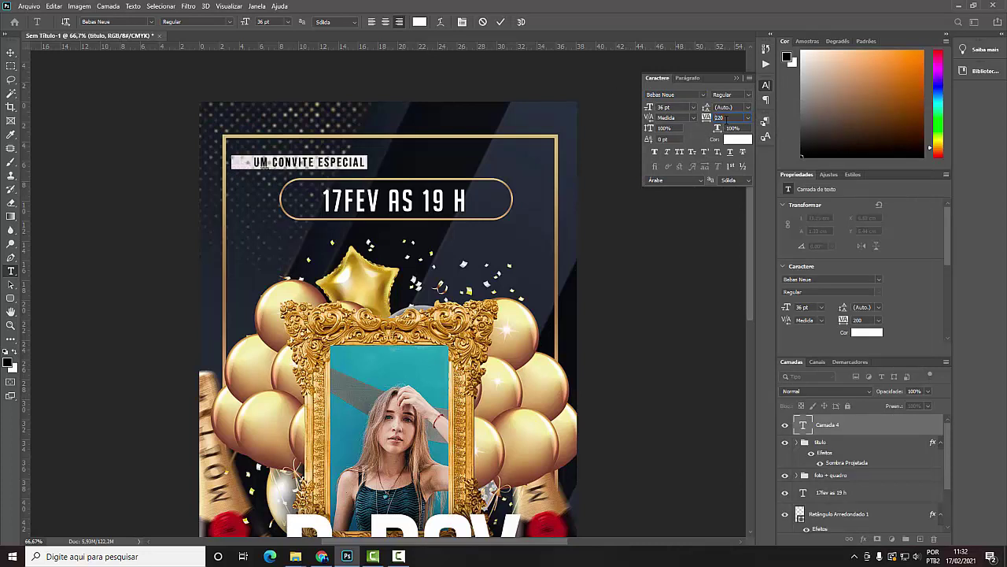
{"action": "type", "text": "340"}
{"action": "left_click", "coordinate": [11, 55]}
{"action": "left_click_drag", "start_coordinate": [347, 199], "coordinate": [453, 203]}
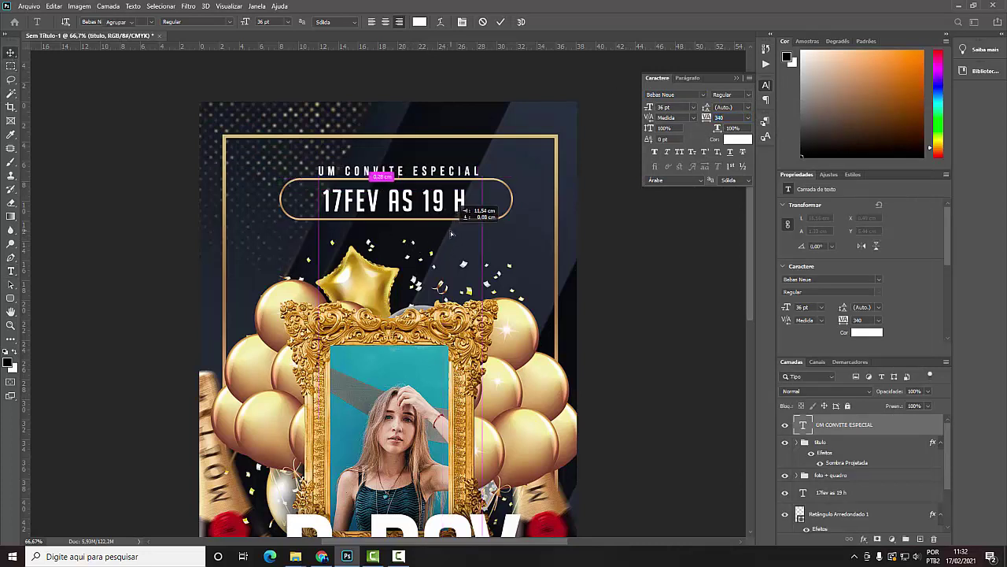
- Widen the tagline tracking to 440 and centre it above the date pill
{"action": "scroll", "coordinate": [452, 236], "scroll_direction": "up", "scroll_amount": 1}
{"action": "left_click_drag", "start_coordinate": [439, 258], "coordinate": [445, 264]}
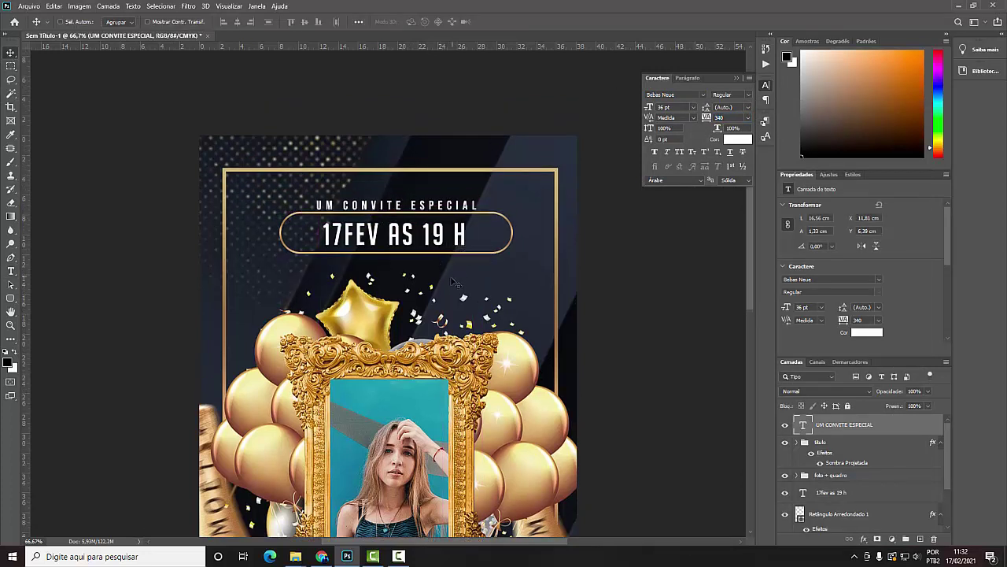
{"action": "scroll", "coordinate": [452, 281], "scroll_direction": "up", "scroll_amount": 1}
{"action": "scroll", "coordinate": [439, 292], "scroll_direction": "up", "scroll_amount": 1}
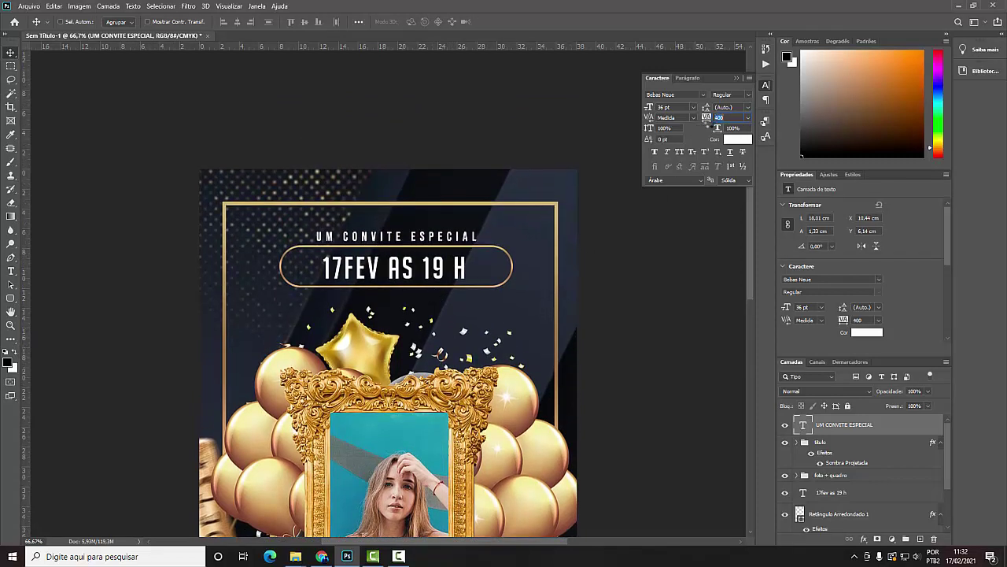
{"action": "key", "text": "Up"}
{"action": "key", "text": "Up"}
{"action": "key", "text": "Up"}
{"action": "key", "text": "Up"}
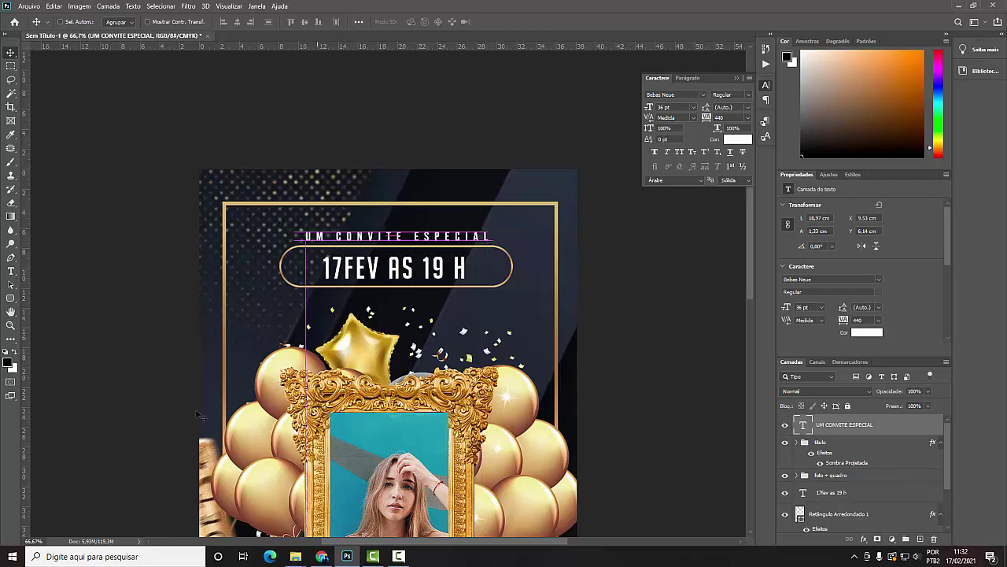
{"action": "mouse_move", "coordinate": [393, 267]}
{"action": "left_mouse_down"}
{"action": "mouse_move", "coordinate": [415, 267]}
{"action": "mouse_move", "coordinate": [403, 263]}
{"action": "left_mouse_up"}
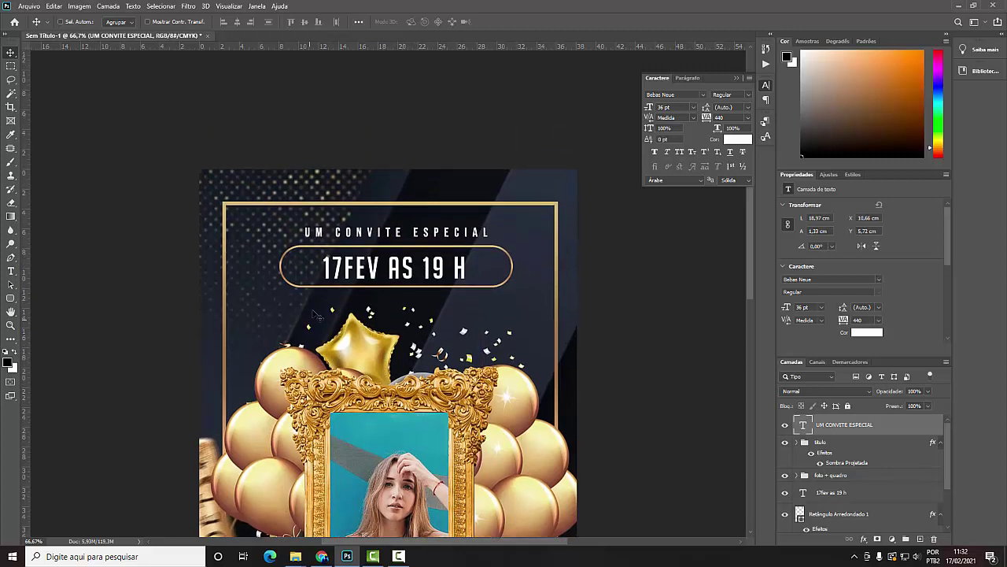
{"action": "scroll", "coordinate": [466, 321], "scroll_direction": "down", "scroll_amount": 2}
{"action": "scroll", "coordinate": [466, 321], "scroll_direction": "down", "scroll_amount": 3}
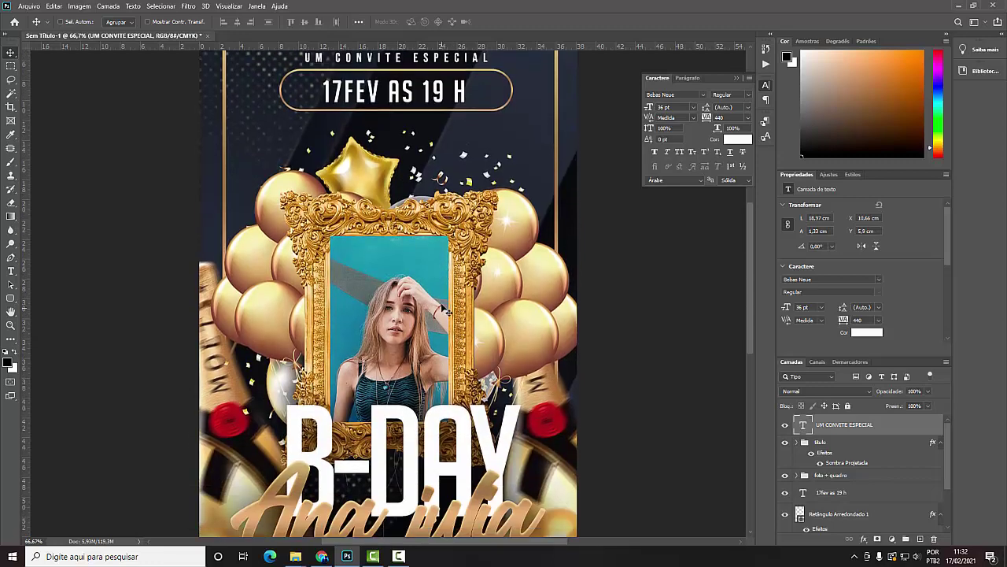
{"action": "scroll", "coordinate": [470, 306], "scroll_direction": "up", "scroll_amount": 3}
{"action": "scroll", "coordinate": [454, 288], "scroll_direction": "up", "scroll_amount": 1}
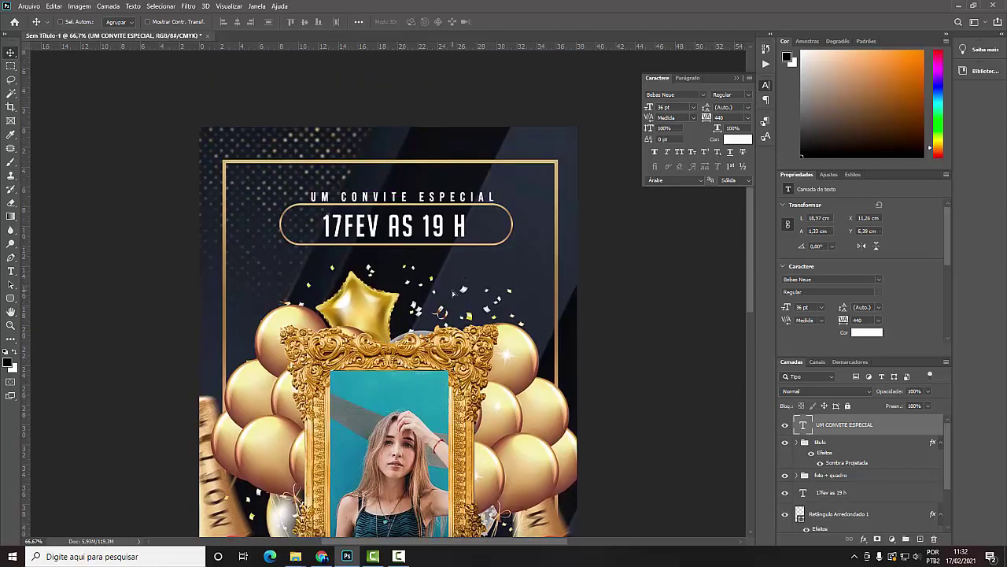
{"action": "scroll", "coordinate": [287, 173], "scroll_direction": "down", "scroll_amount": 1}
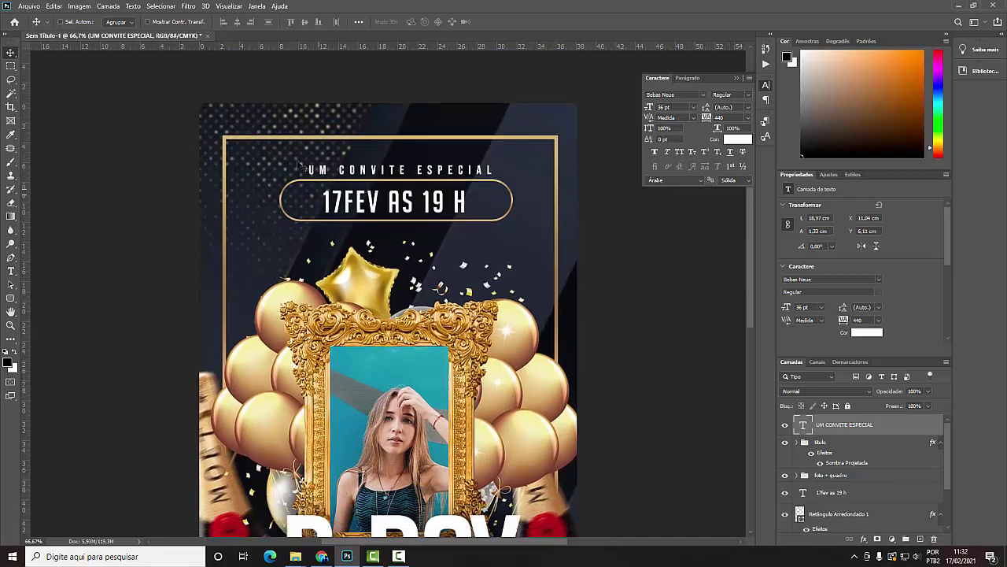
{"action": "scroll", "coordinate": [287, 173], "scroll_direction": "down", "scroll_amount": 3}
{"action": "scroll", "coordinate": [287, 173], "scroll_direction": "down", "scroll_amount": 2}
{"action": "scroll", "coordinate": [508, 387], "scroll_direction": "down", "scroll_amount": 2}
{"action": "scroll", "coordinate": [508, 387], "scroll_direction": "up", "scroll_amount": 1}
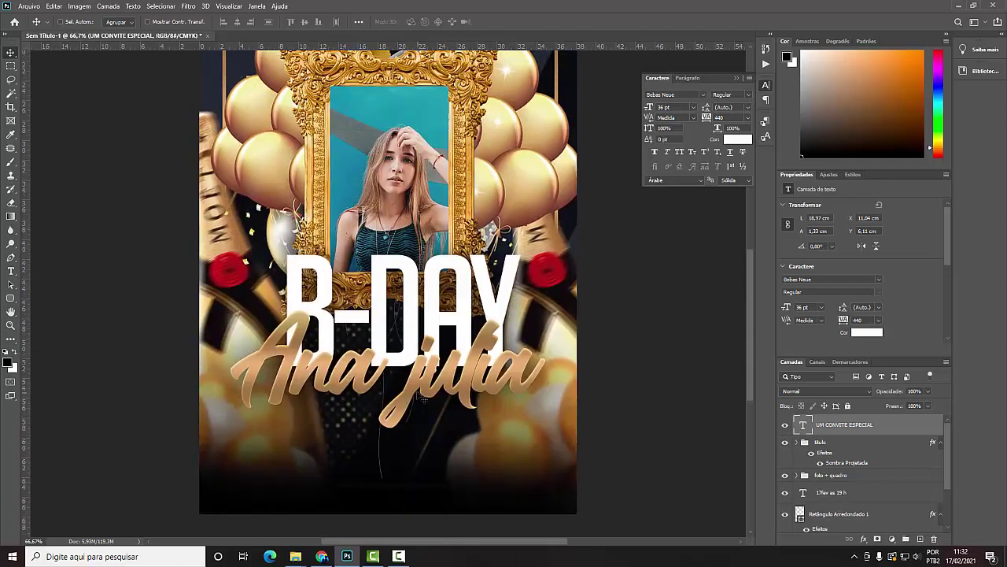
{"action": "scroll", "coordinate": [391, 398], "scroll_direction": "up", "scroll_amount": 1}
{"action": "scroll", "coordinate": [390, 398], "scroll_direction": "down", "scroll_amount": 2}
{"action": "scroll", "coordinate": [390, 399], "scroll_direction": "up", "scroll_amount": 1}
{"action": "scroll", "coordinate": [390, 399], "scroll_direction": "up", "scroll_amount": 2}
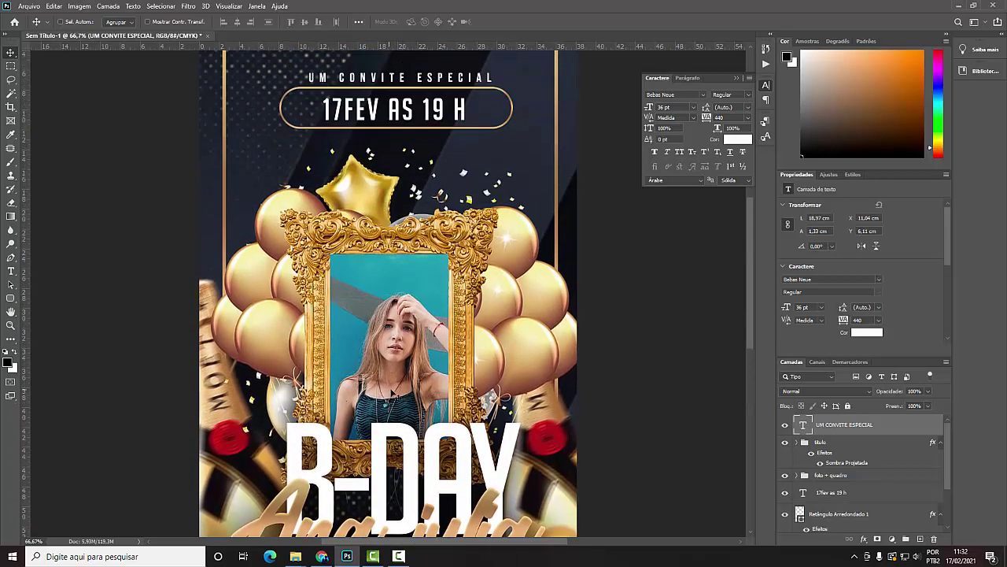
{"action": "scroll", "coordinate": [405, 336], "scroll_direction": "down", "scroll_amount": 1}
{"action": "scroll", "coordinate": [405, 336], "scroll_direction": "down", "scroll_amount": 2}
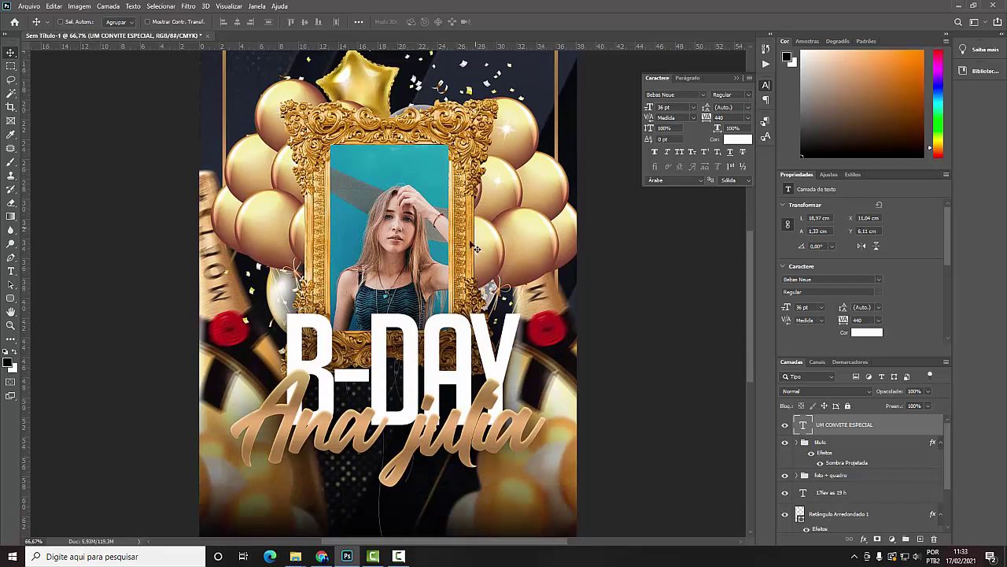
{"action": "scroll", "coordinate": [403, 354], "scroll_direction": "down", "scroll_amount": 2}
{"action": "scroll", "coordinate": [401, 378], "scroll_direction": "up", "scroll_amount": 1}
{"action": "scroll", "coordinate": [401, 378], "scroll_direction": "up", "scroll_amount": 1}
{"action": "scroll", "coordinate": [425, 315], "scroll_direction": "up", "scroll_amount": 1}
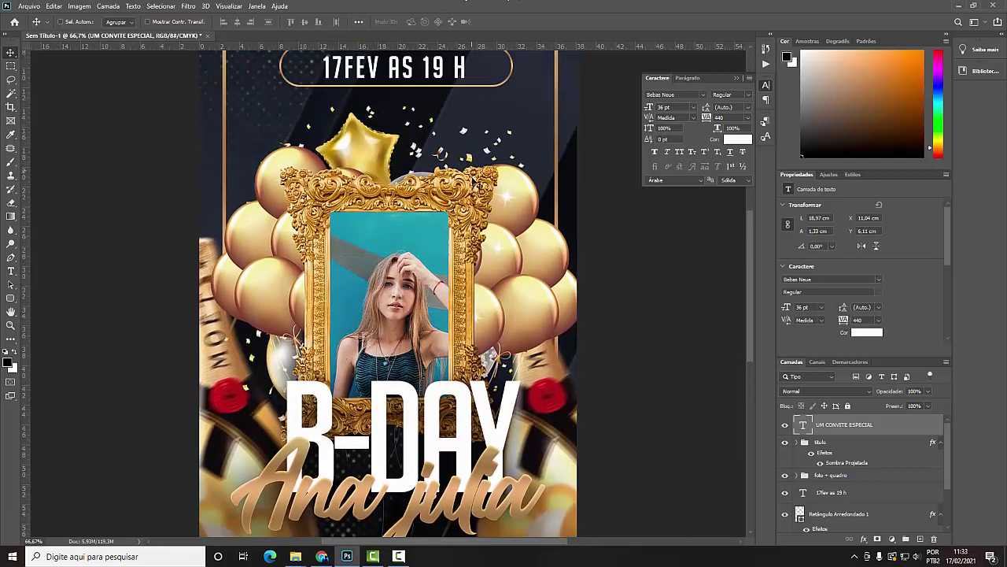
{"action": "scroll", "coordinate": [468, 224], "scroll_direction": "up", "scroll_amount": 1}
{"action": "scroll", "coordinate": [449, 267], "scroll_direction": "down", "scroll_amount": 1}
{"action": "scroll", "coordinate": [425, 315], "scroll_direction": "down", "scroll_amount": 2}
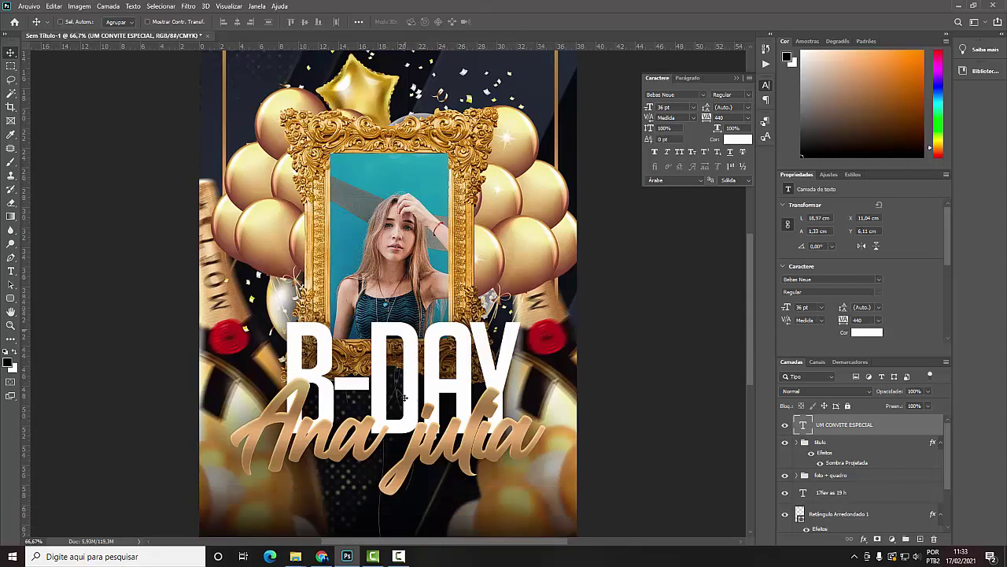
{"action": "scroll", "coordinate": [401, 362], "scroll_direction": "down", "scroll_amount": 1}
{"action": "scroll", "coordinate": [380, 407], "scroll_direction": "down", "scroll_amount": 1}
{"action": "key", "text": "t"}
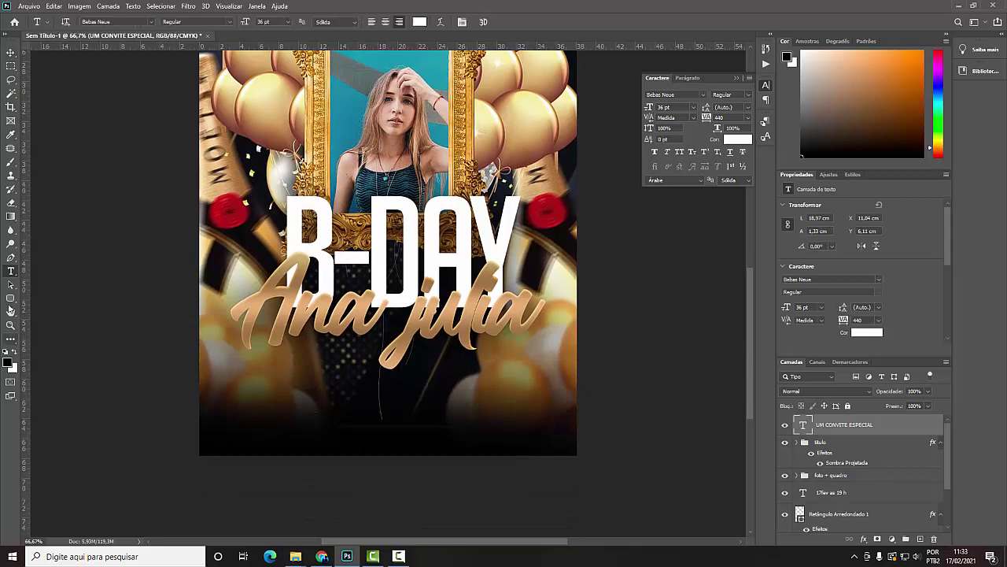
- Draw a wide rounded rectangle near the flyer's bottom with 46 px corners and a gold gradient overlay
{"action": "right_click", "coordinate": [10, 298]}
{"action": "left_click", "coordinate": [54, 308]}
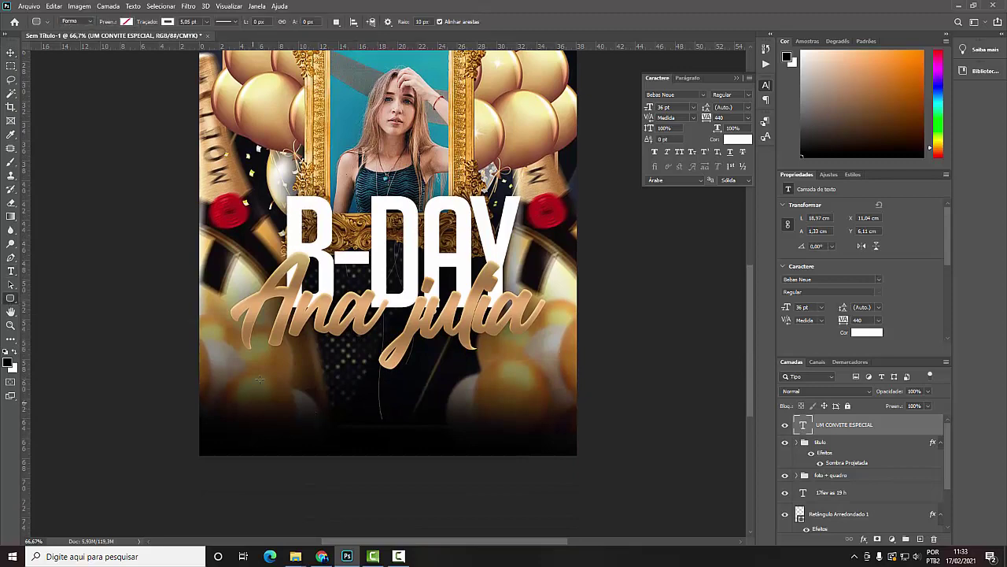
{"action": "scroll", "coordinate": [267, 382], "scroll_direction": "up", "scroll_amount": 3}
{"action": "scroll", "coordinate": [323, 391], "scroll_direction": "down", "scroll_amount": 3}
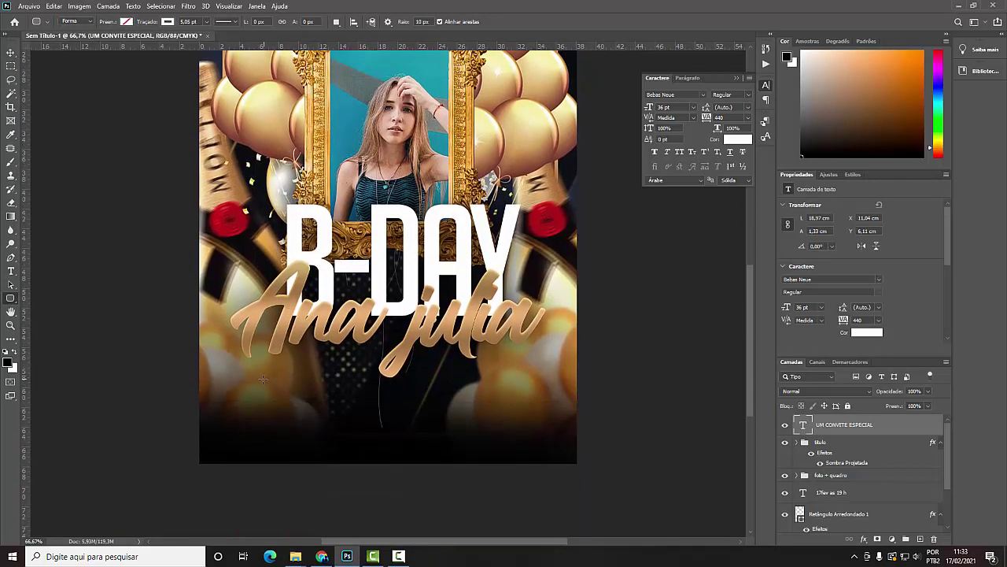
{"action": "left_click_drag", "start_coordinate": [249, 393], "coordinate": [536, 424]}
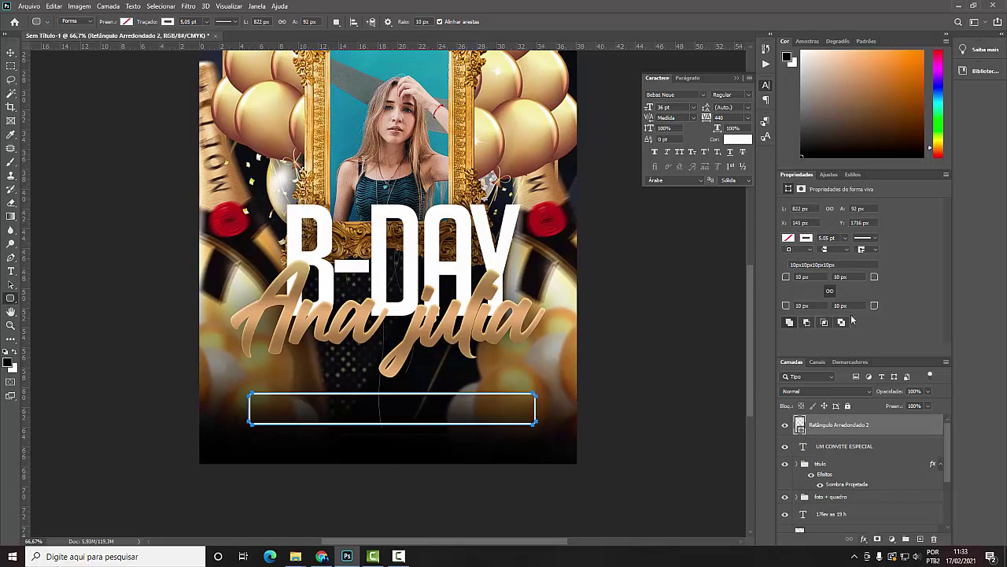
{"action": "type", "text": "46"}
{"action": "key", "text": "Return"}
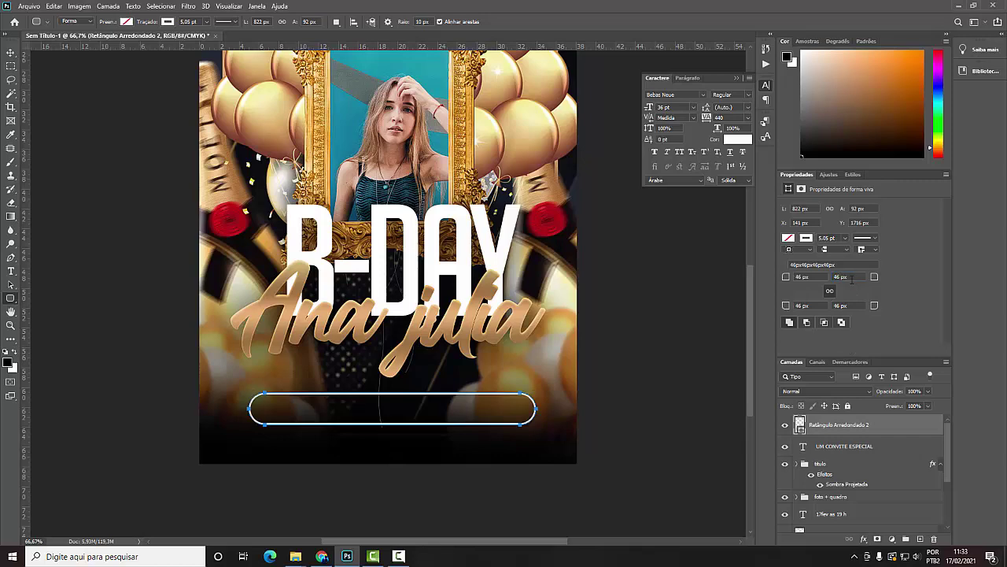
{"action": "key", "text": "v"}
{"action": "left_click", "coordinate": [864, 540]}
{"action": "left_click", "coordinate": [905, 506]}
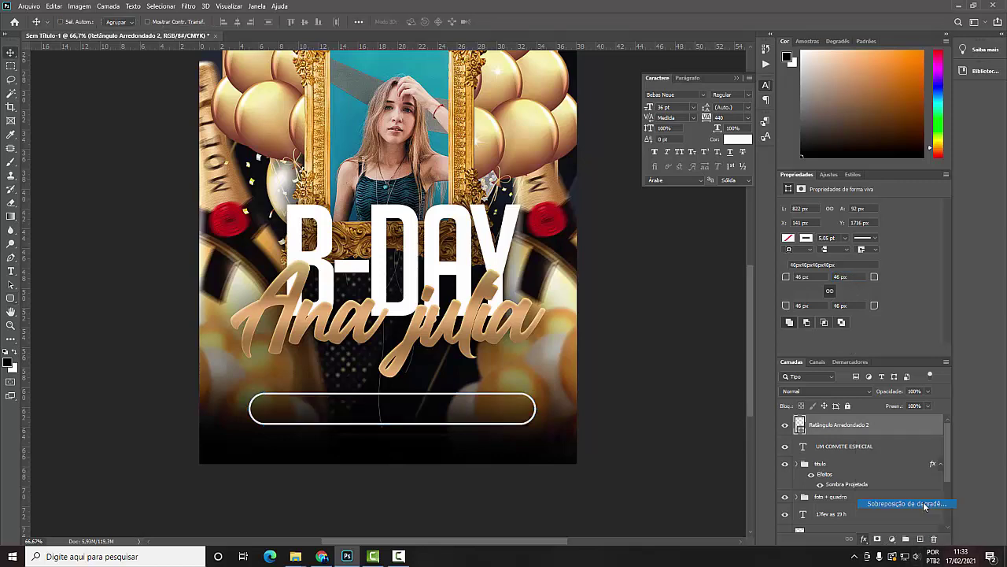
{"action": "key", "text": "Return"}
- Start the address text line with tracking 200 and move it into the rounded pill
{"action": "key", "text": "t"}
{"action": "left_click", "coordinate": [271, 443]}
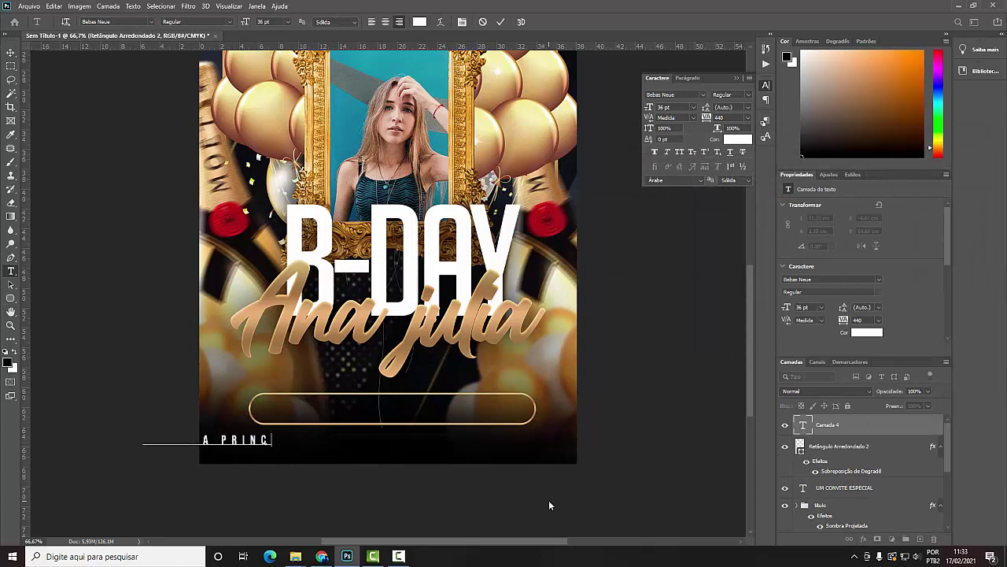
{"action": "type", "text": "2"}
{"action": "type", "text": "00"}
{"action": "key", "text": "ctrl+a"}
{"action": "left_click_drag", "start_coordinate": [706, 117], "coordinate": [681, 117]}
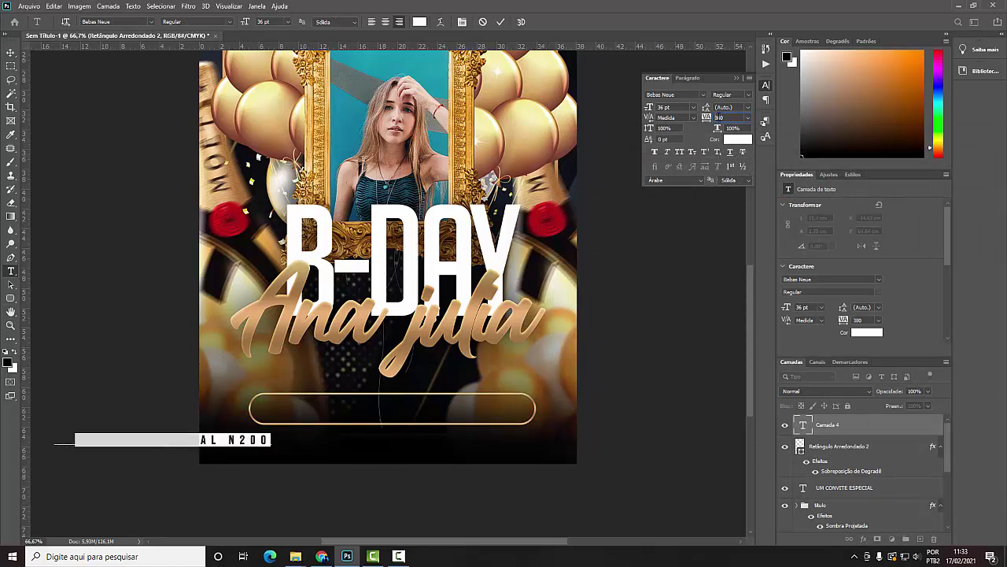
{"action": "left_click", "coordinate": [11, 52]}
{"action": "left_click_drag", "start_coordinate": [327, 357], "coordinate": [474, 329]}
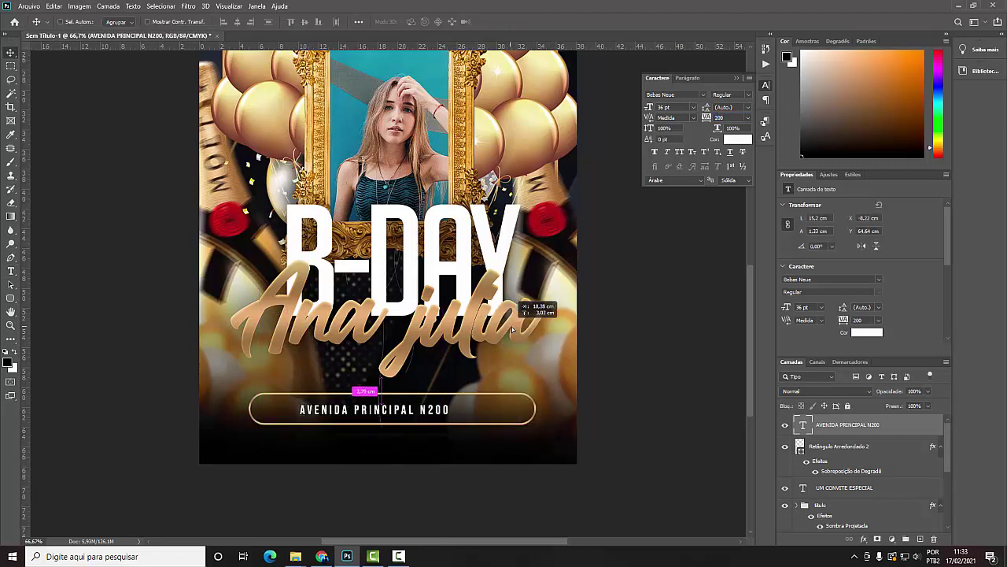
{"action": "left_click_drag", "start_coordinate": [474, 329], "coordinate": [522, 326]}
- Append '( MAIS INFO' and a phone placeholder, set tracking to 60, and centre the line in the pill
{"action": "key", "text": "t"}
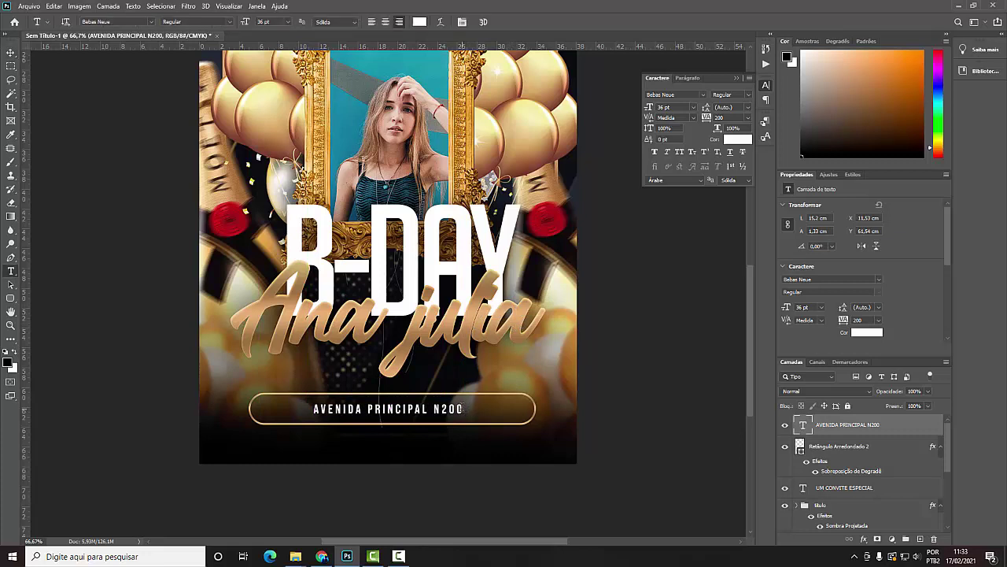
{"action": "left_click", "coordinate": [463, 410]}
{"action": "type", "text": "("}
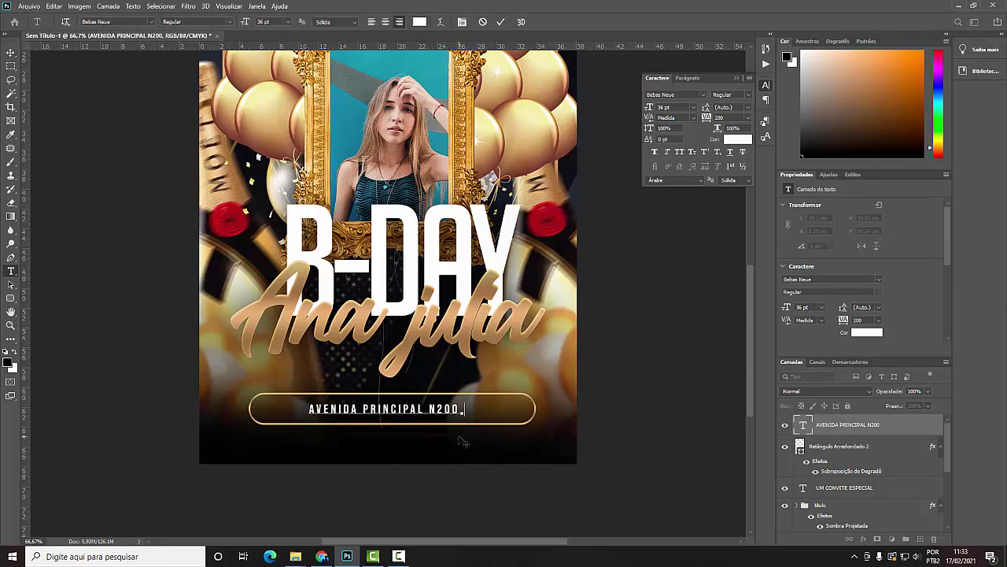
{"action": "type", "text": " MAIS INFORM"}
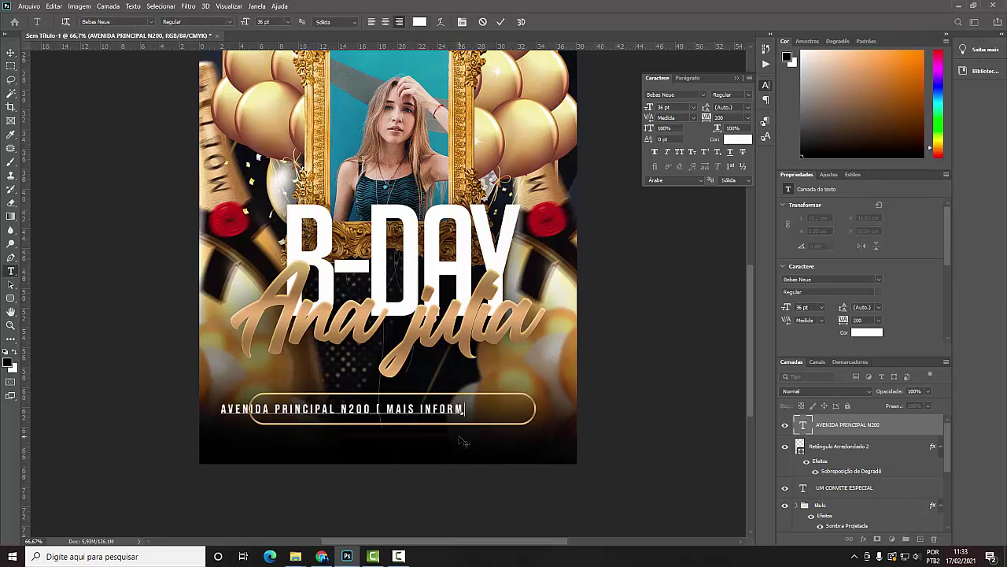
{"action": "type", "text": "AÇ"}
{"action": "key", "text": "BackSpace"}
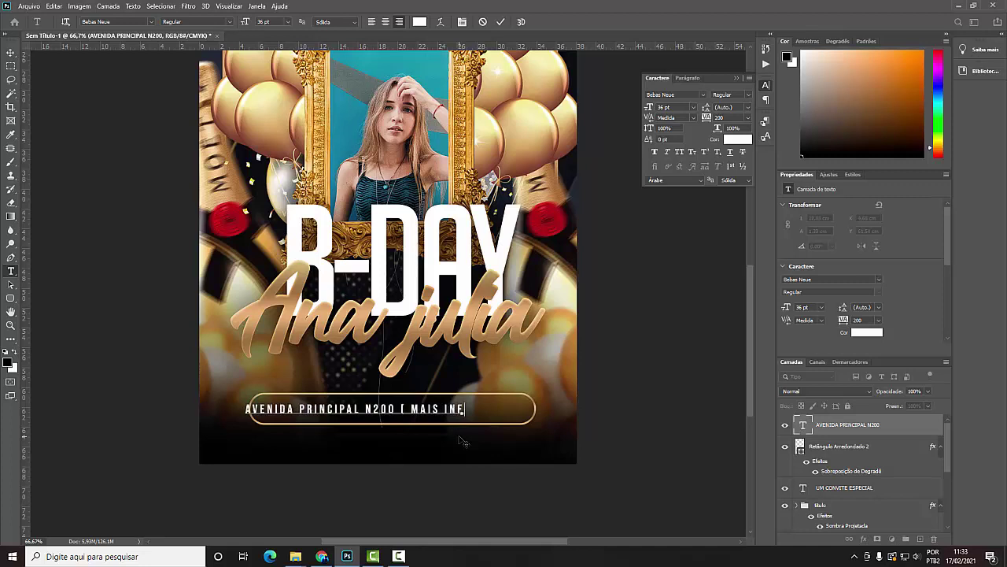
{"action": "key", "text": "BackSpace"}
{"action": "key", "text": "BackSpace"}
{"action": "key", "text": "BackSpace"}
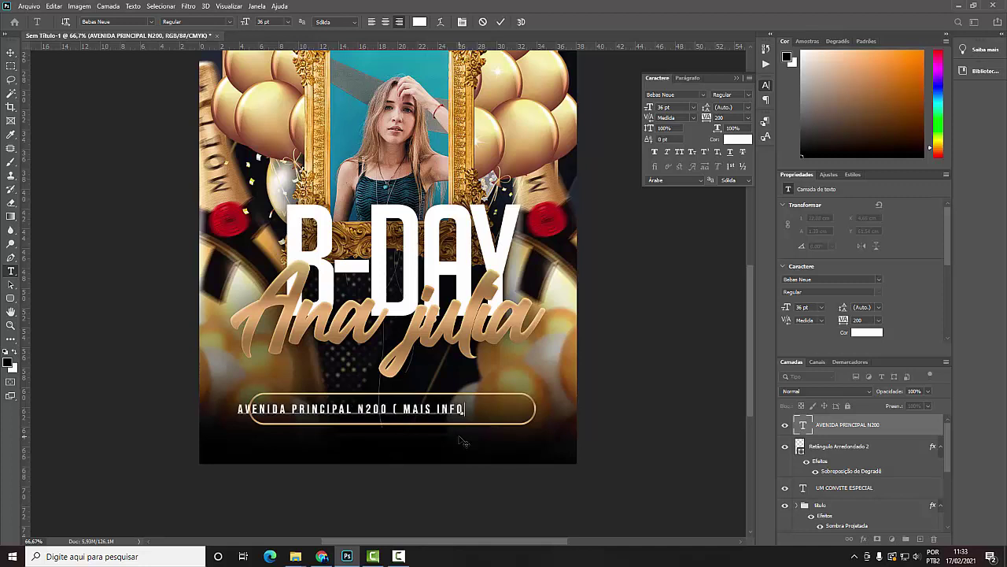
{"action": "type", "text": " (XX)"}
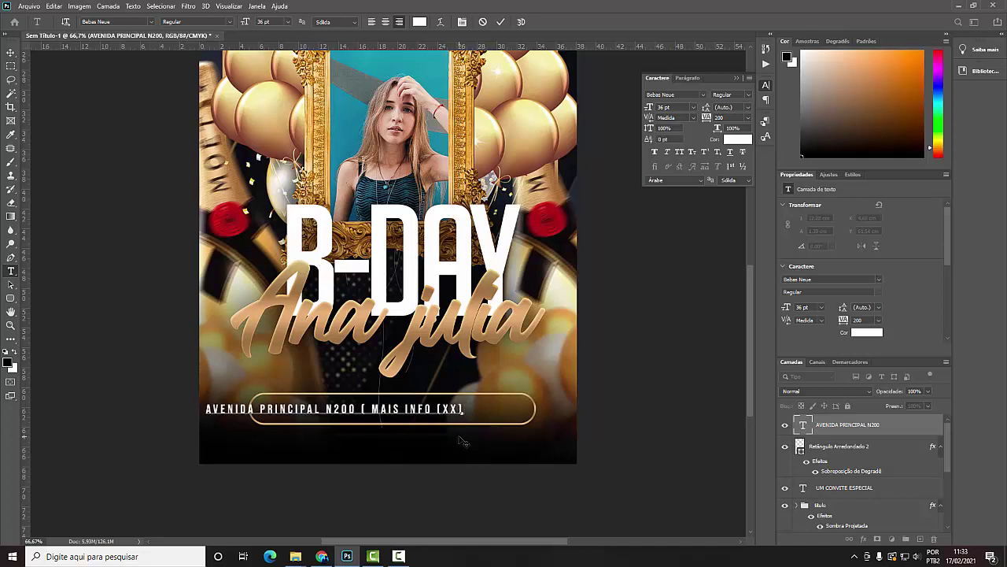
{"action": "type", "text": "XXXX-XXXX"}
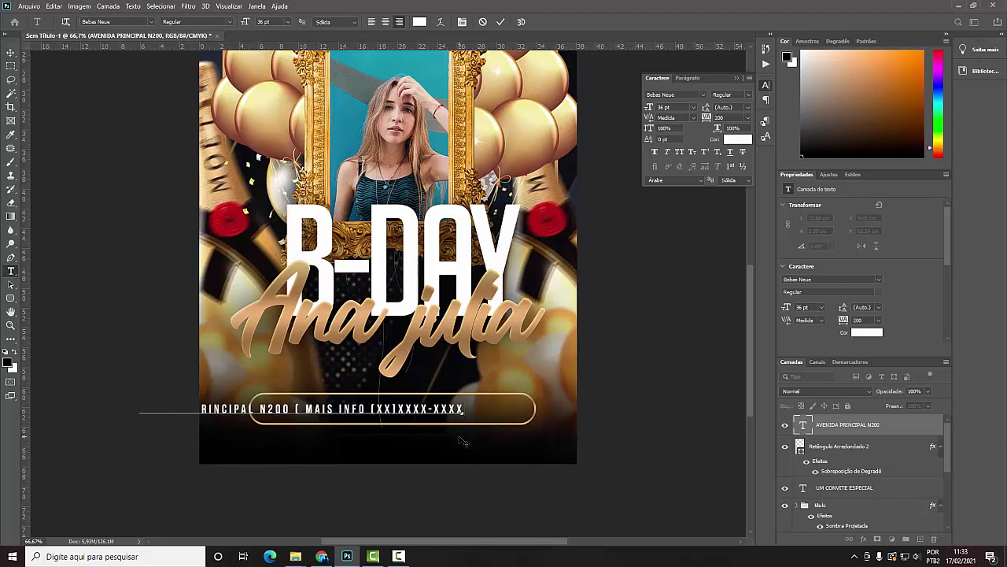
{"action": "key", "text": "ctrl+a"}
{"action": "type", "text": "60"}
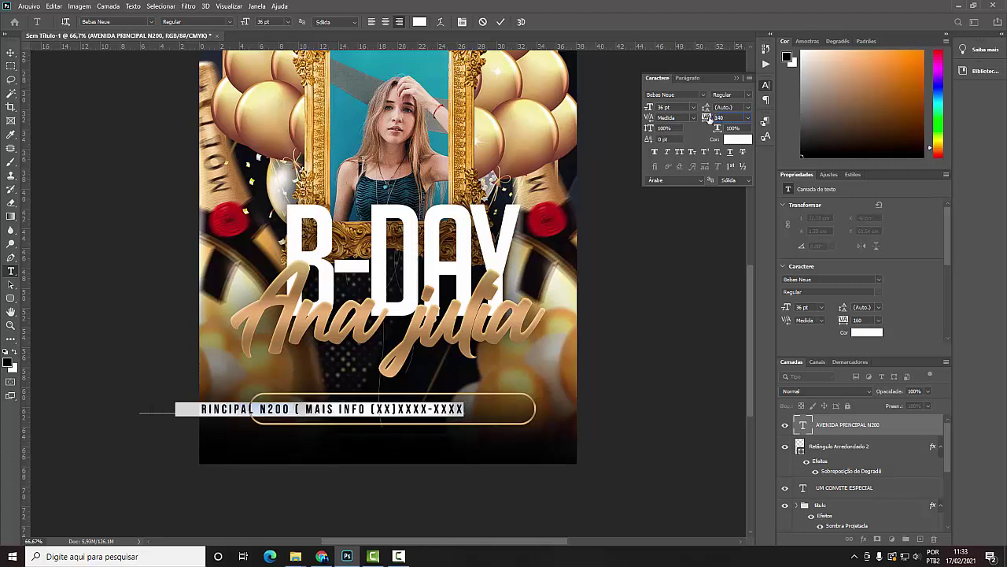
{"action": "key", "text": "Return"}
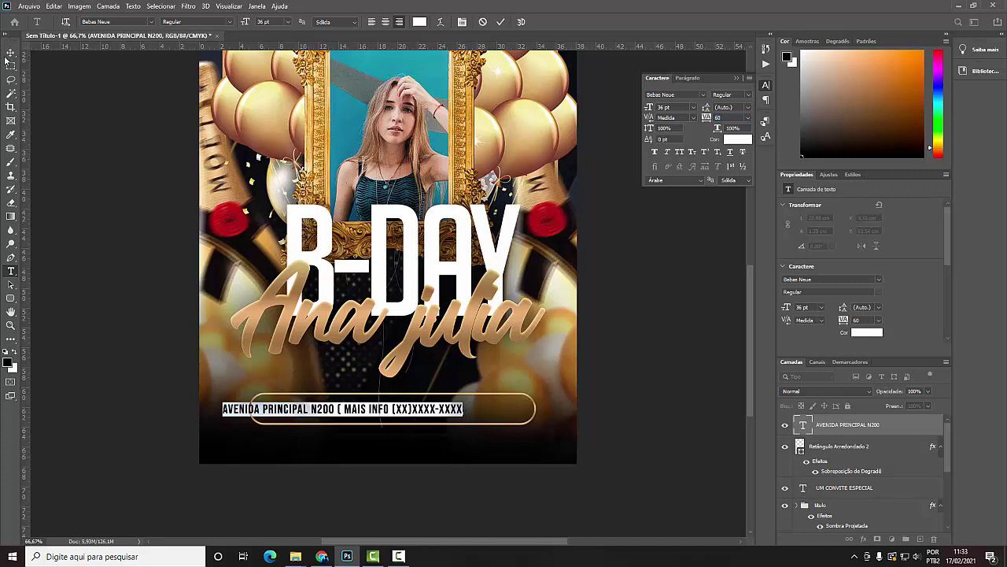
{"action": "left_click", "coordinate": [11, 52]}
{"action": "mouse_move", "coordinate": [479, 409]}
{"action": "left_mouse_down"}
{"action": "mouse_move", "coordinate": [540, 398]}
{"action": "mouse_move", "coordinate": [519, 425]}
{"action": "left_mouse_up"}
{"action": "scroll", "coordinate": [540, 398], "scroll_direction": "up", "scroll_amount": 1}
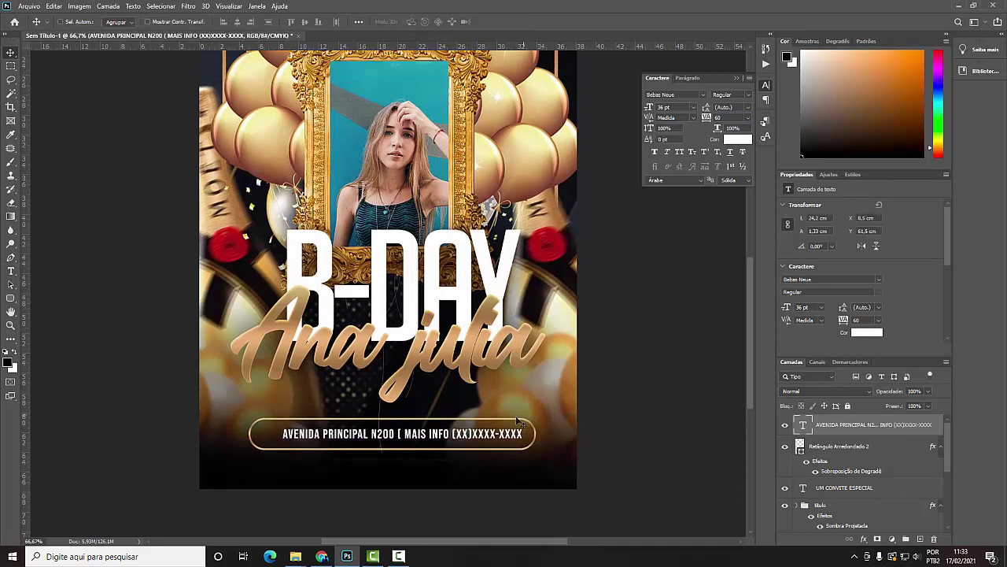
{"action": "left_click", "coordinate": [791, 447], "text": "shift"}
- Nudge the address pill down and right, and move the titulo group up slightly
{"action": "mouse_move", "coordinate": [499, 457]}
{"action": "left_mouse_down"}
{"action": "mouse_move", "coordinate": [507, 469]}
{"action": "mouse_move", "coordinate": [544, 466]}
{"action": "left_mouse_up"}
{"action": "key", "text": "t"}
{"action": "left_click", "coordinate": [297, 346]}
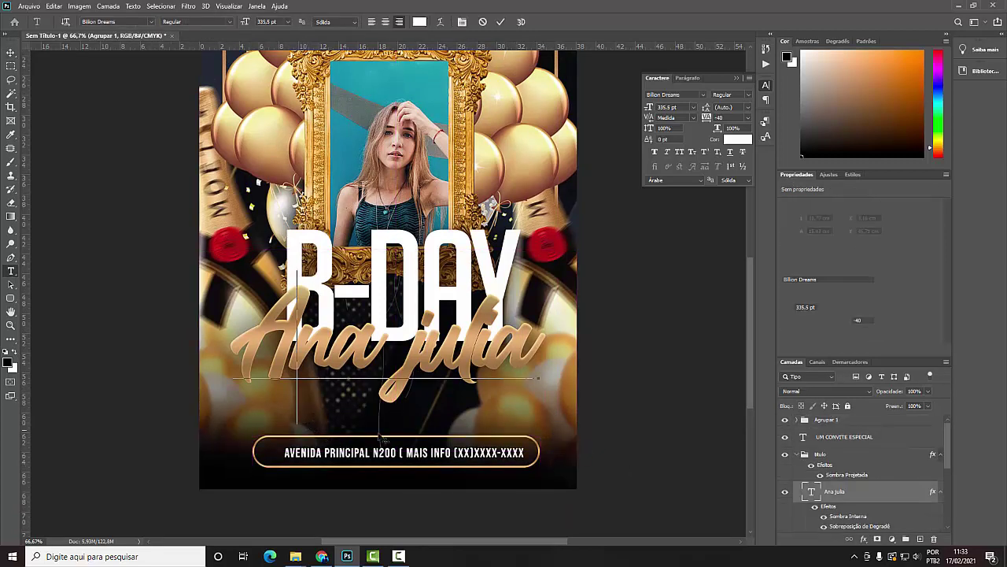
{"action": "left_click", "coordinate": [819, 455]}
{"action": "left_click", "coordinate": [785, 454]}
{"action": "left_click", "coordinate": [785, 454]}
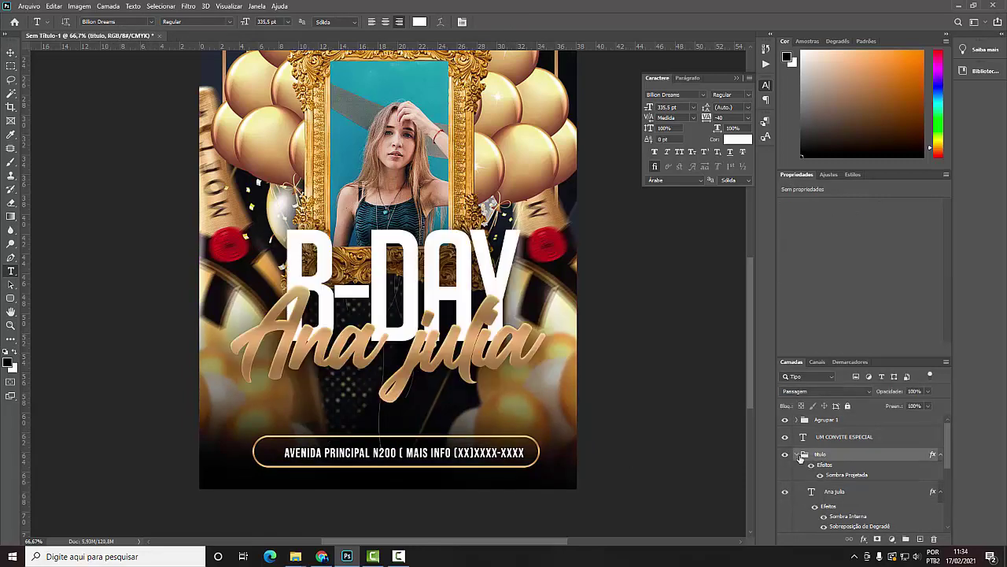
{"action": "left_click_drag", "start_coordinate": [504, 307], "coordinate": [503, 292]}
- Review the gold script name text, cancel a stray placeholder, and collapse the titulo group
{"action": "left_click", "coordinate": [297, 386]}
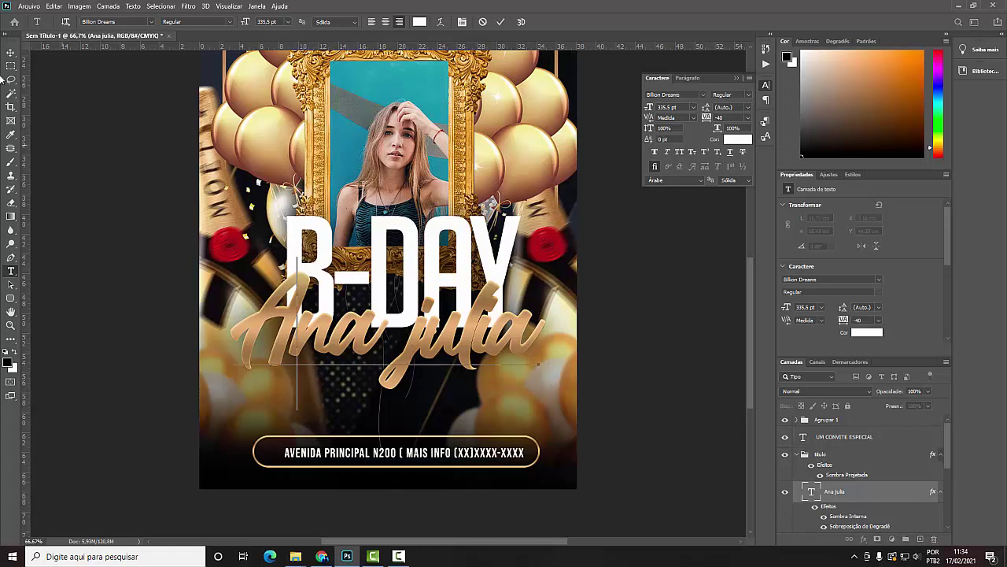
{"action": "left_click", "coordinate": [11, 271]}
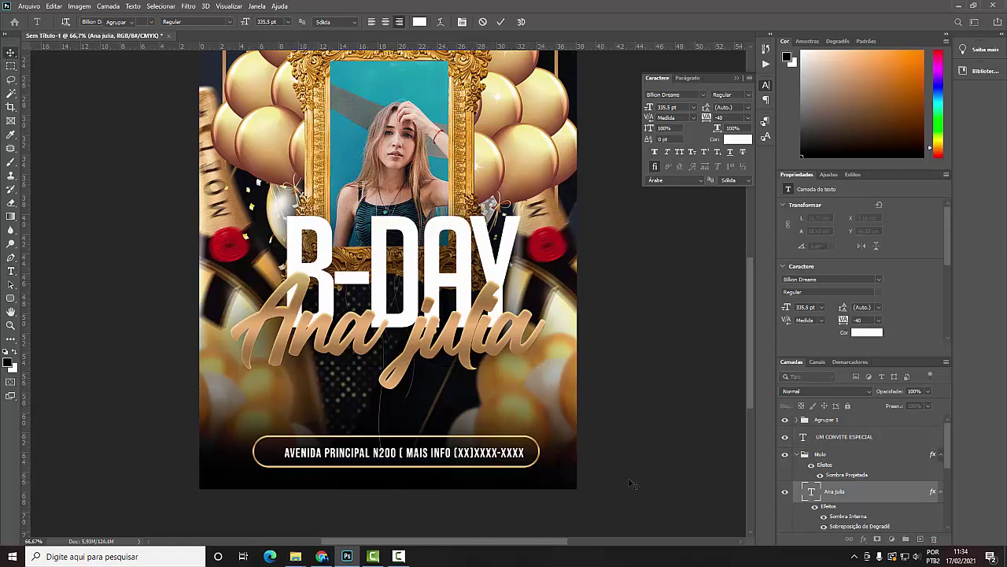
{"action": "left_click", "coordinate": [322, 410]}
{"action": "key", "text": "Escape"}
{"action": "key", "text": "v"}
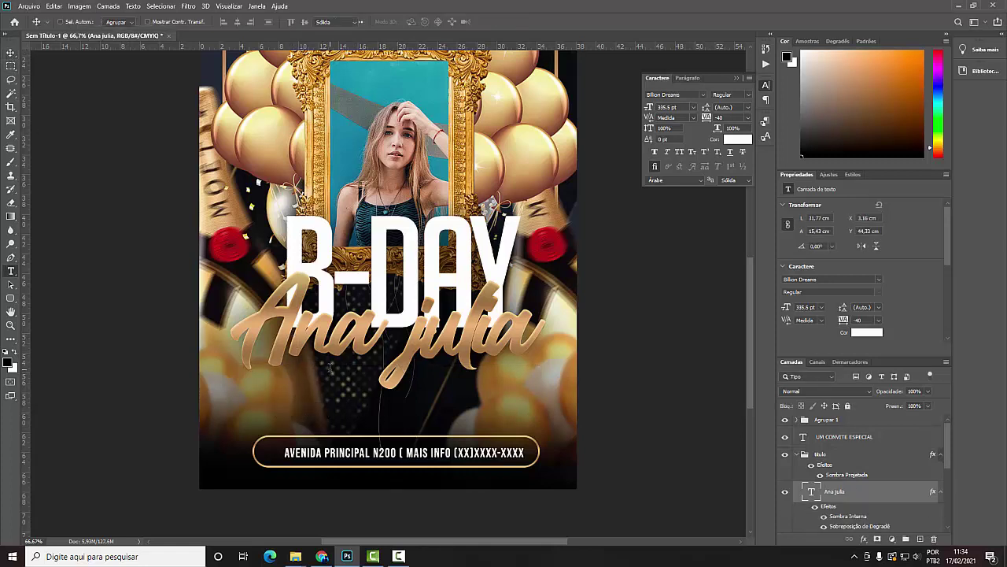
{"action": "key", "text": "Return"}
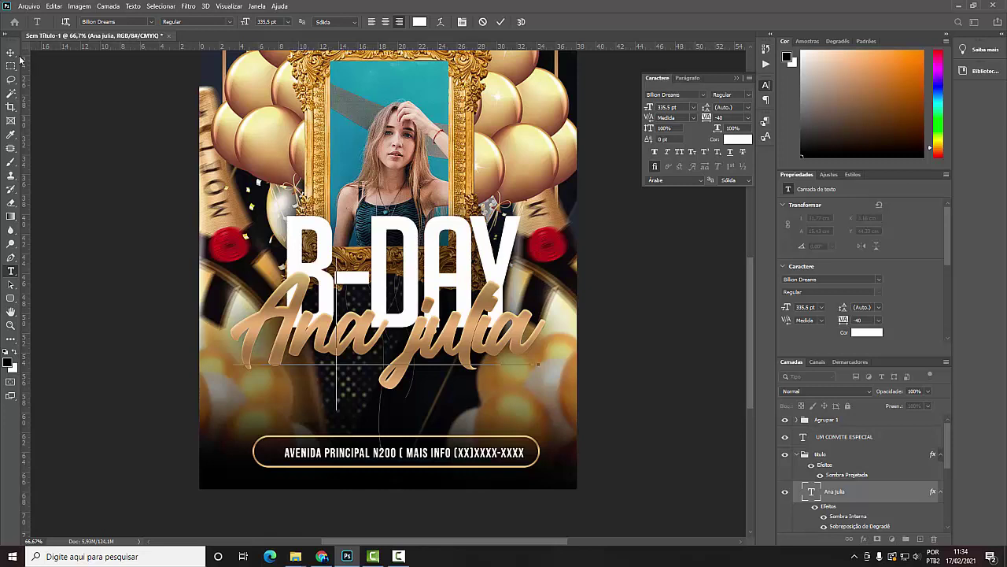
{"action": "left_click", "coordinate": [11, 52]}
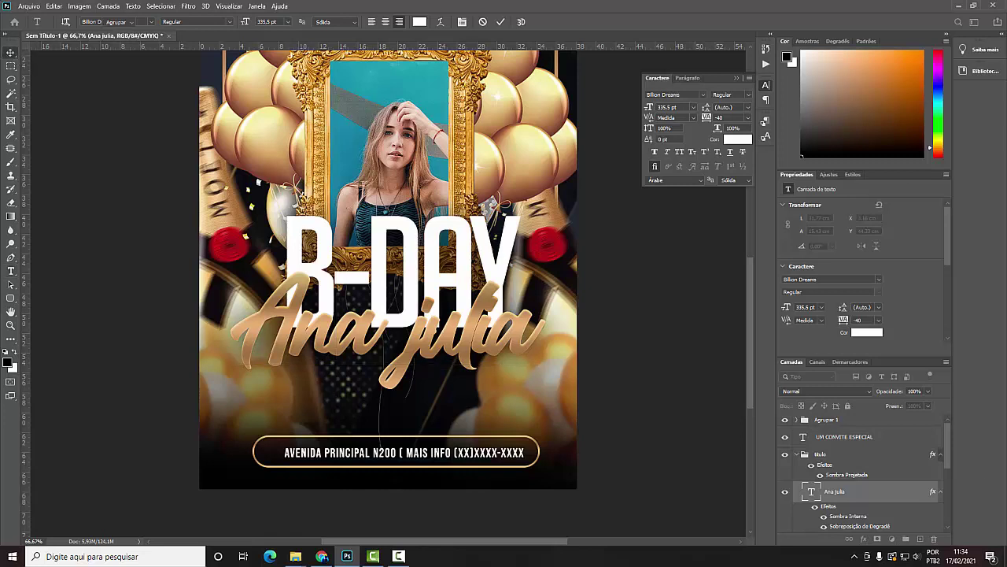
{"action": "left_click", "coordinate": [797, 455]}
- Paste the tagline 'VENHA COMEMORAR ESTE DIA ESPECIAL COMIGO!' and scale it, centred below the gold name
{"action": "key", "text": "t"}
{"action": "left_click", "coordinate": [215, 400]}
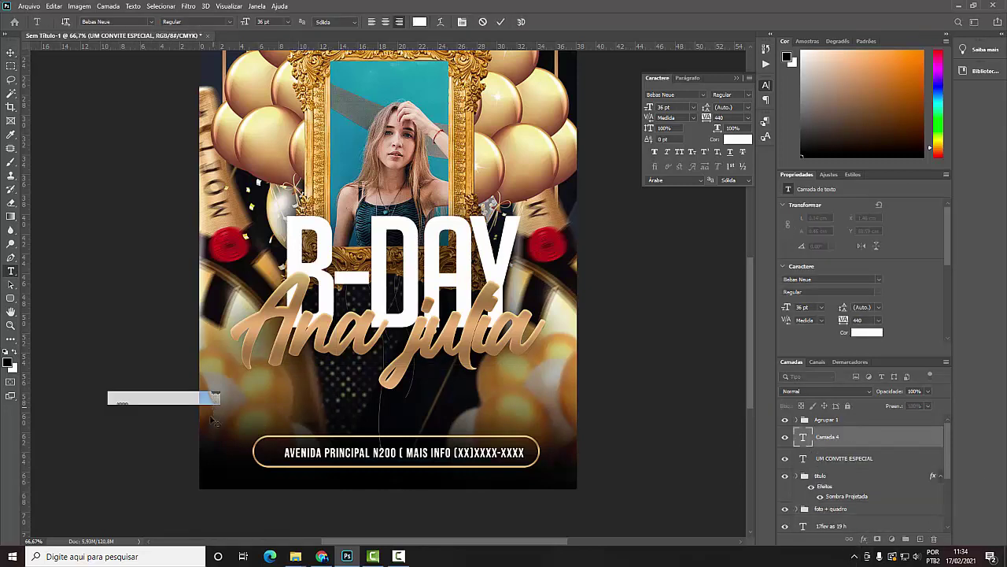
{"action": "type", "text": "C"}
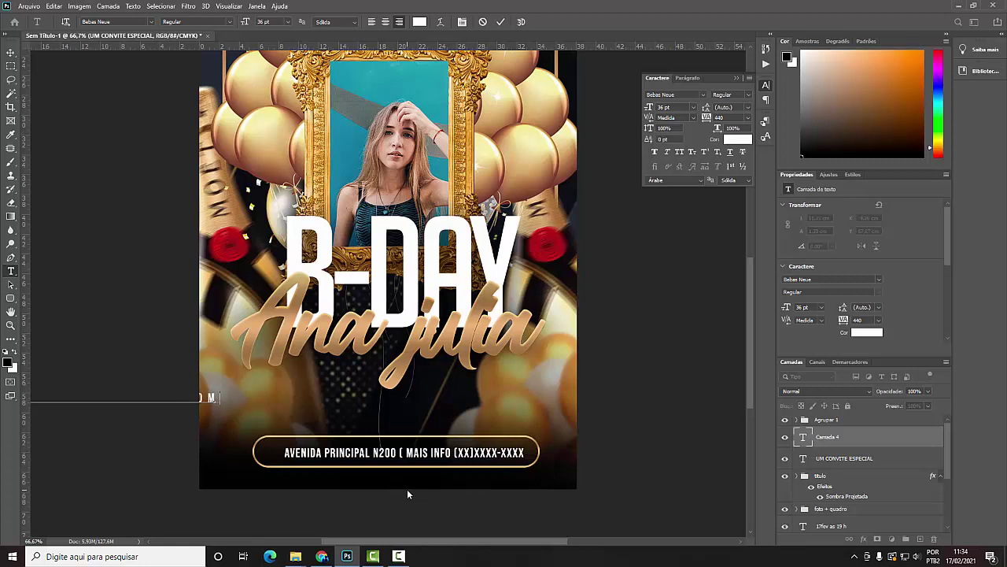
{"action": "key", "text": "ctrl+a"}
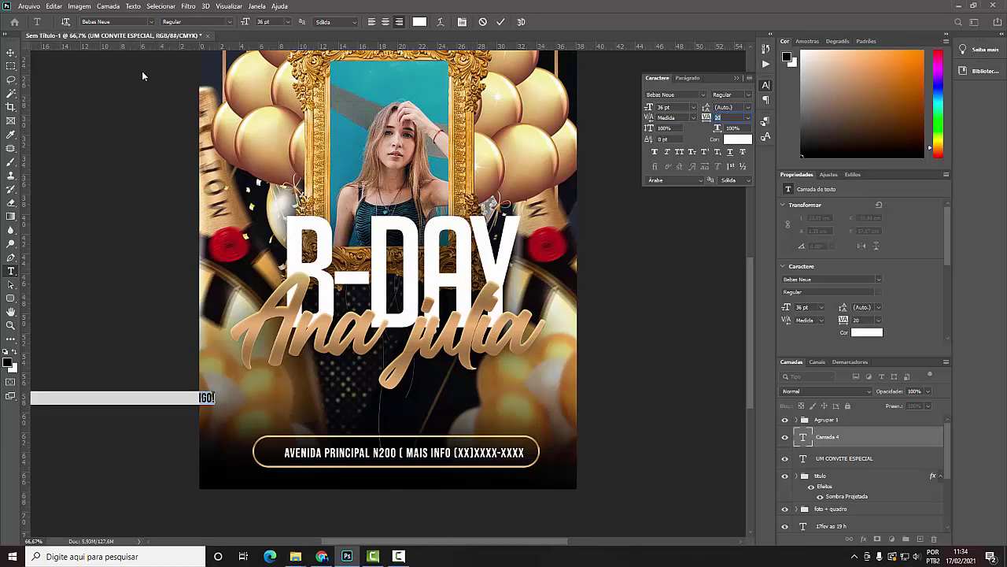
{"action": "key", "text": "ctrl+v"}
{"action": "left_click_drag", "start_coordinate": [206, 397], "coordinate": [537, 409]}
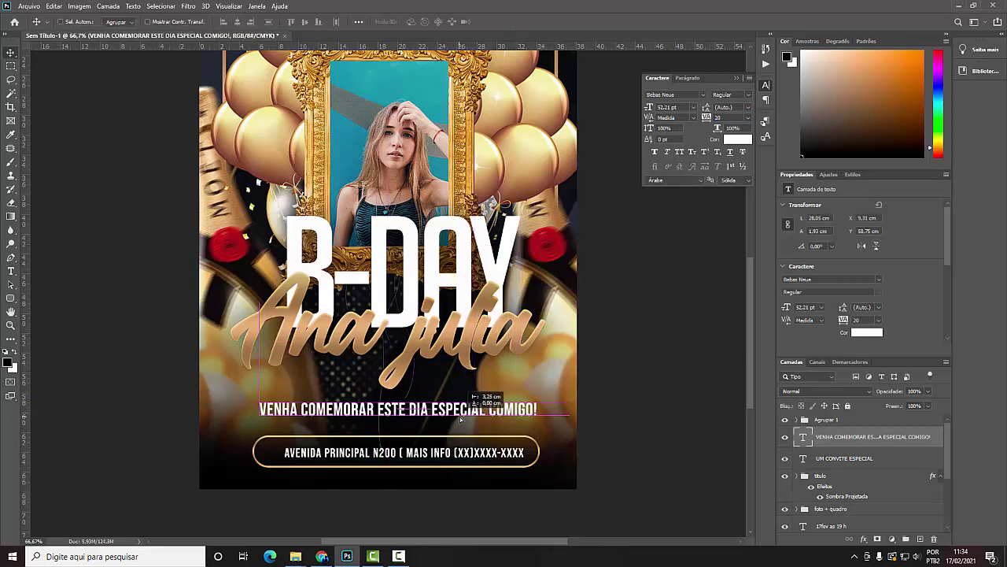
{"action": "key", "text": "Return"}
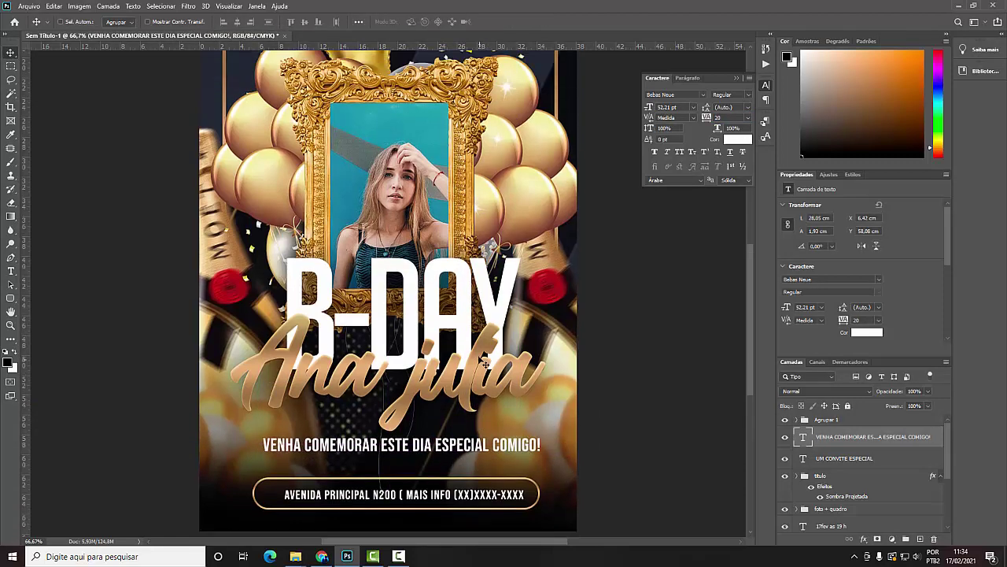
{"action": "scroll", "coordinate": [477, 428], "scroll_direction": "up", "scroll_amount": 5}
{"action": "scroll", "coordinate": [351, 226], "scroll_direction": "down", "scroll_amount": 3}
{"action": "scroll", "coordinate": [352, 226], "scroll_direction": "down", "scroll_amount": 3}
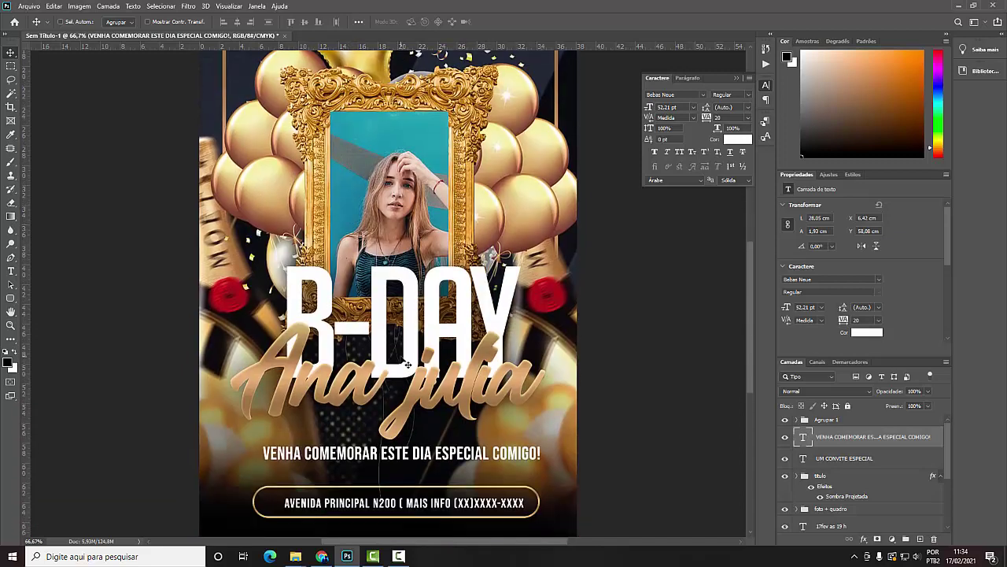
{"action": "scroll", "coordinate": [352, 226], "scroll_direction": "up", "scroll_amount": 1}
{"action": "scroll", "coordinate": [351, 226], "scroll_direction": "up", "scroll_amount": 3}
{"action": "scroll", "coordinate": [352, 226], "scroll_direction": "up", "scroll_amount": 1}
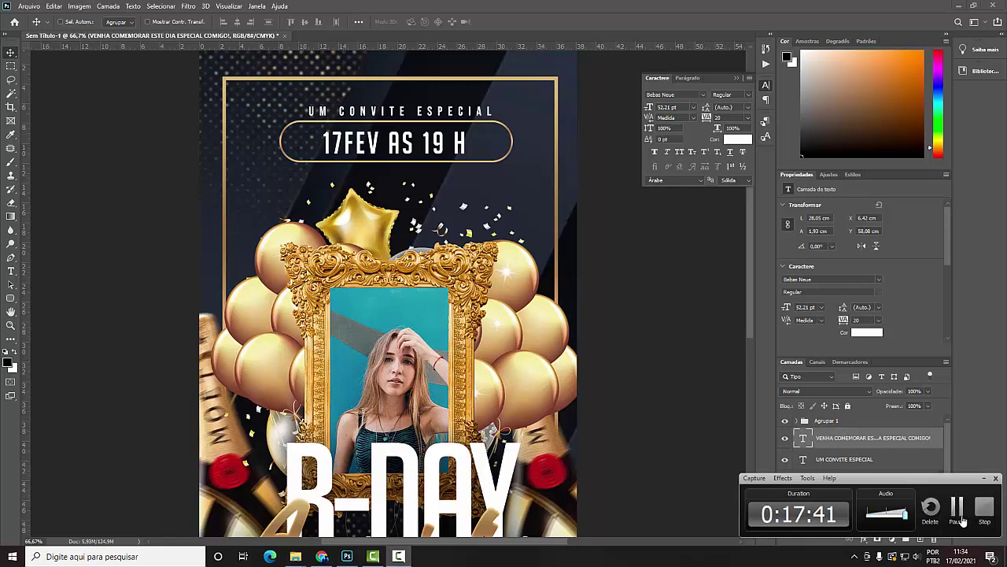
{"action": "left_click", "coordinate": [858, 425]}
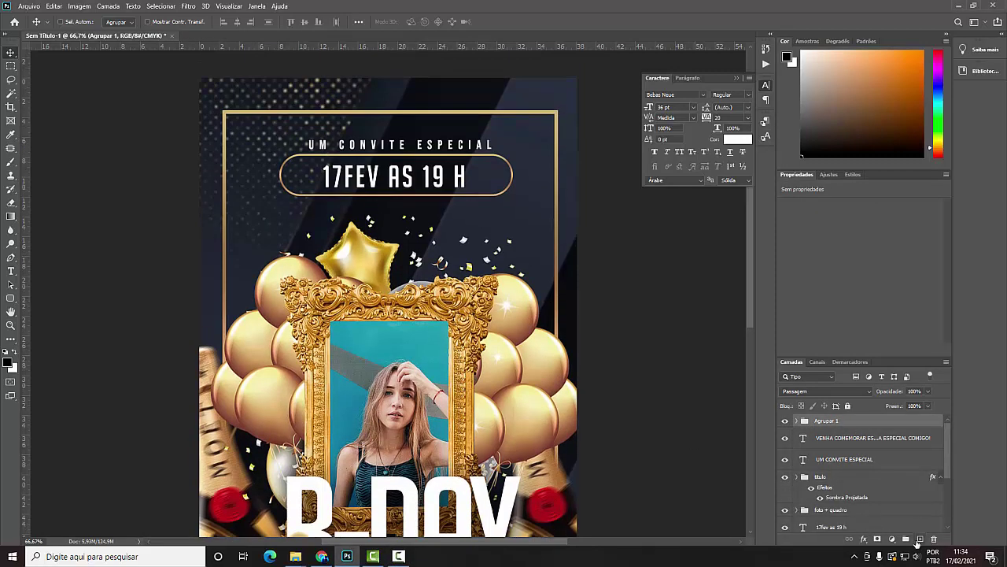
- Add a new layer and paint an orange soft-brush glow over the right balloons
{"action": "left_click", "coordinate": [919, 540]}
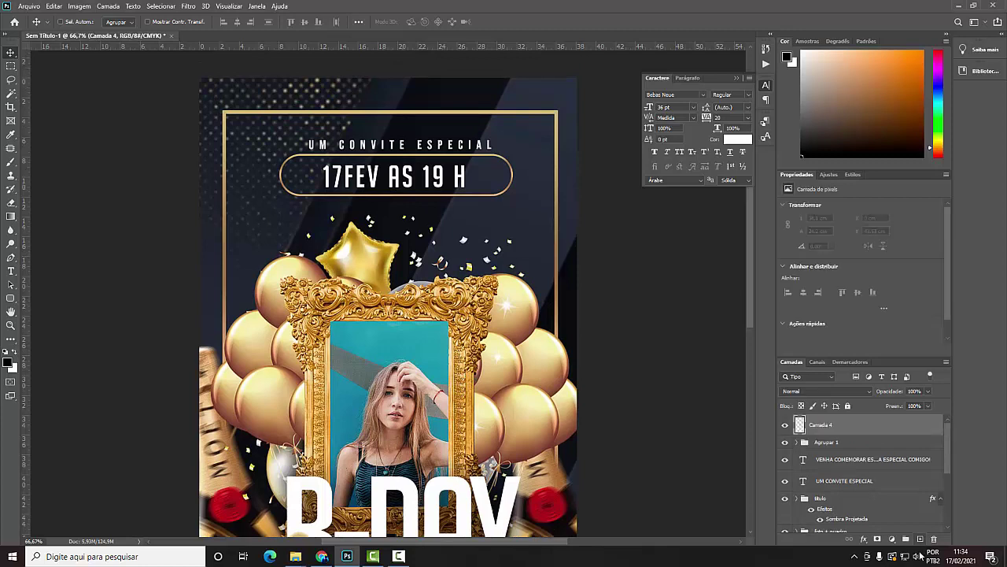
{"action": "key", "text": "b"}
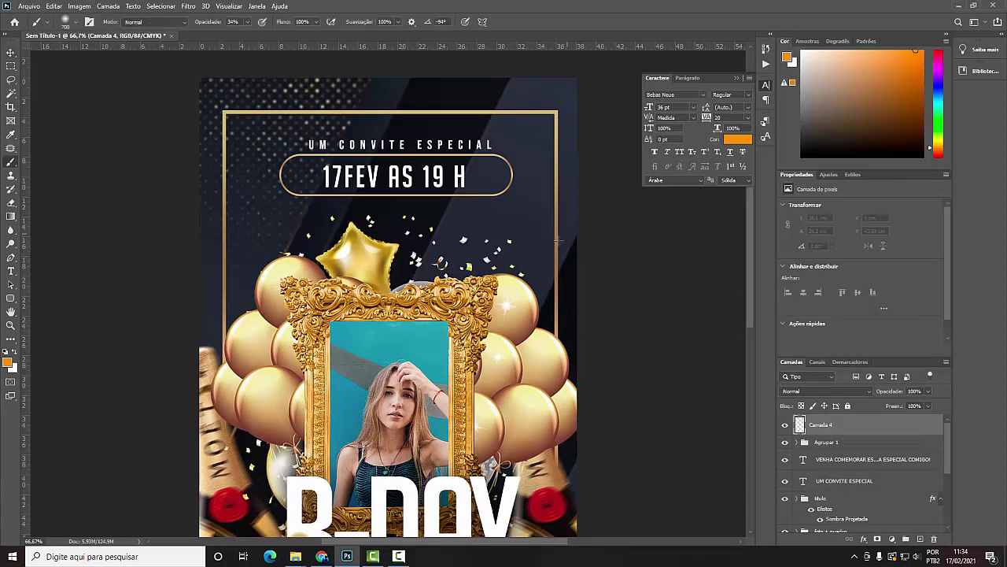
{"action": "key", "text": "bracketleft"}
{"action": "key", "text": "bracketleft"}
{"action": "left_click", "coordinate": [504, 295]}
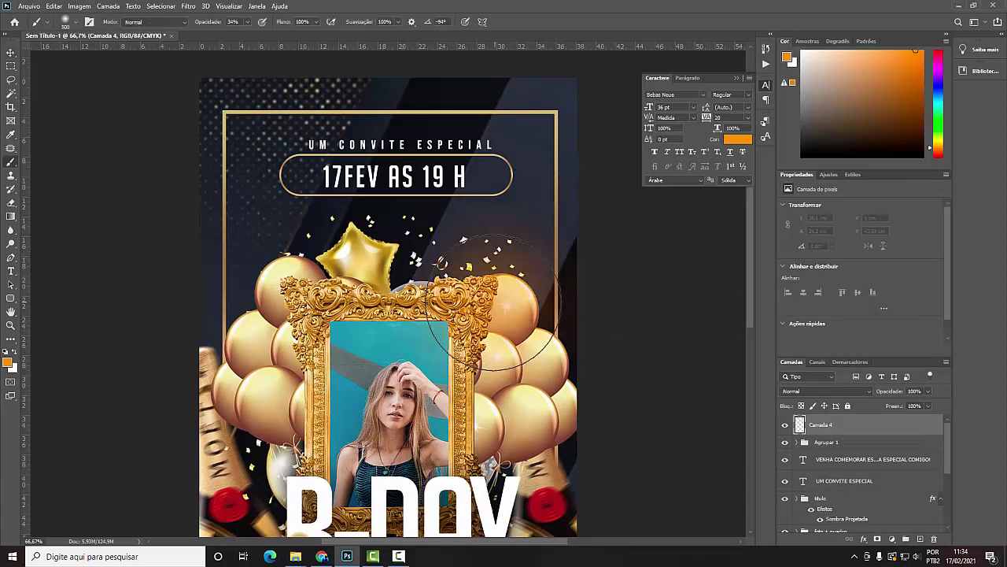
{"action": "key", "text": "ctrl+z"}
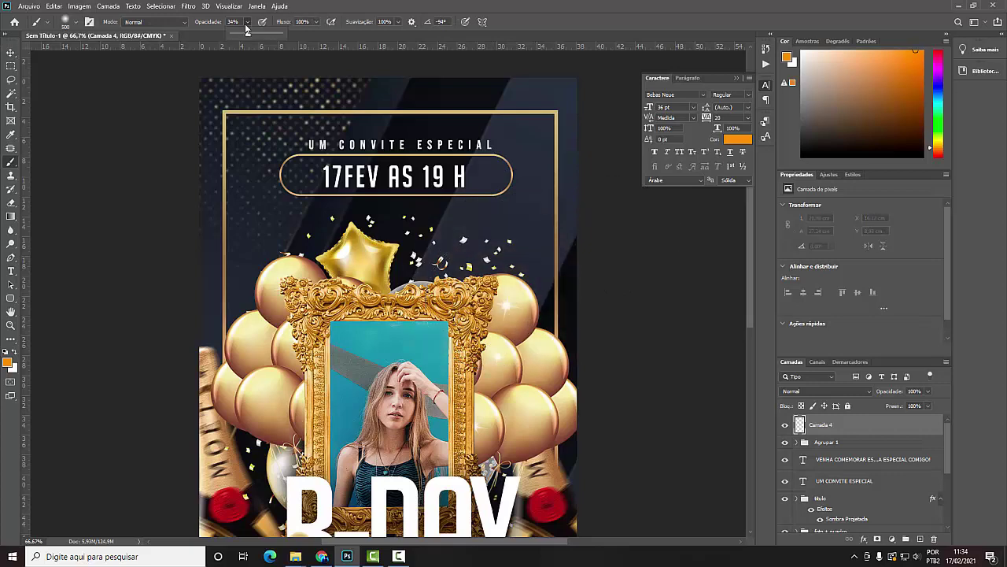
{"action": "left_click", "coordinate": [504, 295]}
{"action": "scroll", "coordinate": [504, 295], "scroll_direction": "down", "scroll_amount": 1}
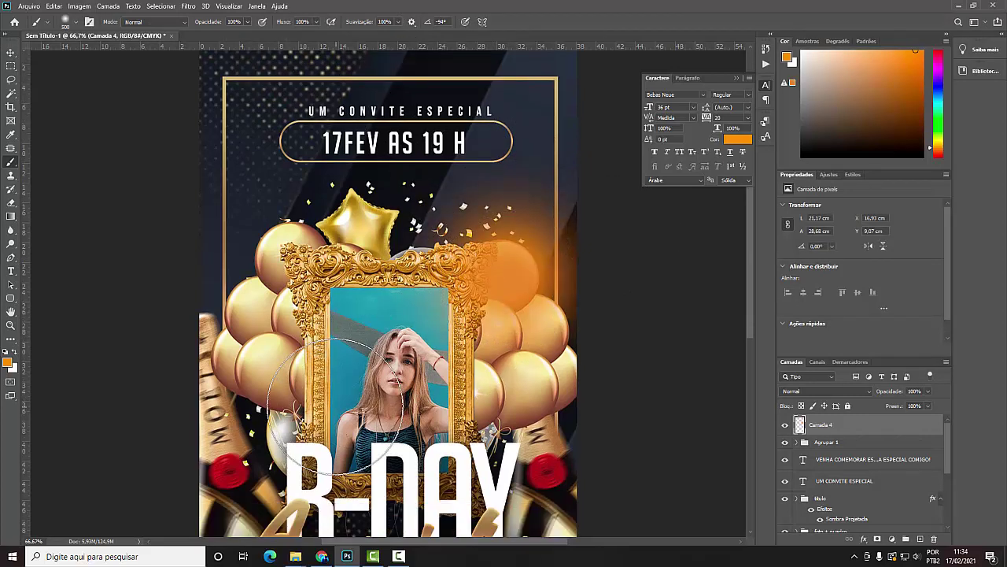
{"action": "scroll", "coordinate": [503, 296], "scroll_direction": "down", "scroll_amount": 1}
- Add lighter orange and peach glows over the right and left balloons
{"action": "left_click", "coordinate": [870, 50]}
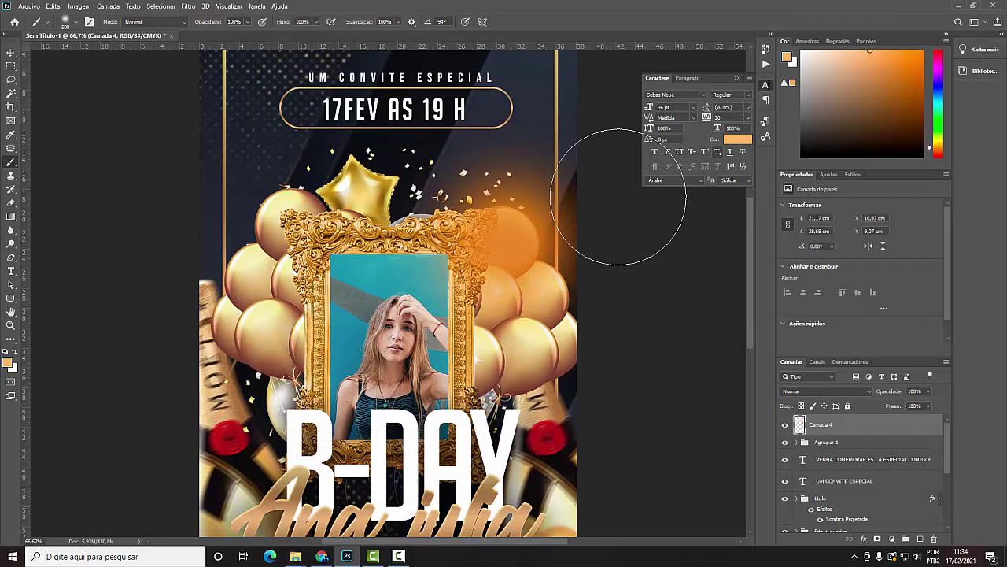
{"action": "left_click", "coordinate": [520, 227]}
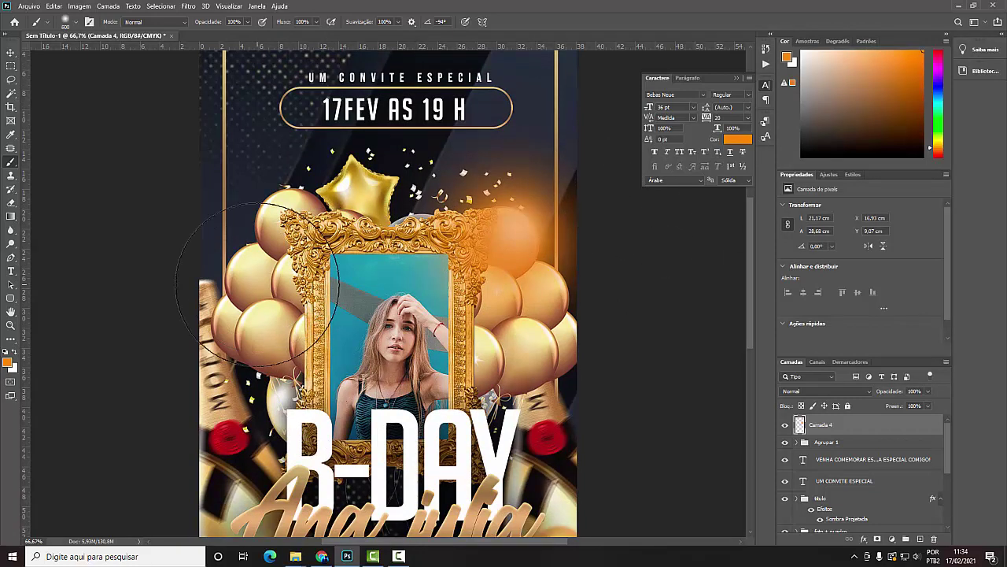
{"action": "key", "text": "bracketright"}
{"action": "key", "text": "bracketright"}
{"action": "key", "text": "bracketright"}
{"action": "left_click", "coordinate": [303, 287]}
{"action": "left_click", "coordinate": [862, 51]}
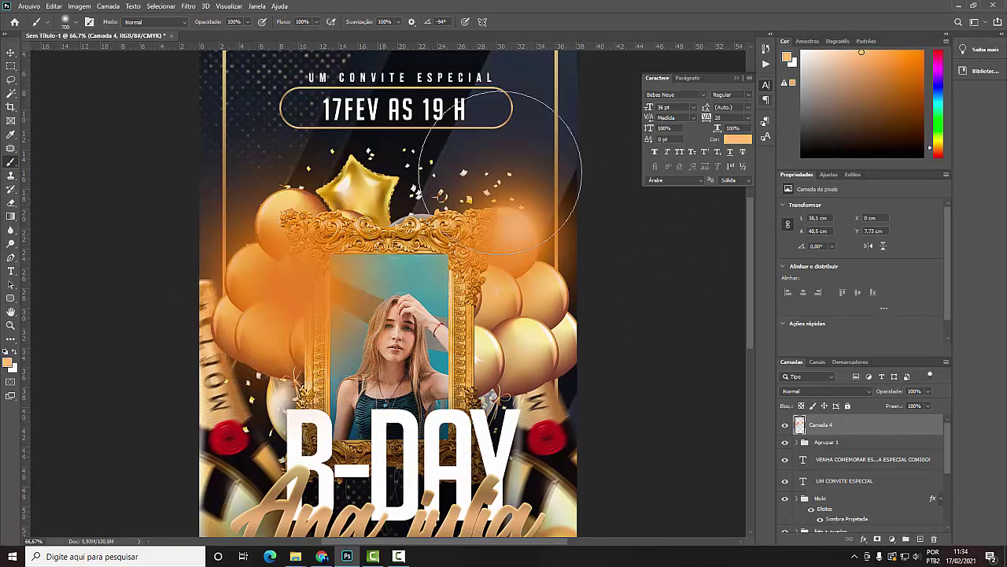
{"action": "key", "text": "bracketleft"}
{"action": "key", "text": "bracketleft"}
{"action": "key", "text": "bracketleft"}
{"action": "left_click", "coordinate": [273, 283]}
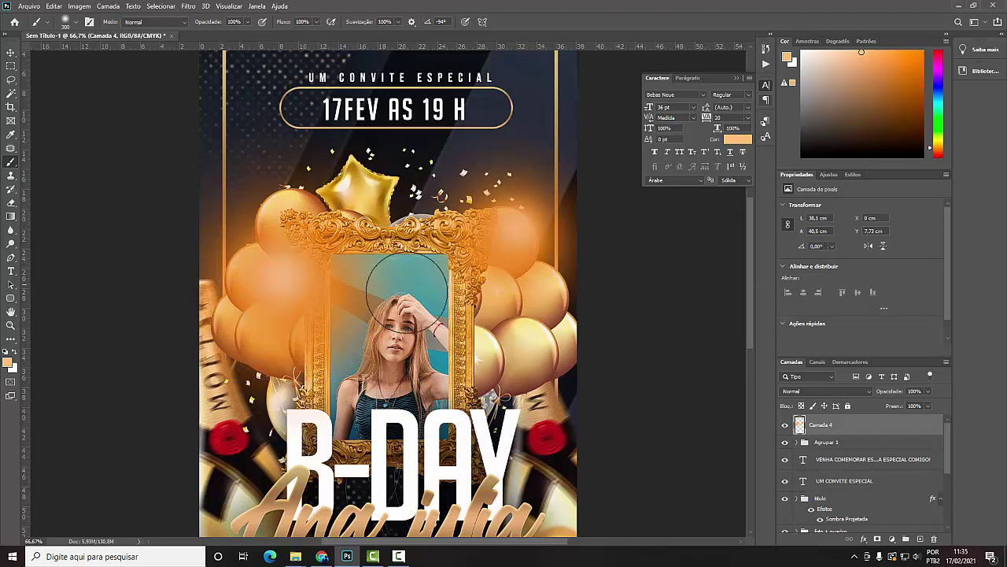
- Set the glow layer's blend mode to Divisão and pick a more saturated orange with a larger brush
{"action": "left_click", "coordinate": [812, 391]}
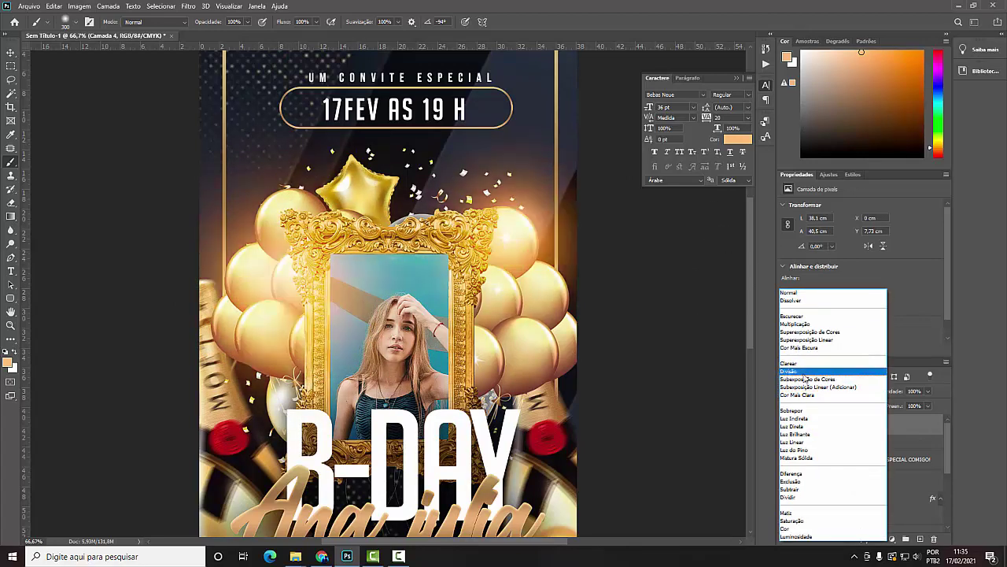
{"action": "left_click", "coordinate": [805, 373]}
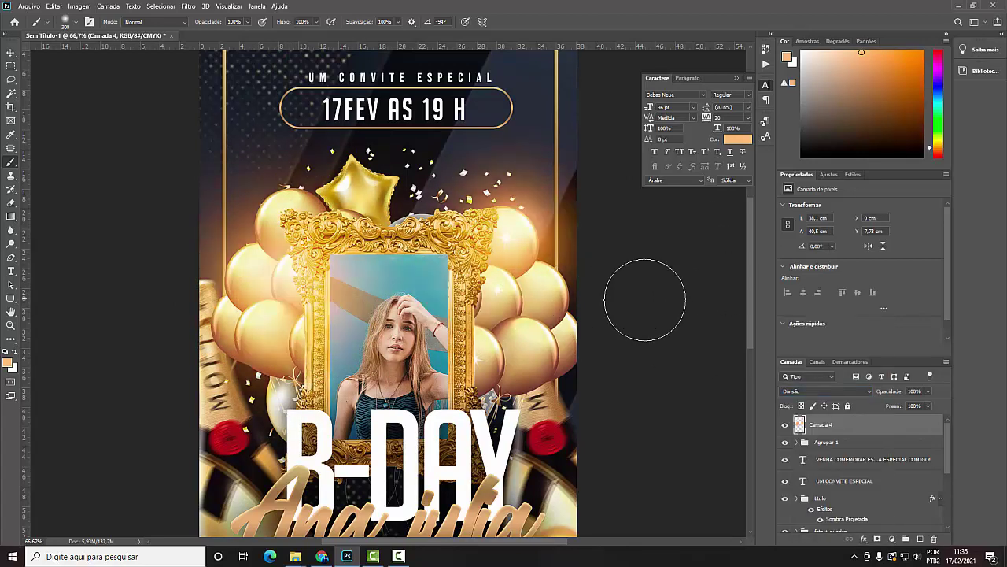
{"action": "left_click", "coordinate": [902, 53]}
{"action": "key", "text": "bracketright"}
{"action": "key", "text": "bracketright"}
{"action": "key", "text": "bracketright"}
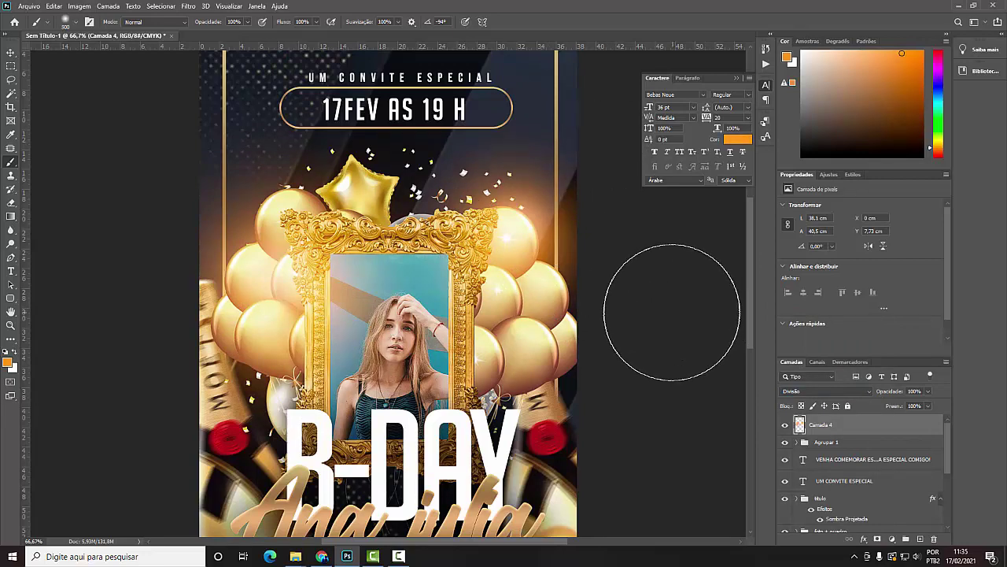
{"action": "key", "text": "bracketright"}
{"action": "key", "text": "bracketright"}
{"action": "key", "text": "bracketright"}
{"action": "scroll", "coordinate": [135, 191], "scroll_direction": "up", "scroll_amount": 1}
{"action": "scroll", "coordinate": [118, 165], "scroll_direction": "up", "scroll_amount": 2}
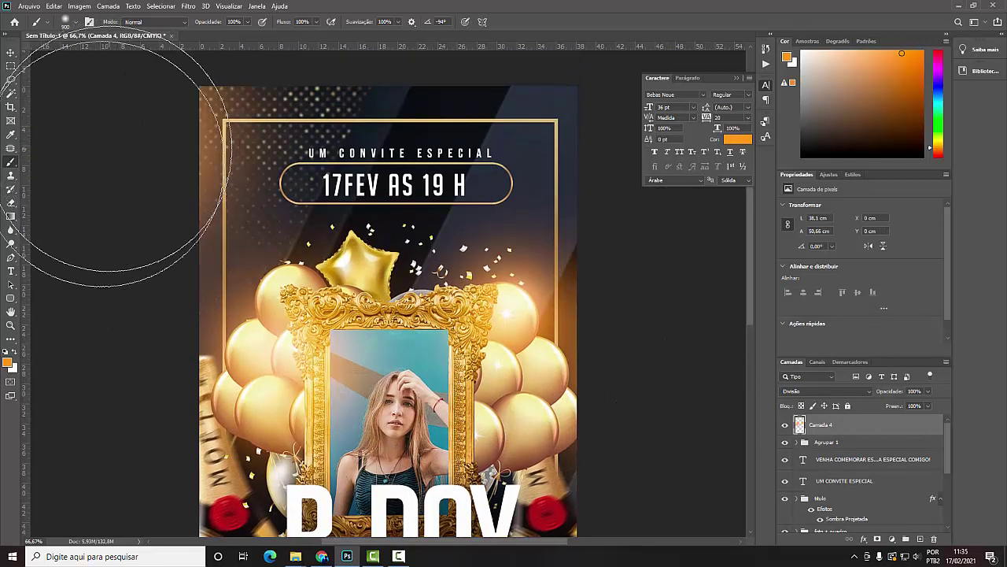
{"action": "scroll", "coordinate": [49, 180], "scroll_direction": "down", "scroll_amount": 2}
{"action": "scroll", "coordinate": [56, 270], "scroll_direction": "down", "scroll_amount": 3}
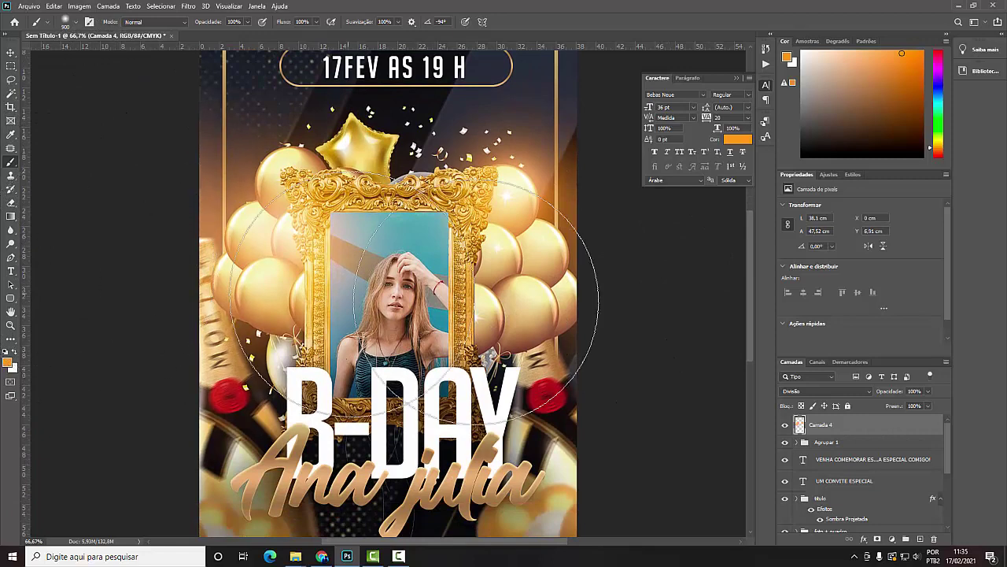
{"action": "scroll", "coordinate": [415, 299], "scroll_direction": "down", "scroll_amount": 1}
{"action": "key", "text": "v"}
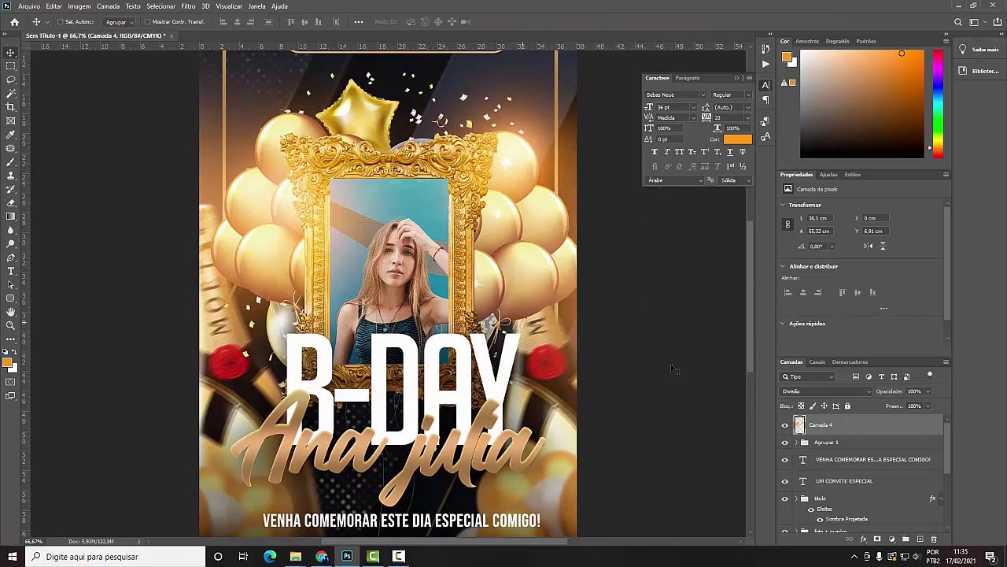
{"action": "scroll", "coordinate": [854, 437], "scroll_direction": "down", "scroll_amount": 5}
- Add a black-and-white adjustment layer above the background photo Camada 1 in the bg group
{"action": "left_click", "coordinate": [796, 505]}
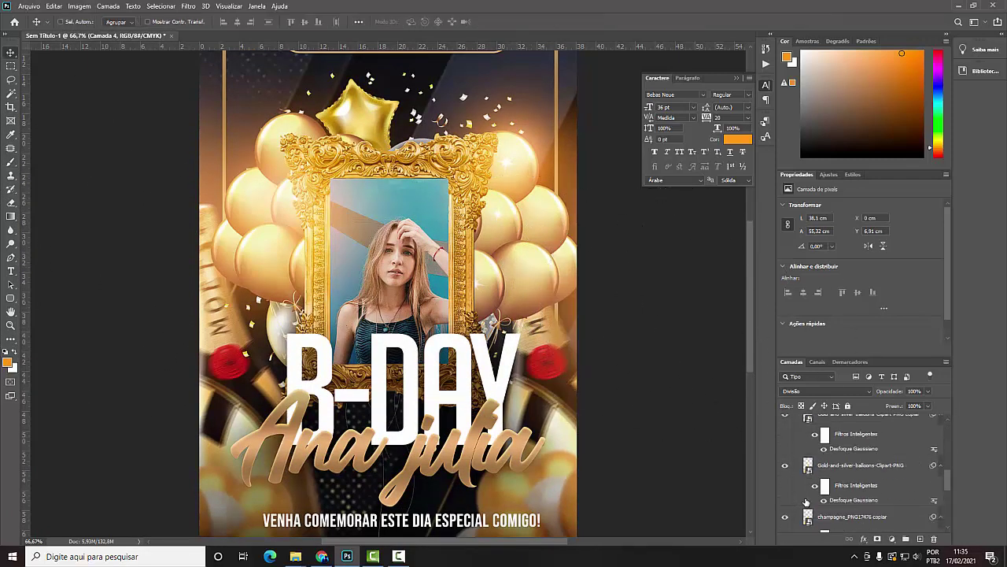
{"action": "scroll", "coordinate": [832, 493], "scroll_direction": "down", "scroll_amount": 3}
{"action": "left_click", "coordinate": [841, 476]}
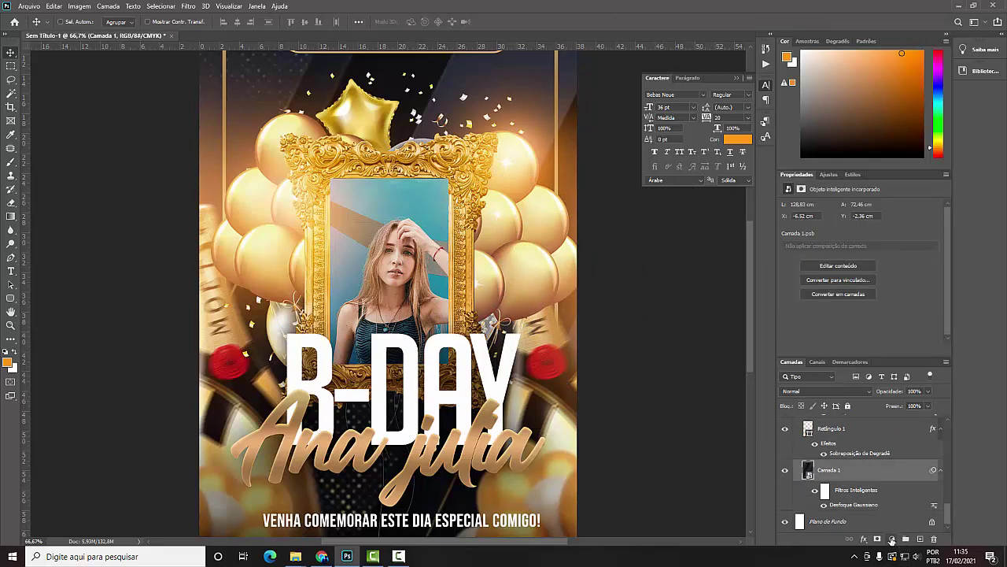
{"action": "left_click", "coordinate": [785, 471]}
{"action": "left_click", "coordinate": [785, 471]}
{"action": "left_click", "coordinate": [892, 539]}
{"action": "left_click", "coordinate": [929, 463]}
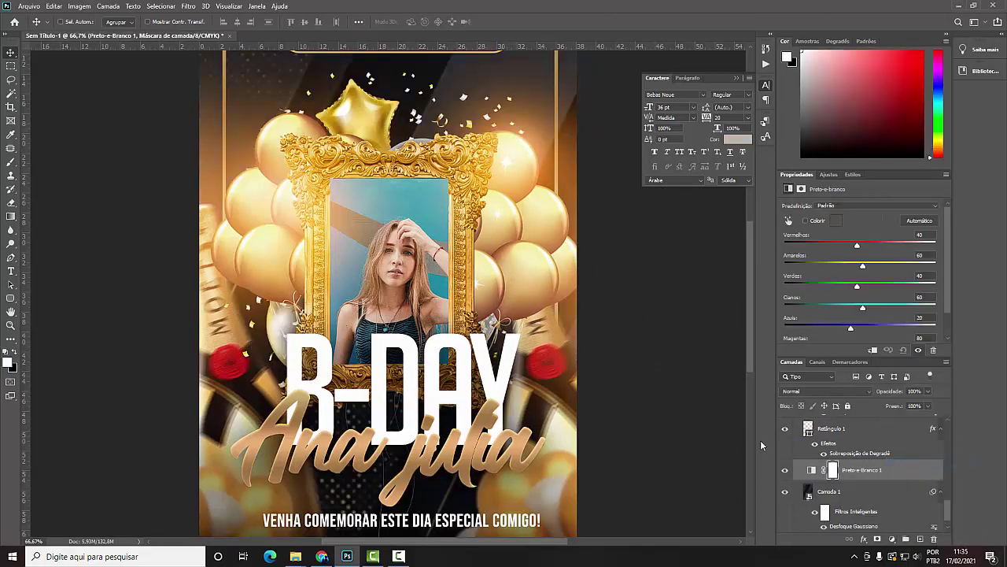
- Lower the orange glow layer Camada 4 to 68% opacity
{"action": "scroll", "coordinate": [751, 266], "scroll_direction": "up", "scroll_amount": 3}
{"action": "scroll", "coordinate": [751, 287], "scroll_direction": "down", "scroll_amount": 3}
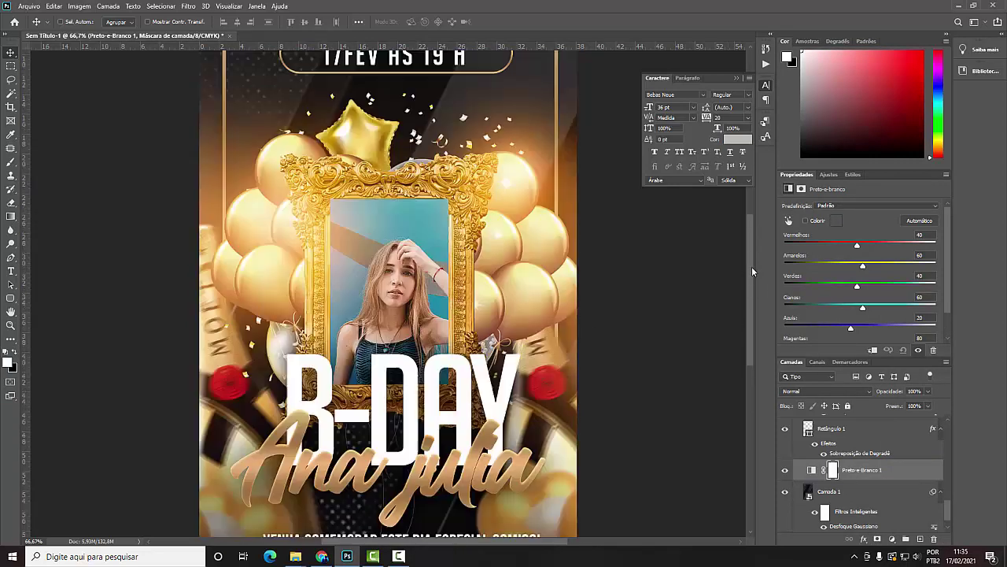
{"action": "scroll", "coordinate": [751, 275], "scroll_direction": "down", "scroll_amount": 1}
{"action": "left_click_drag", "start_coordinate": [947, 504], "coordinate": [856, 413]}
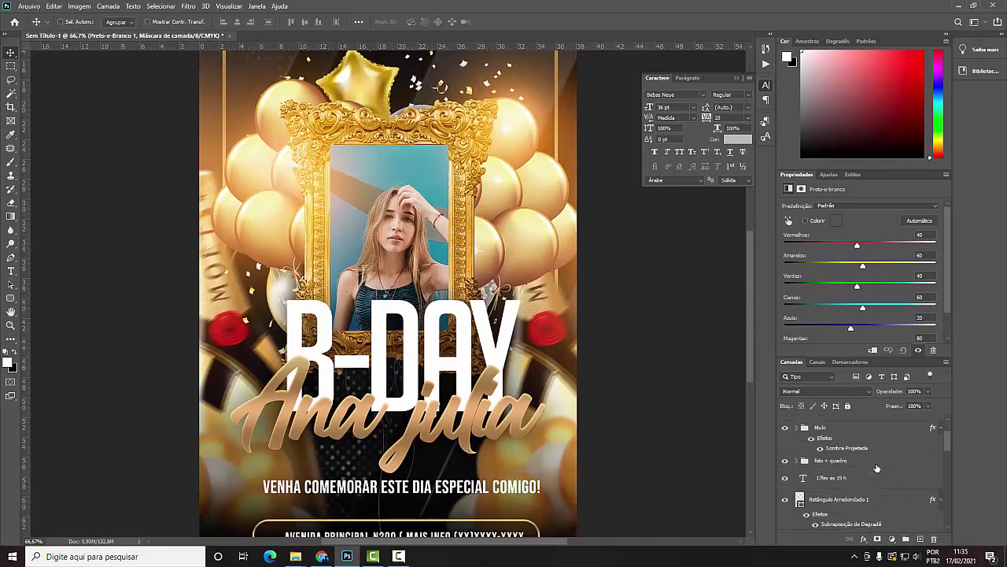
{"action": "left_click", "coordinate": [855, 425]}
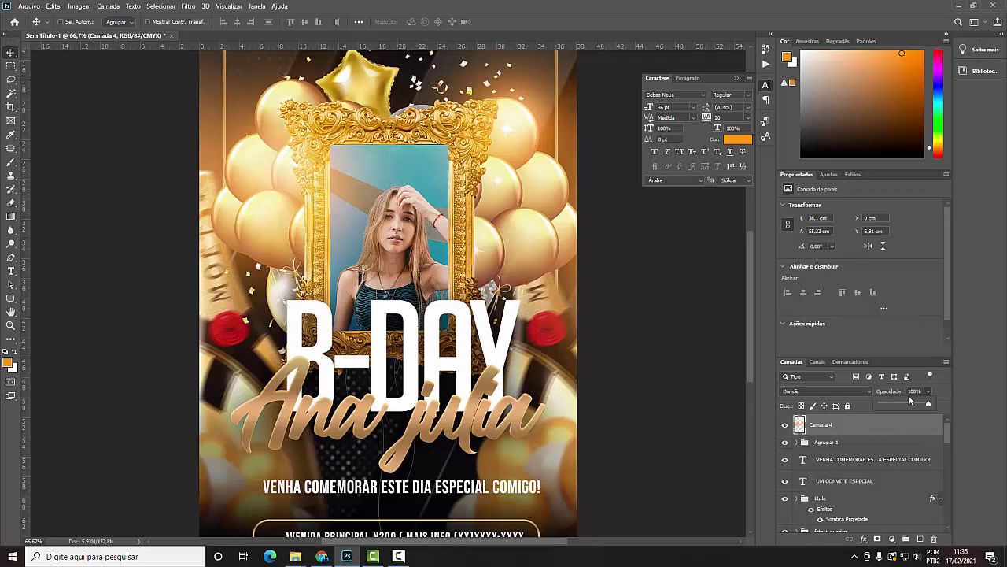
{"action": "left_click_drag", "start_coordinate": [902, 406], "coordinate": [912, 407]}
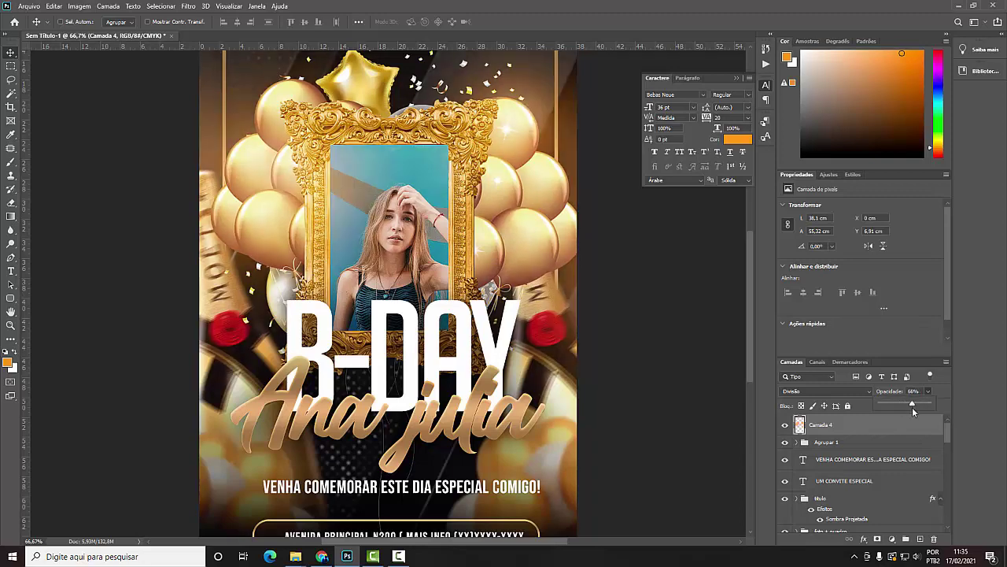
{"action": "left_click", "coordinate": [892, 539]}
- Add a Color Lookup adjustment using Crisp_Winter.look at 48% opacity
{"action": "left_click", "coordinate": [925, 486]}
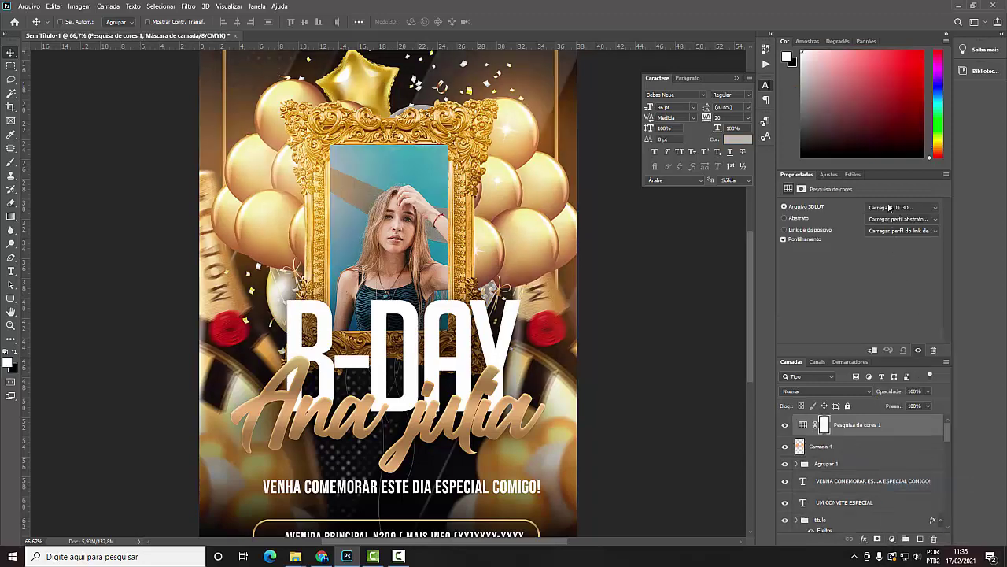
{"action": "left_click", "coordinate": [890, 207]}
{"action": "left_click", "coordinate": [897, 235]}
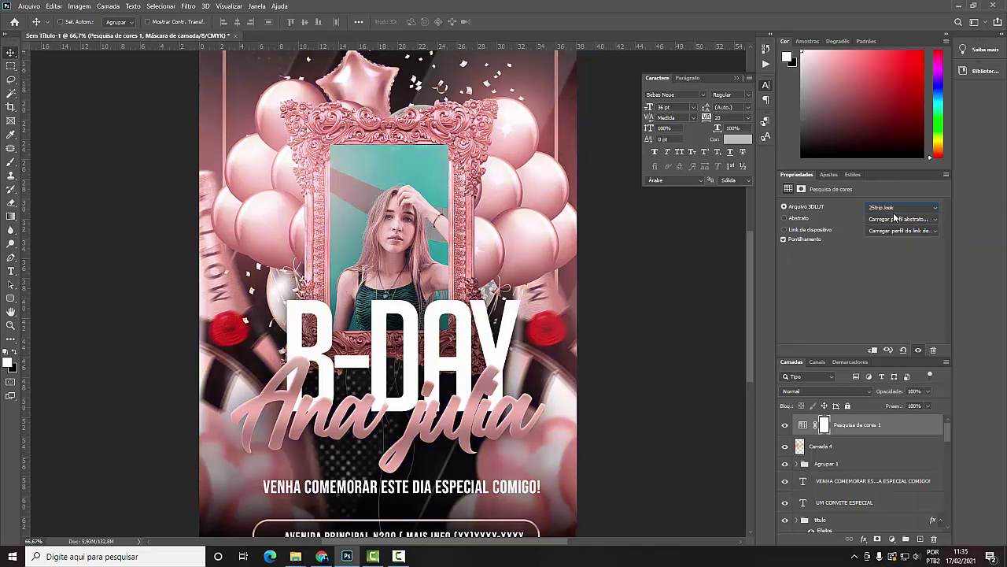
{"action": "key", "text": "Down"}
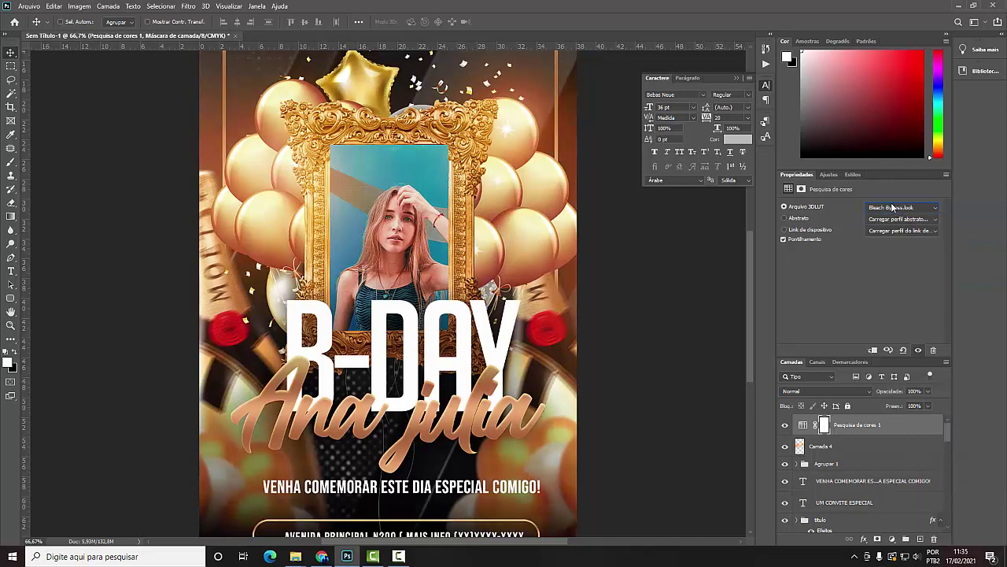
{"action": "key", "text": "Down"}
{"action": "key", "text": "Down"}
{"action": "key", "text": "Down"}
{"action": "key", "text": "Down"}
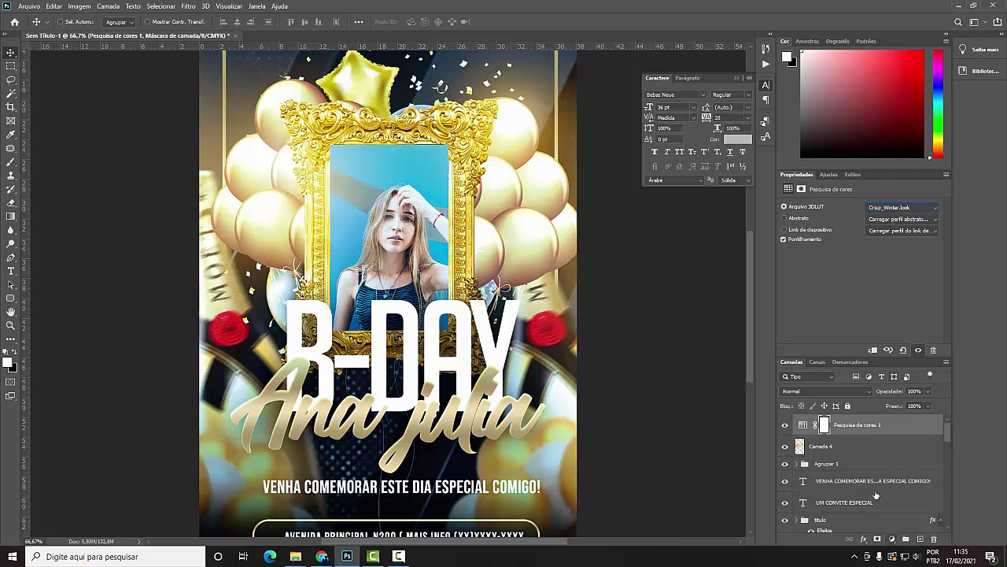
{"action": "left_click", "coordinate": [929, 391]}
{"action": "left_click_drag", "start_coordinate": [937, 404], "coordinate": [904, 404]}
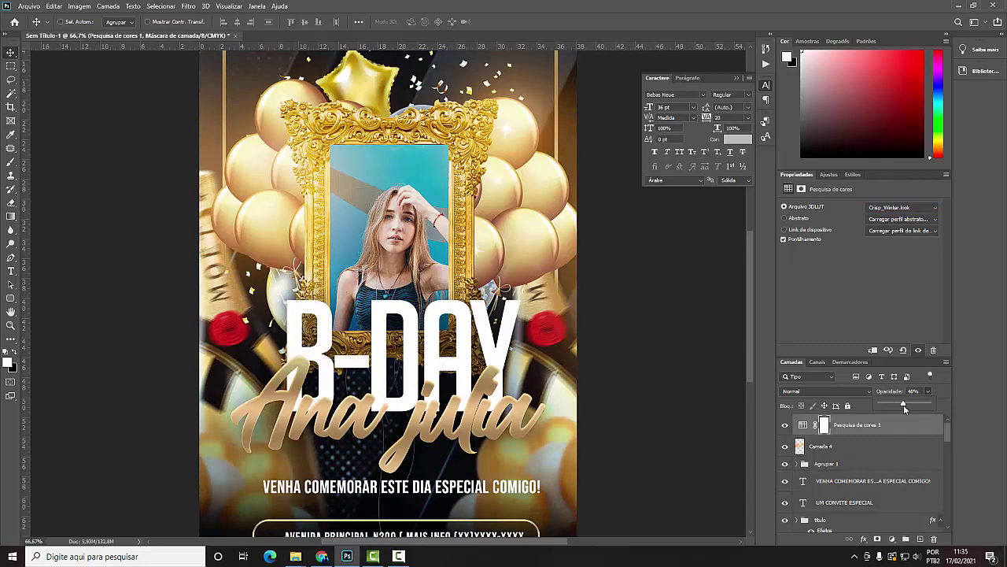
- Add Brightness/Contrast with contrast 52 and Color Balance with Yellow/Blue at +49
{"action": "left_click", "coordinate": [892, 539]}
{"action": "left_click", "coordinate": [909, 384]}
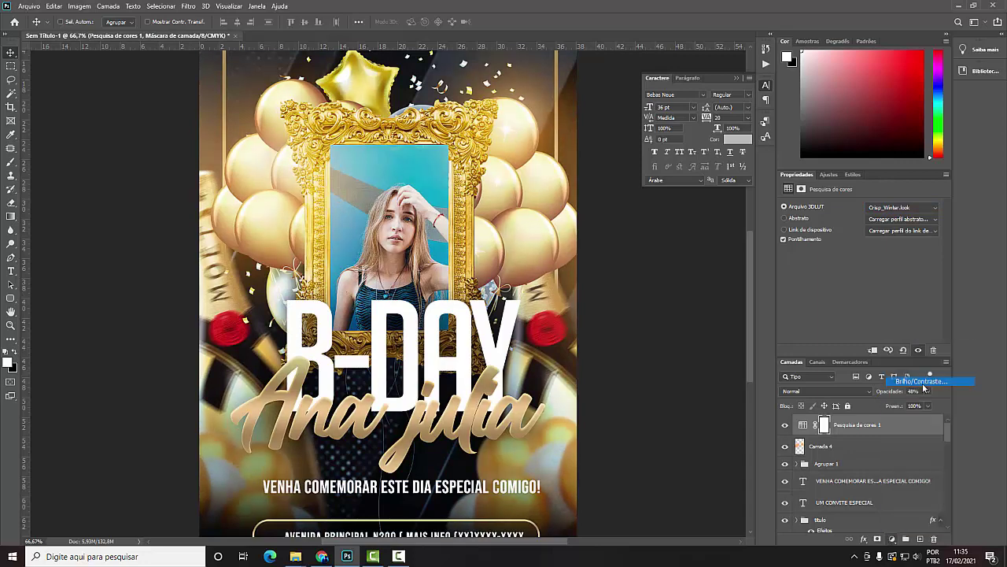
{"action": "left_click", "coordinate": [902, 538]}
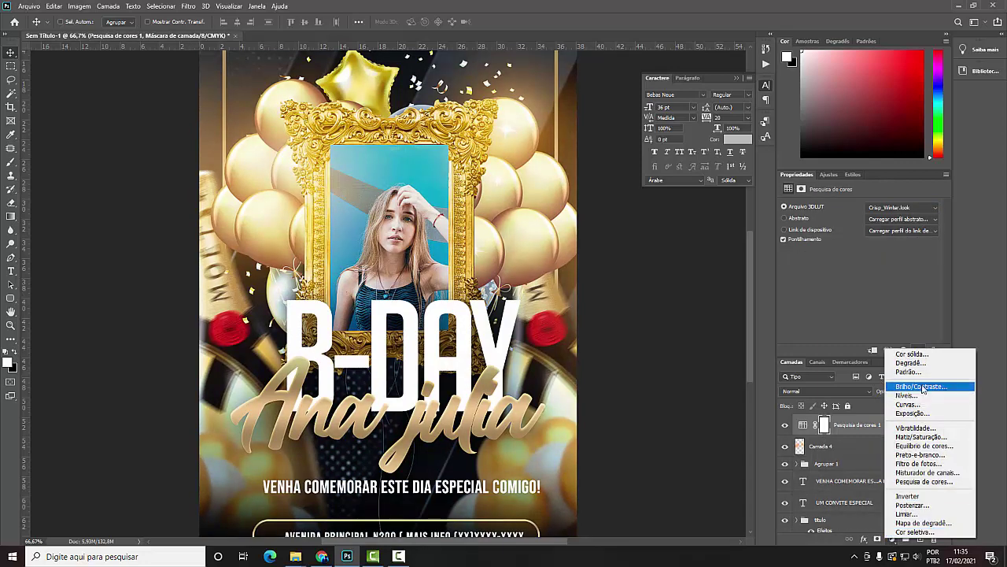
{"action": "key", "text": "Escape"}
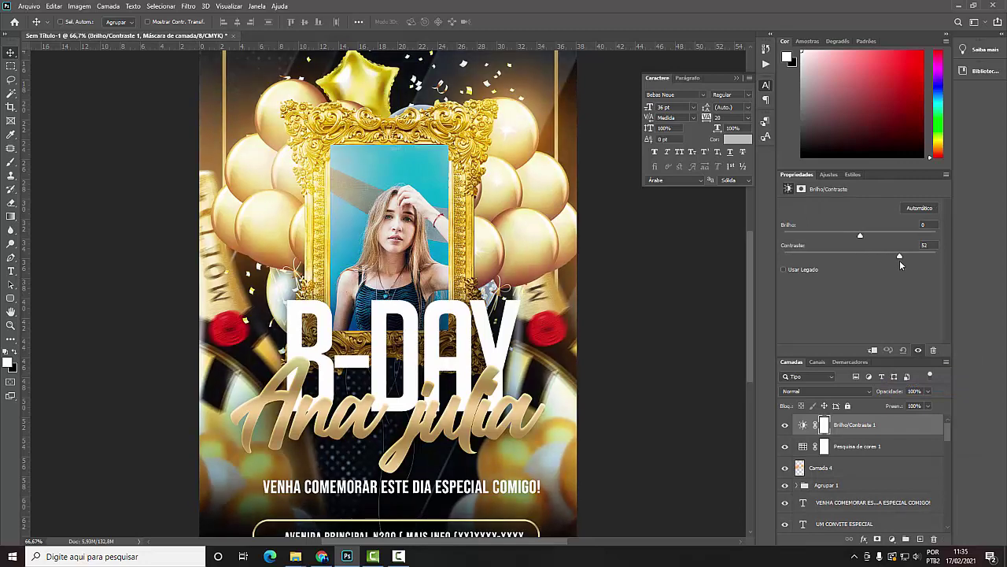
{"action": "left_click", "coordinate": [891, 538]}
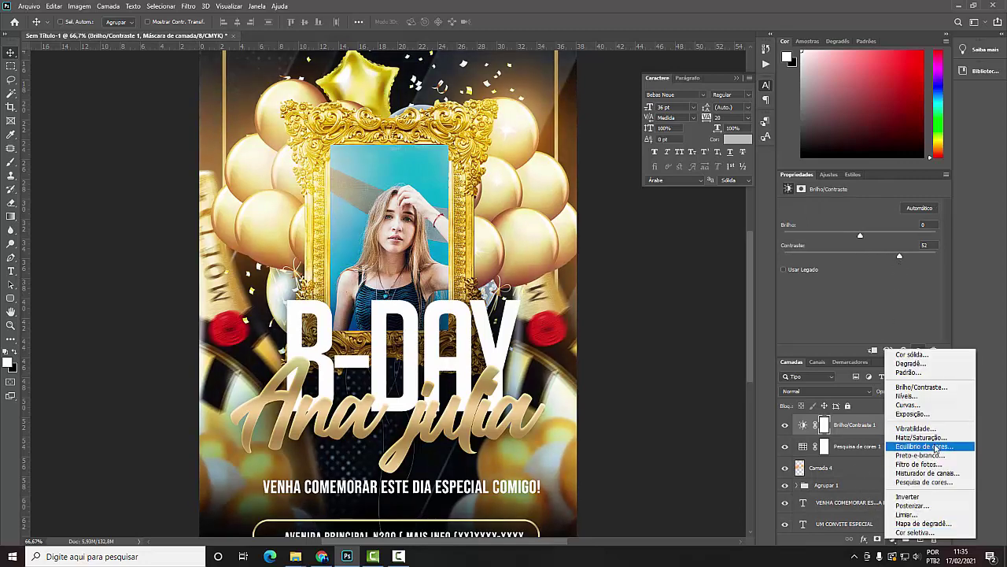
{"action": "left_click", "coordinate": [909, 449]}
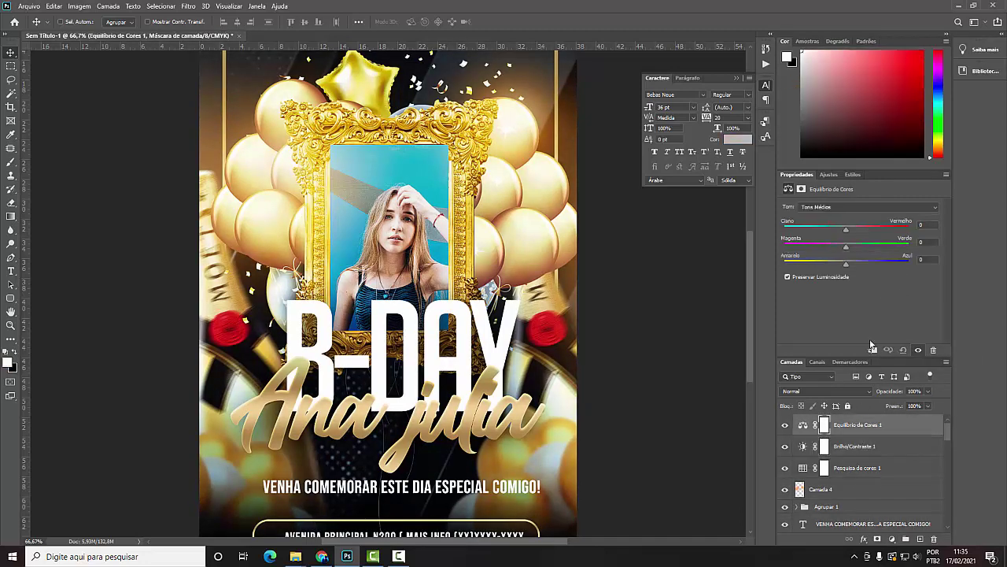
{"action": "left_click_drag", "start_coordinate": [850, 267], "coordinate": [878, 271]}
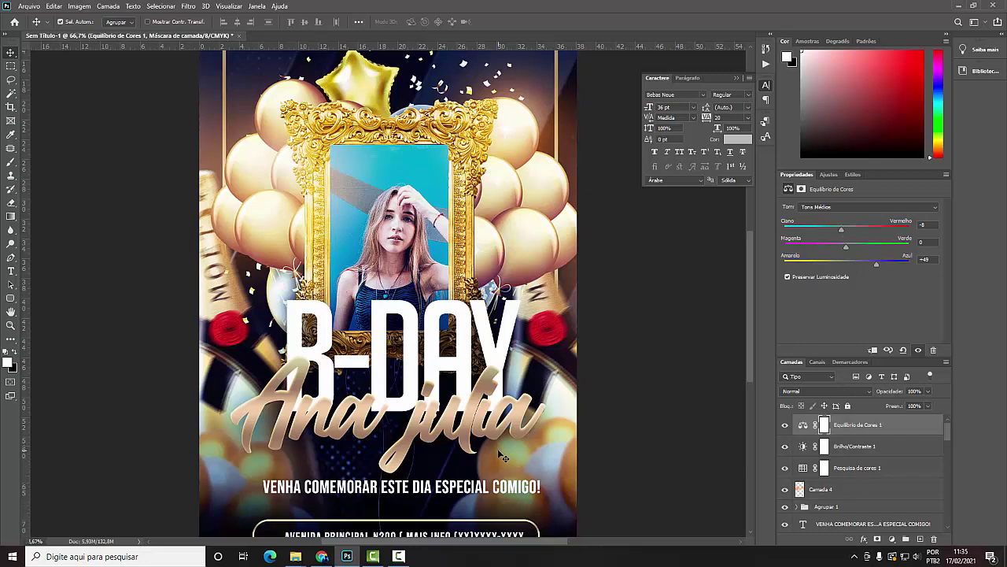
{"action": "key", "text": "ctrl+minus"}
{"action": "key", "text": "ctrl+minus"}
{"action": "key", "text": "ctrl+plus"}
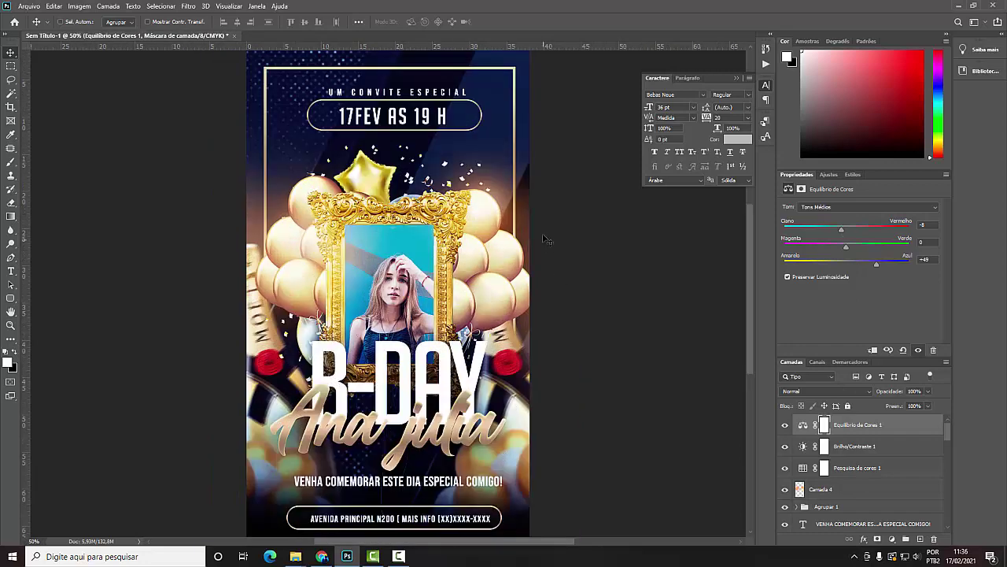
{"action": "scroll", "coordinate": [547, 239], "scroll_direction": "down", "scroll_amount": 1}
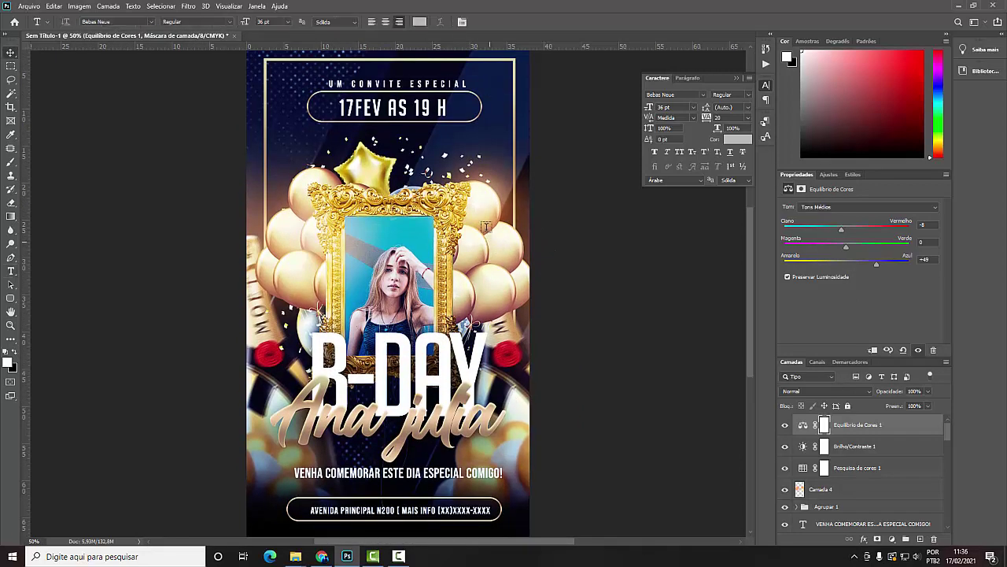
{"action": "scroll", "coordinate": [488, 236], "scroll_direction": "up", "scroll_amount": 3}
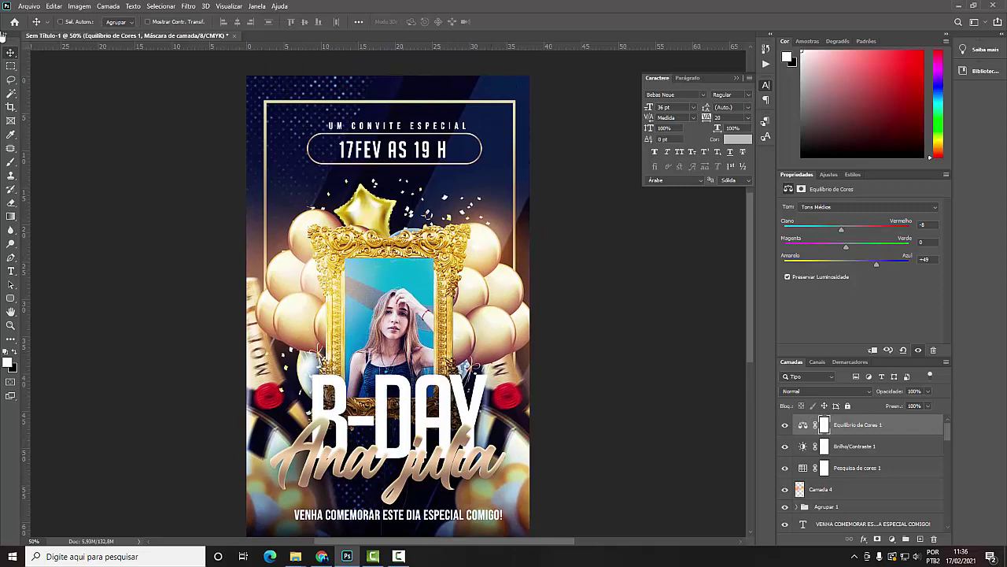
{"action": "scroll", "coordinate": [437, 450], "scroll_direction": "up", "scroll_amount": 2}
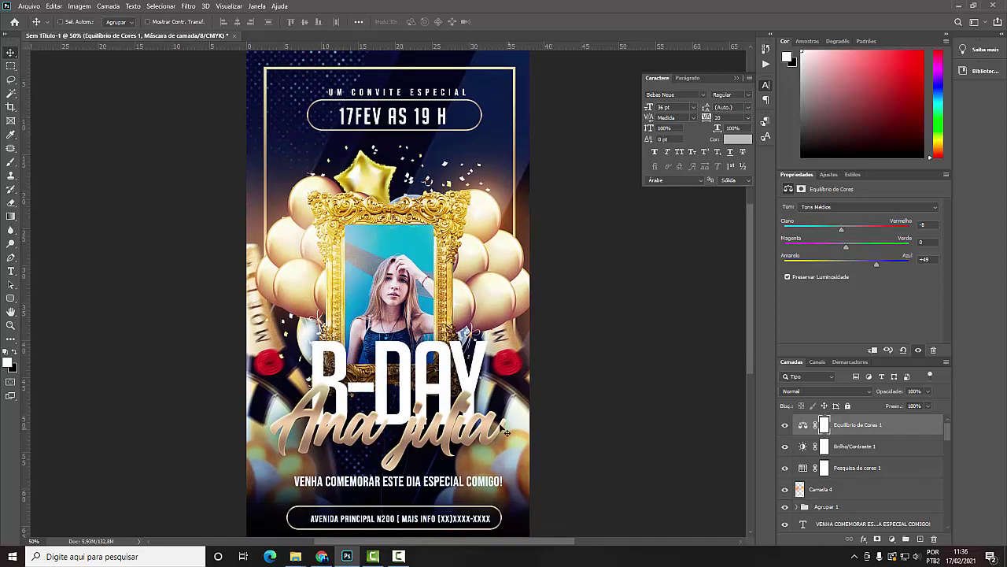
{"action": "scroll", "coordinate": [434, 397], "scroll_direction": "down", "scroll_amount": 4}
{"action": "scroll", "coordinate": [464, 390], "scroll_direction": "up", "scroll_amount": 2}
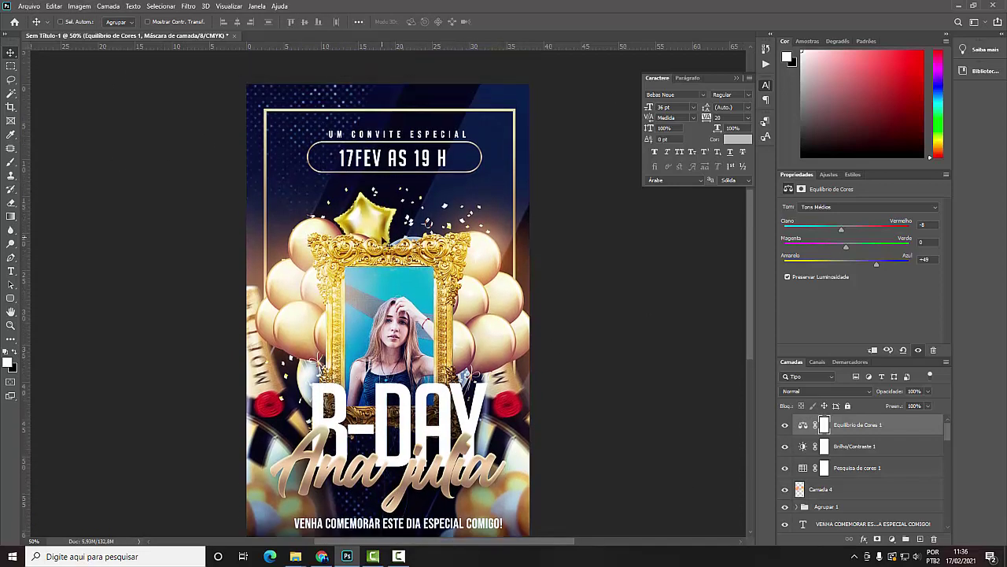
{"action": "scroll", "coordinate": [496, 370], "scroll_direction": "down", "scroll_amount": 5}
{"action": "scroll", "coordinate": [510, 356], "scroll_direction": "up", "scroll_amount": 3}
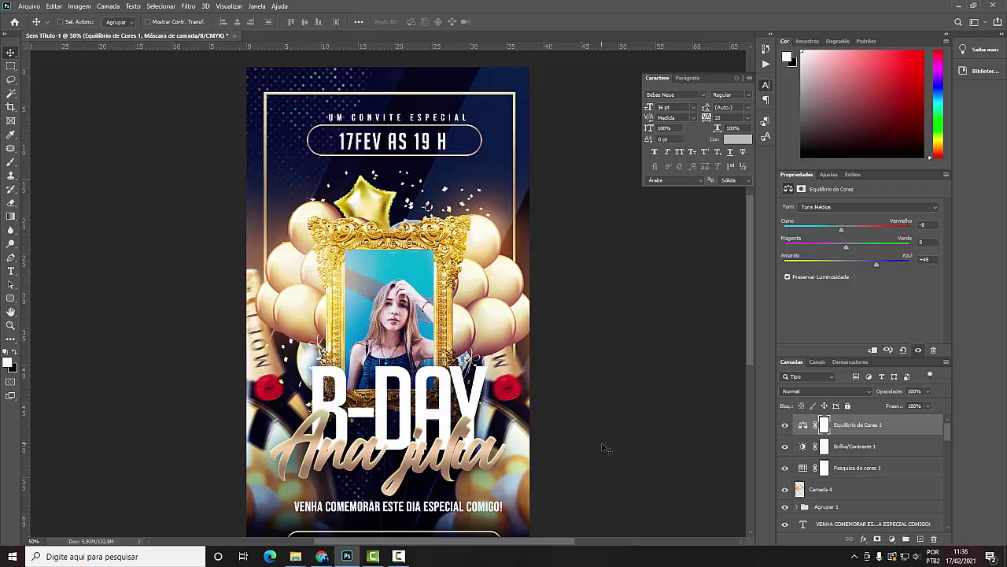
{"action": "scroll", "coordinate": [594, 447], "scroll_direction": "down", "scroll_amount": 2}
{"action": "scroll", "coordinate": [543, 437], "scroll_direction": "down", "scroll_amount": 2}
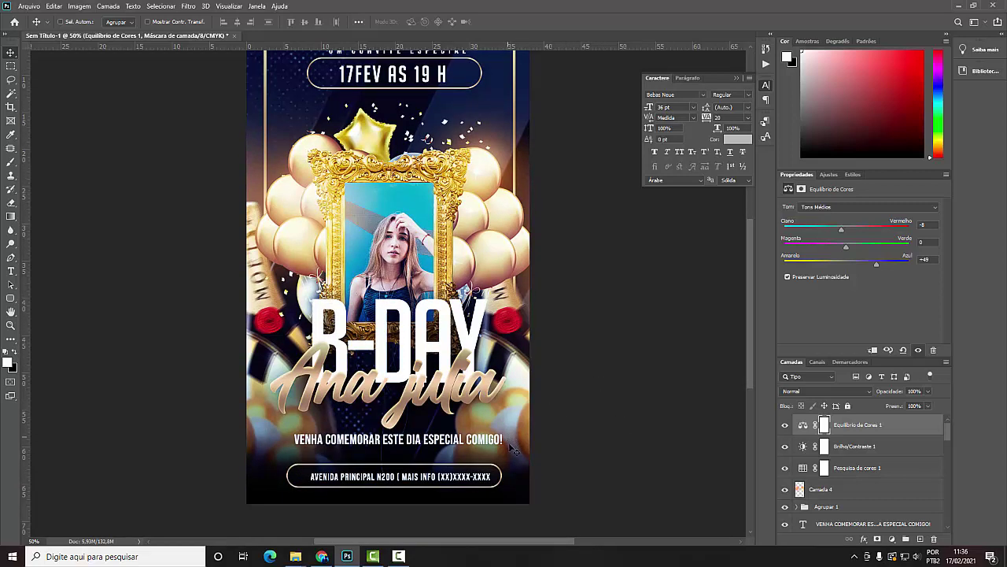